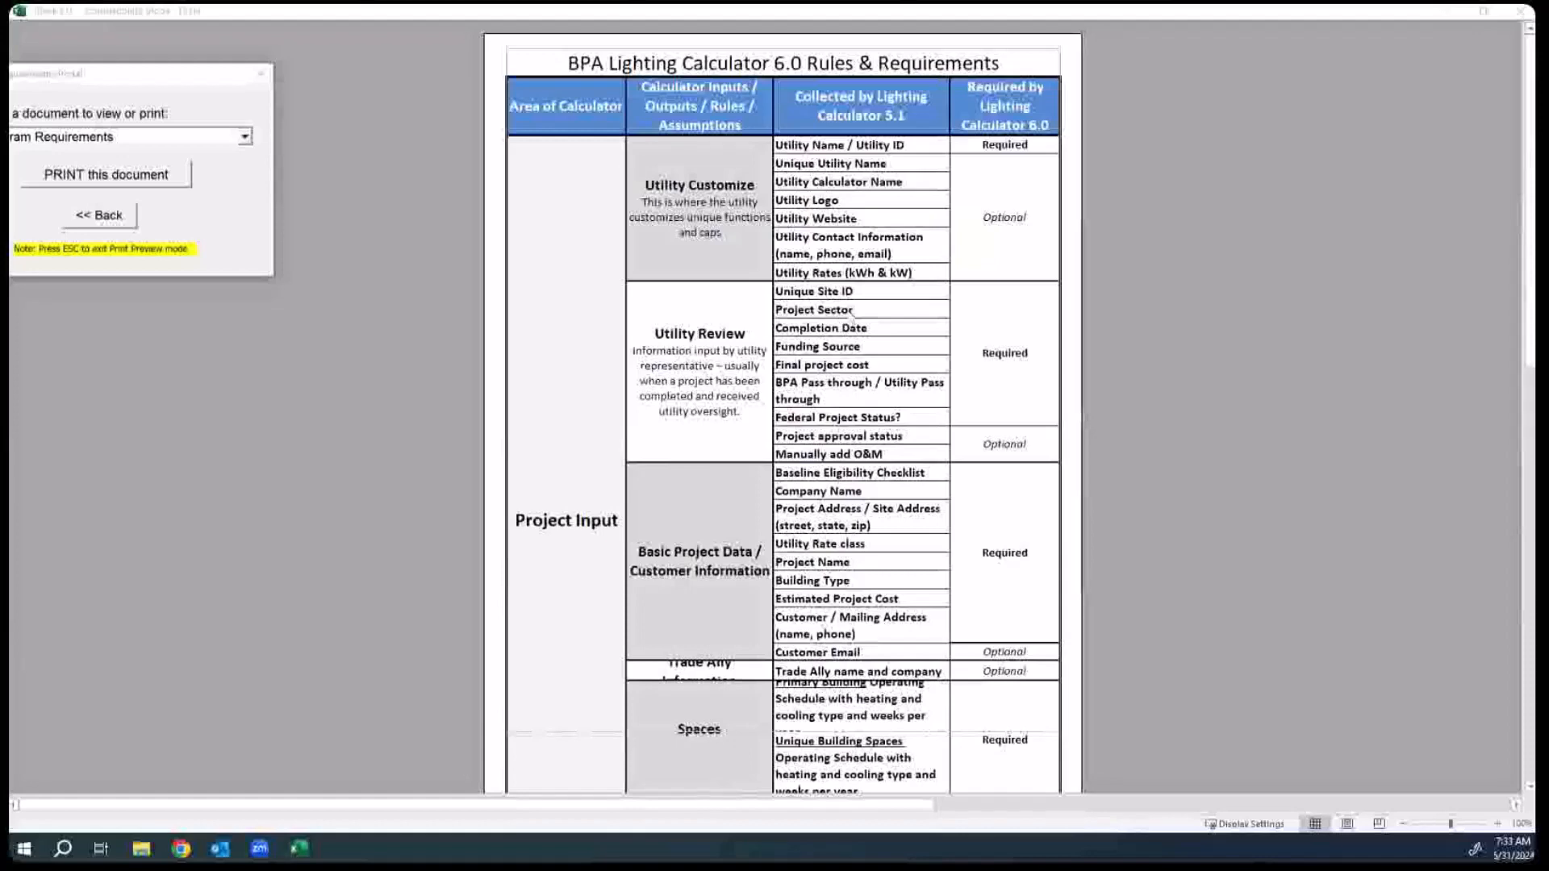
Step: Display the BPA Lighting Formulas and Adjustments document and read it through to the state energy code links
left_click_drag(203, 76, 268, 50)
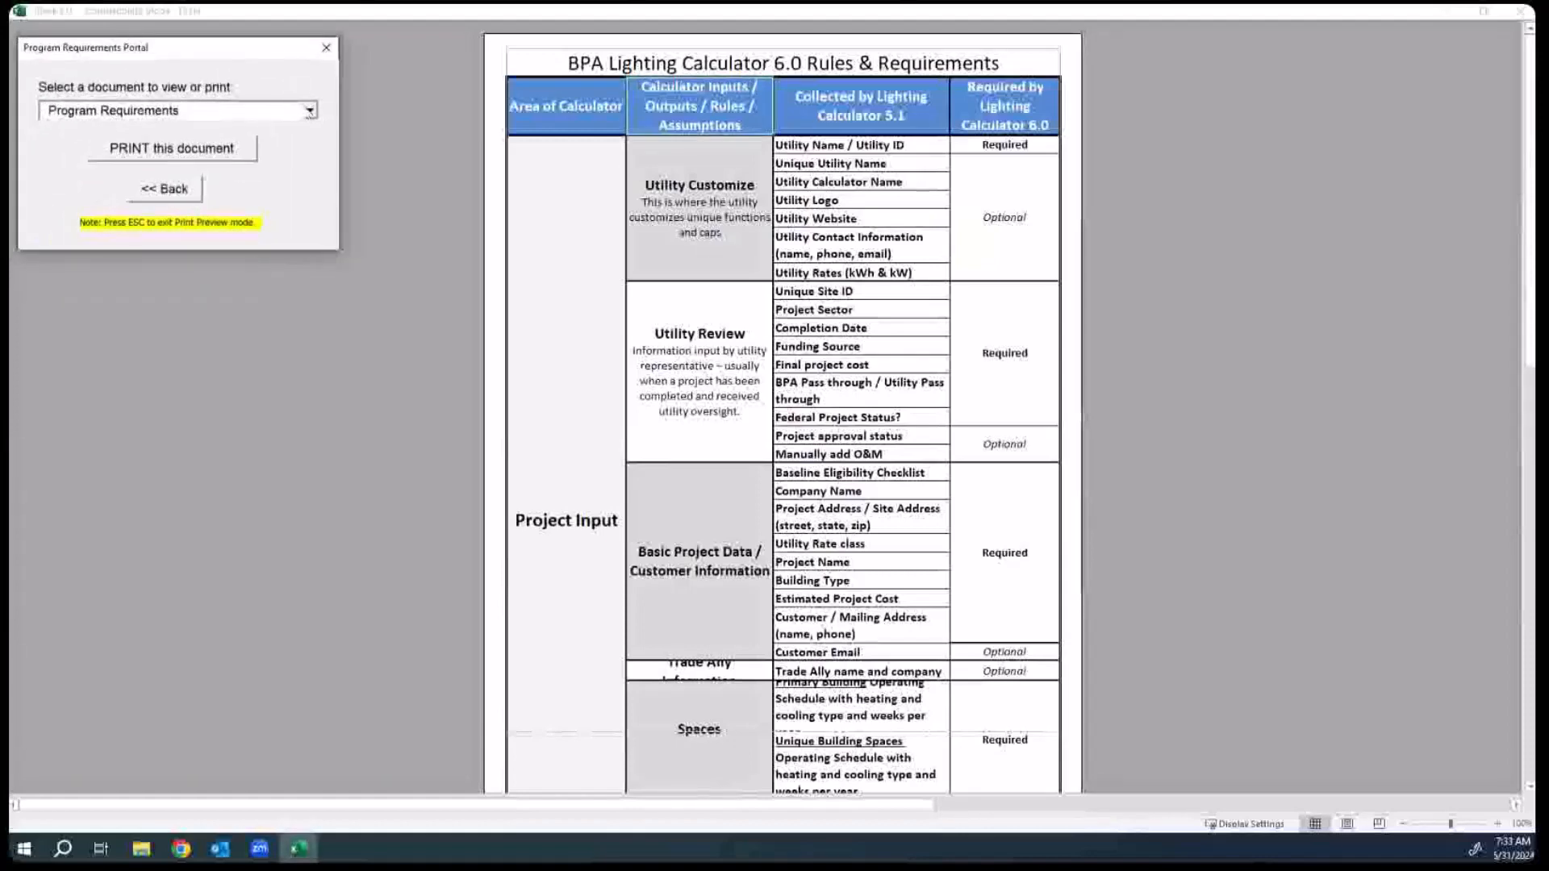
left_click(310, 110)
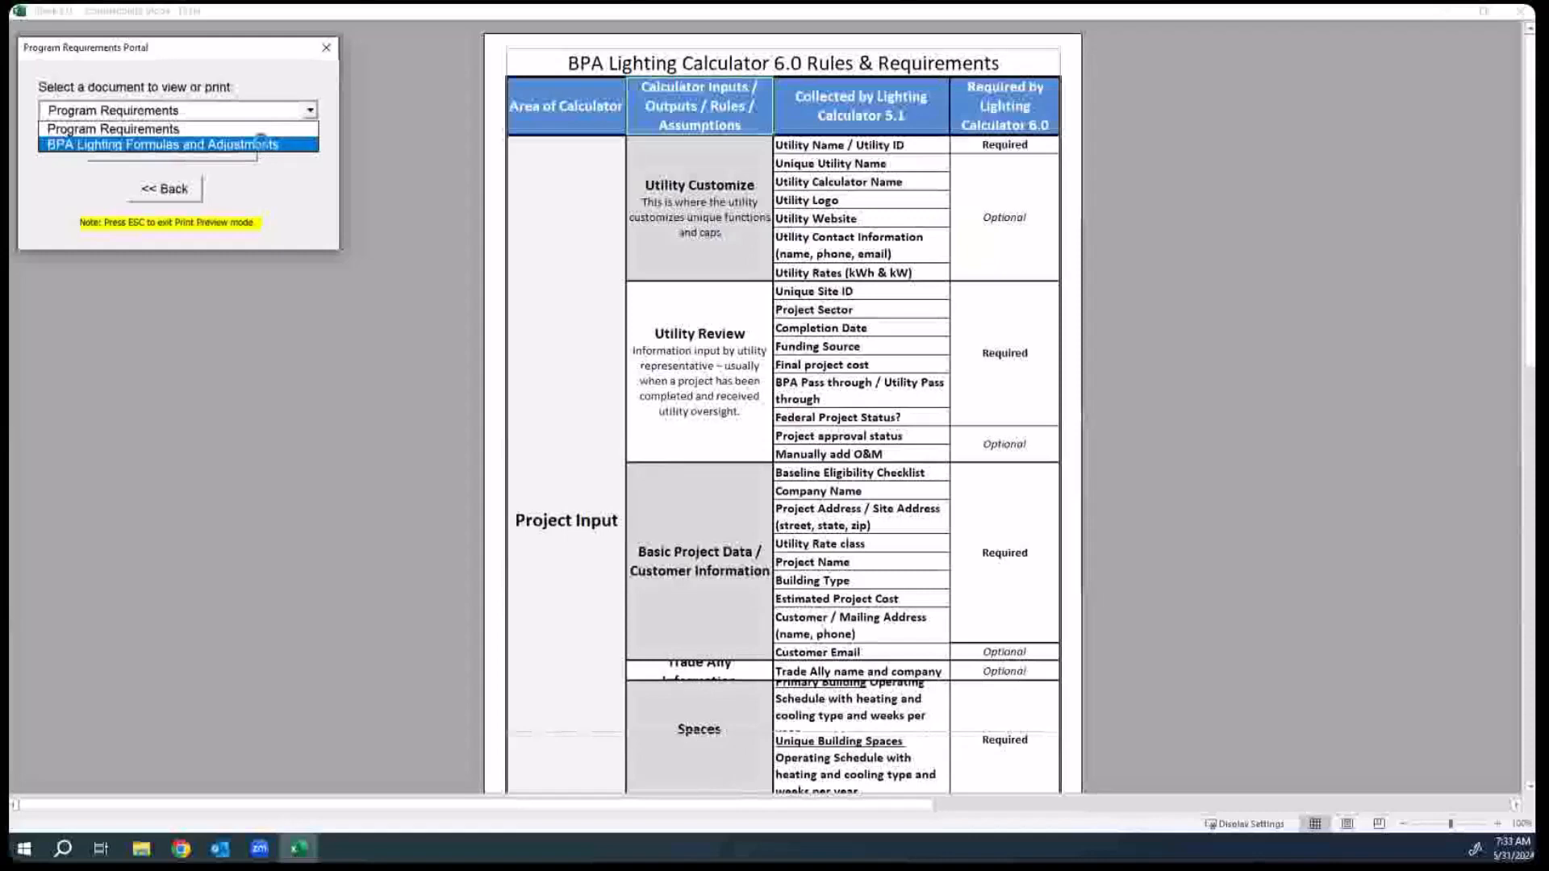
left_click(258, 143)
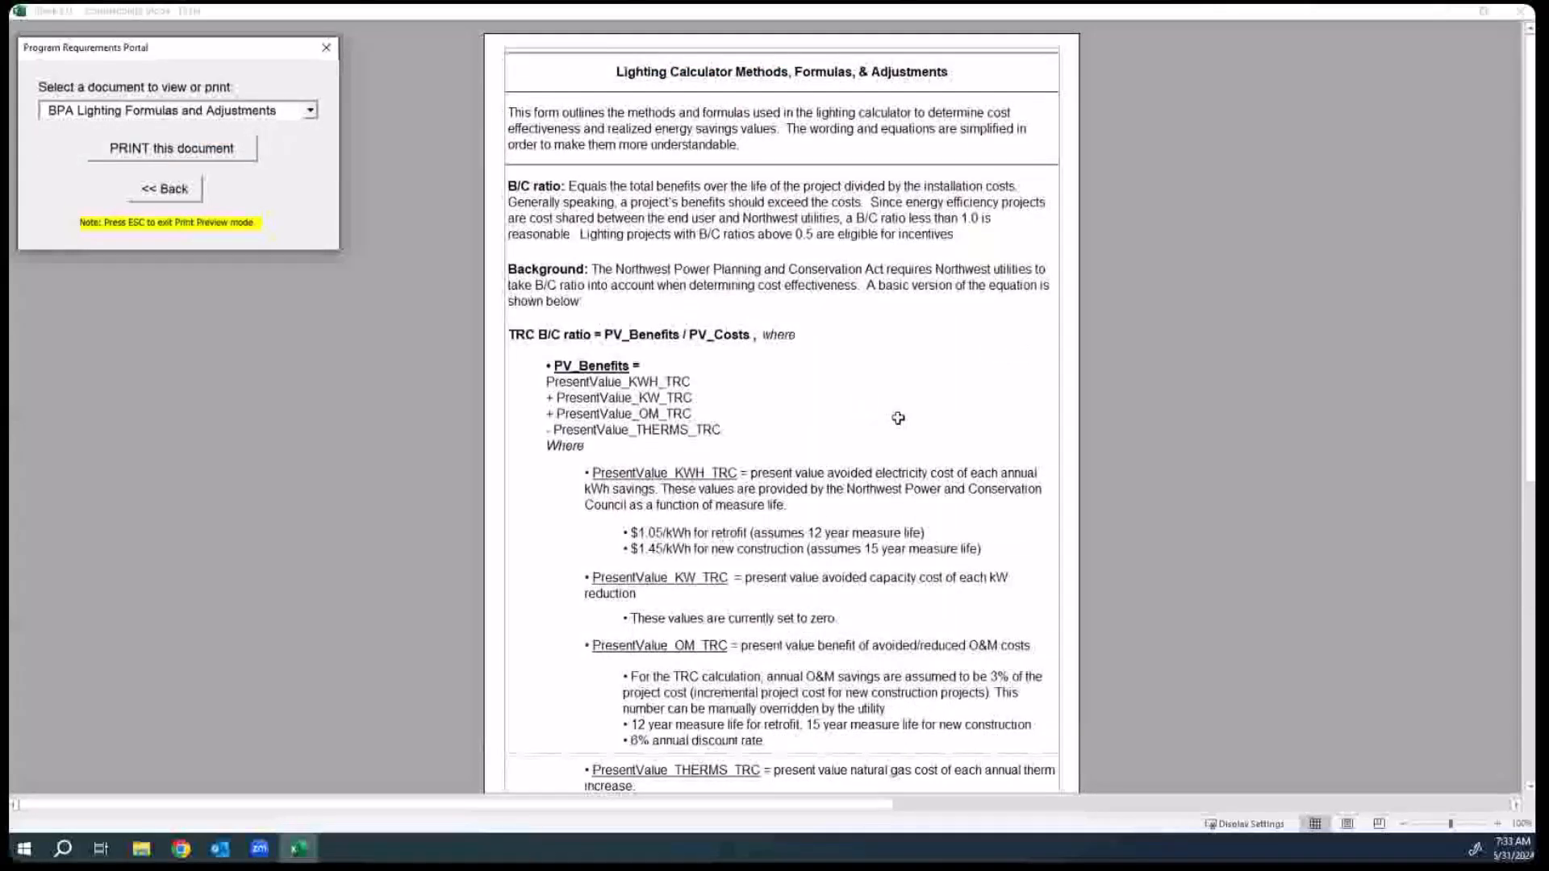
scroll(897, 417, "down", 1)
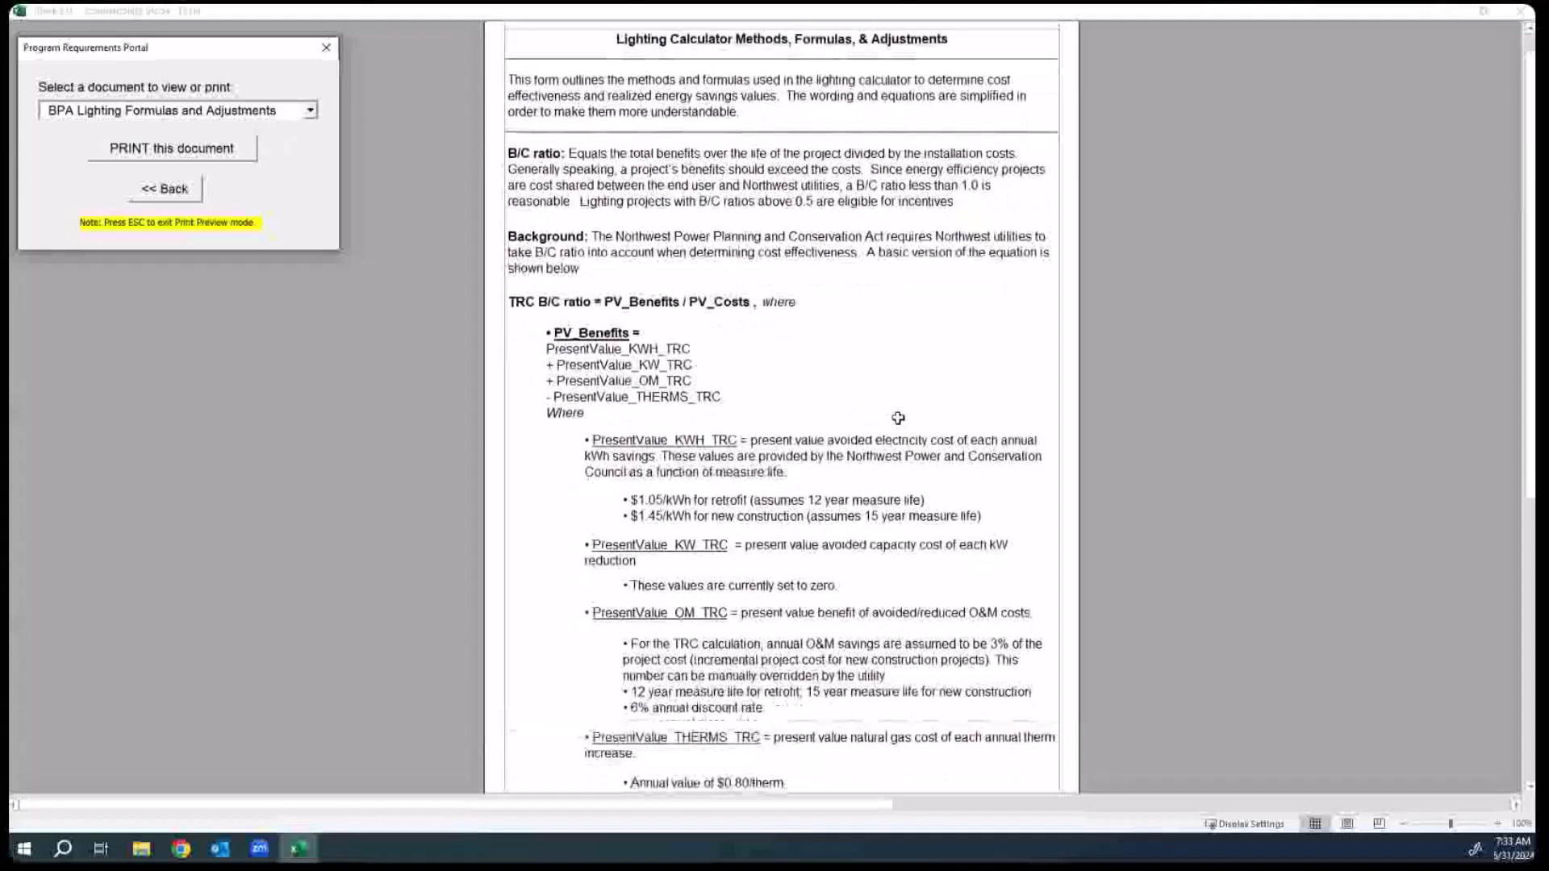
scroll(898, 418, "down", 5)
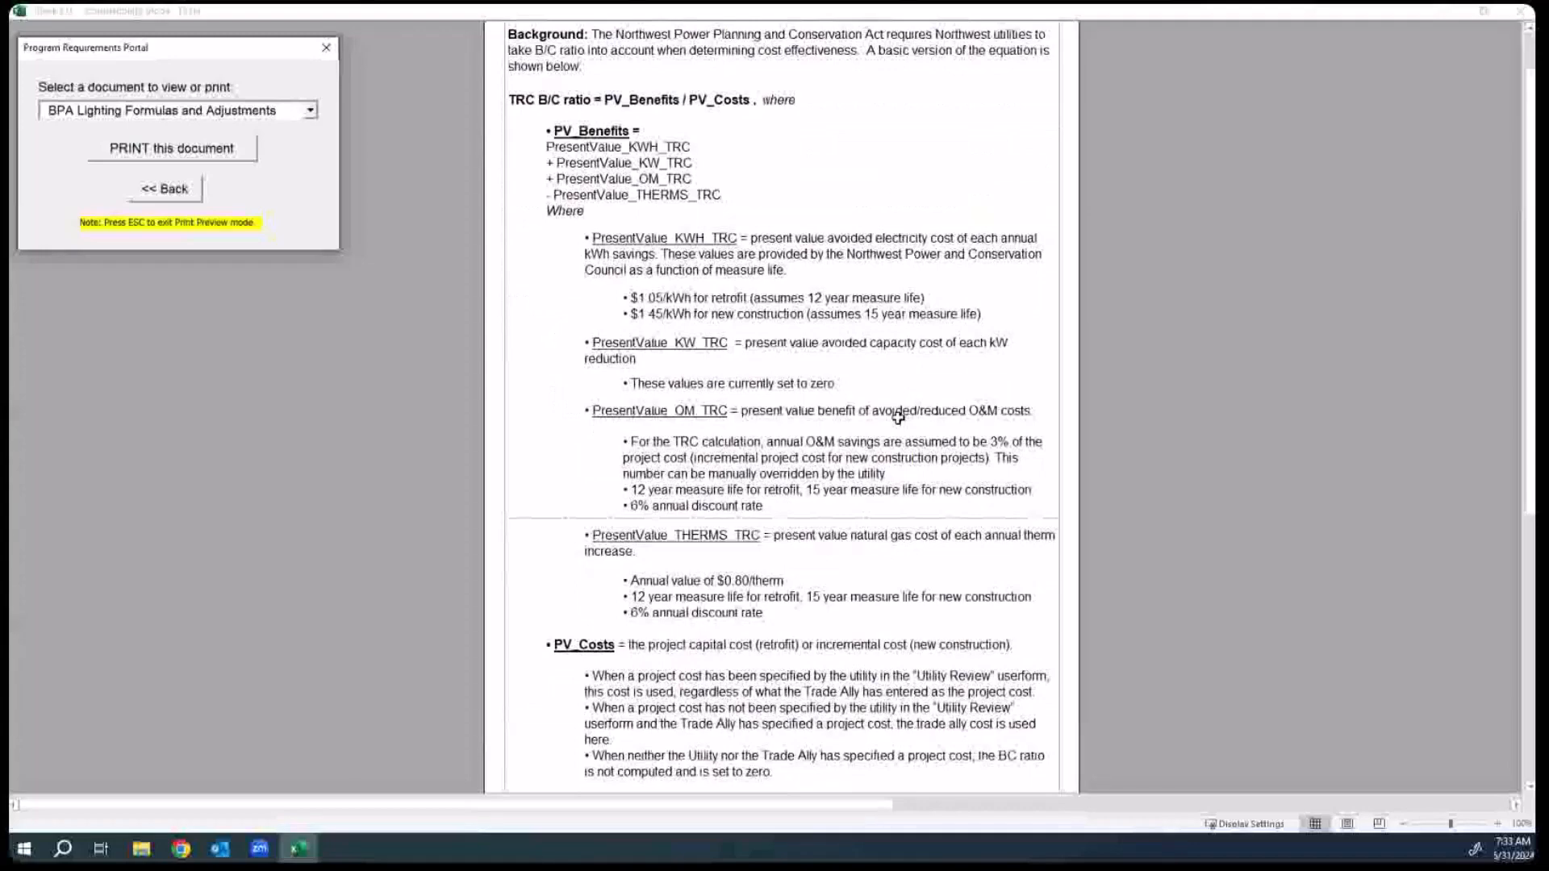
scroll(898, 418, "down", 13)
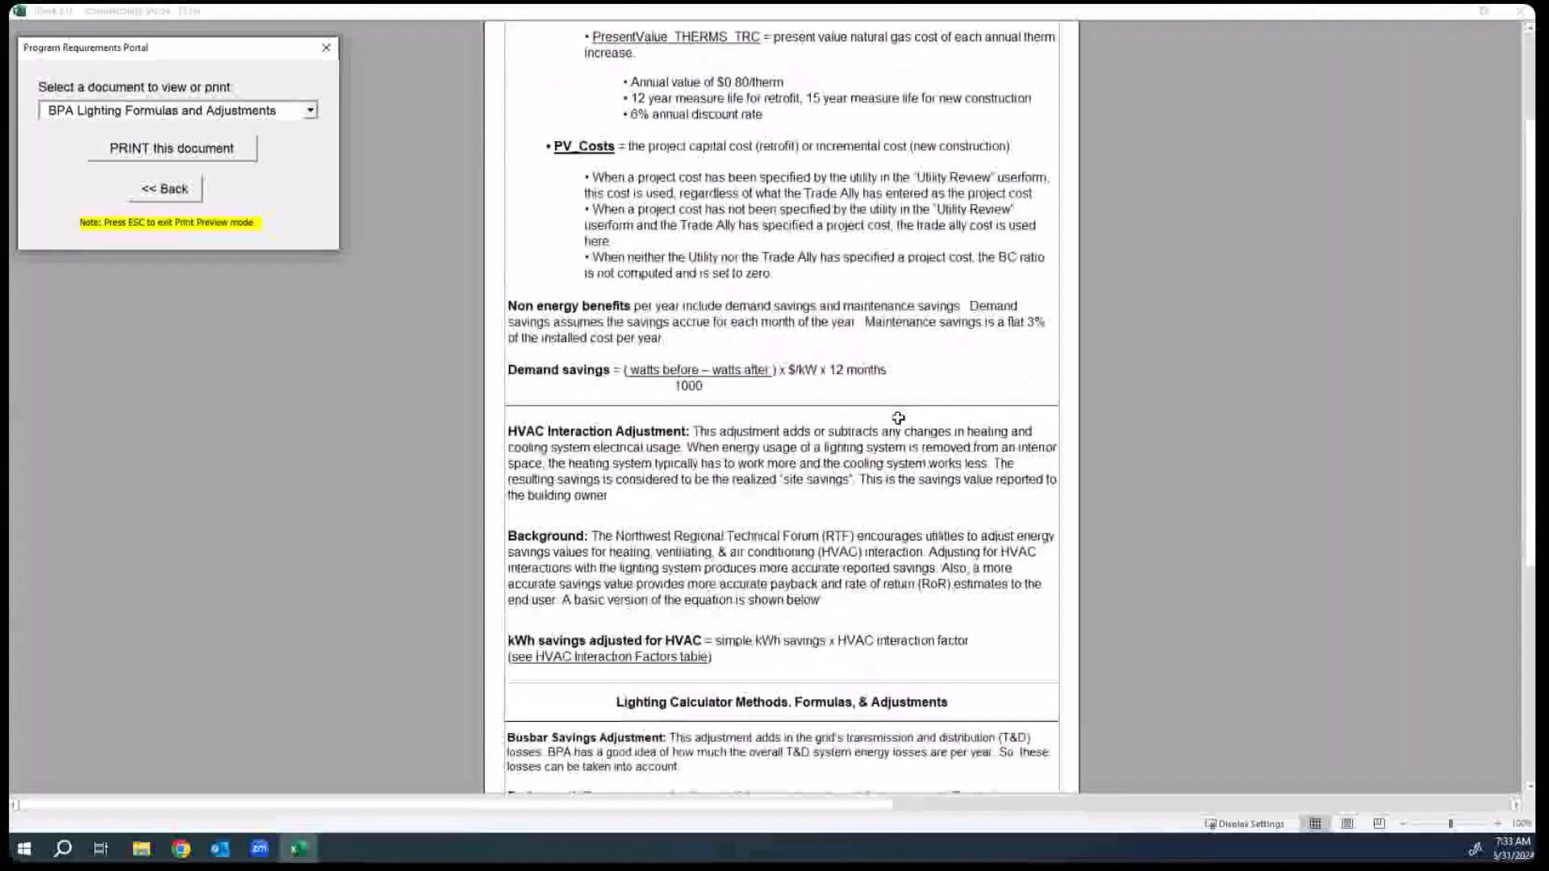
scroll(898, 418, "down", 17)
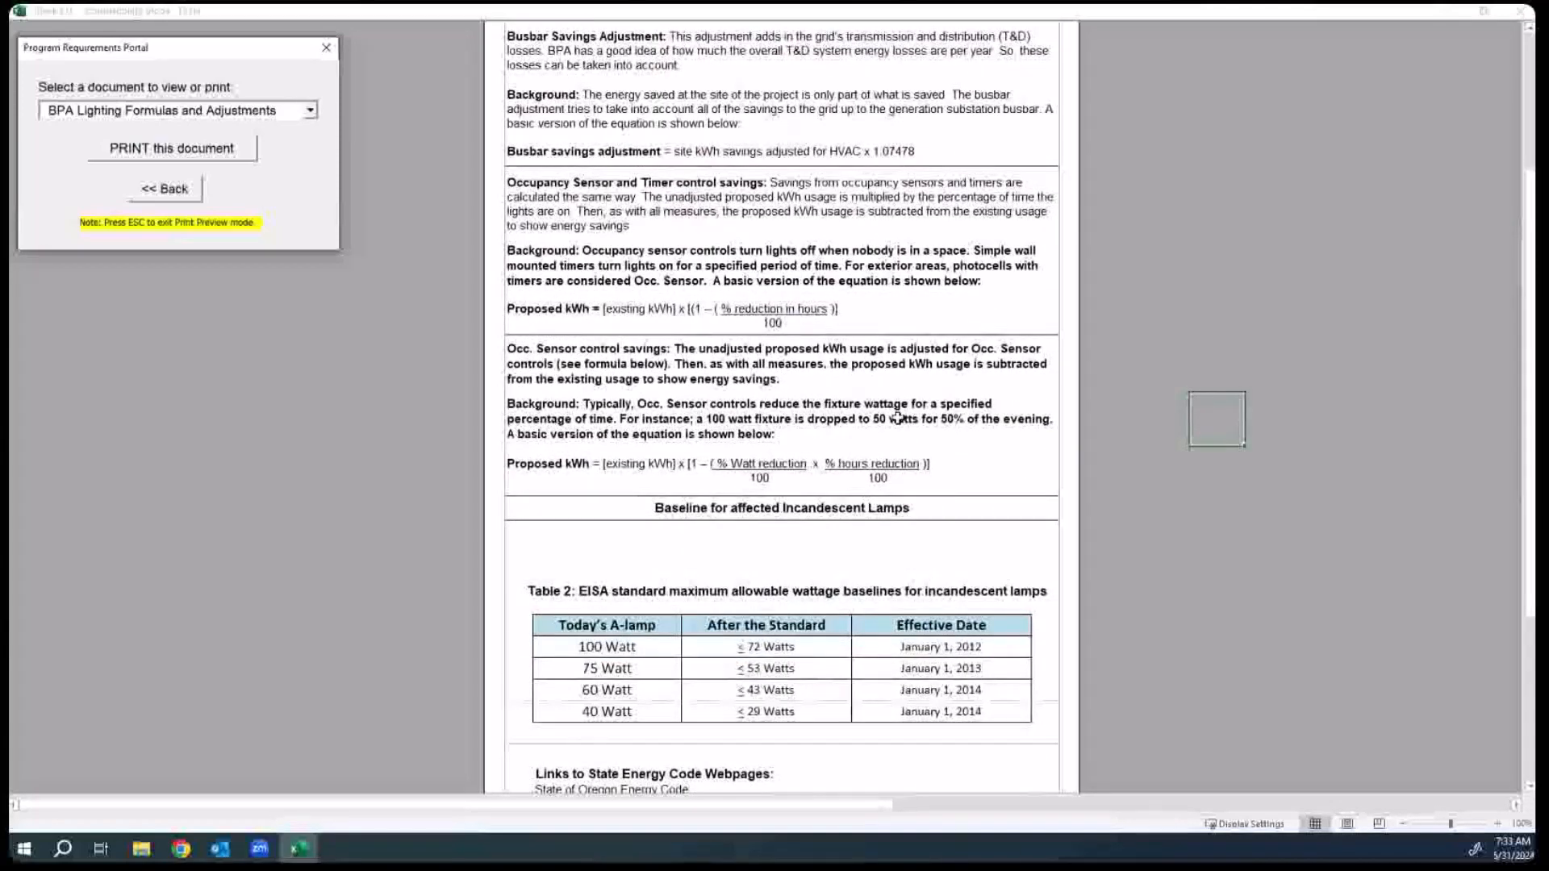
scroll(898, 418, "down", 4)
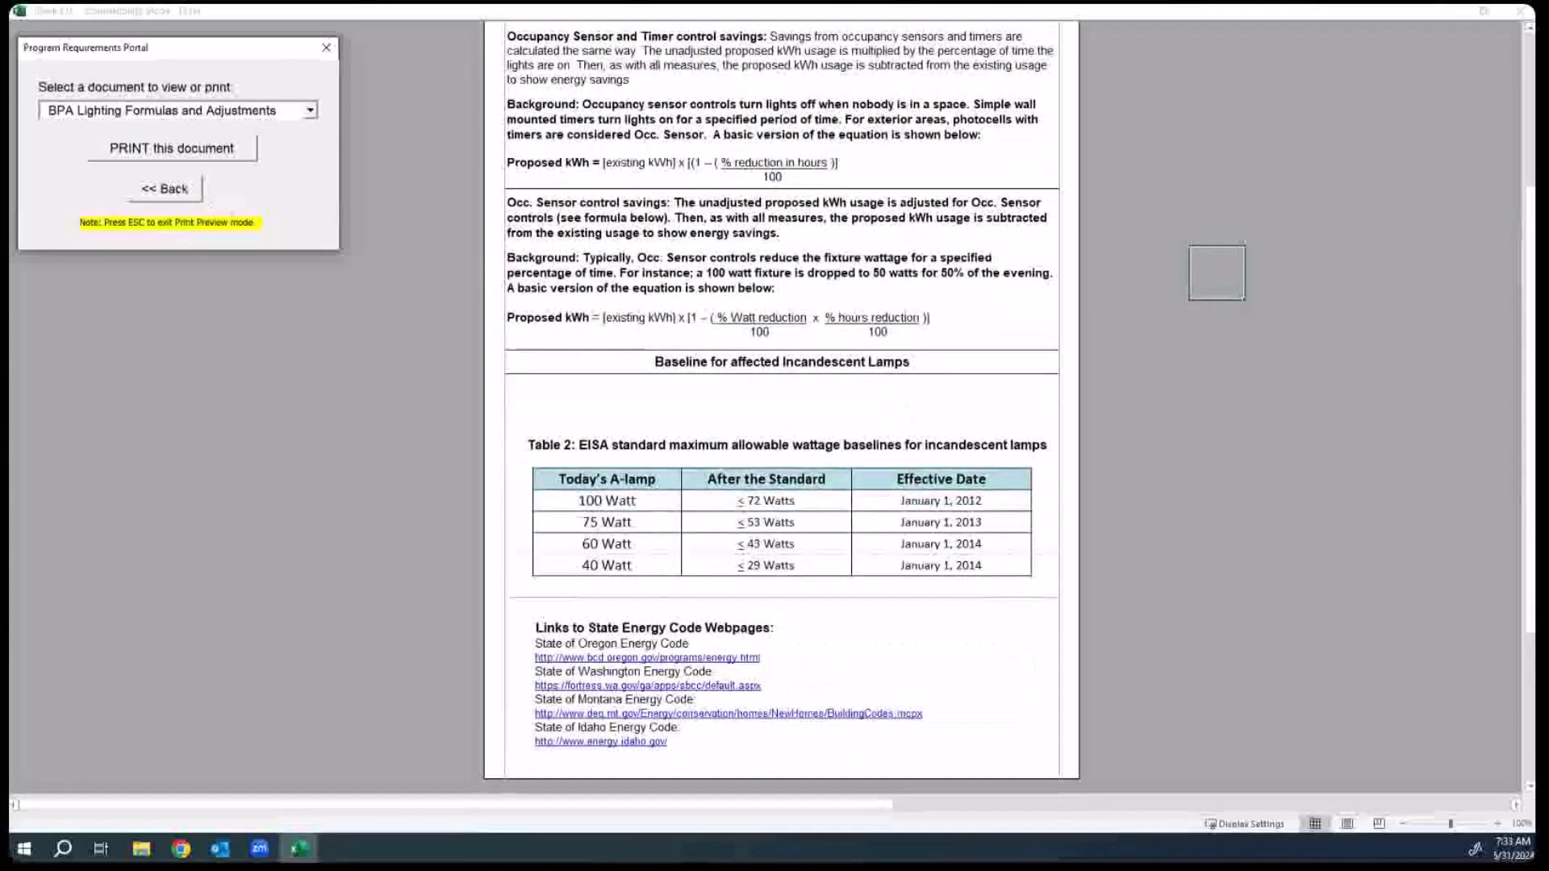
Step: Return to the welcome screen, open Program Offerings, and examine the incentive tables for Measure Series A, B and C
left_click(170, 190)
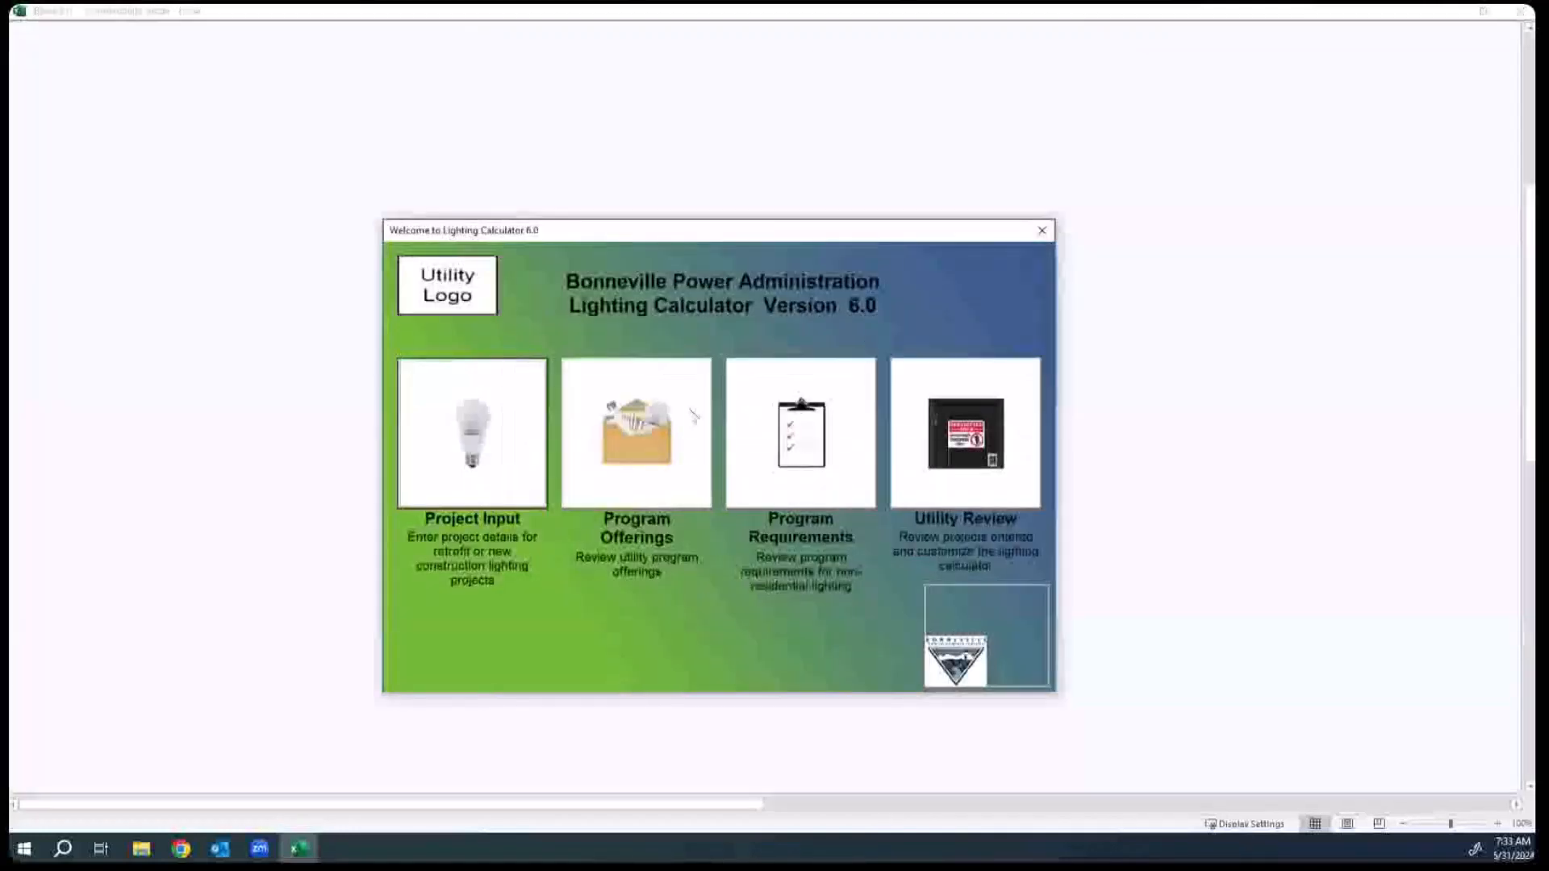
left_click(632, 438)
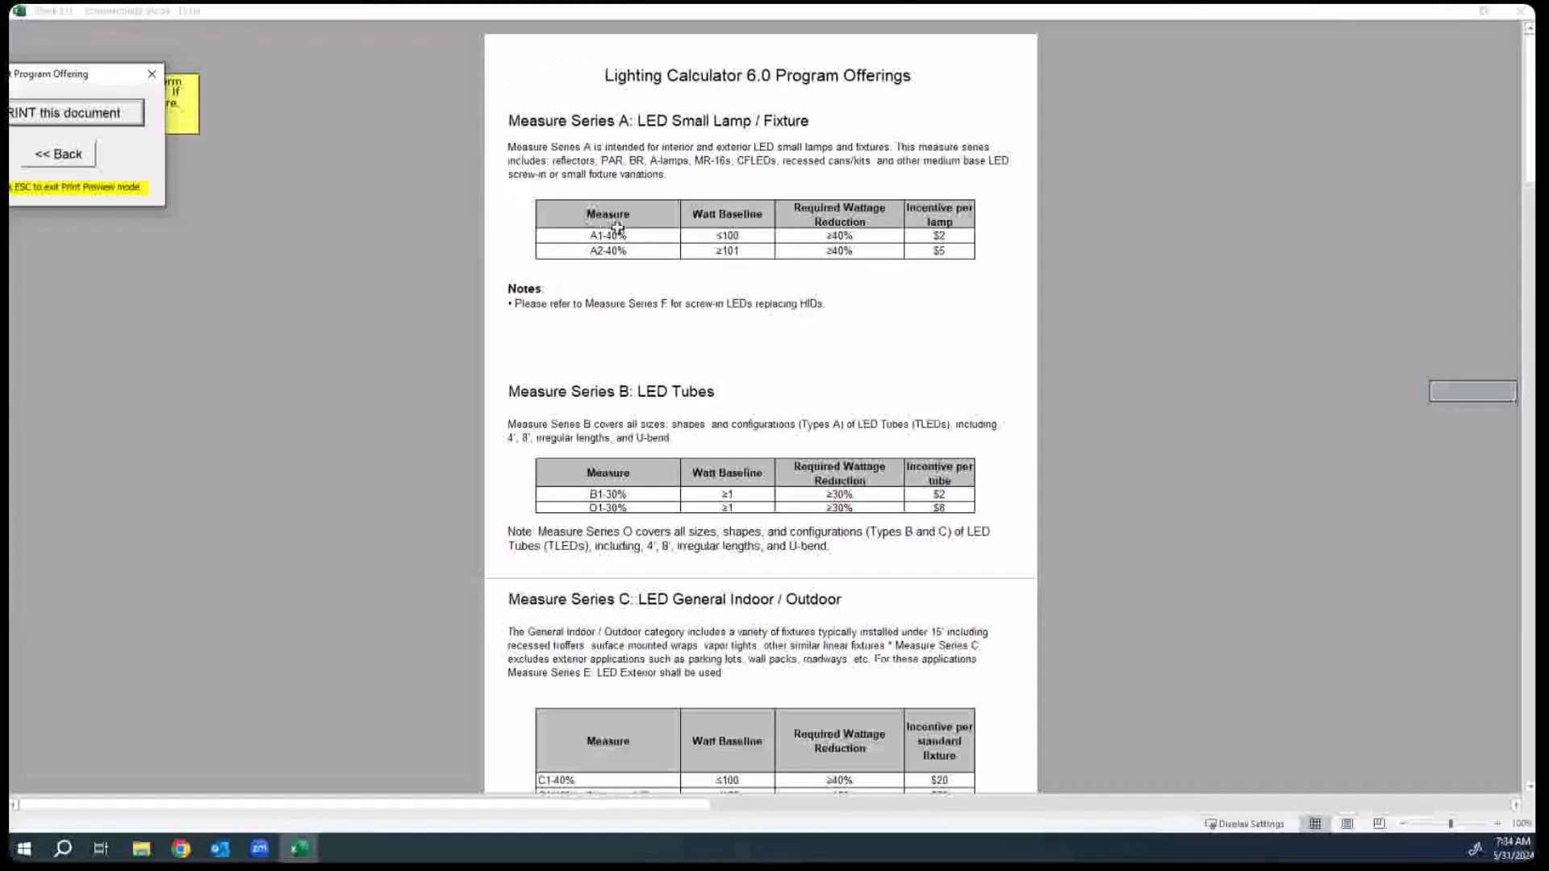
scroll(641, 541, "down", 3)
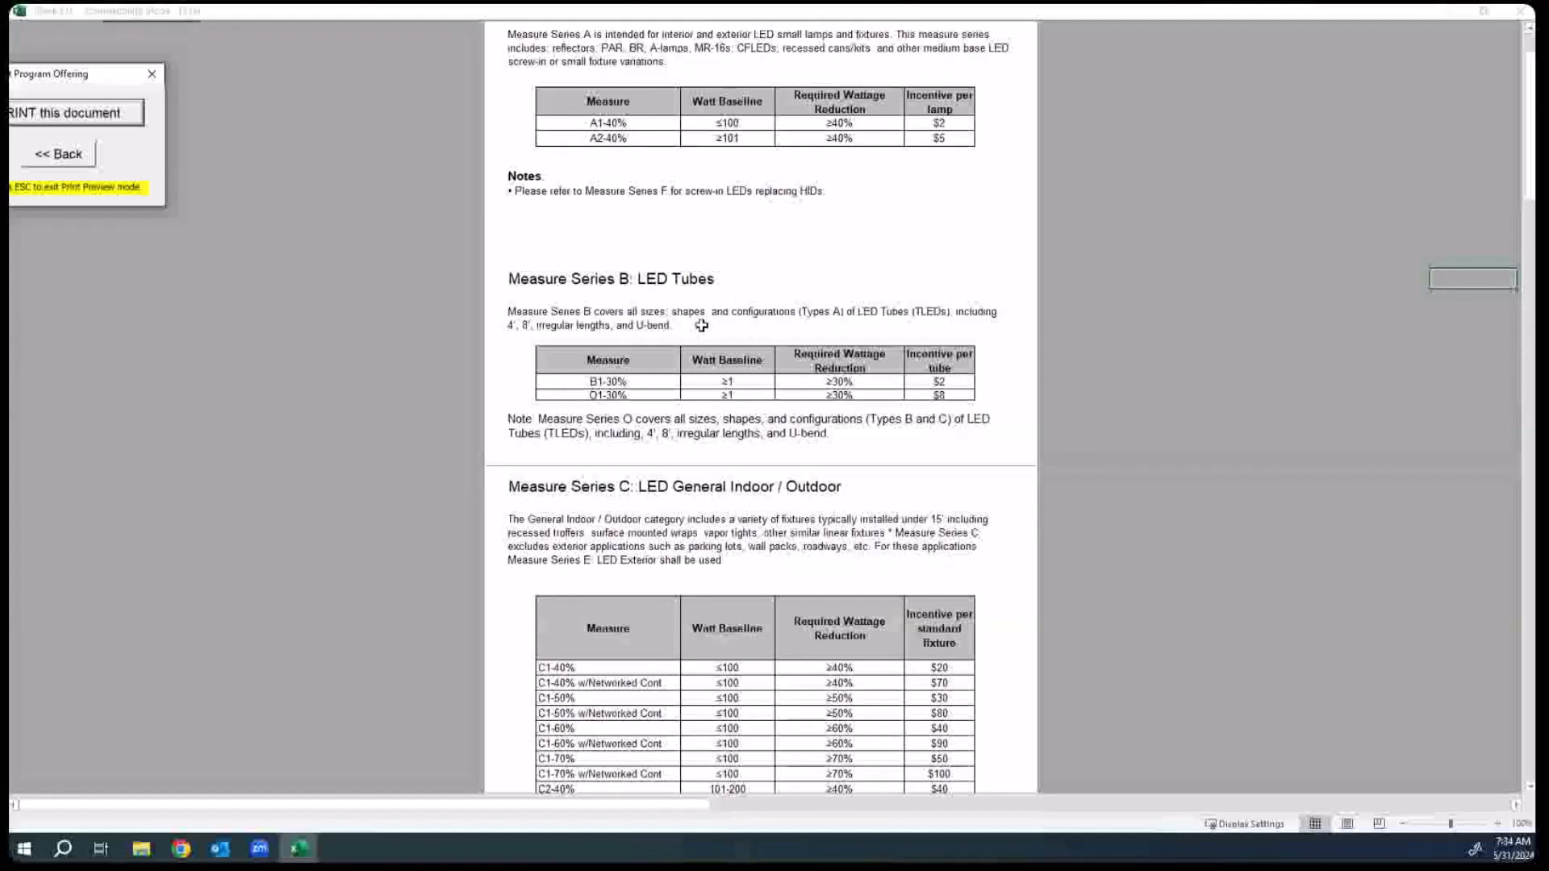
scroll(701, 325, "down", 5)
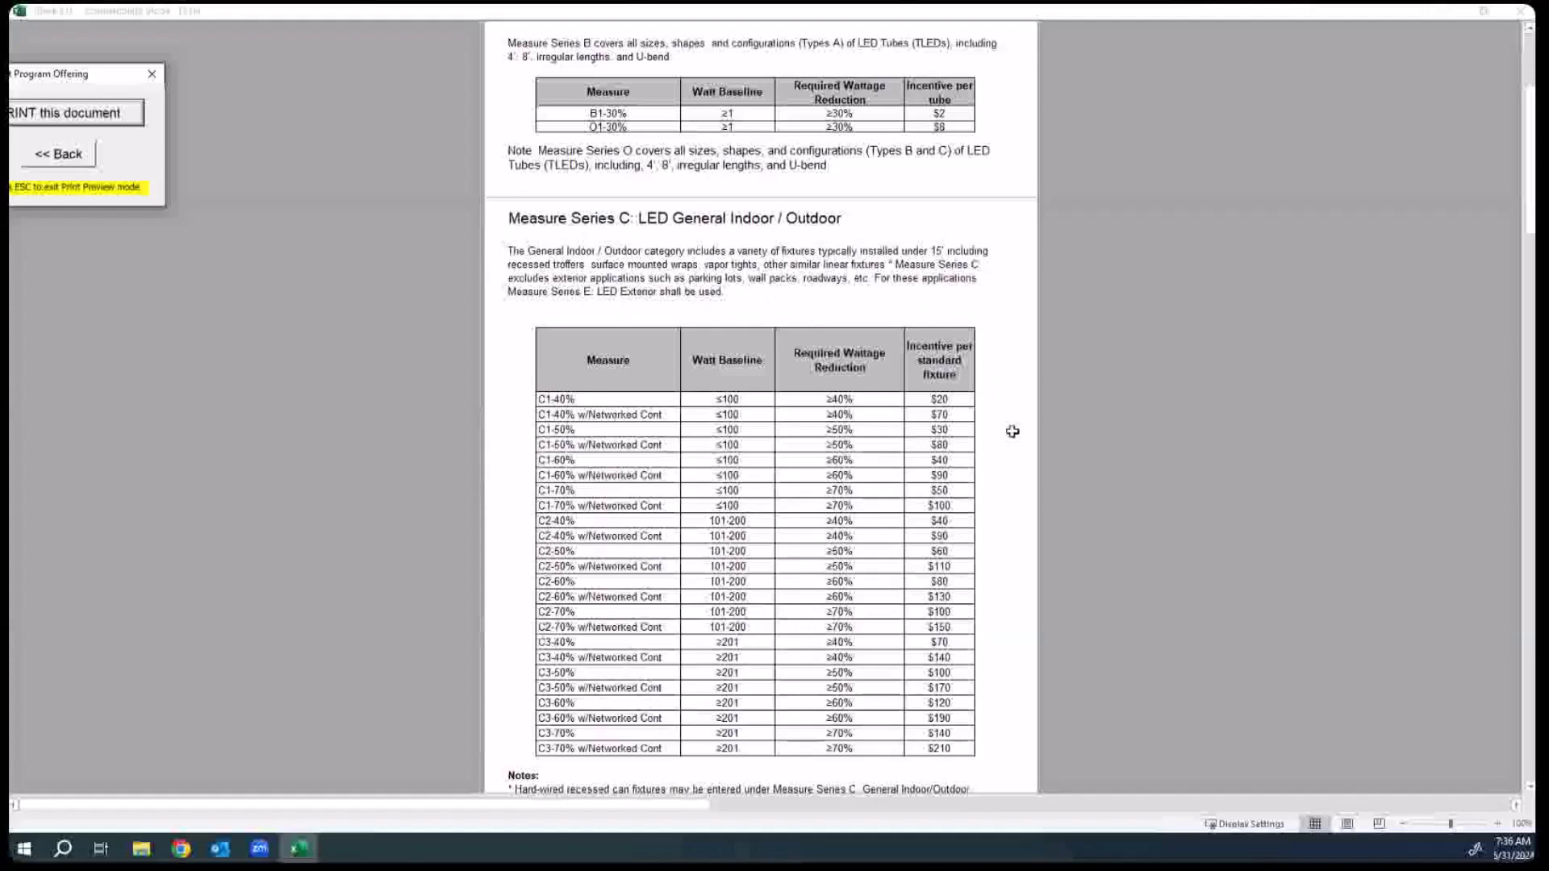
scroll(1012, 432, "down", 5)
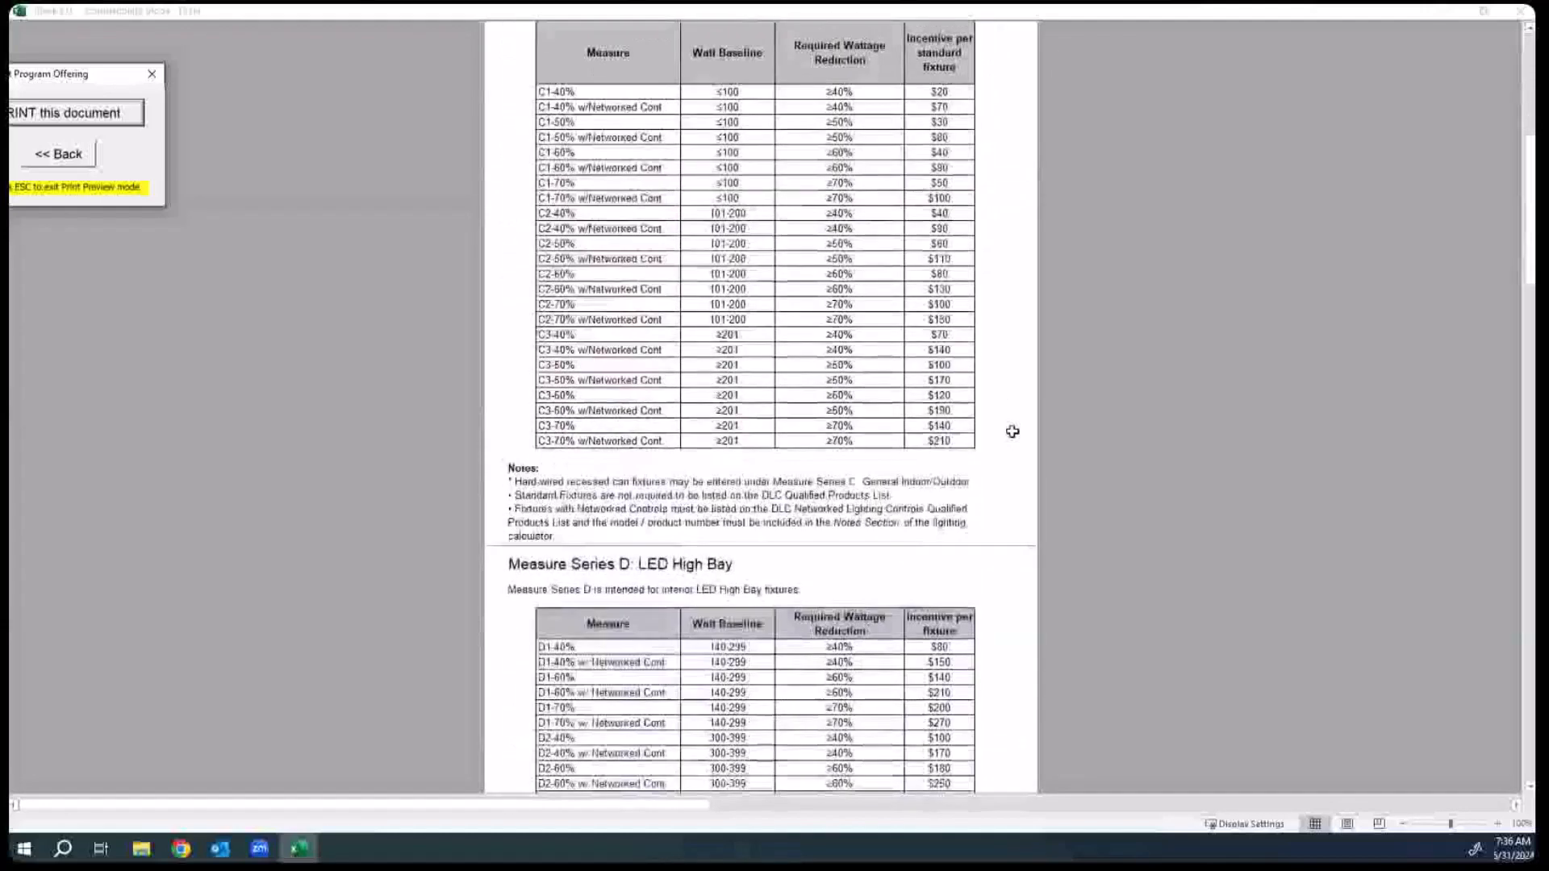
scroll(1013, 432, "down", 2)
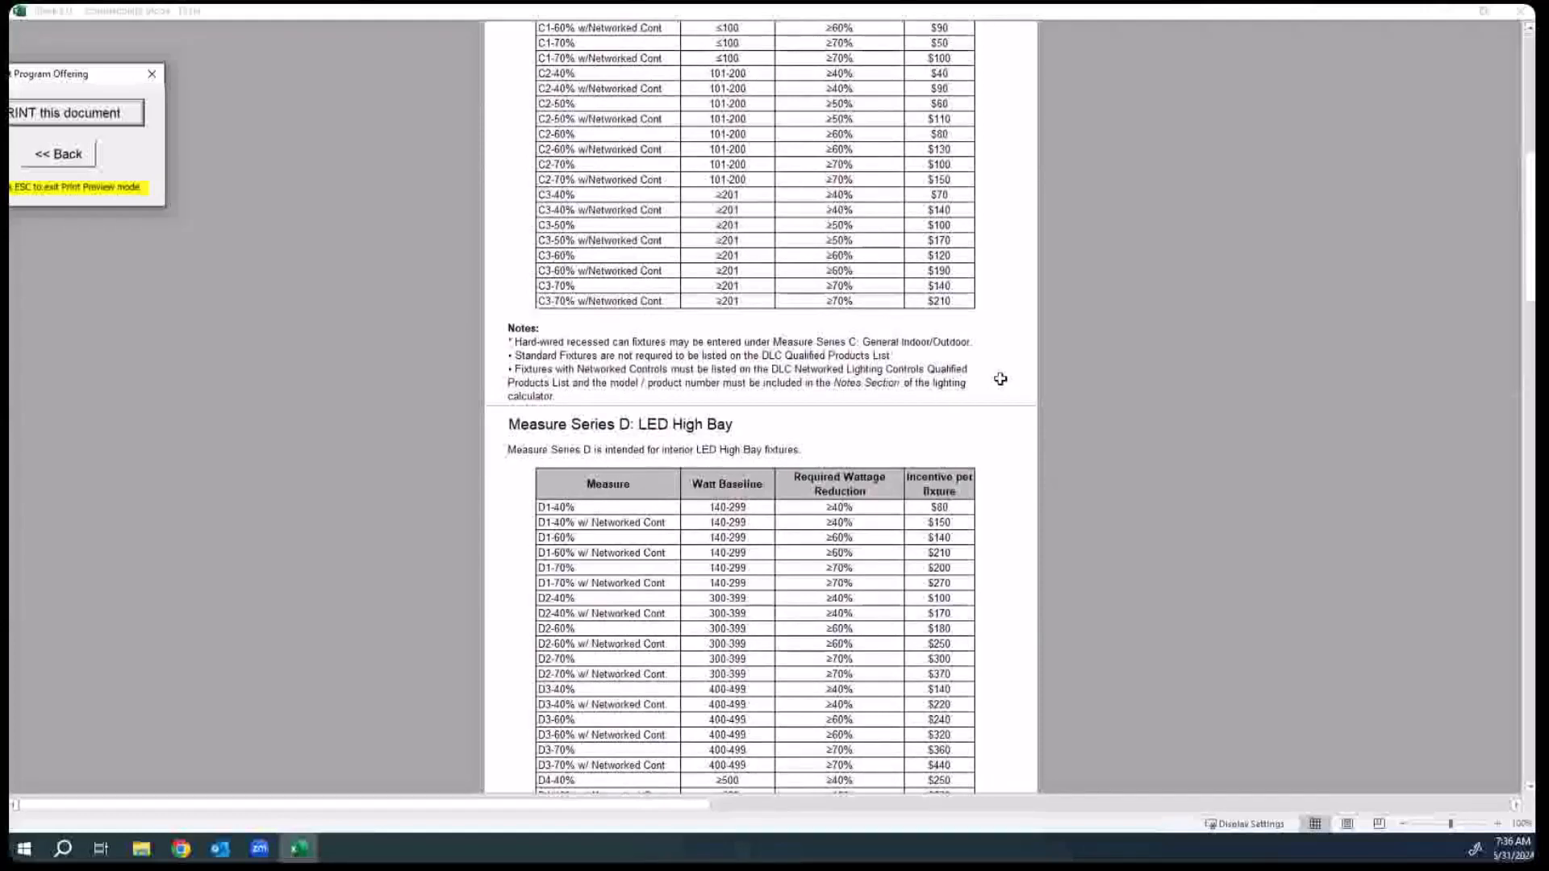
scroll(1000, 379, "up", 5)
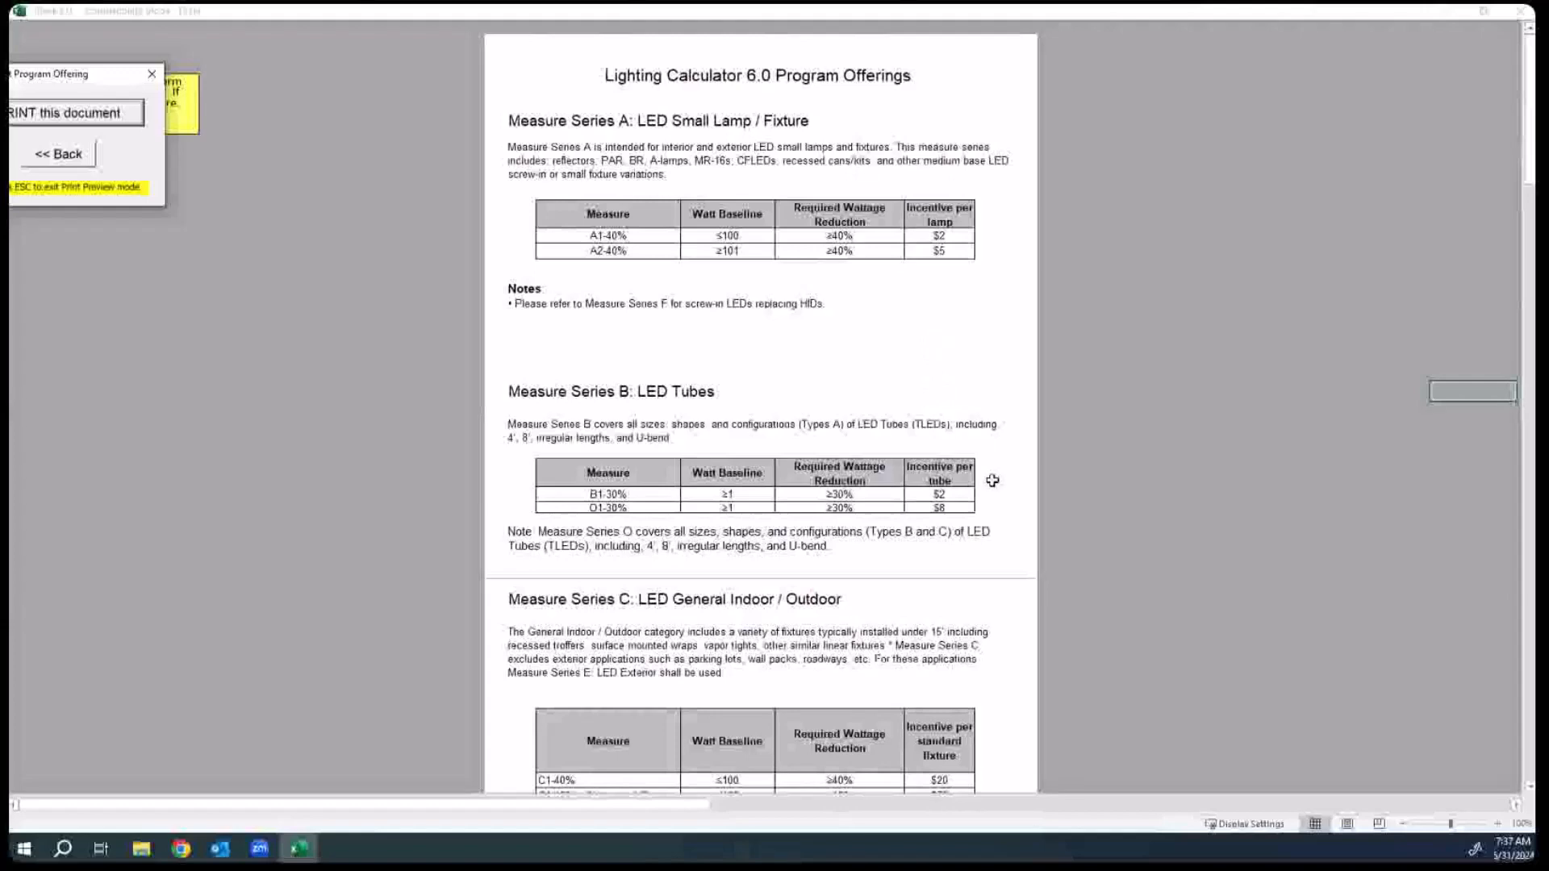
scroll(992, 480, "down", 3)
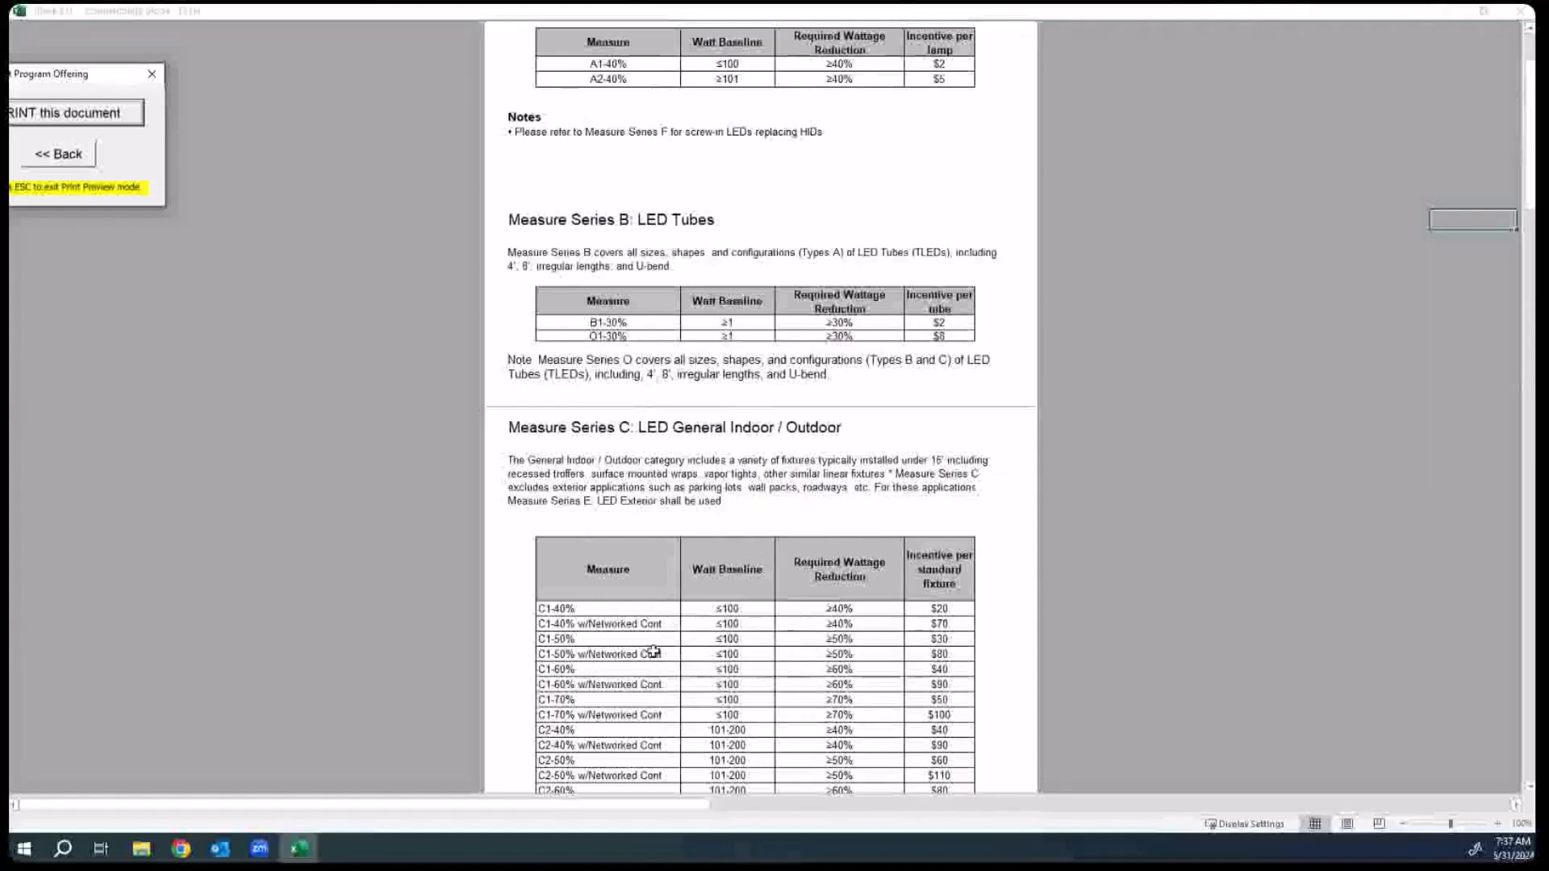
scroll(653, 651, "up", 3)
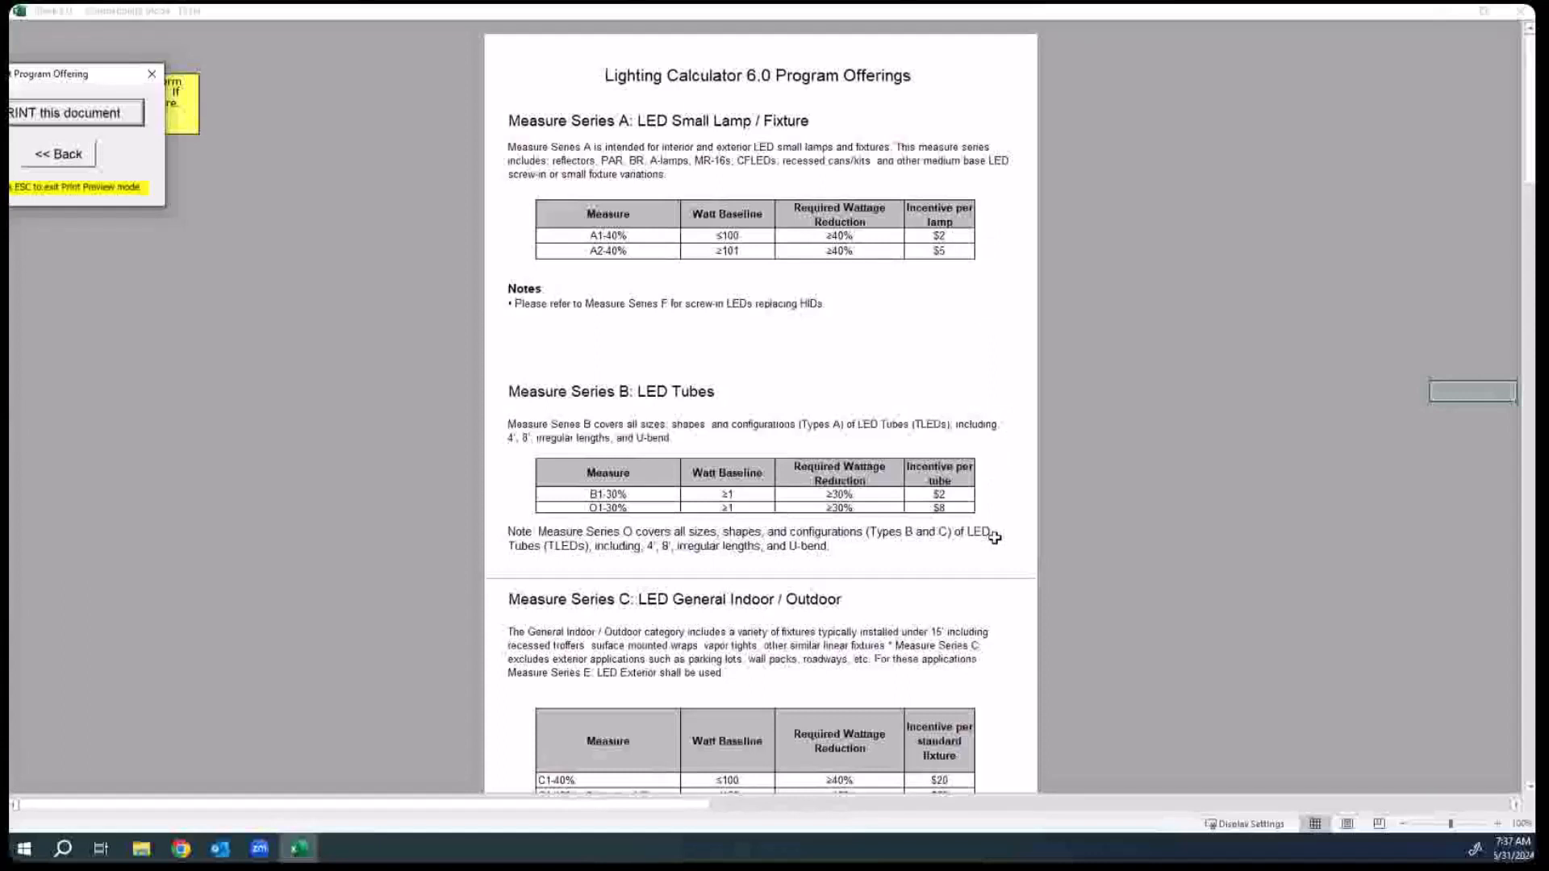
scroll(994, 539, "down", 3)
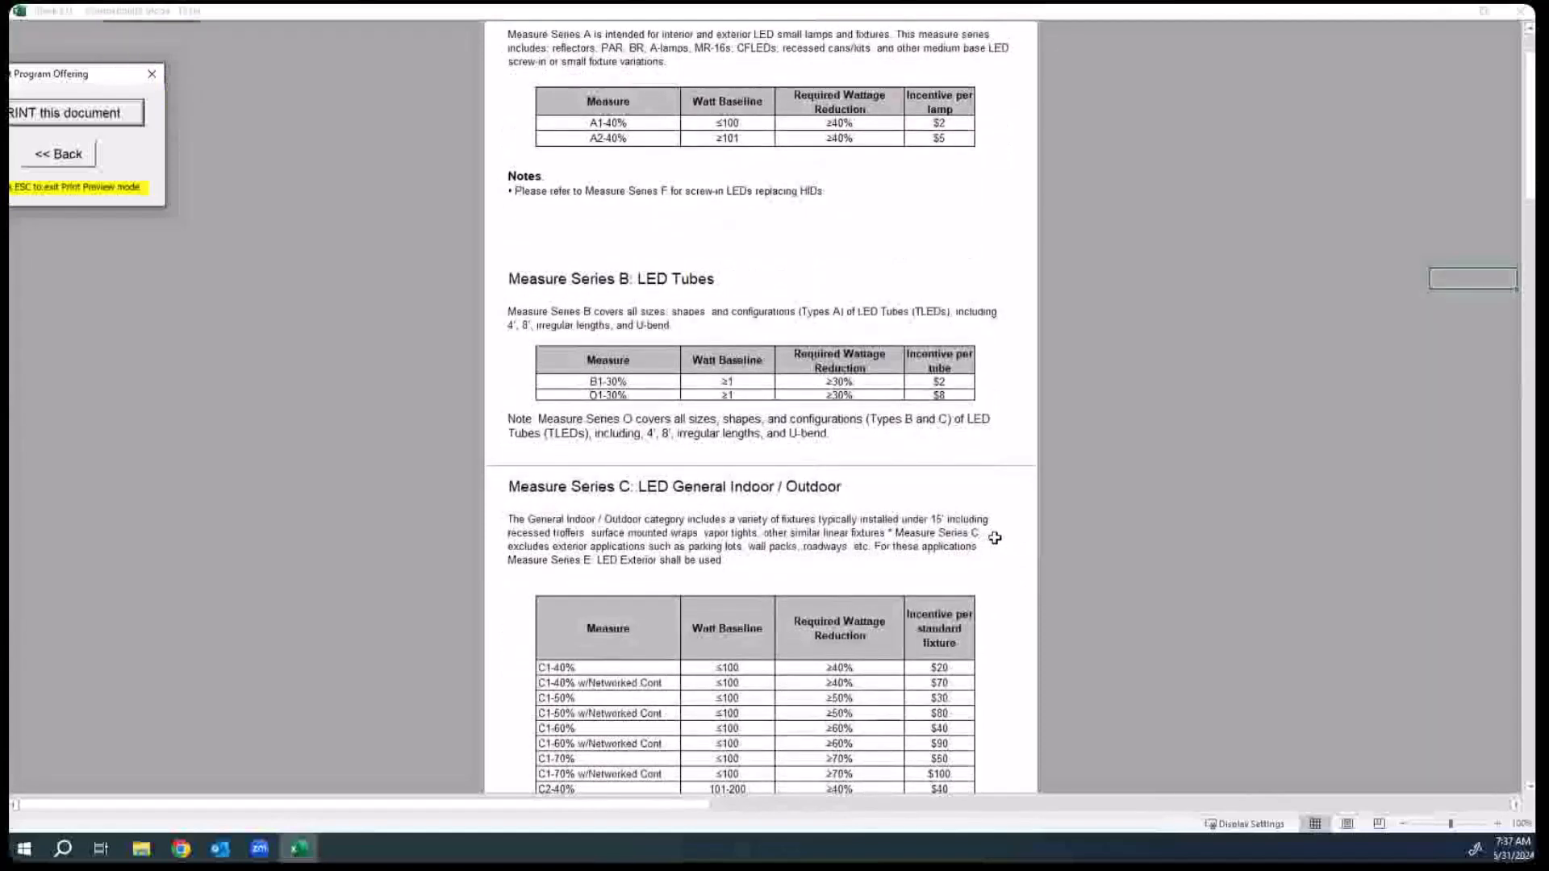
scroll(994, 538, "down", 1)
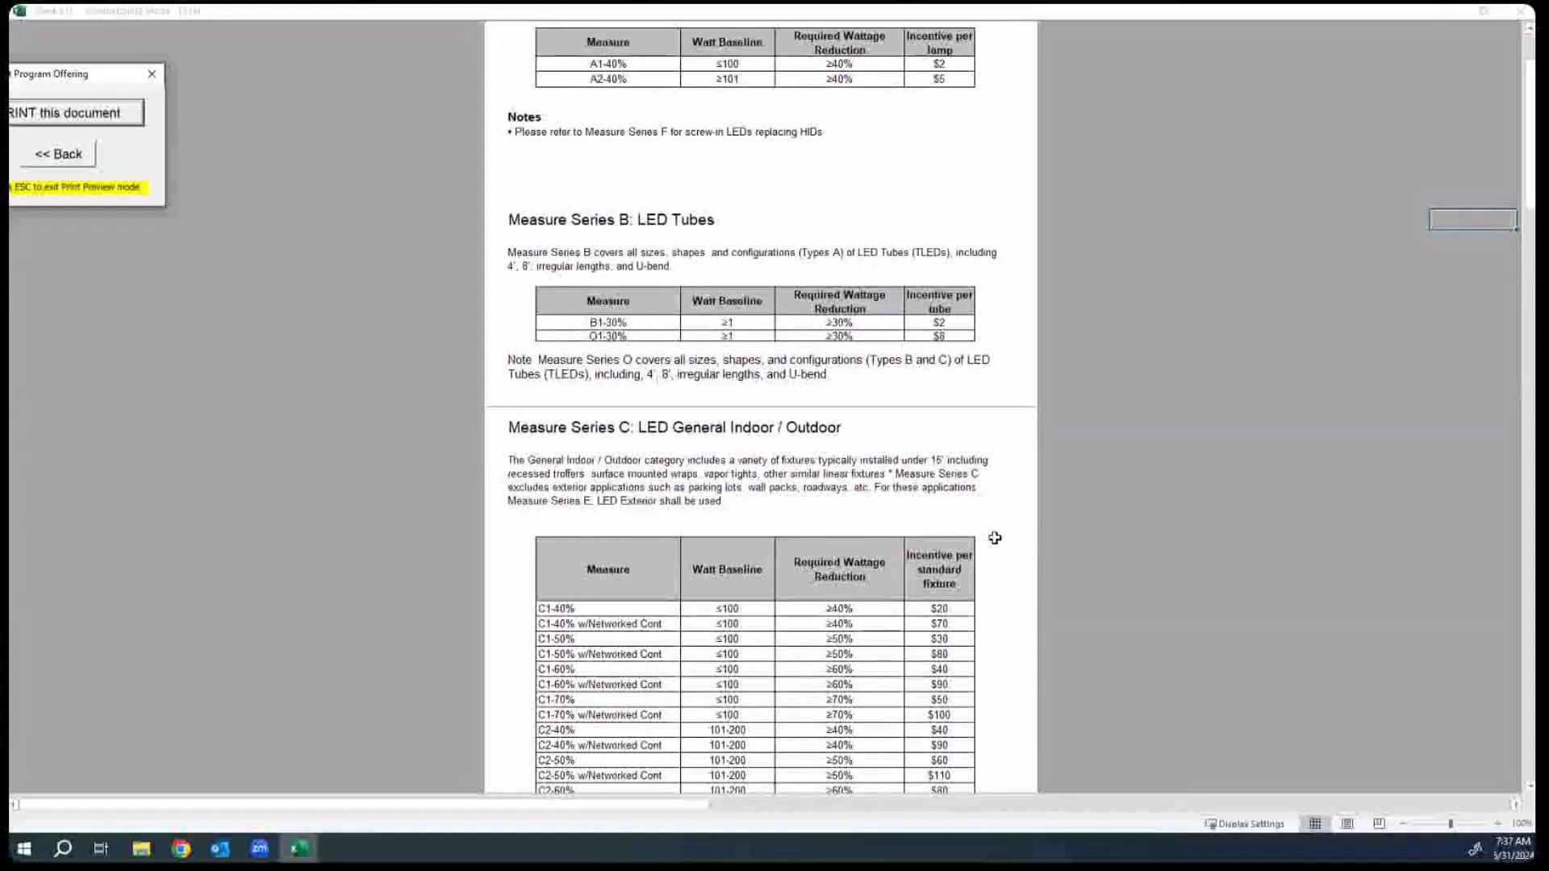
Step: Examine the wattage baselines, incentives and notes for the General Indoor/Outdoor, High Bay, Exterior and HID Screw-in Replacement series
scroll(995, 538, "down", 5)
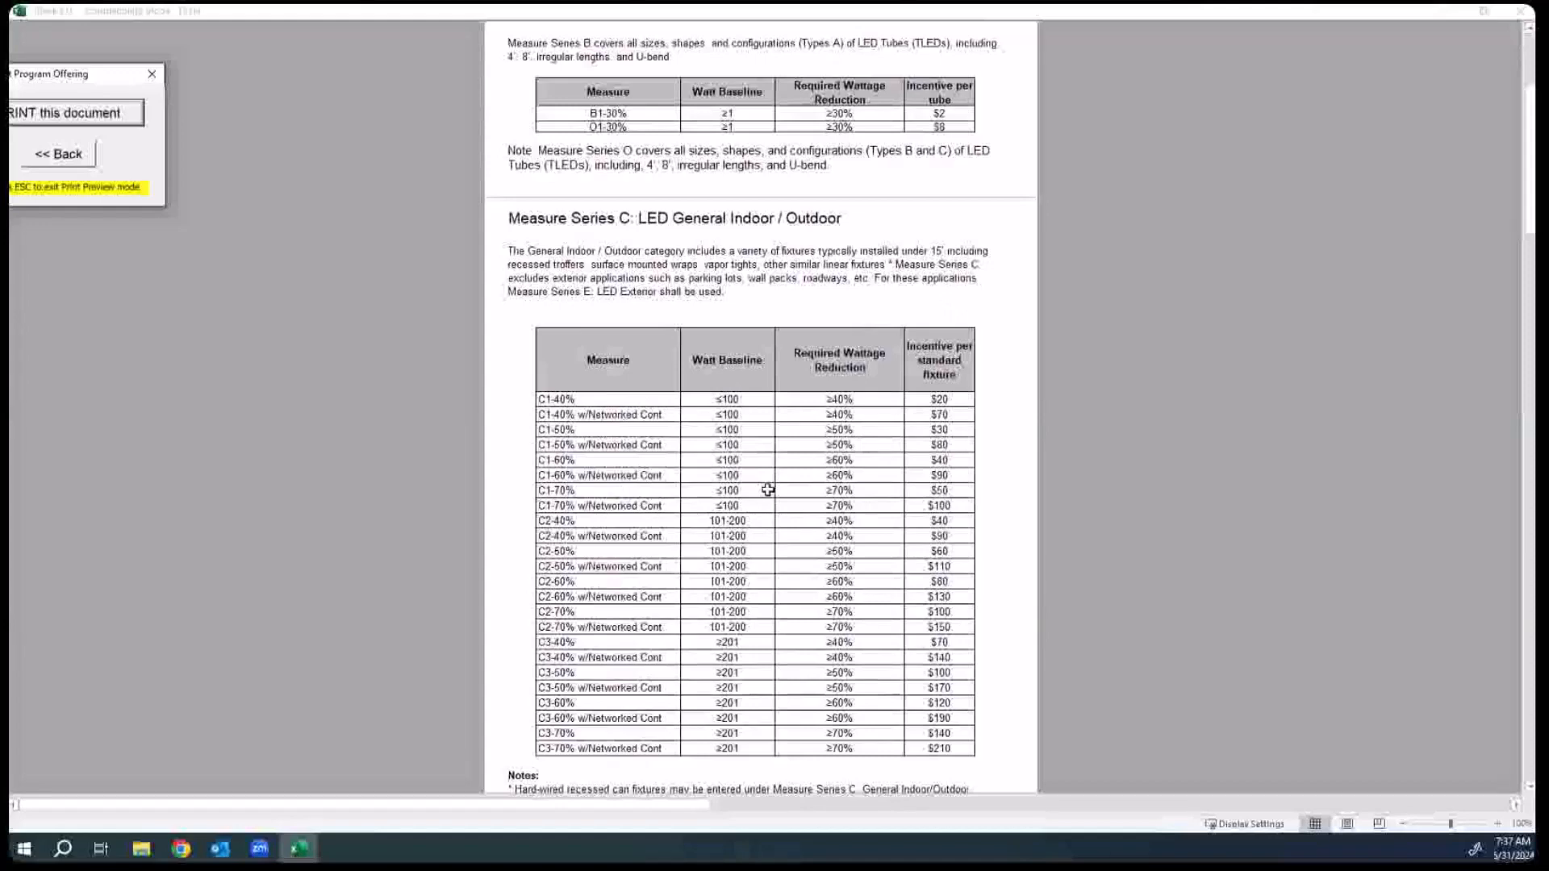
scroll(767, 490, "down", 5)
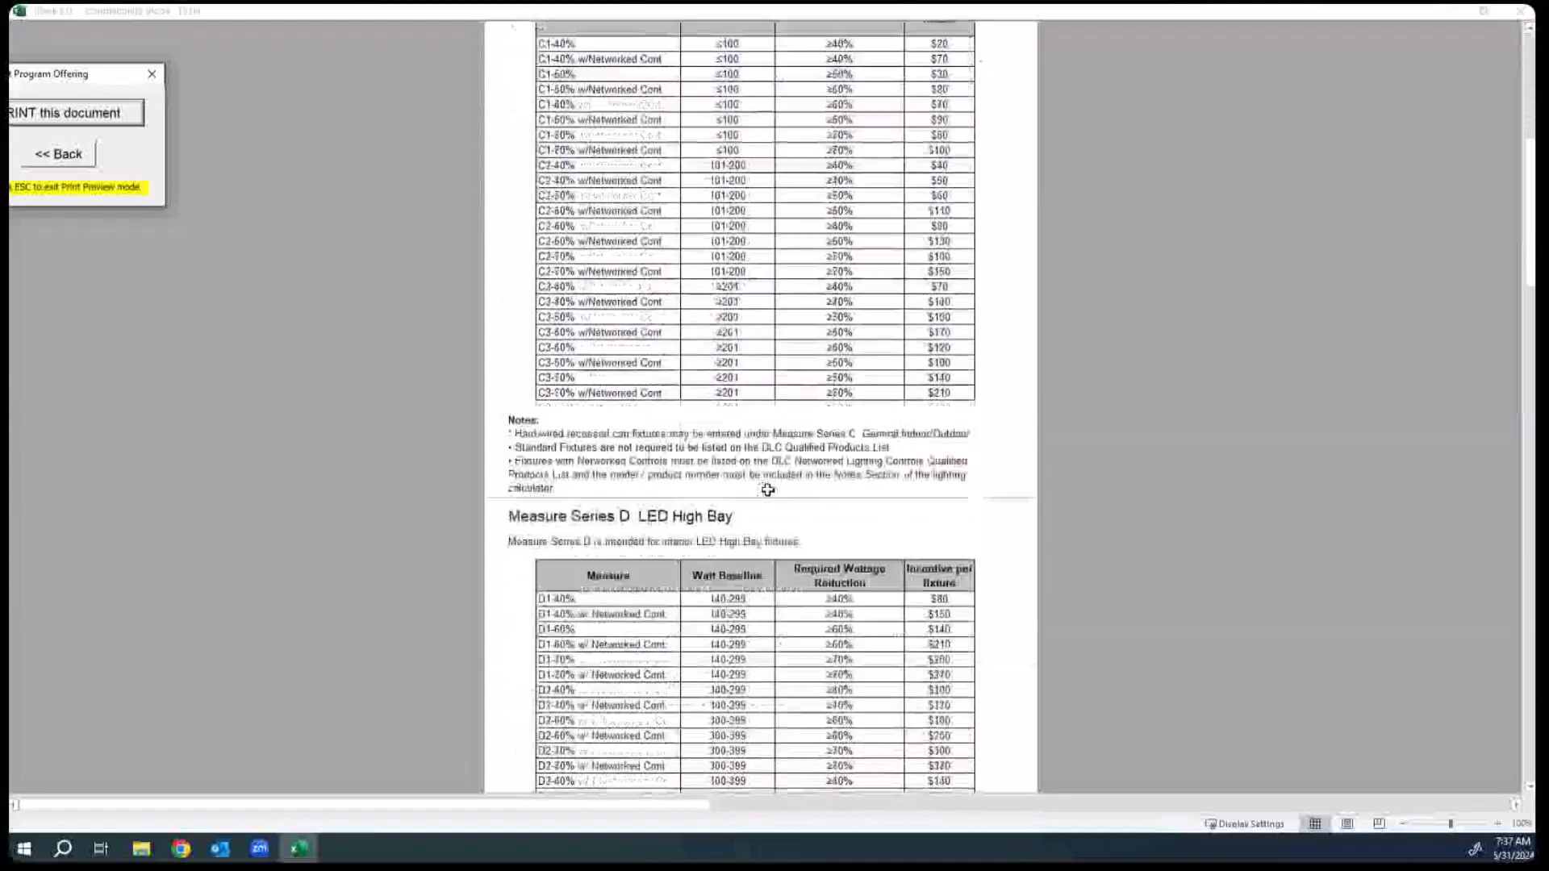
scroll(767, 490, "down", 1)
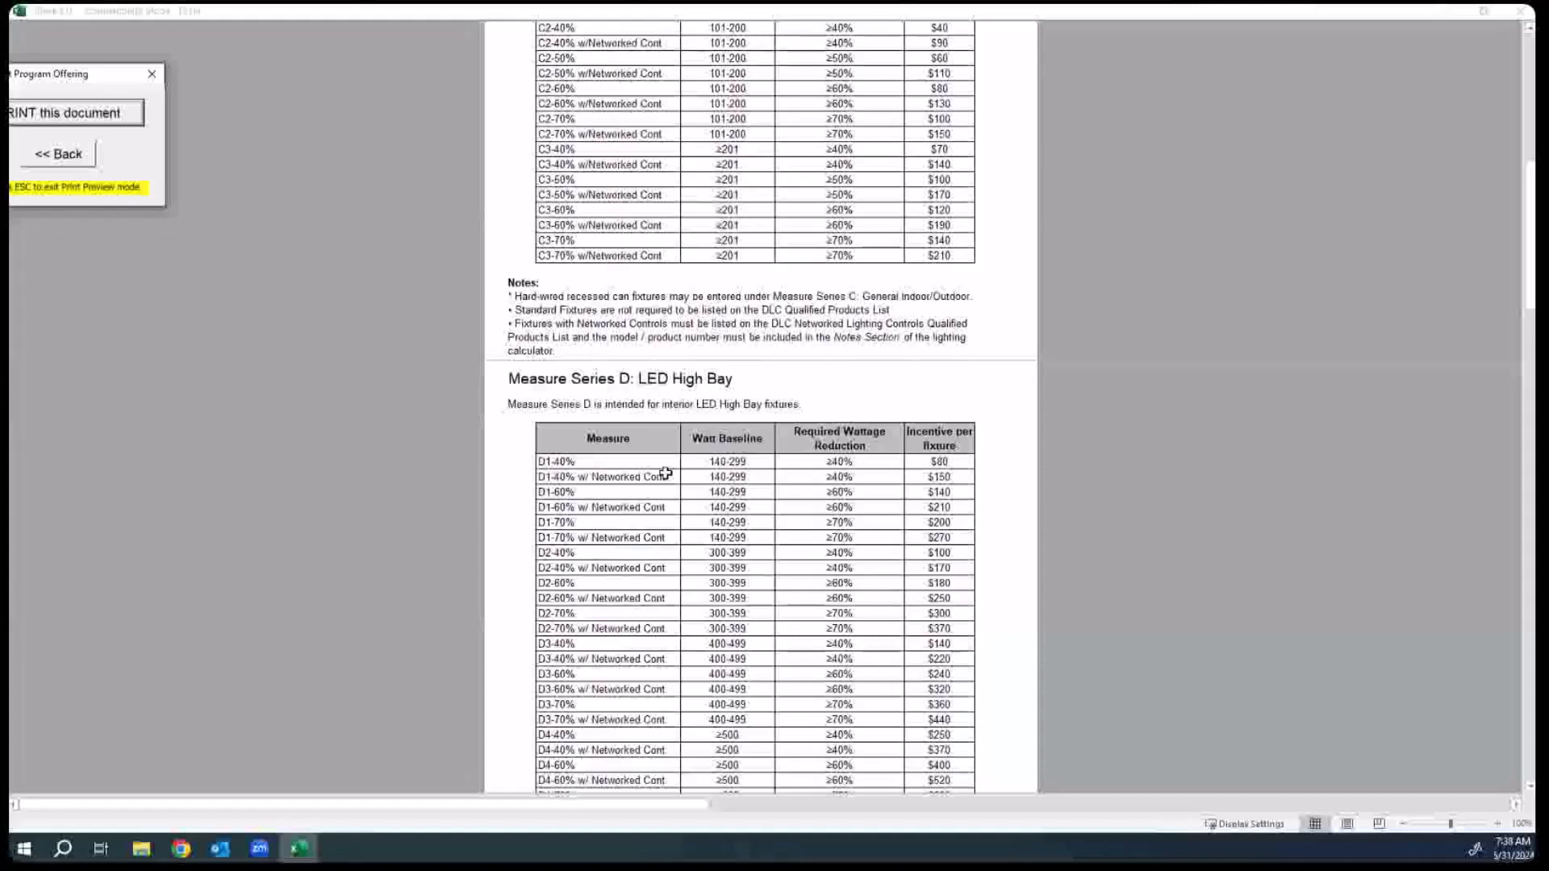
scroll(665, 473, "down", 5)
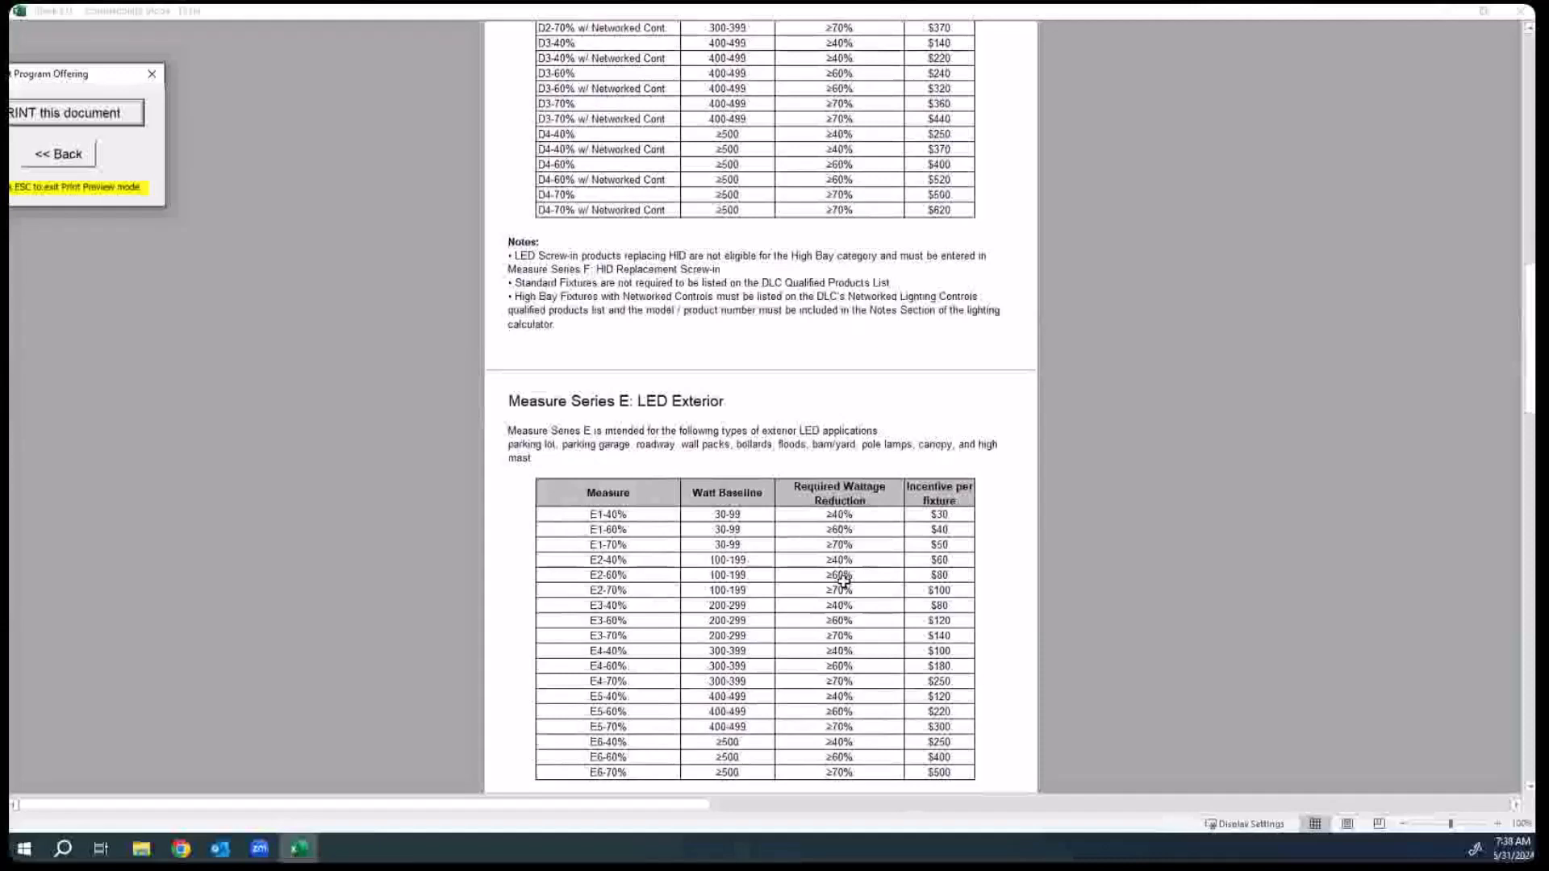
scroll(843, 579, "down", 3)
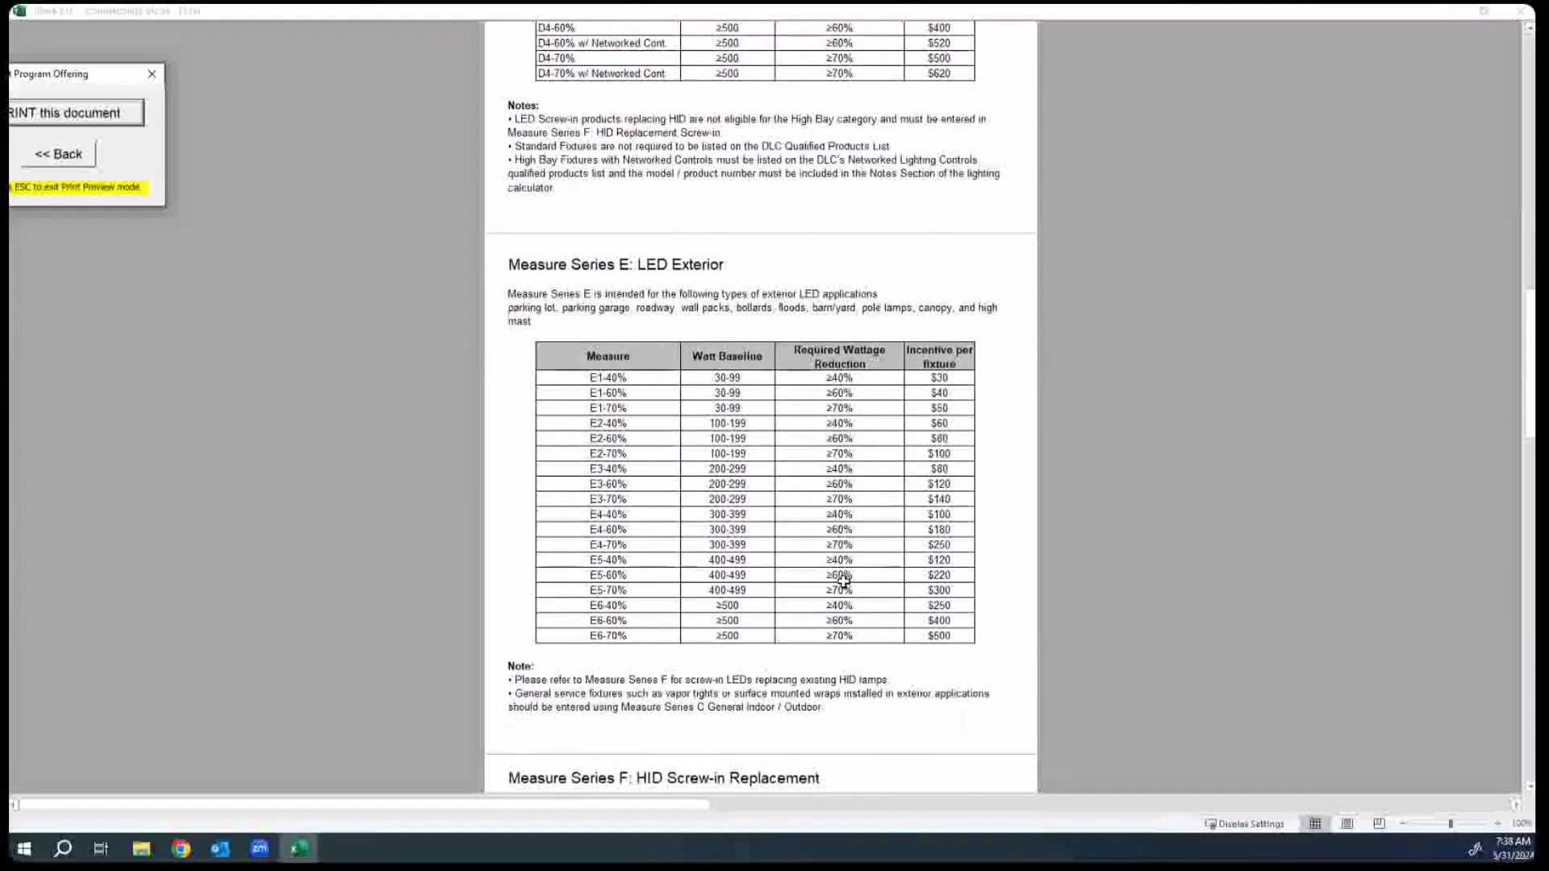
scroll(841, 579, "down", 5)
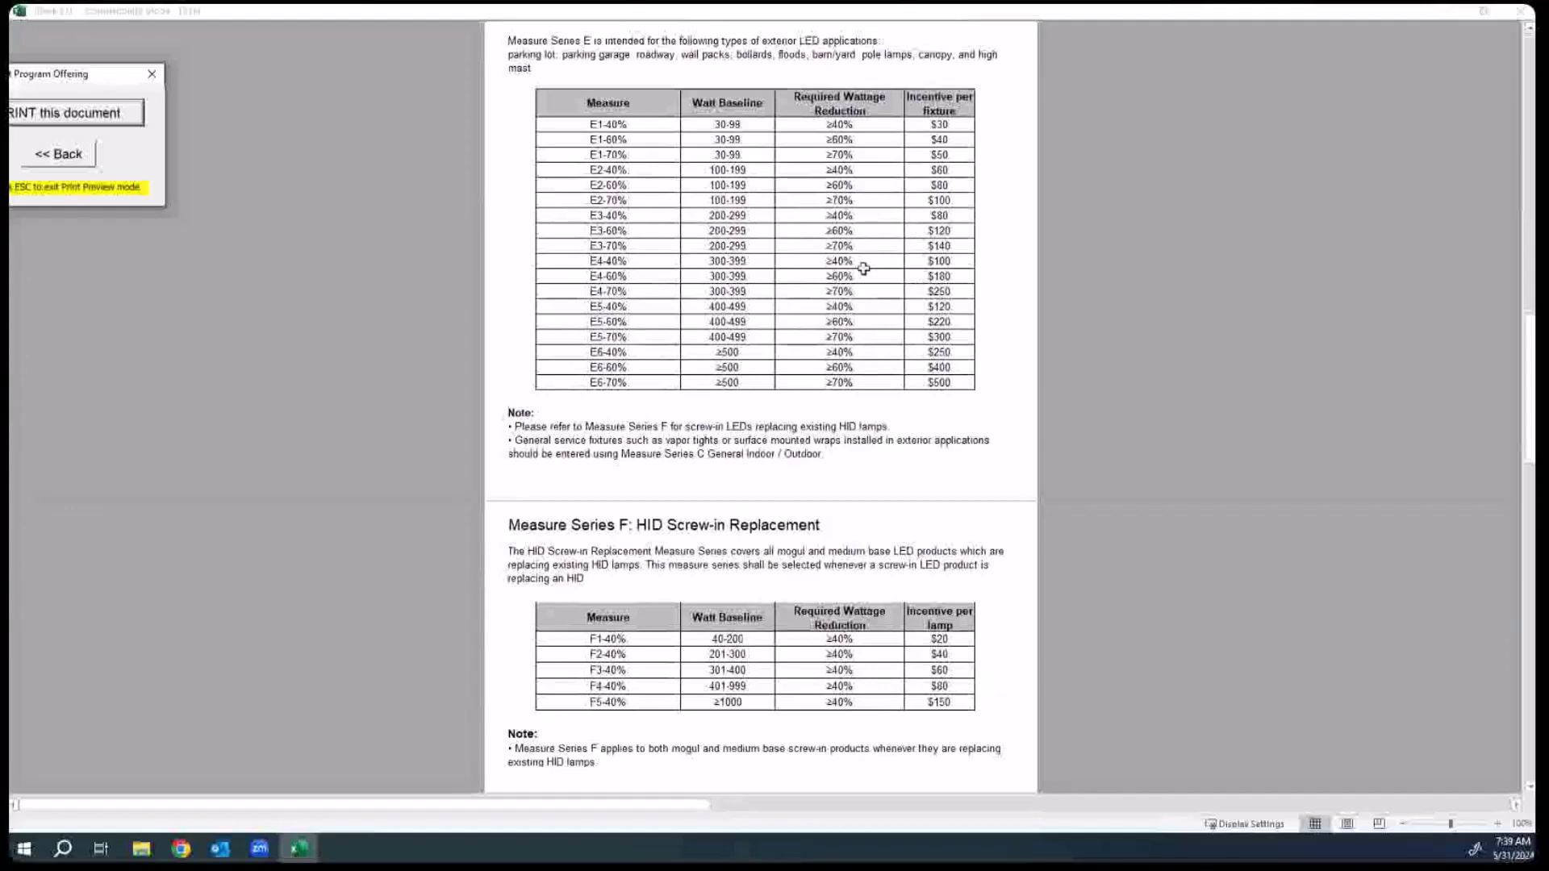
scroll(878, 511, "down", 5)
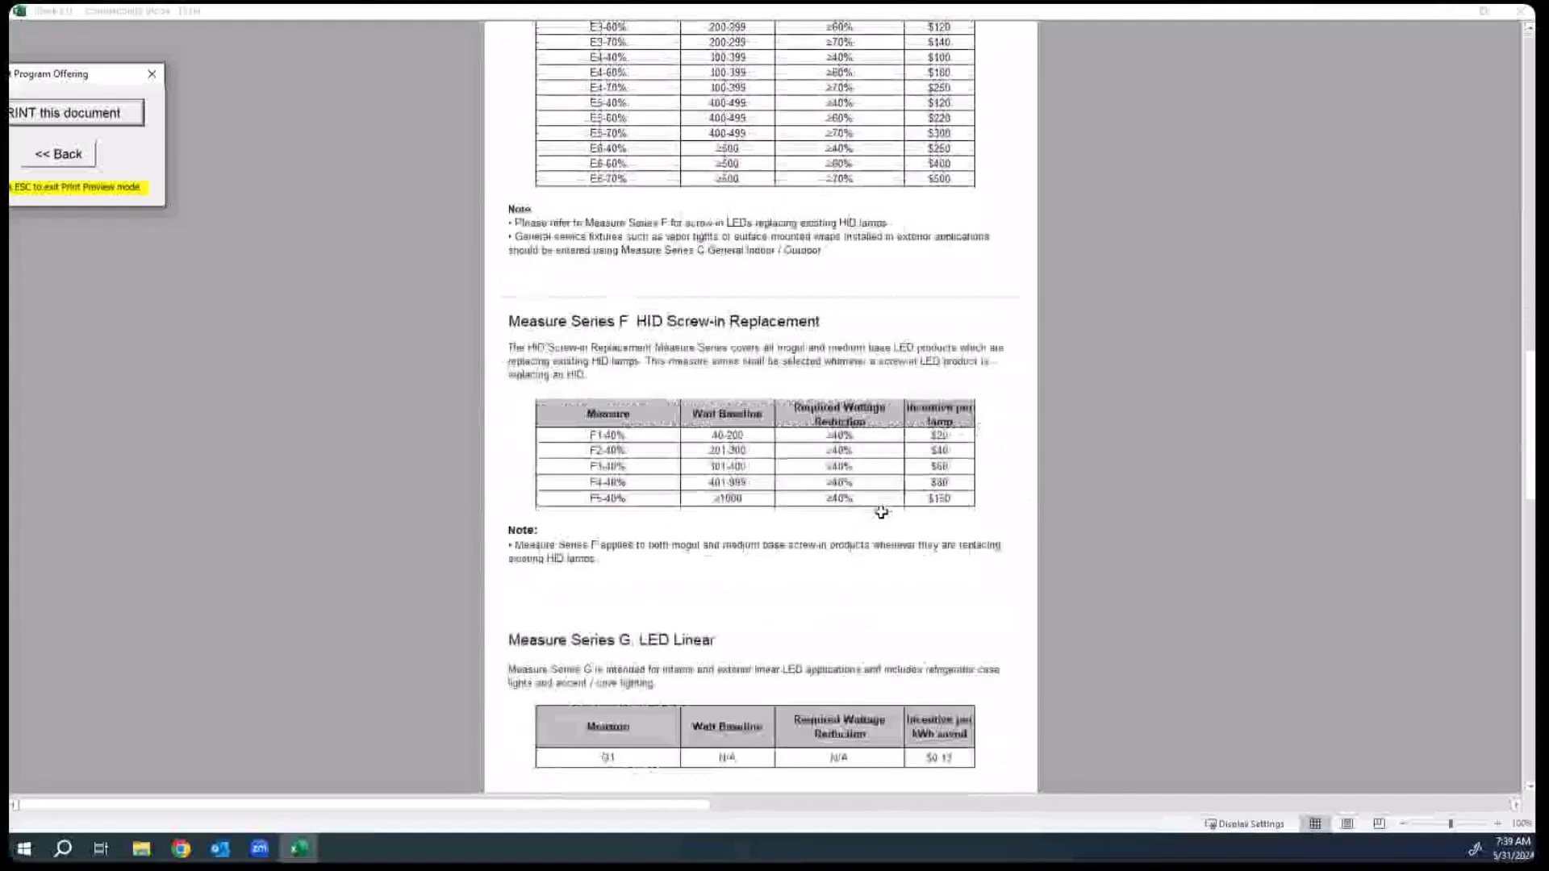
Step: Review Measure Series G through K, from LED Linear to Non-Standard Measures, and go back to the LED Exterior table
scroll(881, 513, "down", 4)
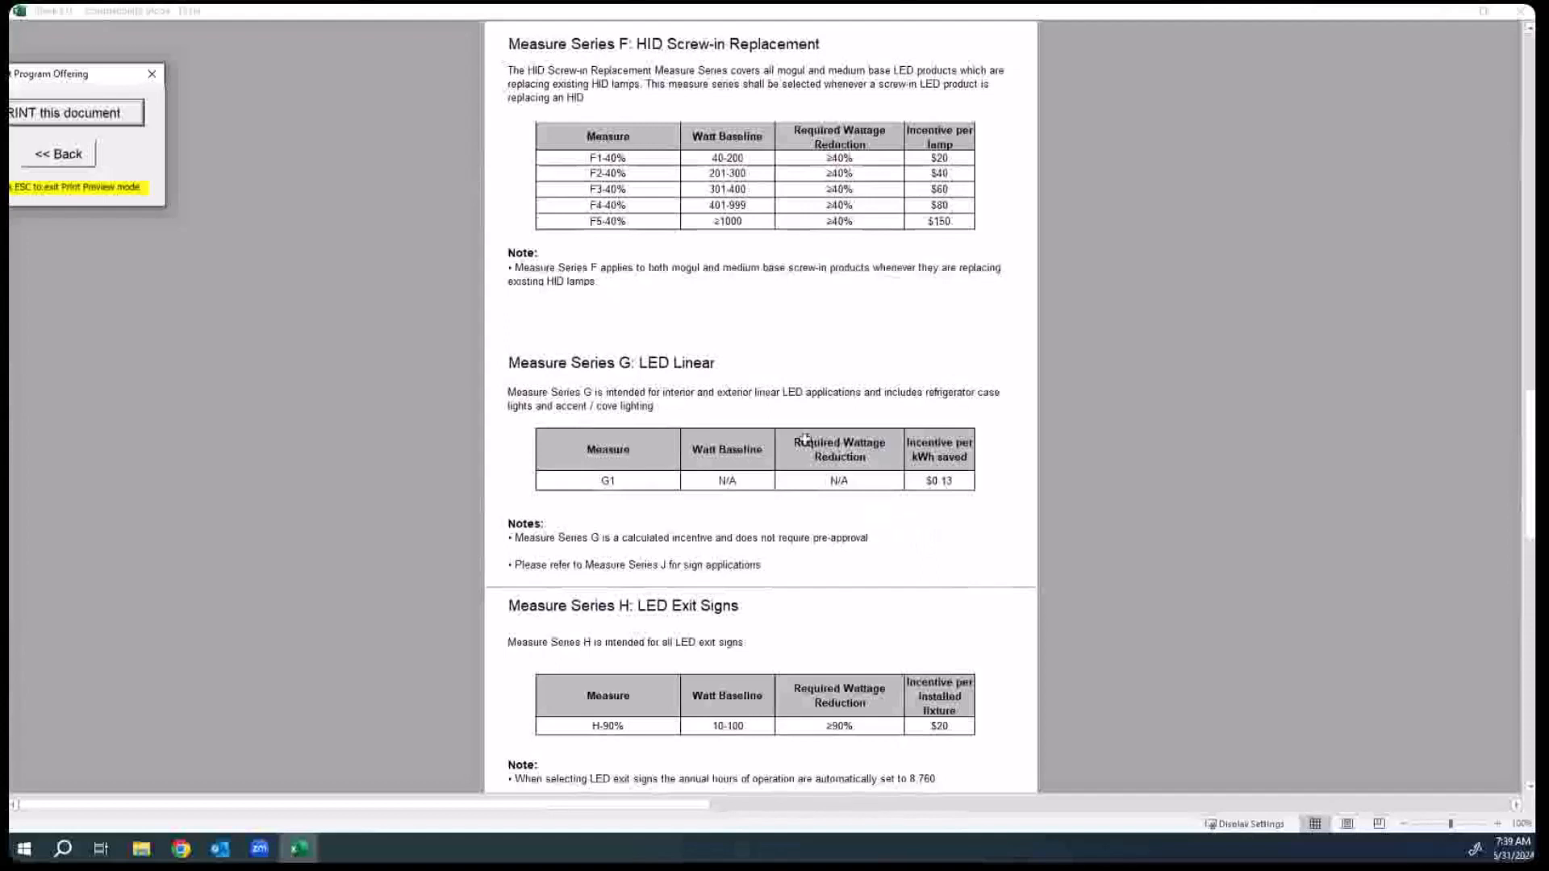
scroll(726, 570, "down", 2)
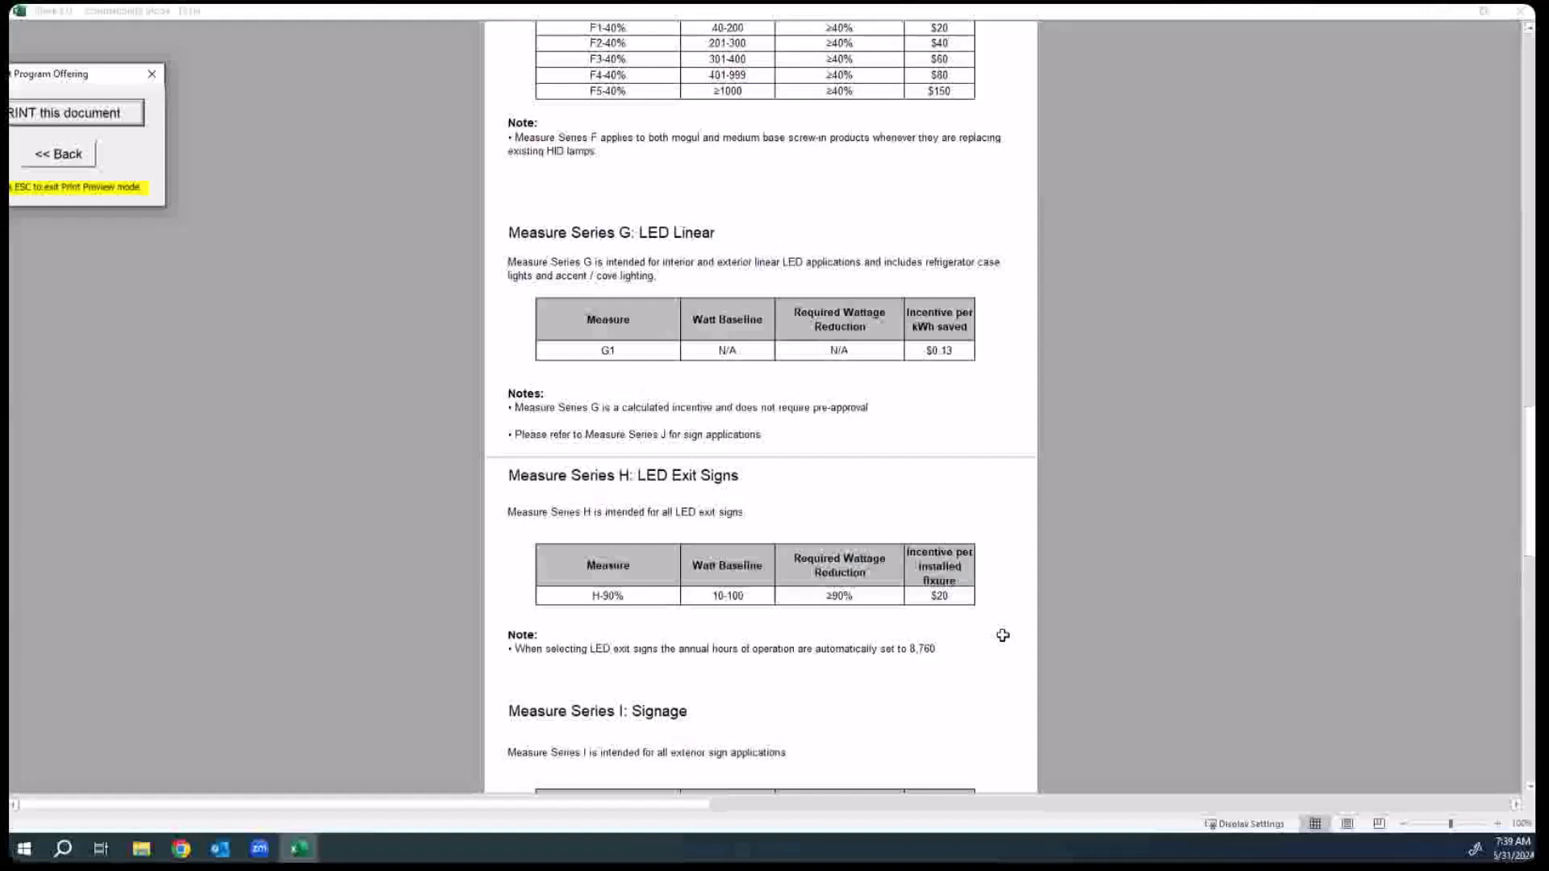
scroll(1003, 636, "down", 1)
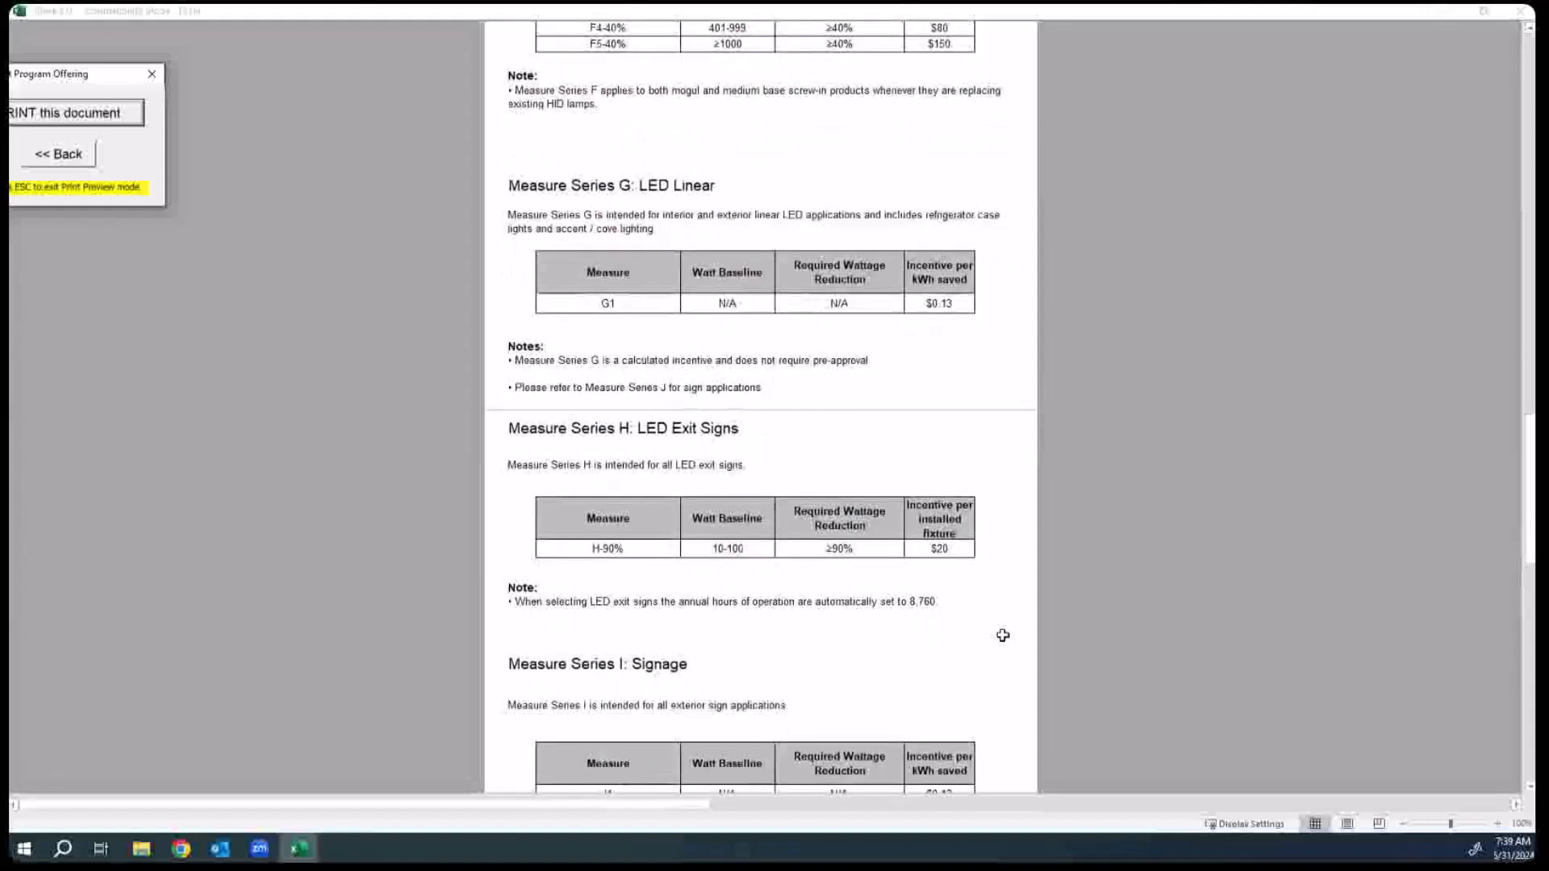
scroll(1003, 636, "down", 3)
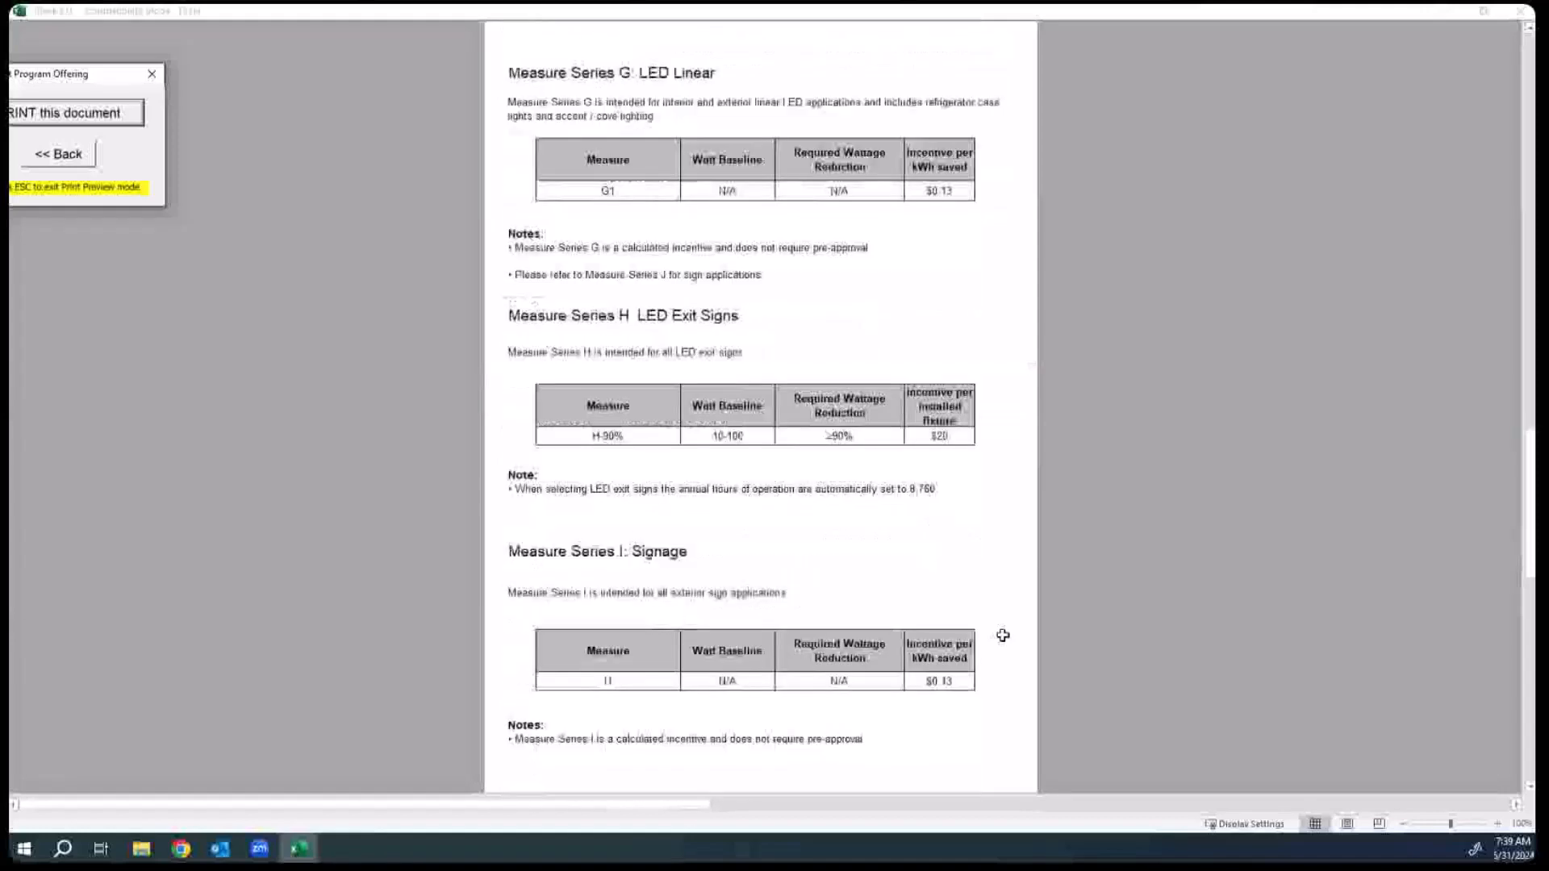
scroll(1003, 636, "down", 3)
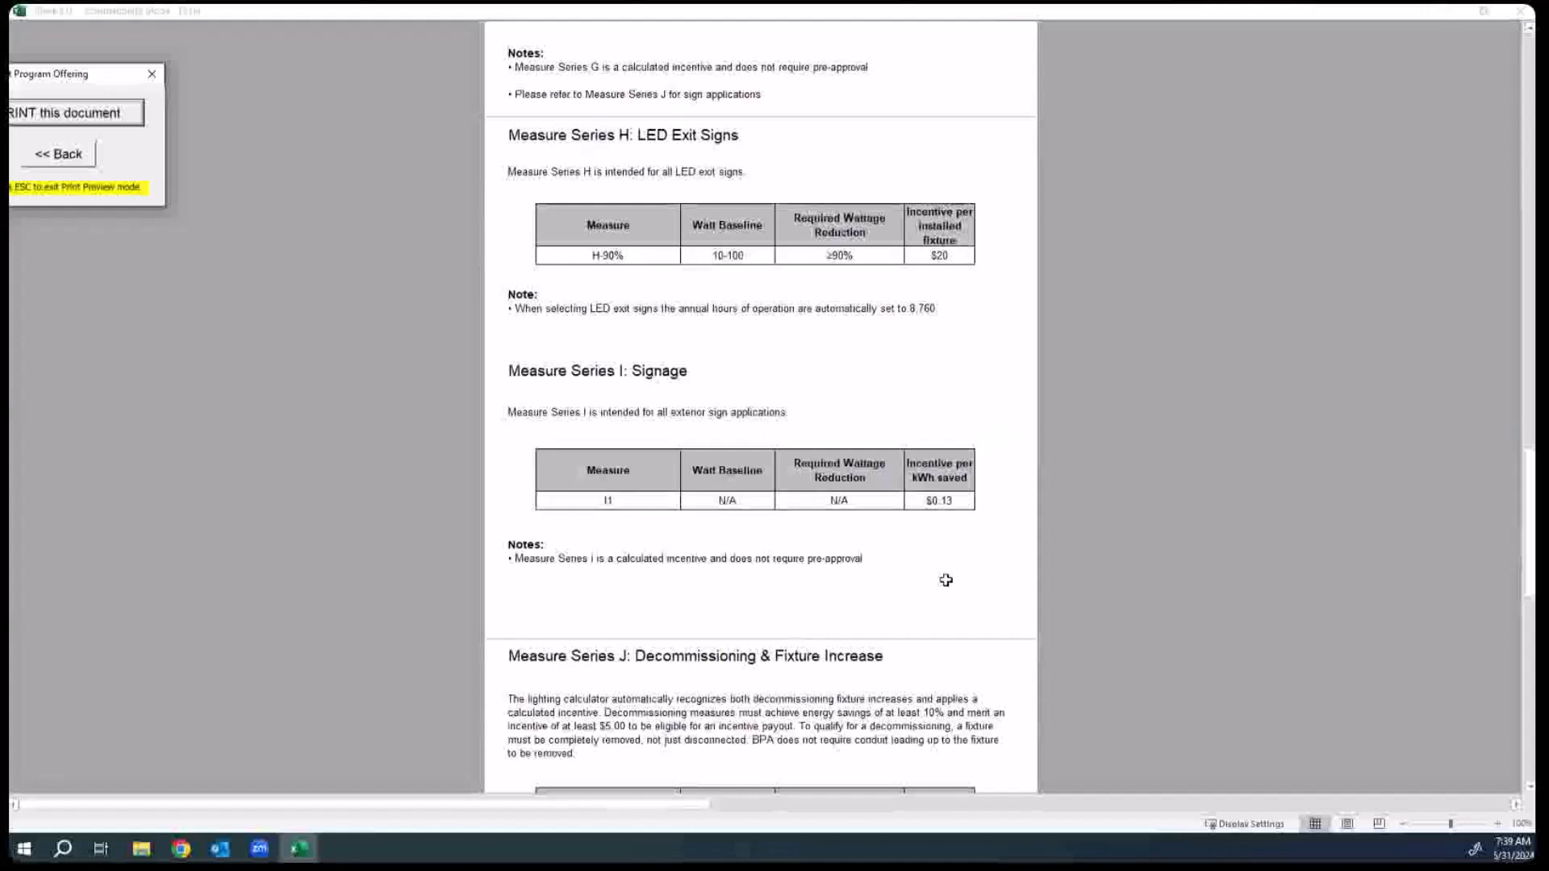
scroll(945, 580, "down", 3)
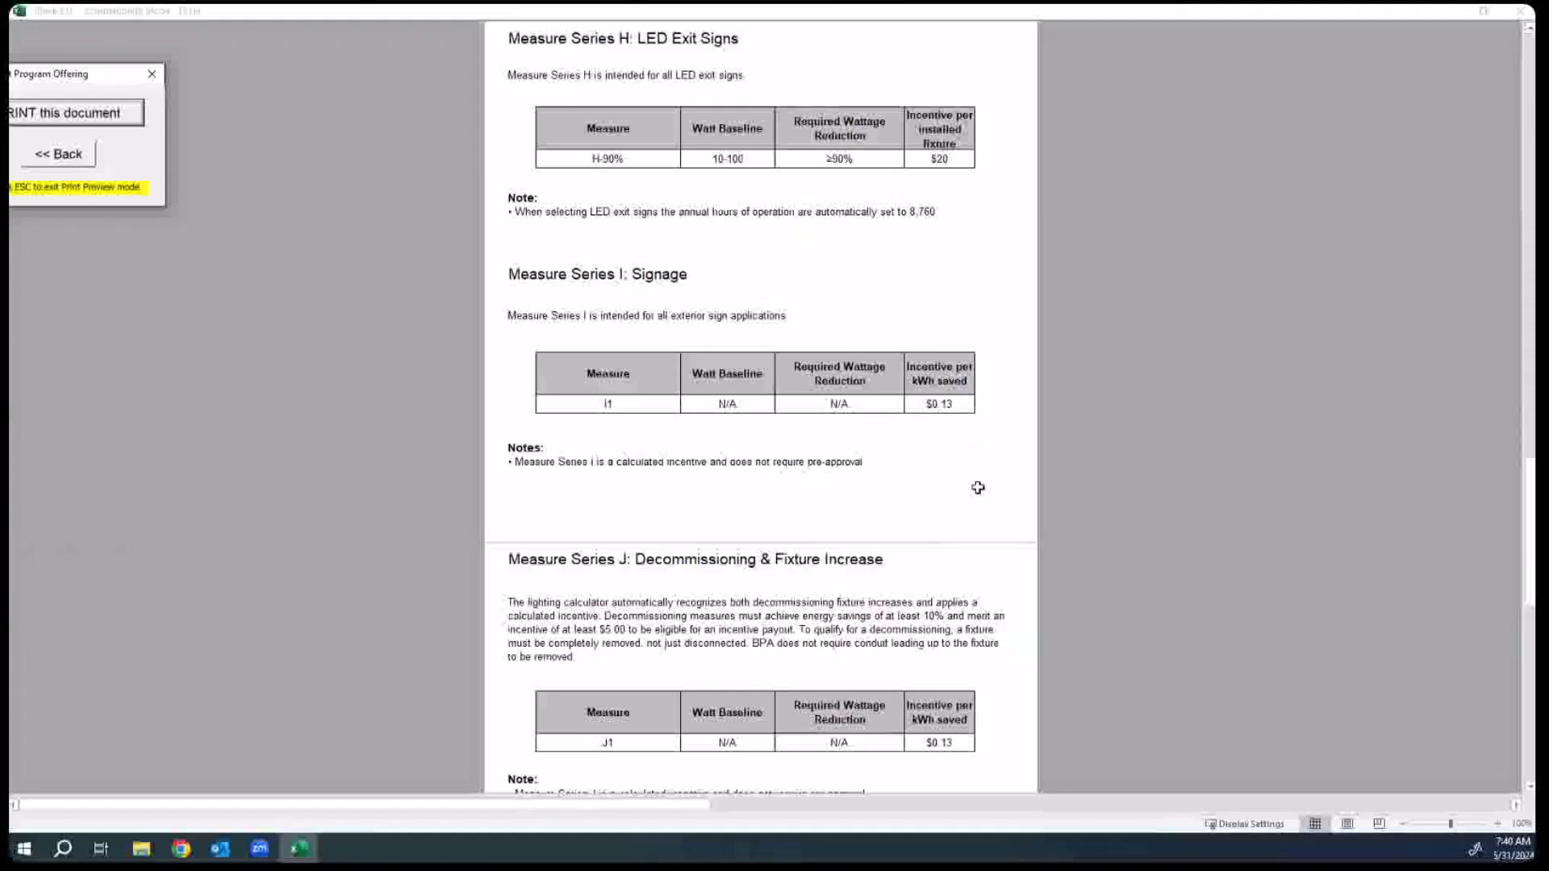
scroll(978, 487, "down", 4)
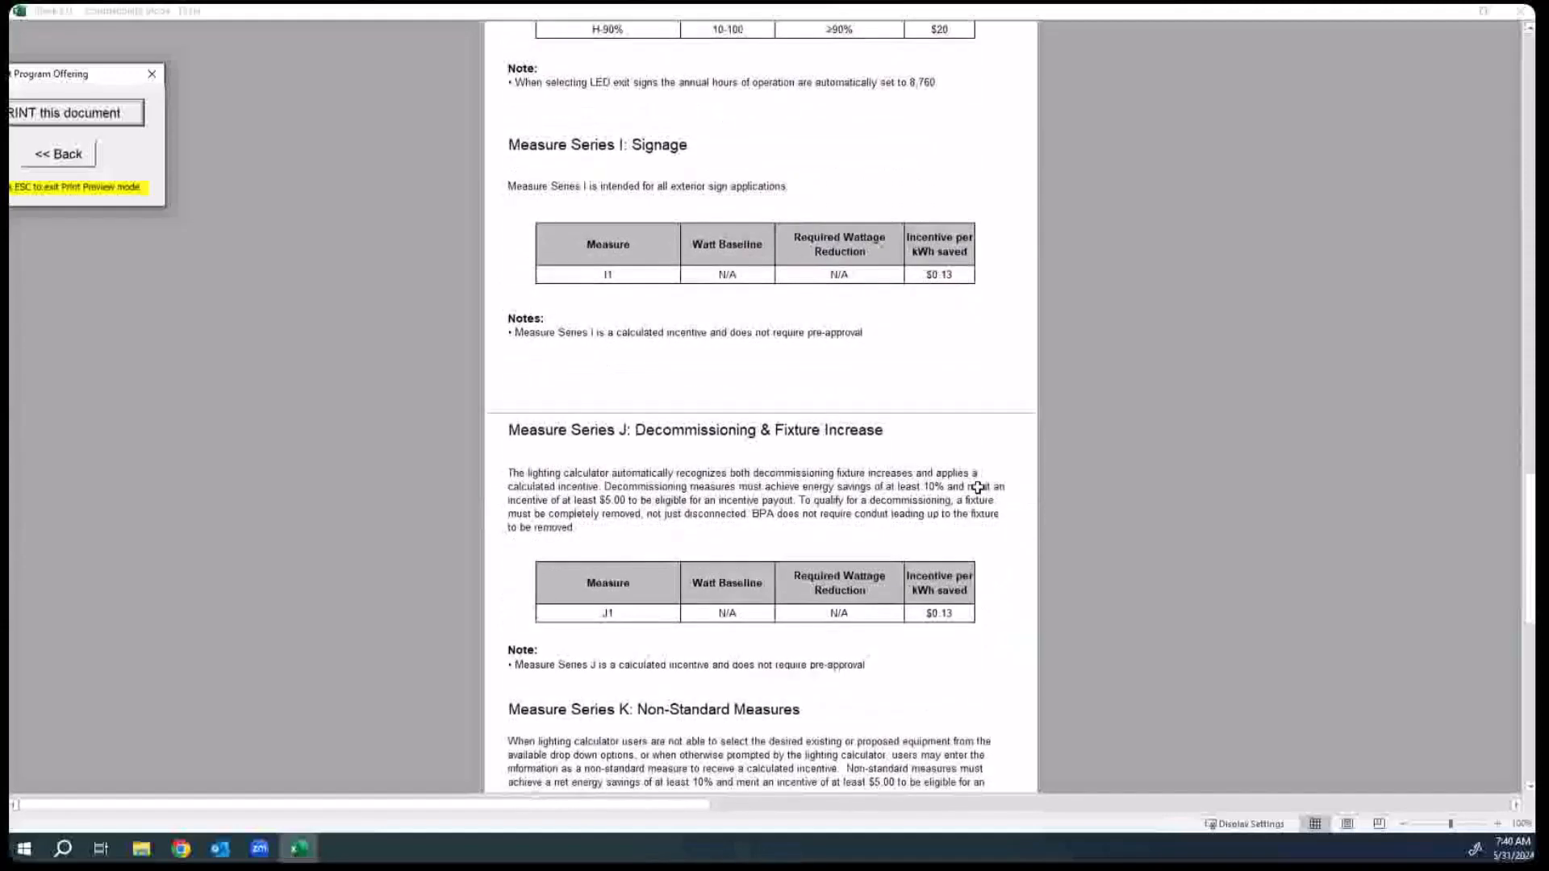
scroll(978, 487, "down", 3)
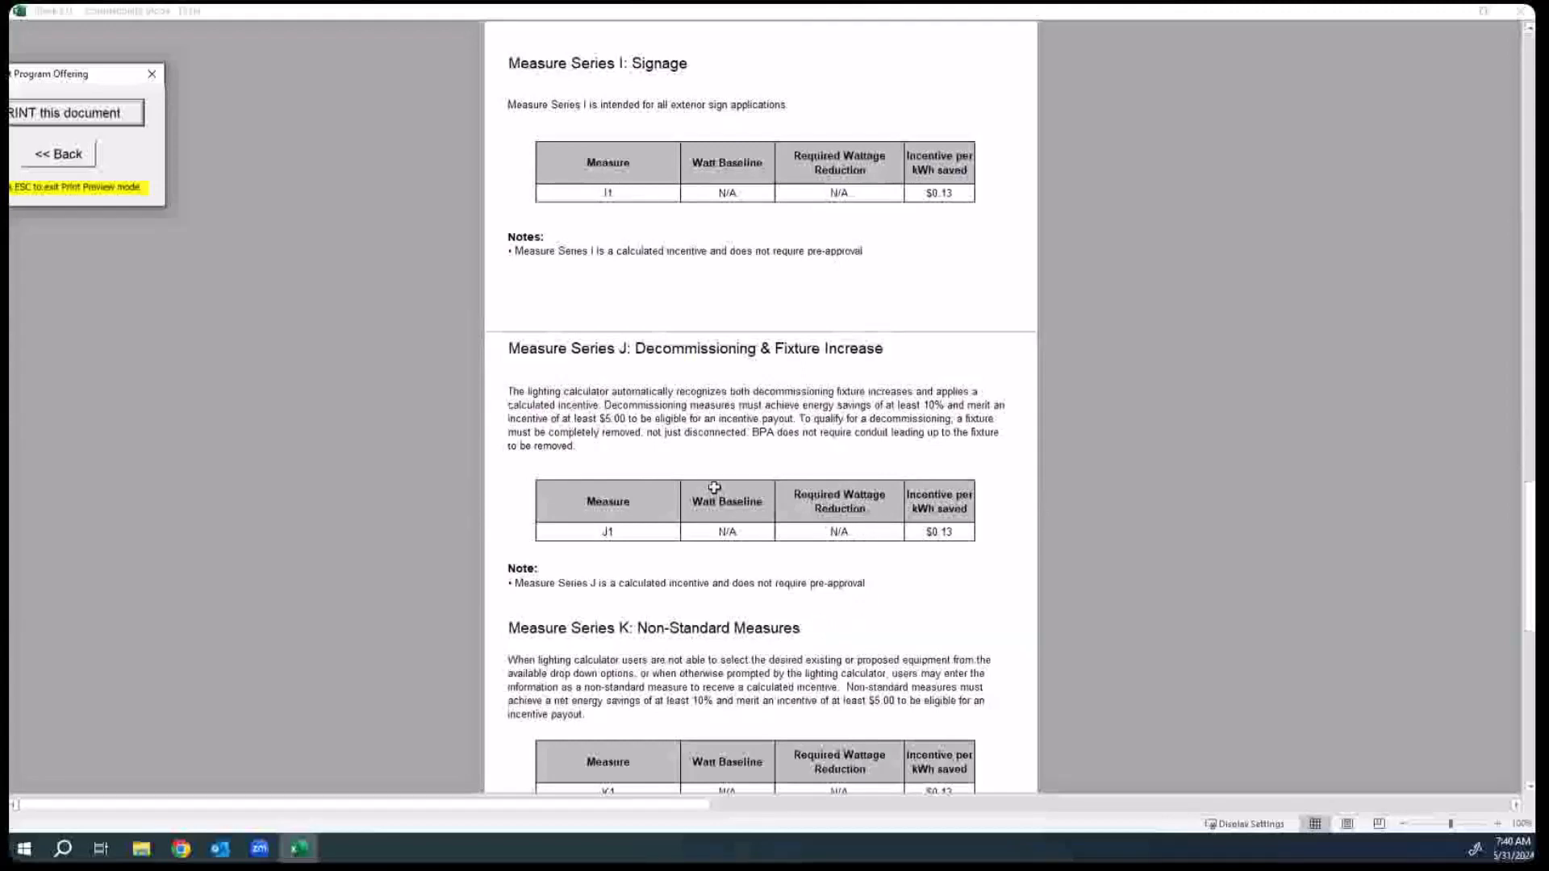
scroll(714, 488, "up", 10)
scroll(714, 488, "up", 5)
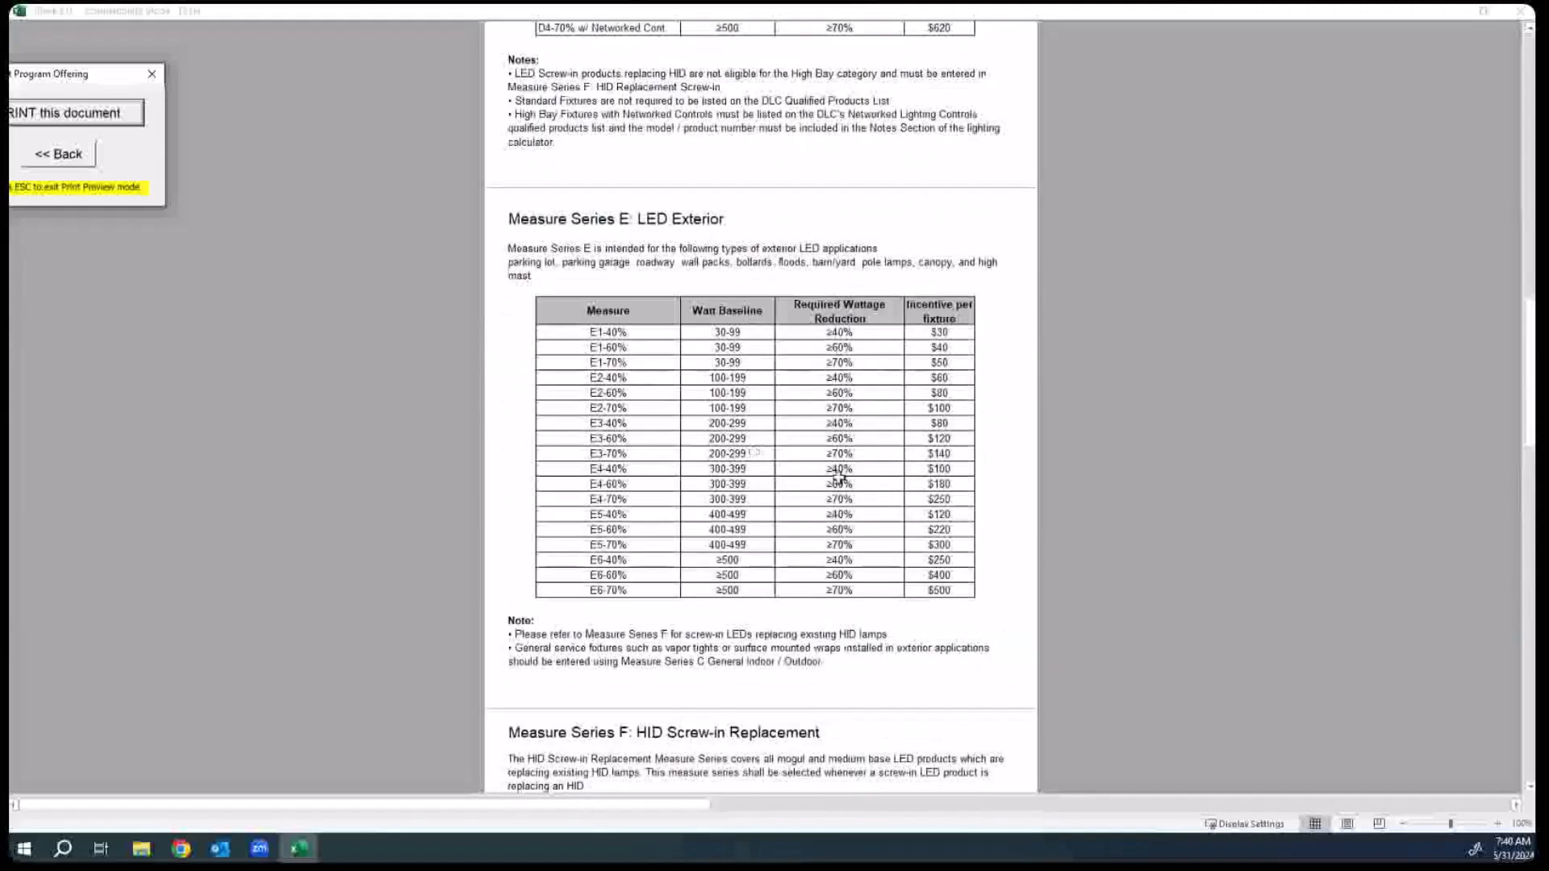
Step: Compare the General Indoor/Outdoor, High Bay and Exterior incentive tables again and continue to the HID Screw-in, LED Linear and Exit Signs series
scroll(817, 454, "up", 4)
scroll(816, 454, "up", 6)
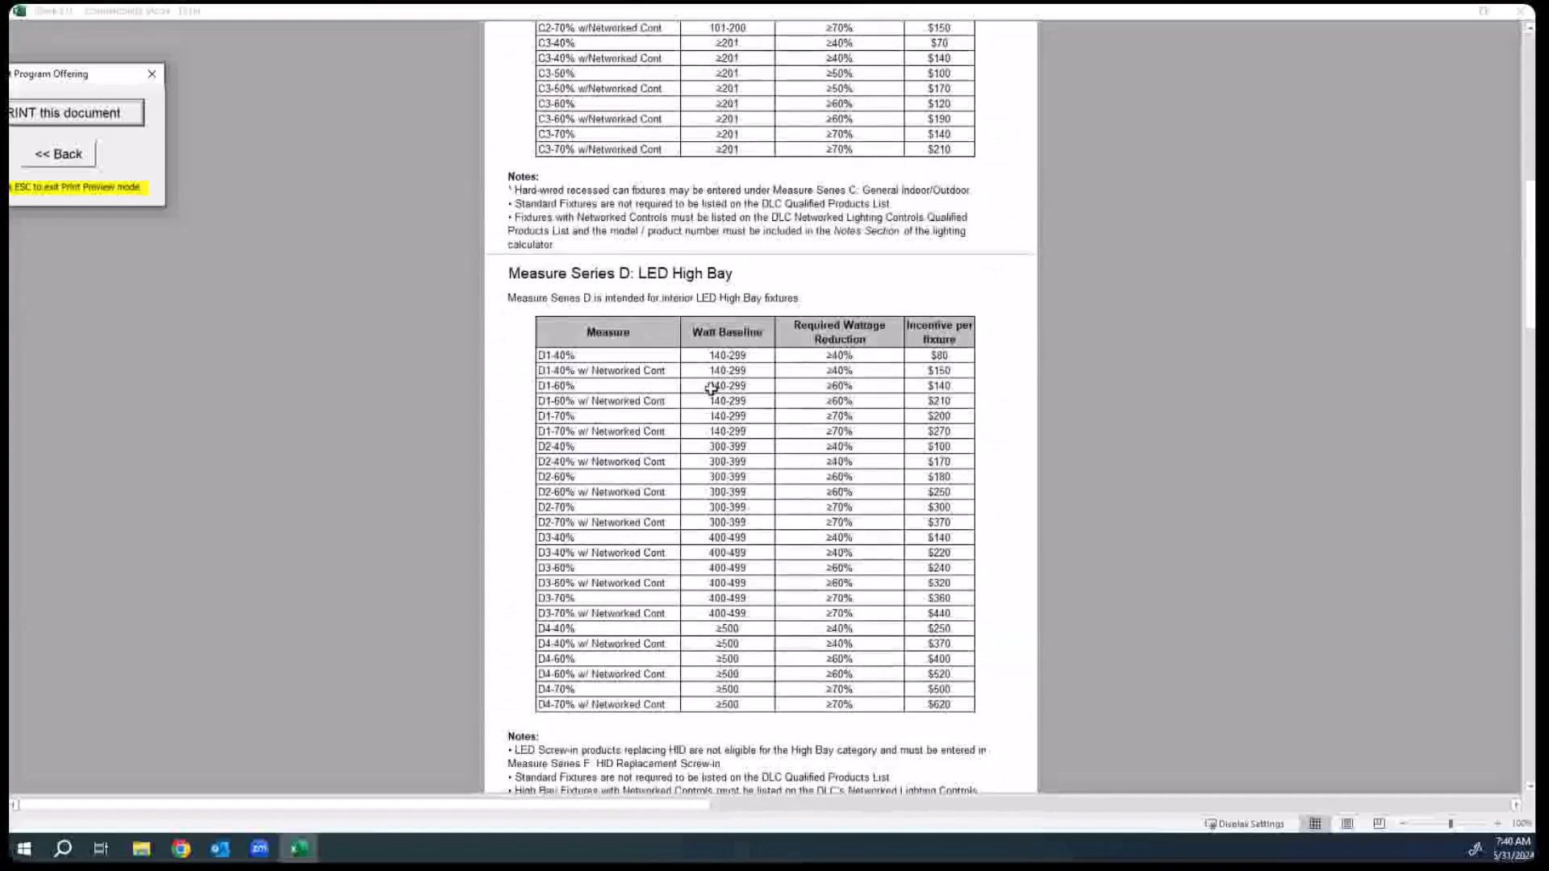
scroll(710, 391, "up", 1)
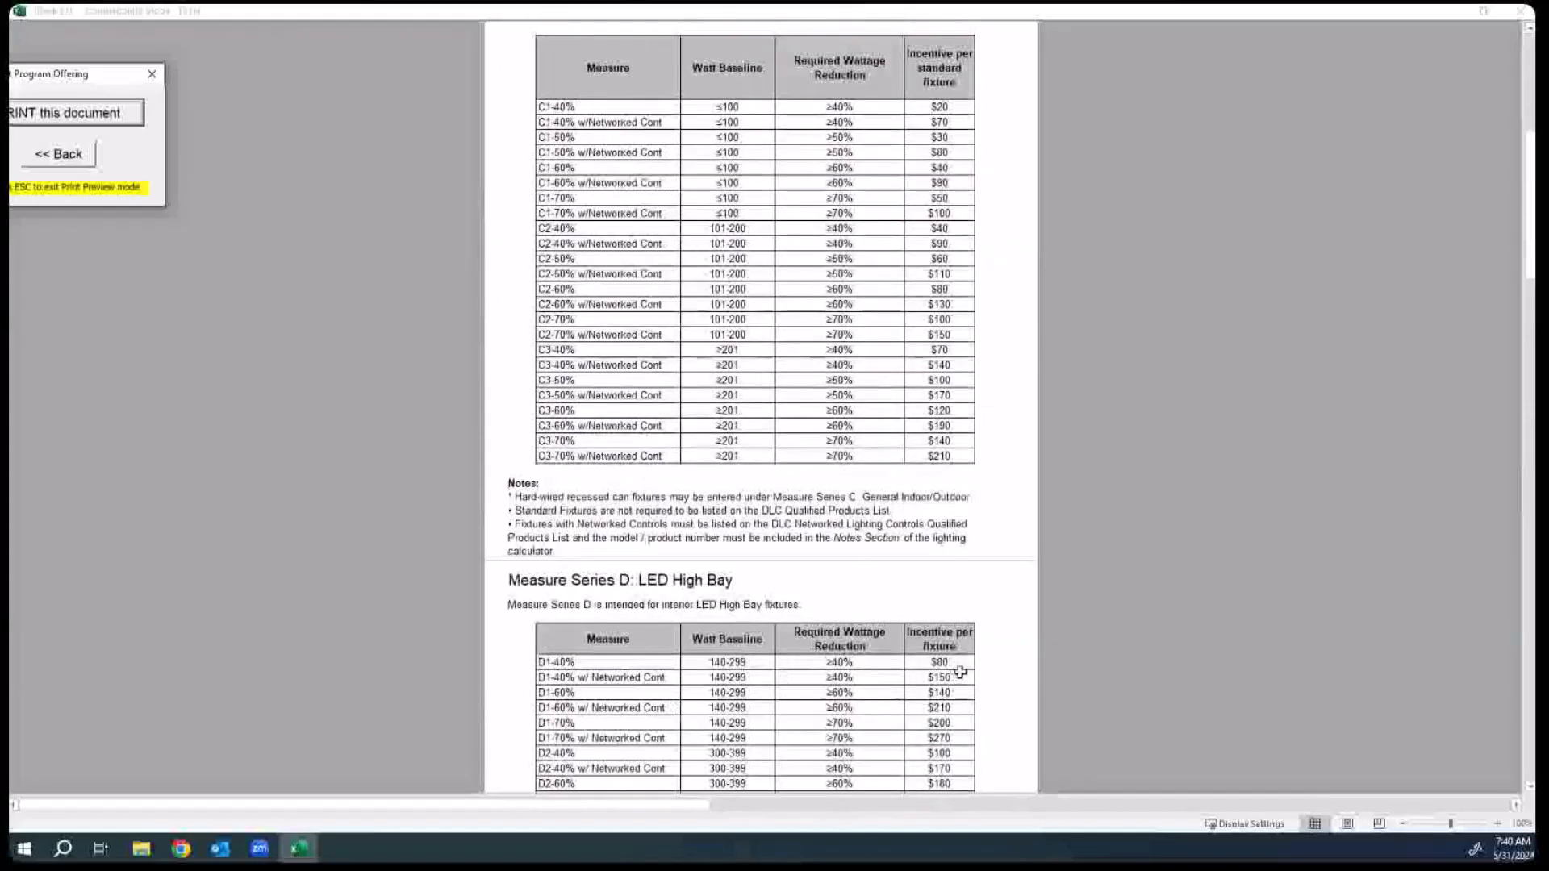
scroll(910, 691, "down", 10)
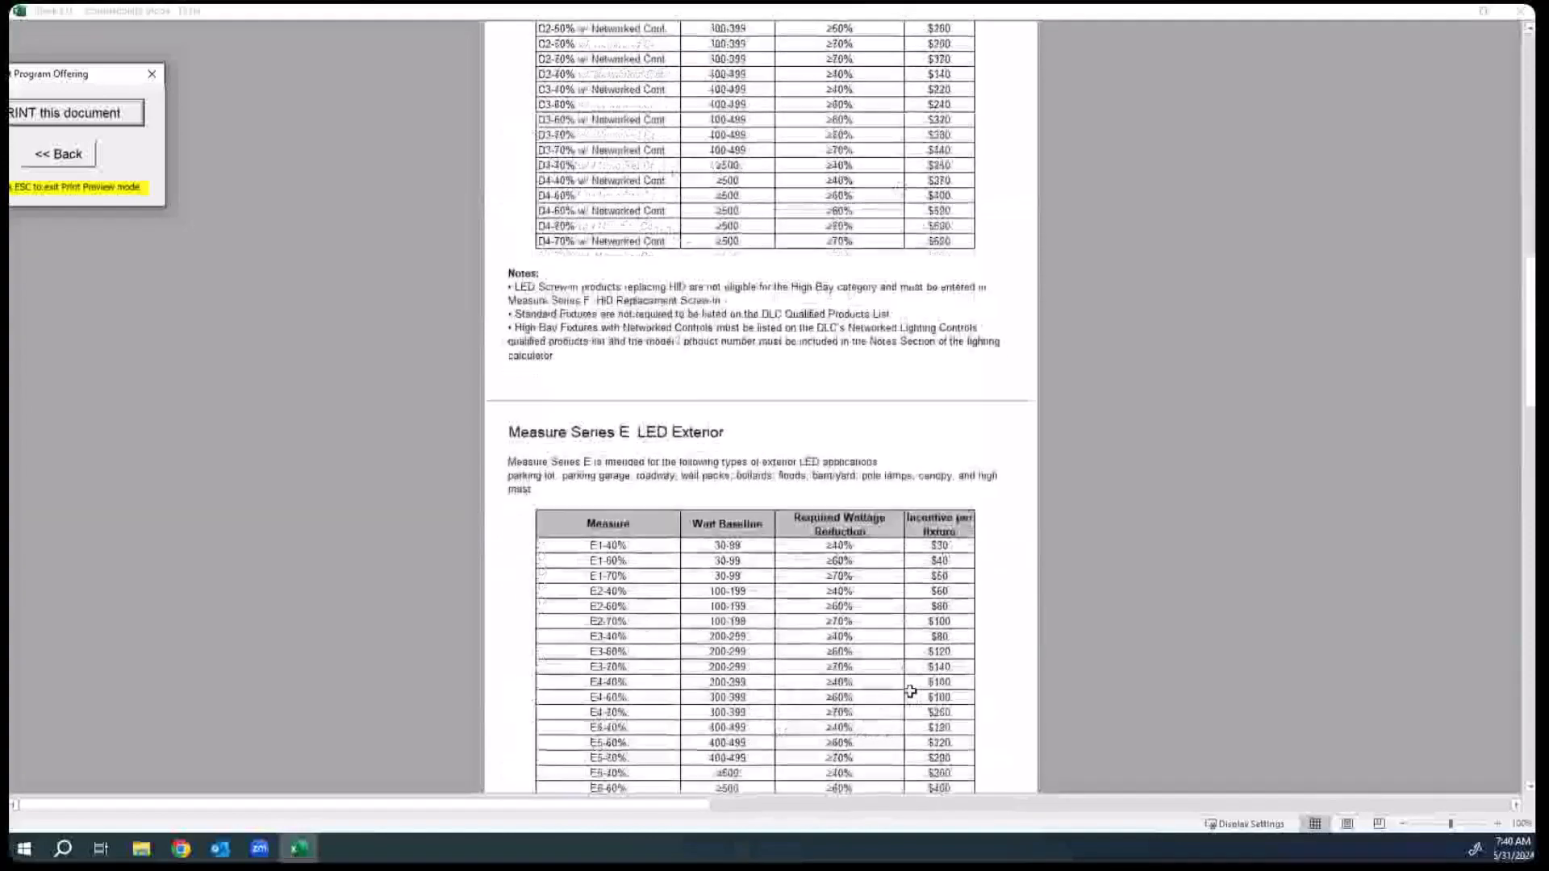
scroll(910, 691, "up", 1)
scroll(910, 691, "down", 5)
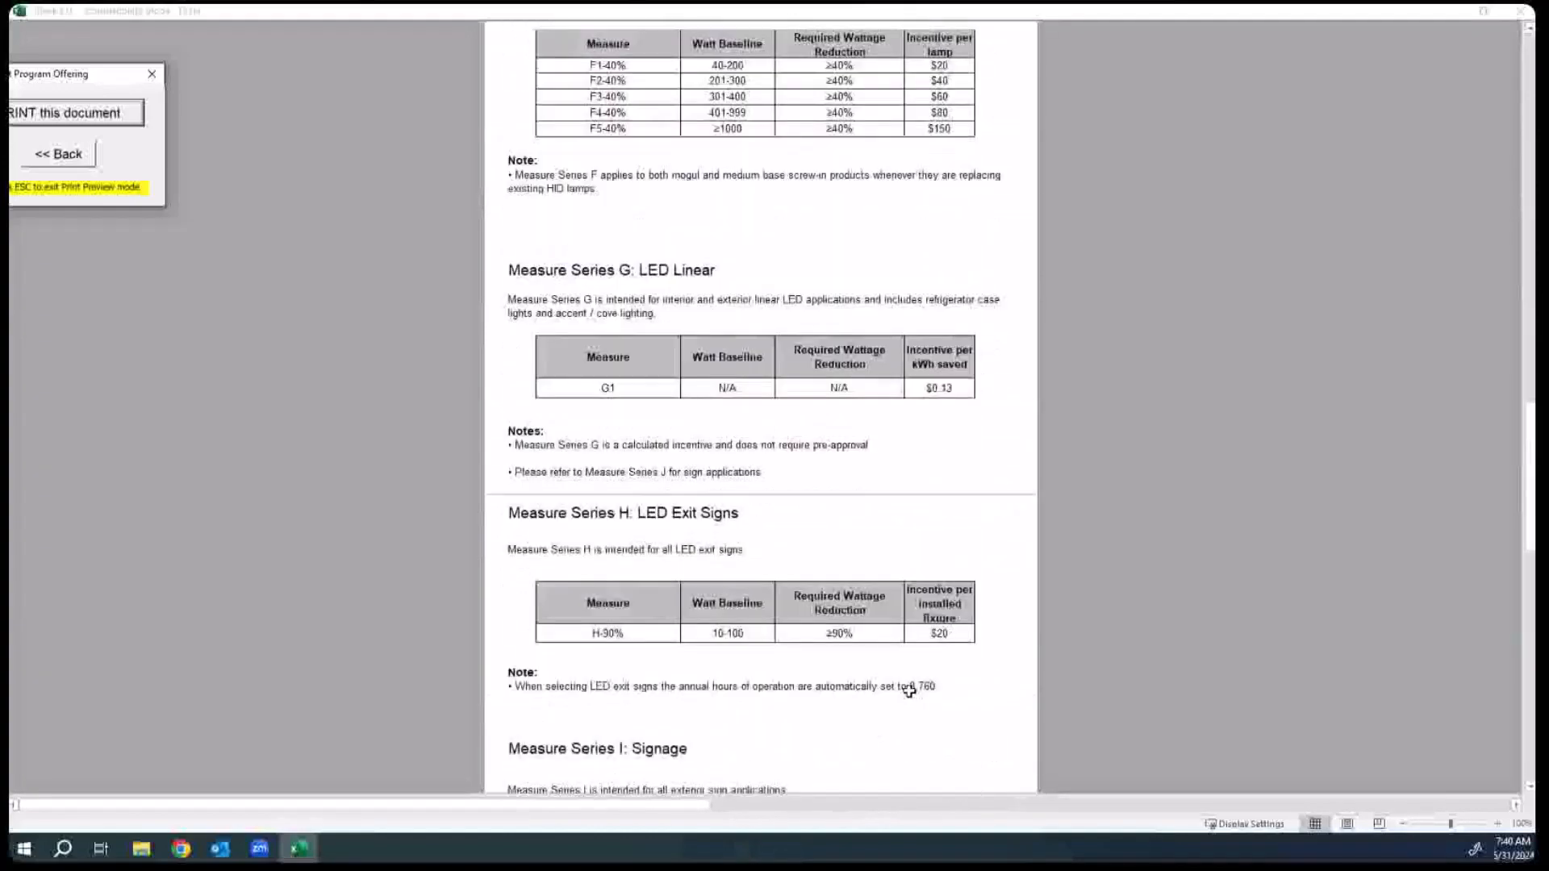
scroll(954, 398, "up", 1)
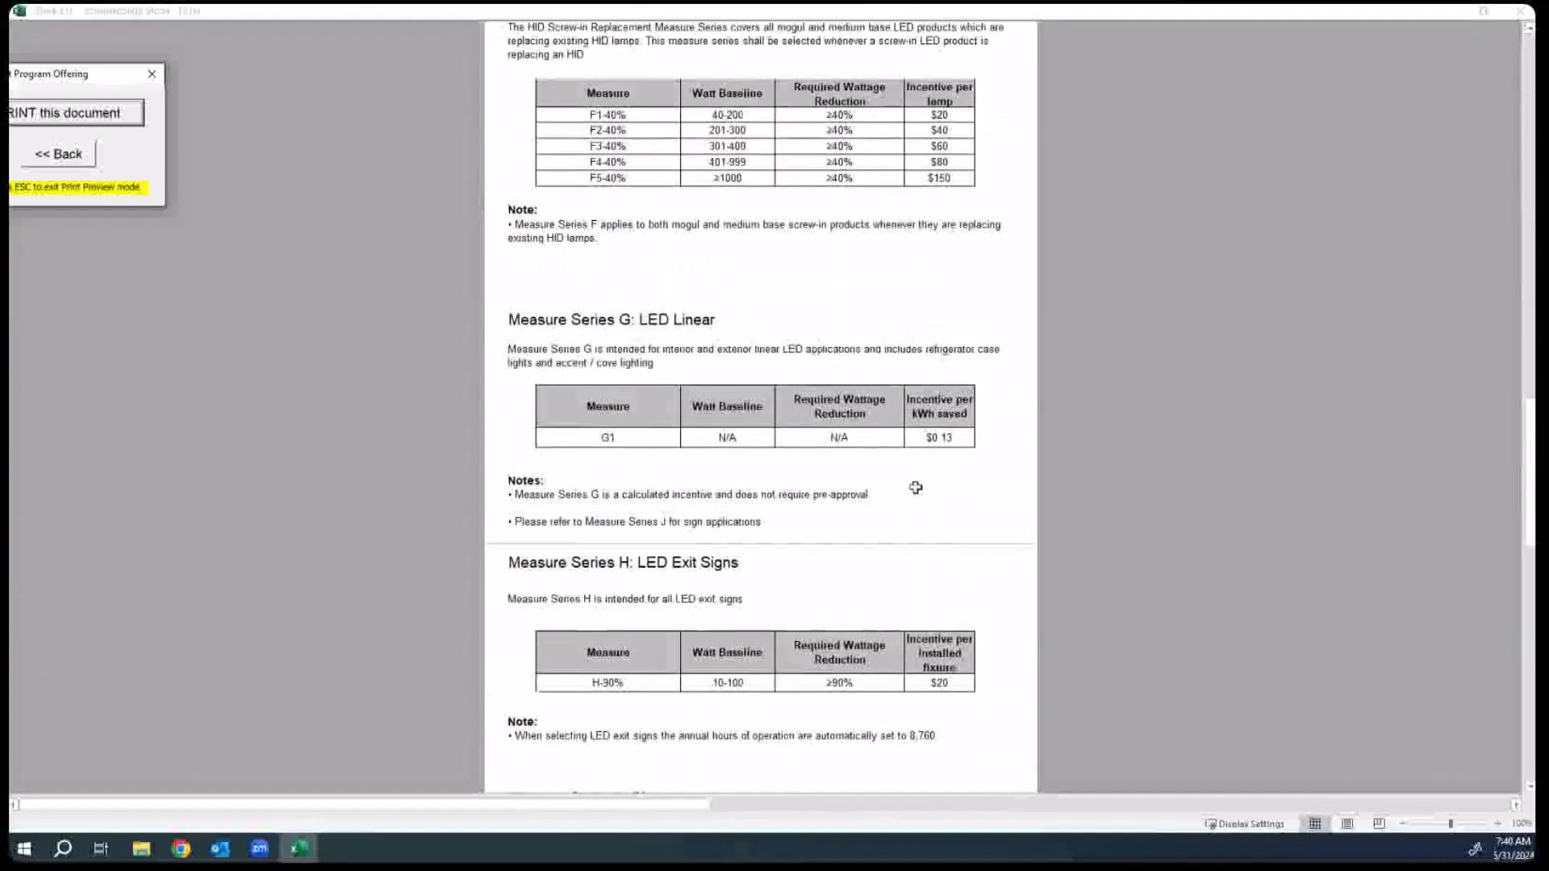
Step: Review the Non-Standard Measures, Controls, New Construction and Measure Series O sections, and return to the beginning of the program offerings
scroll(905, 518, "down", 10)
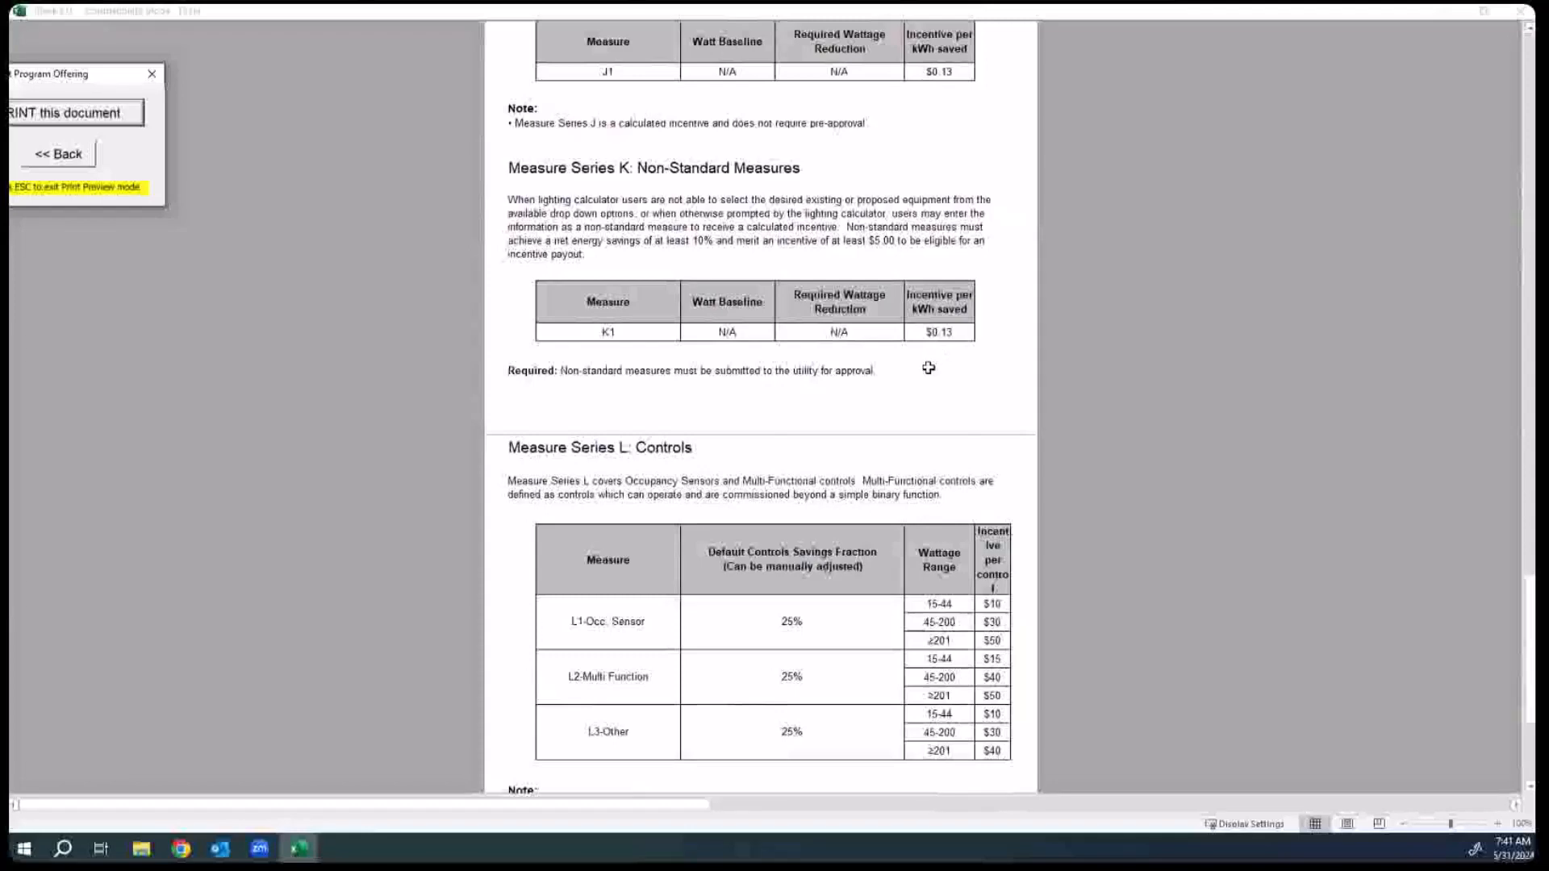
scroll(928, 367, "down", 3)
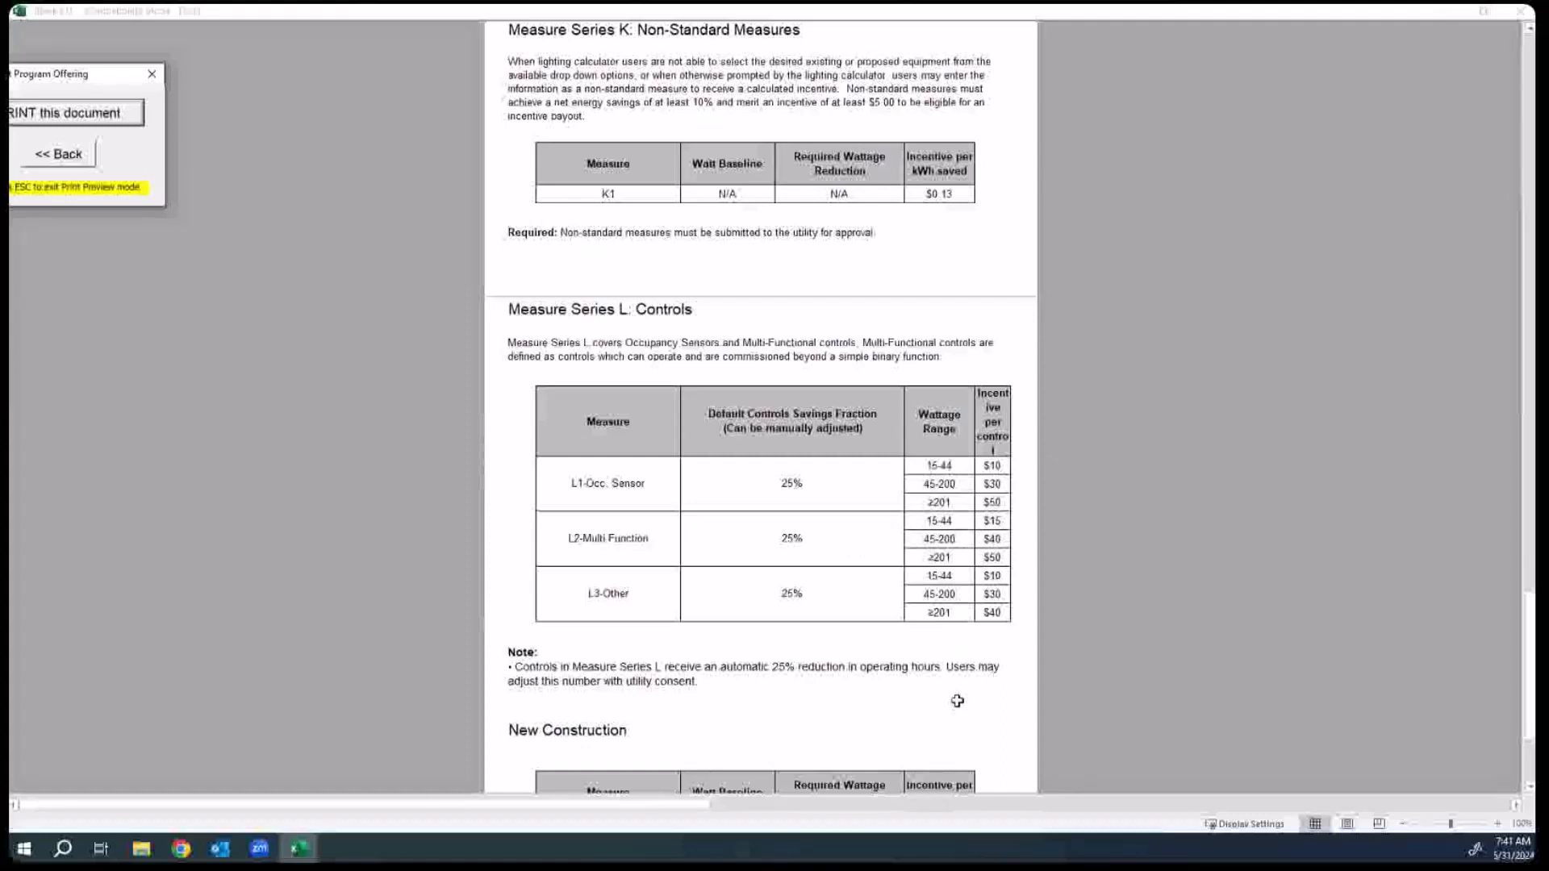
scroll(957, 701, "down", 5)
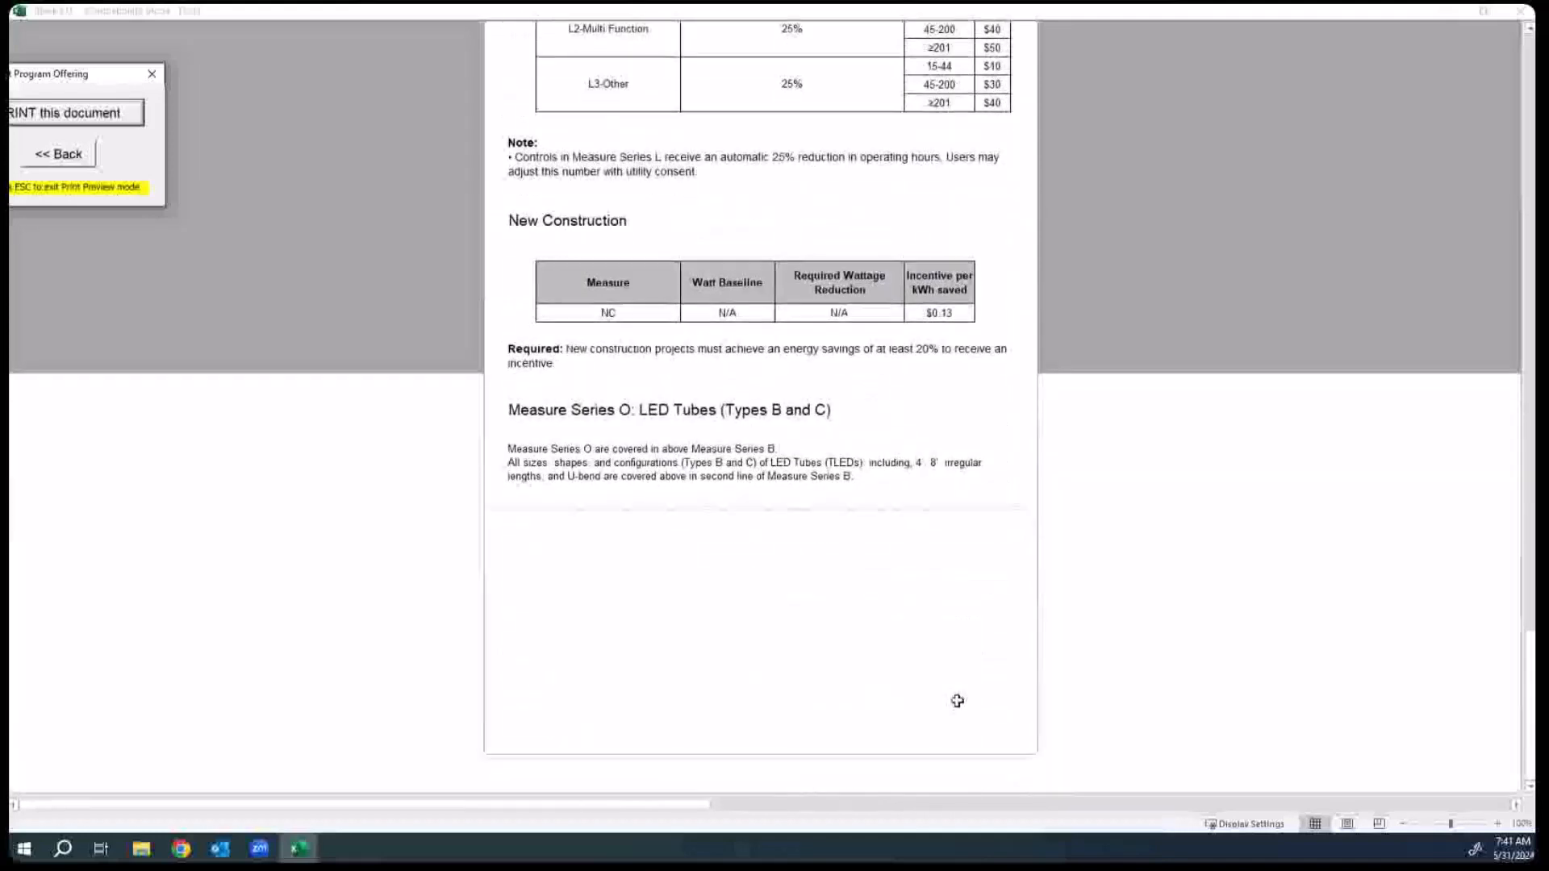
scroll(957, 701, "down", 1)
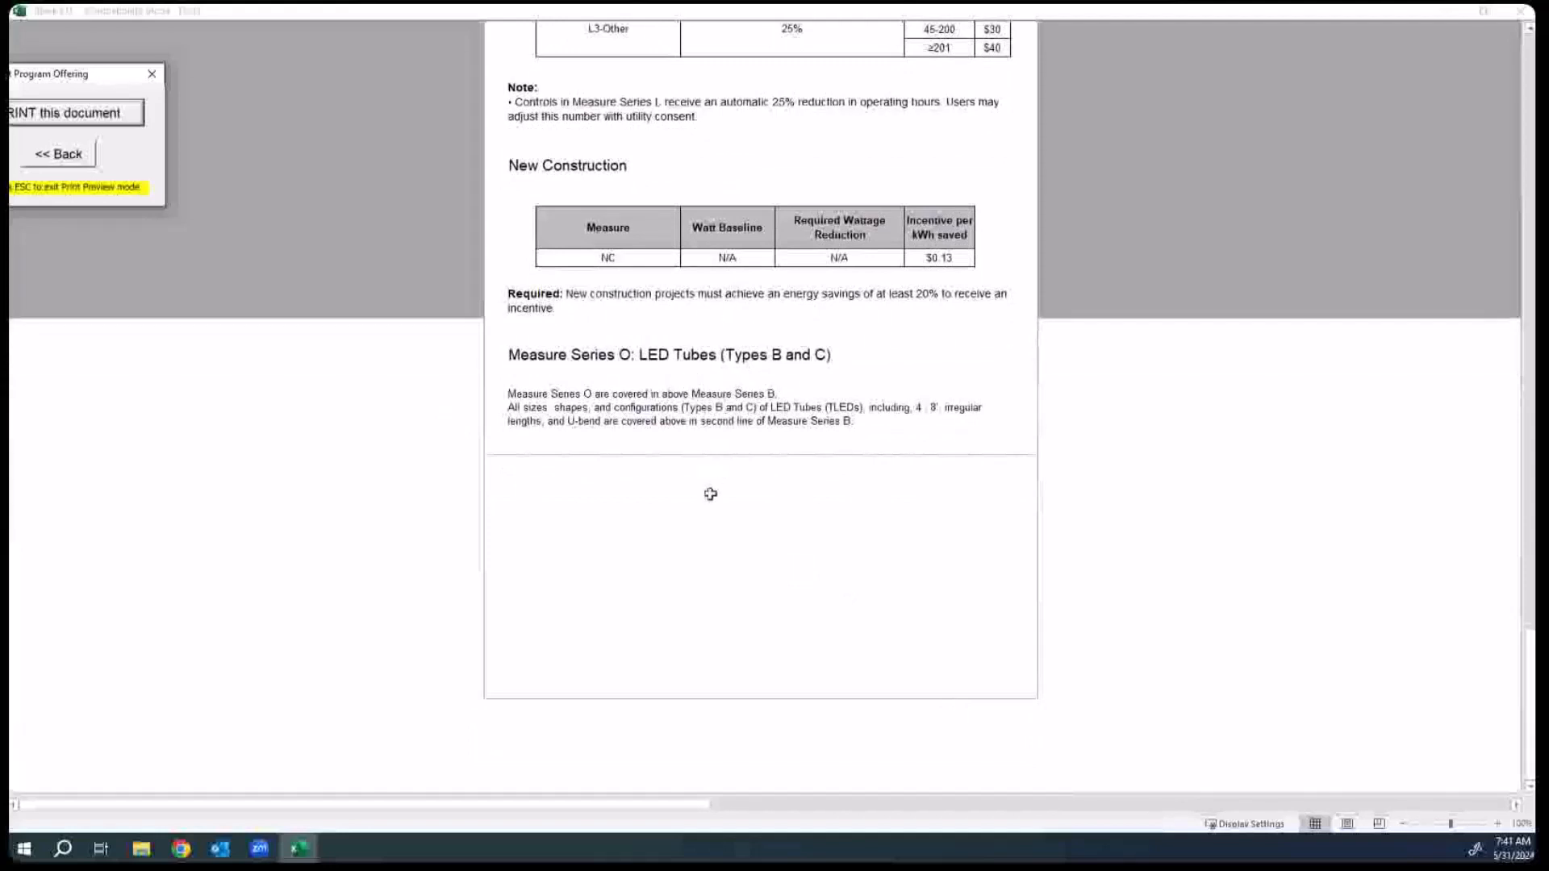
scroll(709, 495, "up", 5)
scroll(709, 495, "up", 10)
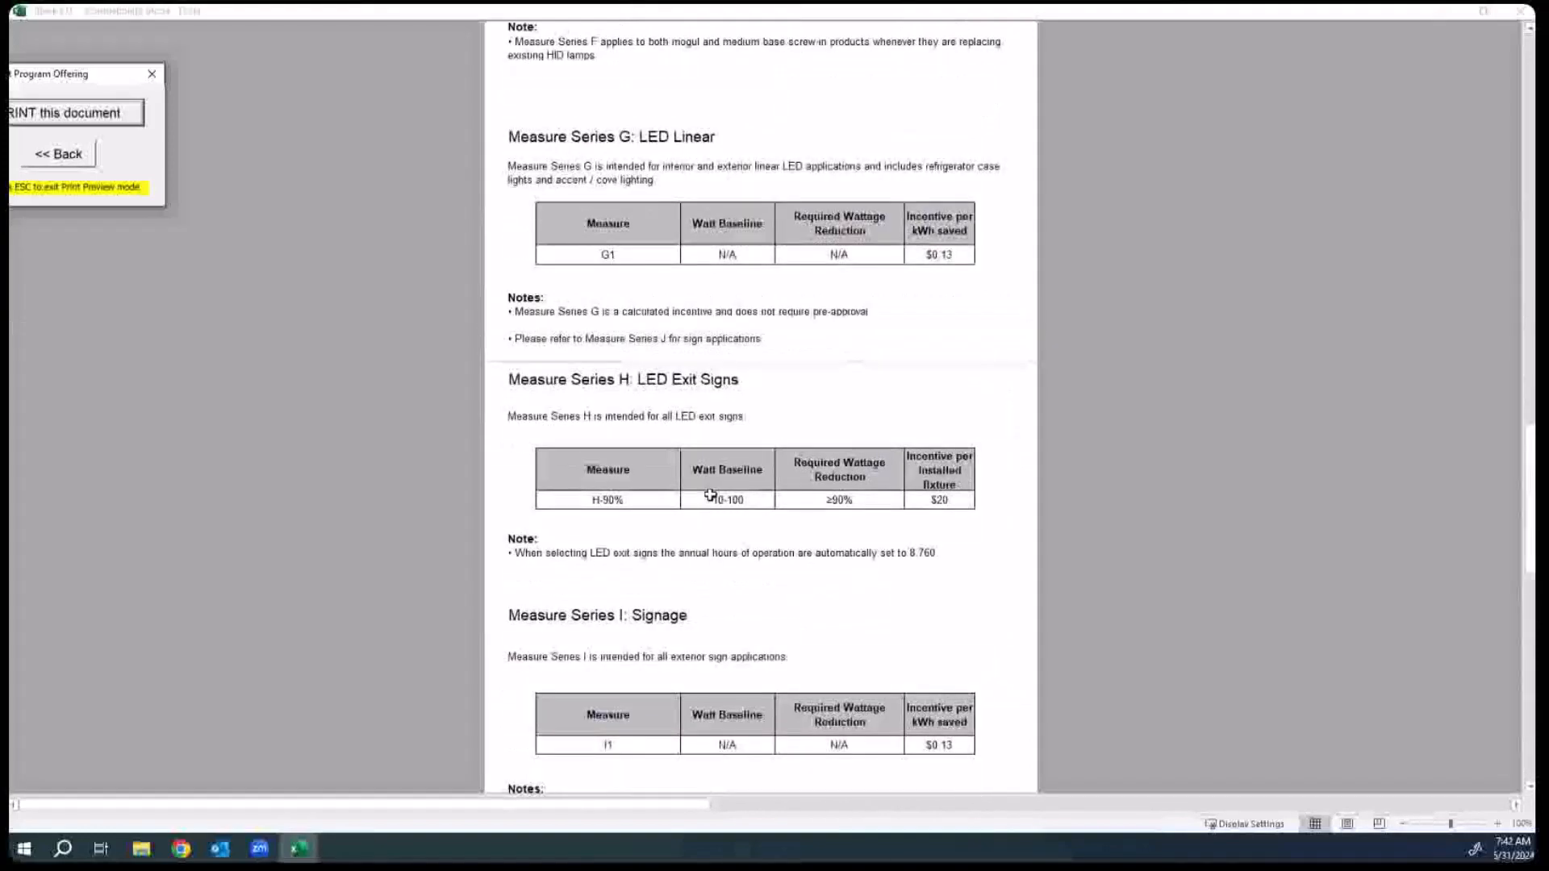
scroll(709, 495, "up", 15)
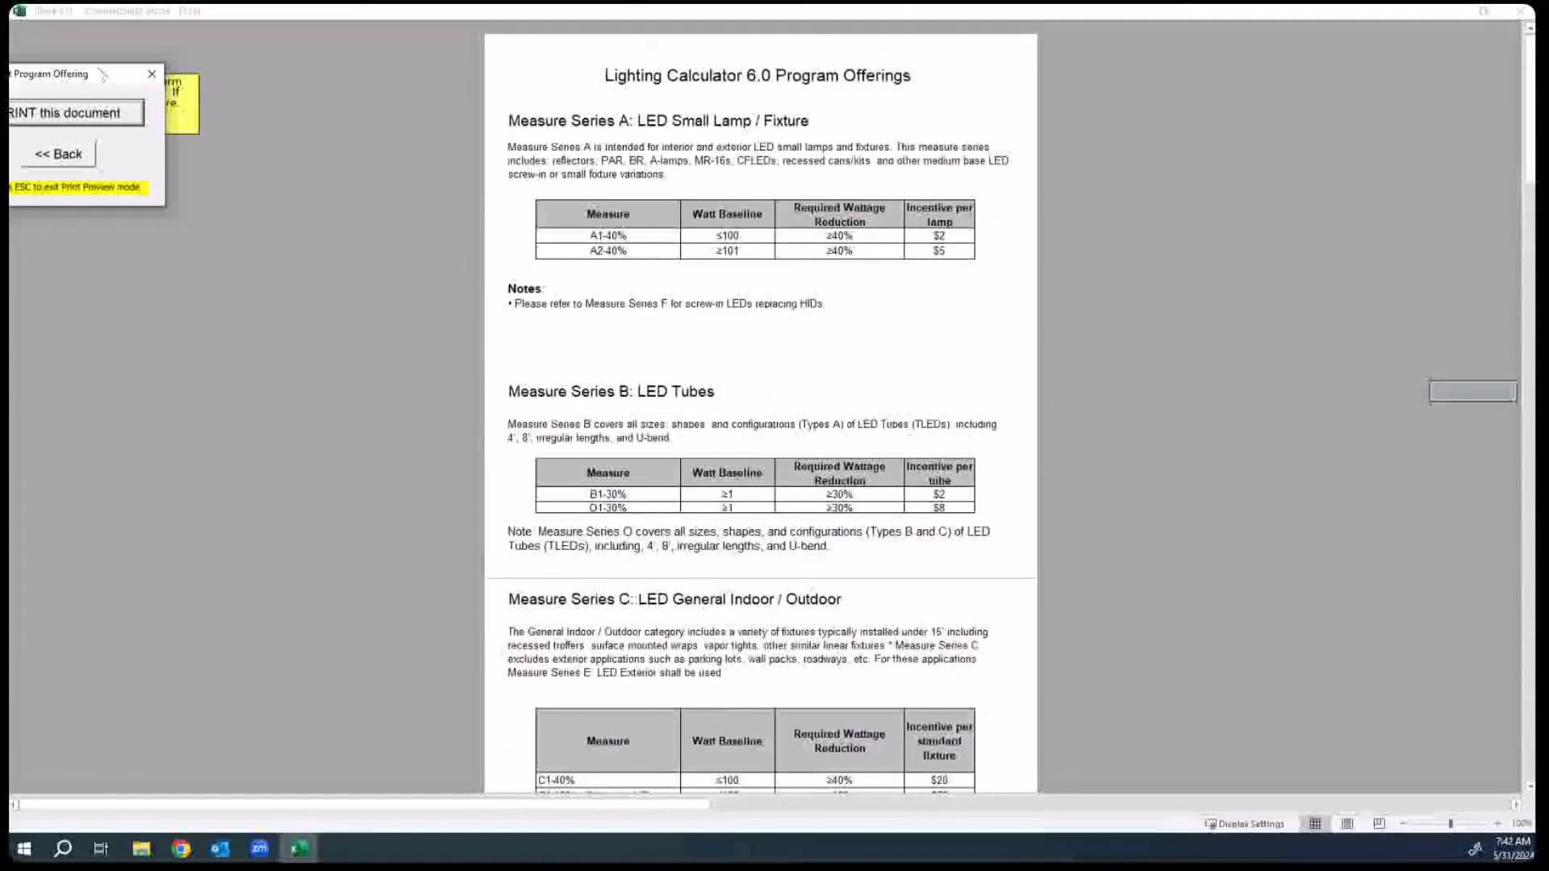
Step: Leave the program offerings document and start Project Input from the welcome screen
left_click_drag(103, 75, 271, 54)
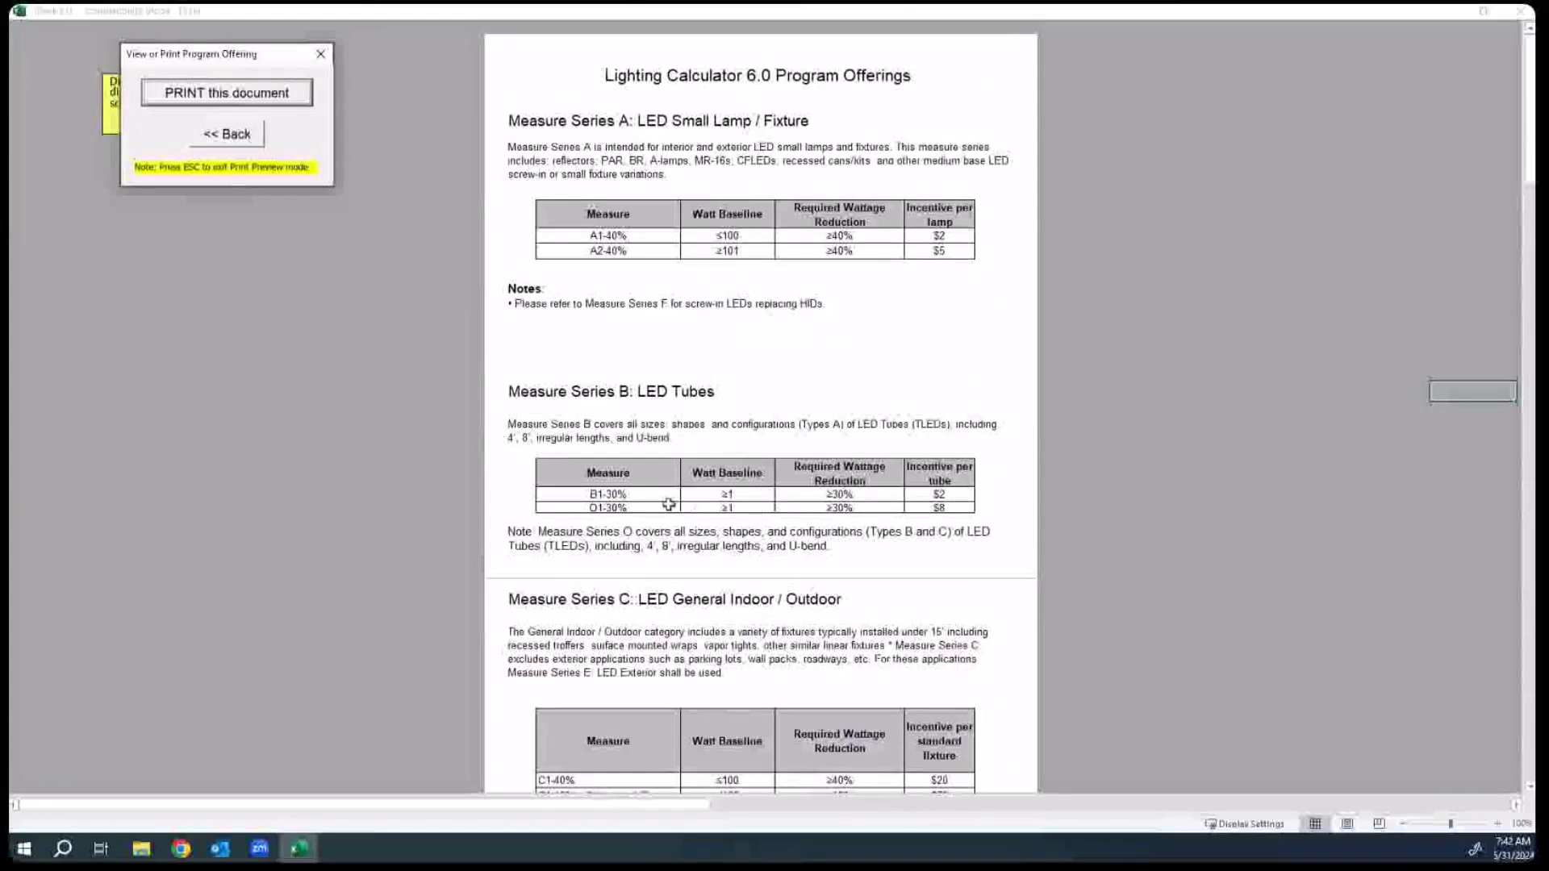
left_click(226, 134)
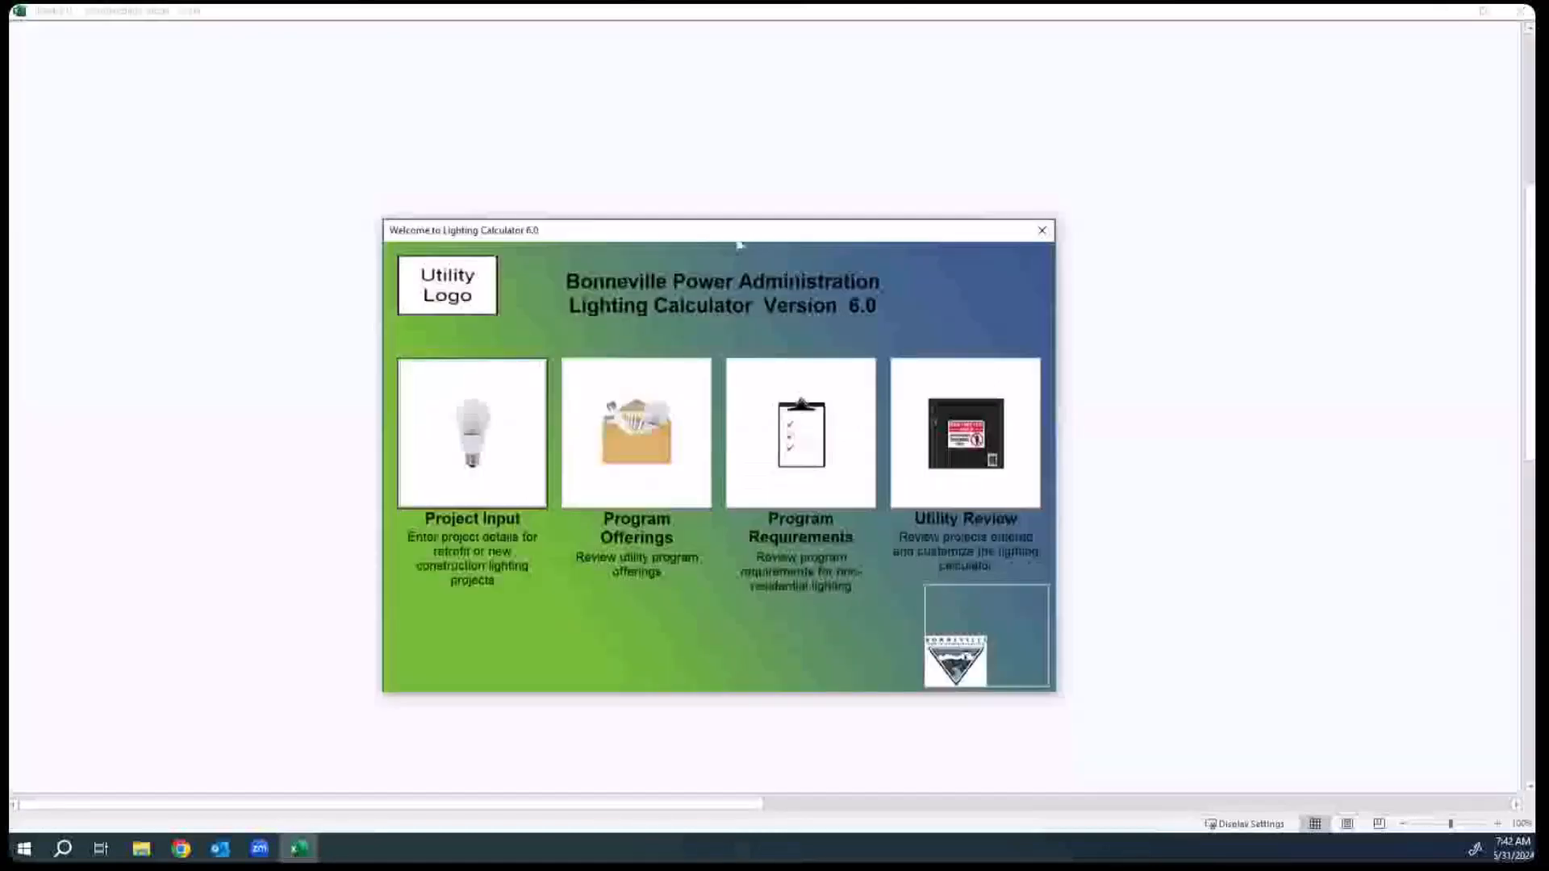
left_click_drag(700, 232, 733, 179)
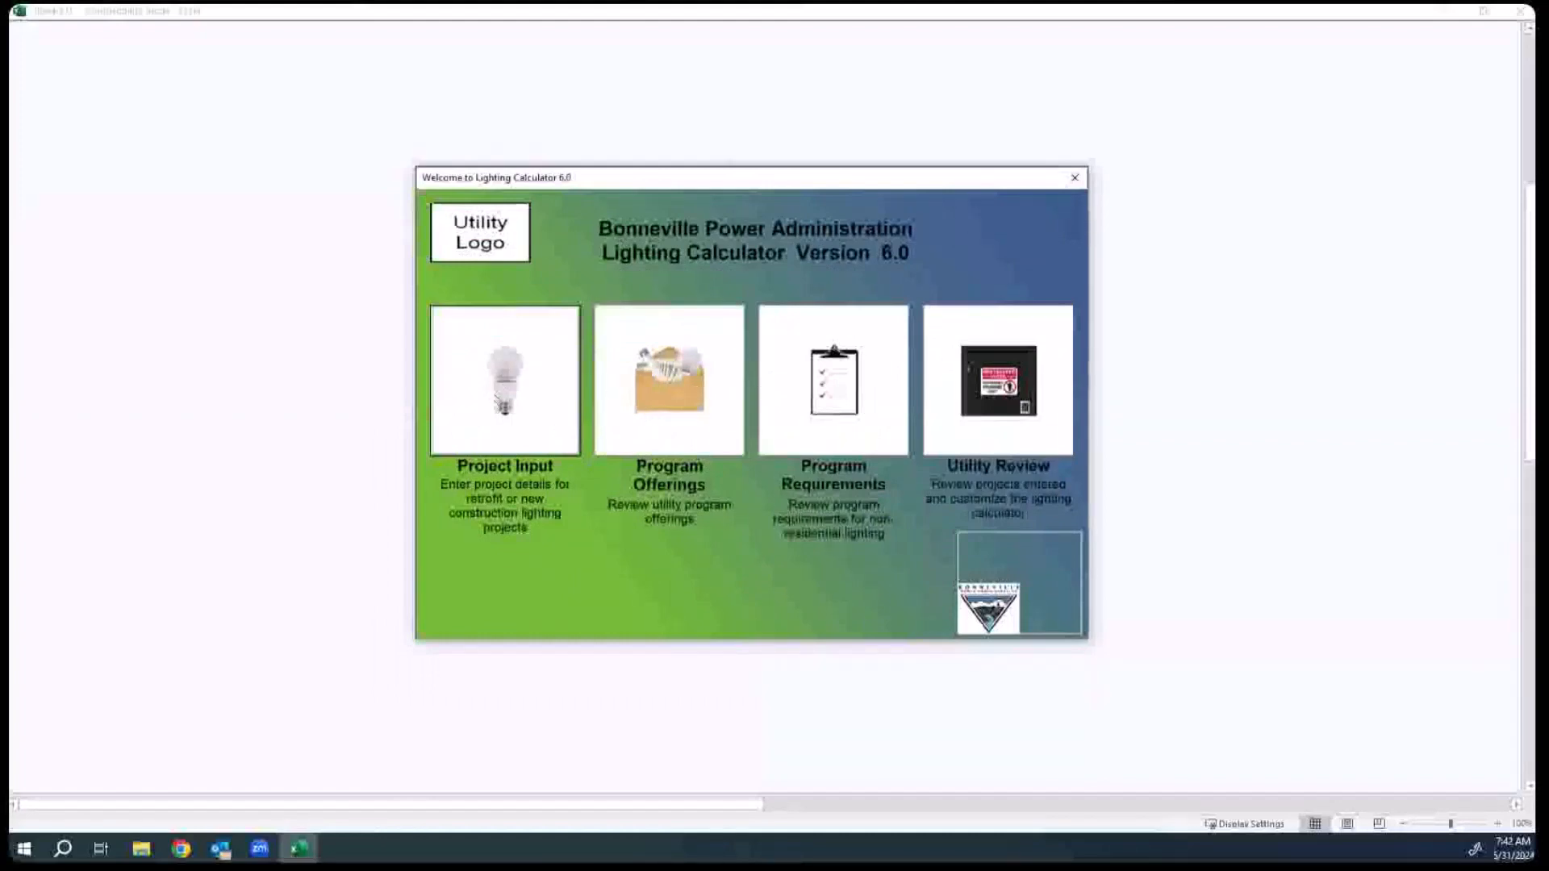
left_click(489, 402)
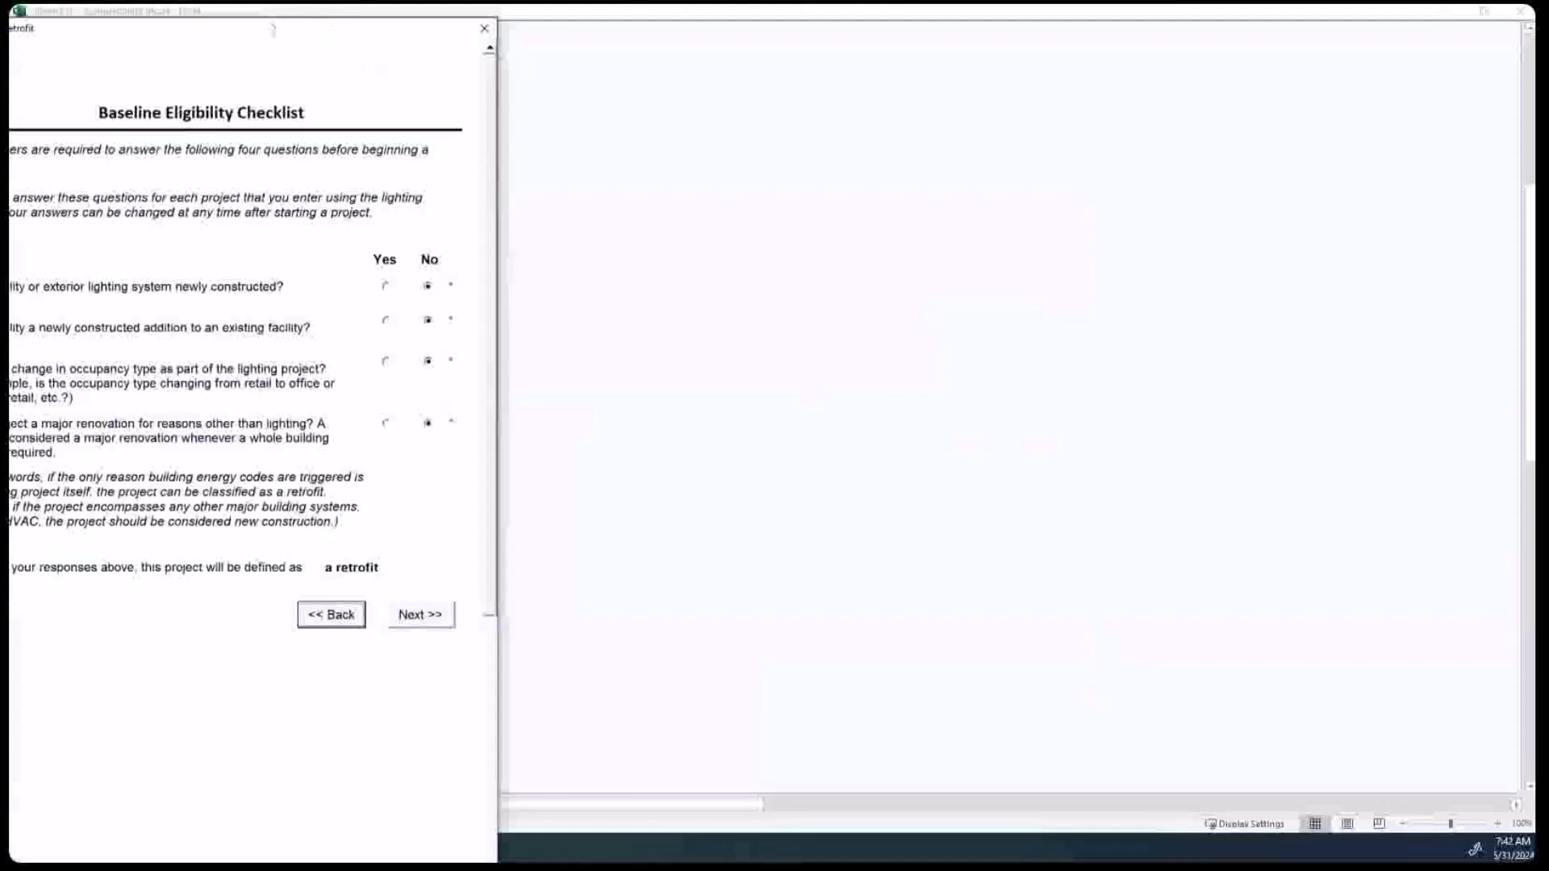
Step: Answer Yes to the facility or exterior lighting system being newly constructed, and continue to the customer information form
left_click_drag(272, 28, 380, 27)
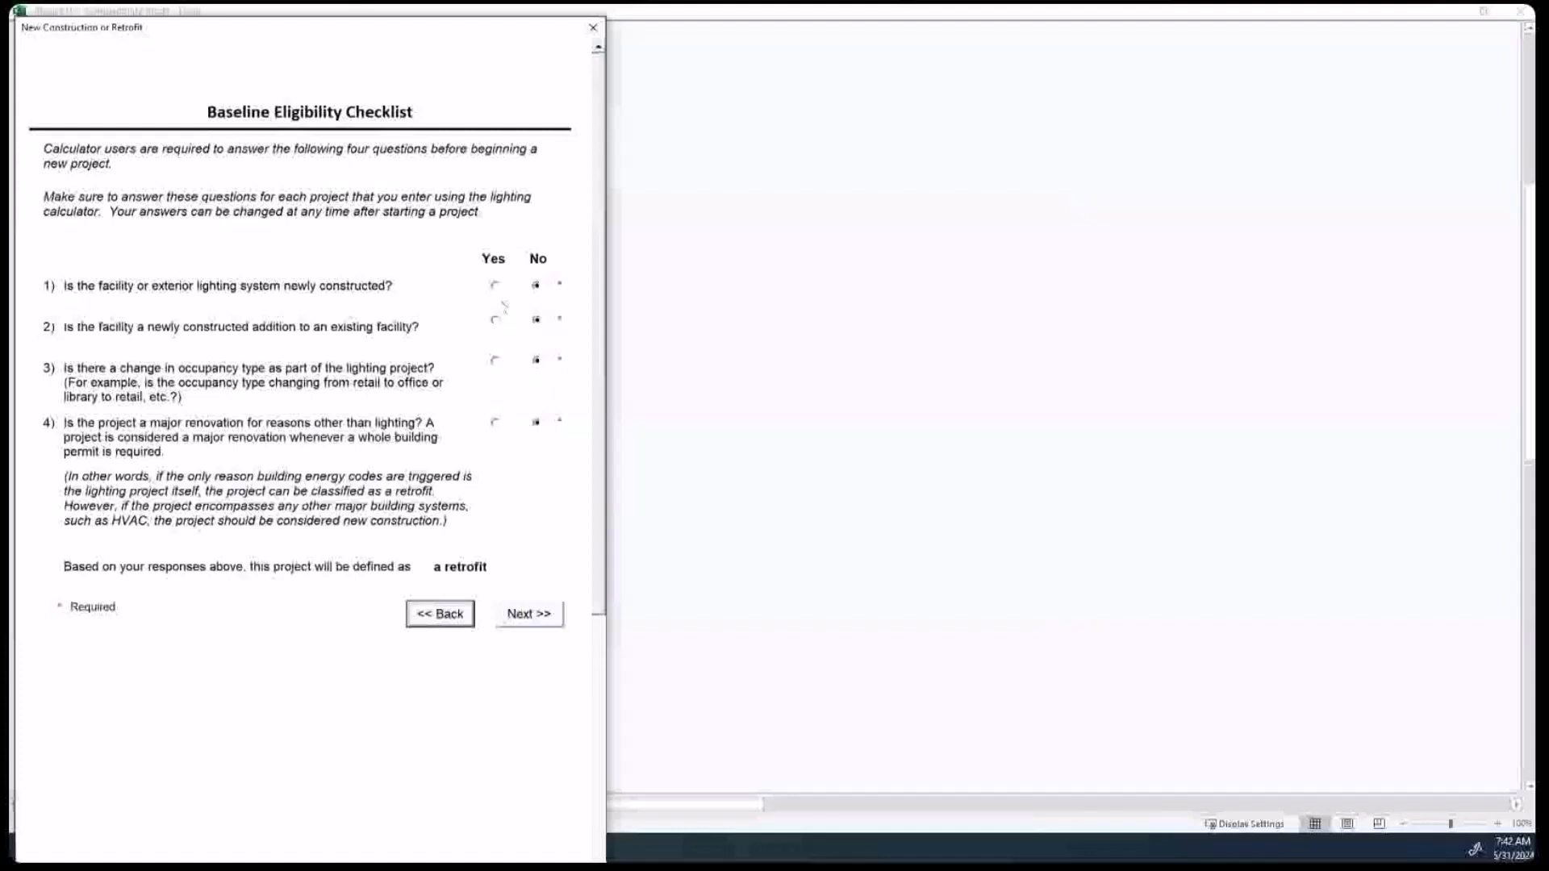
left_click(495, 285)
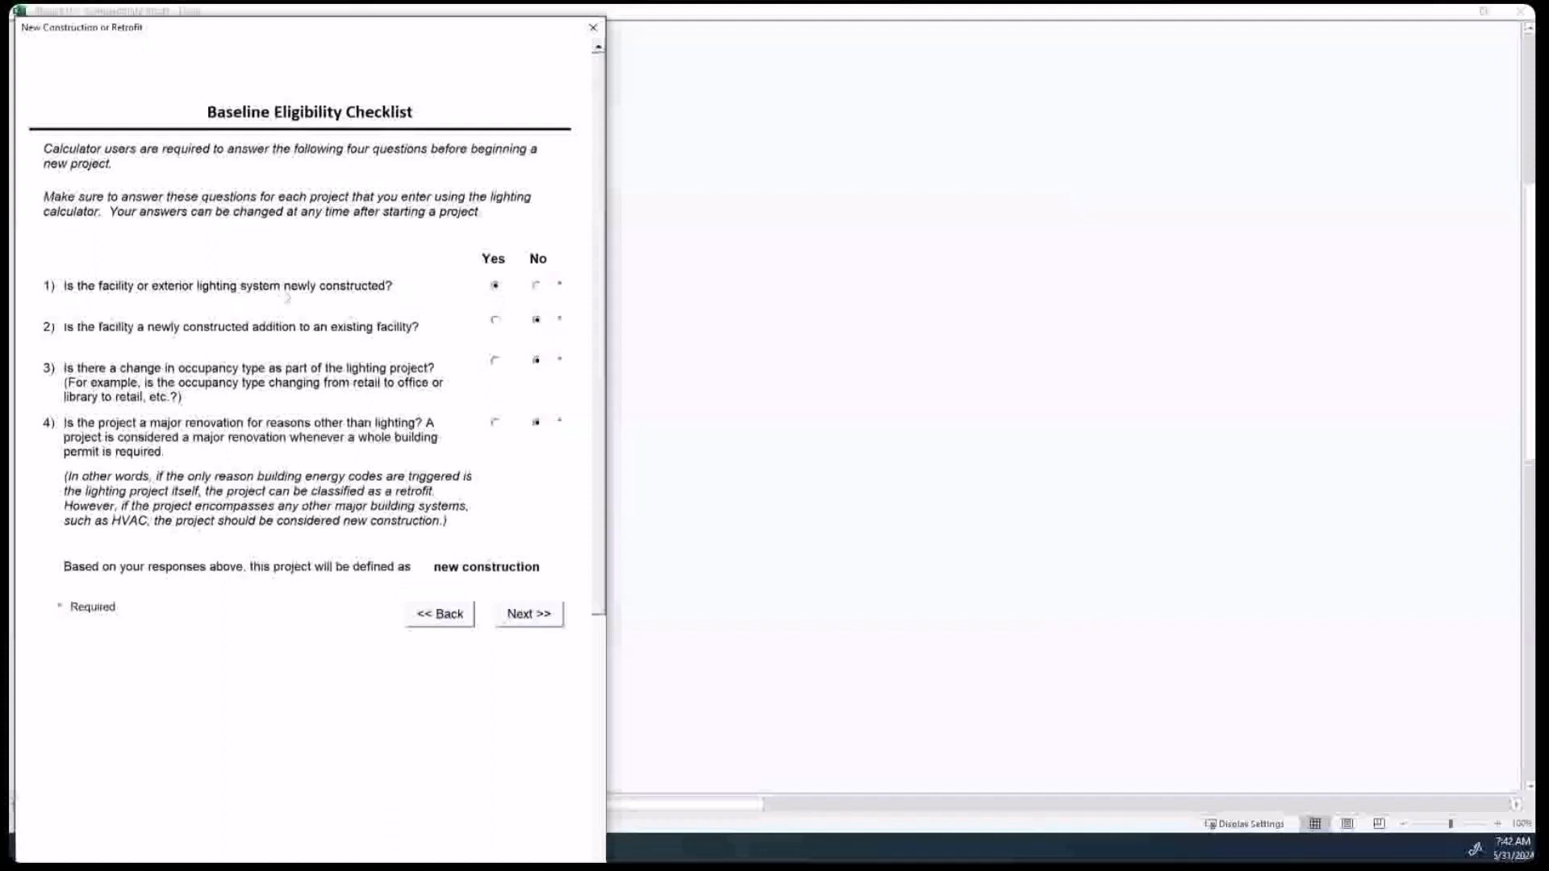
left_click(530, 614)
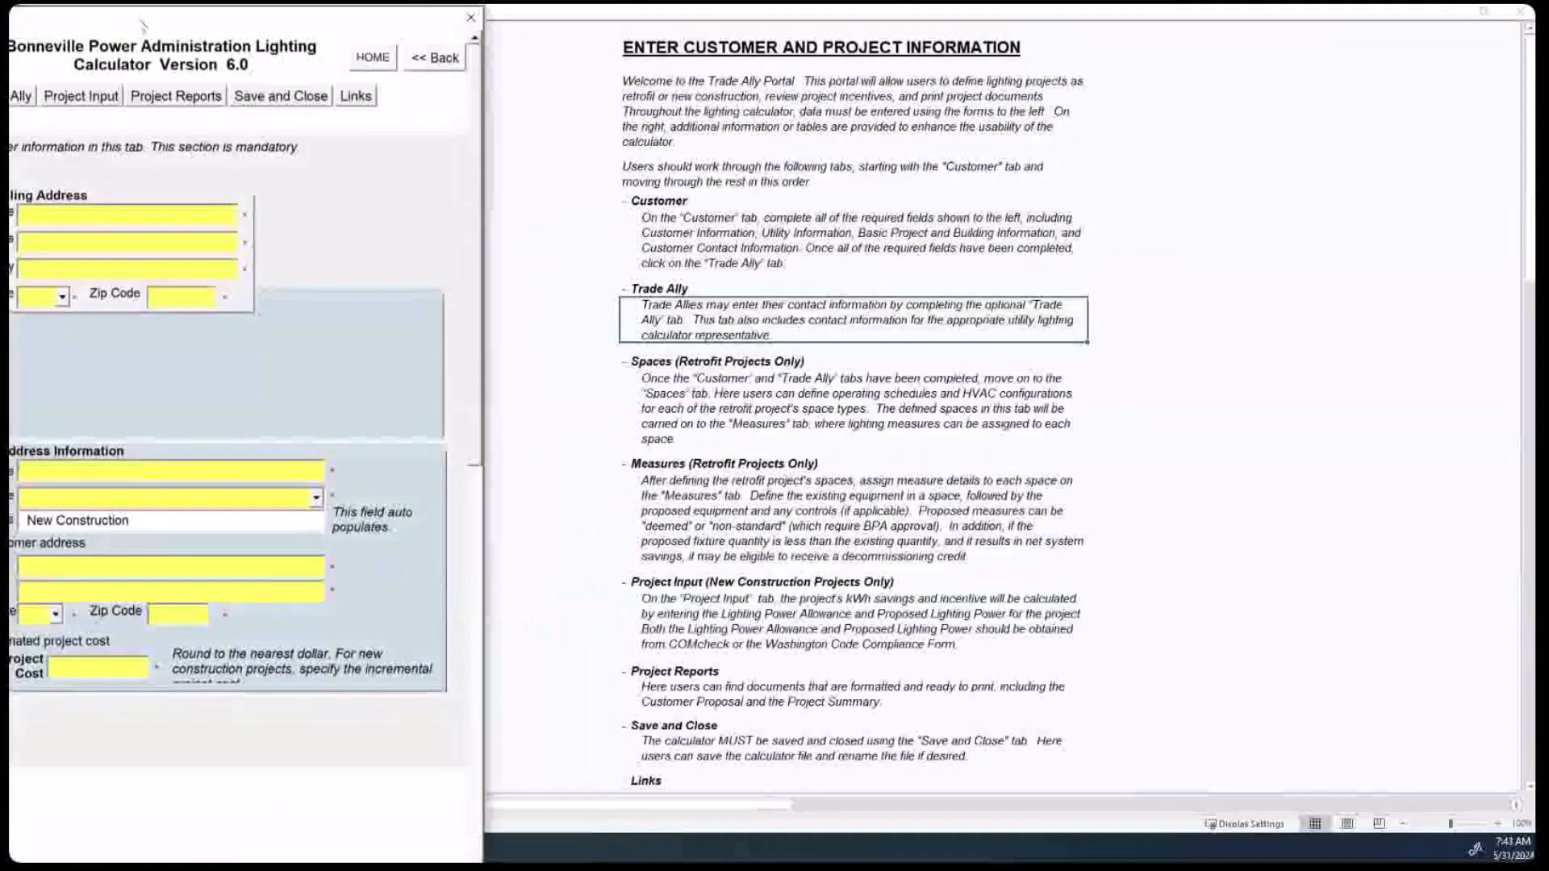
Step: Enter Test as the customer's company name and choose [Default Rate] as the utility rate class
left_click_drag(142, 24, 377, 33)
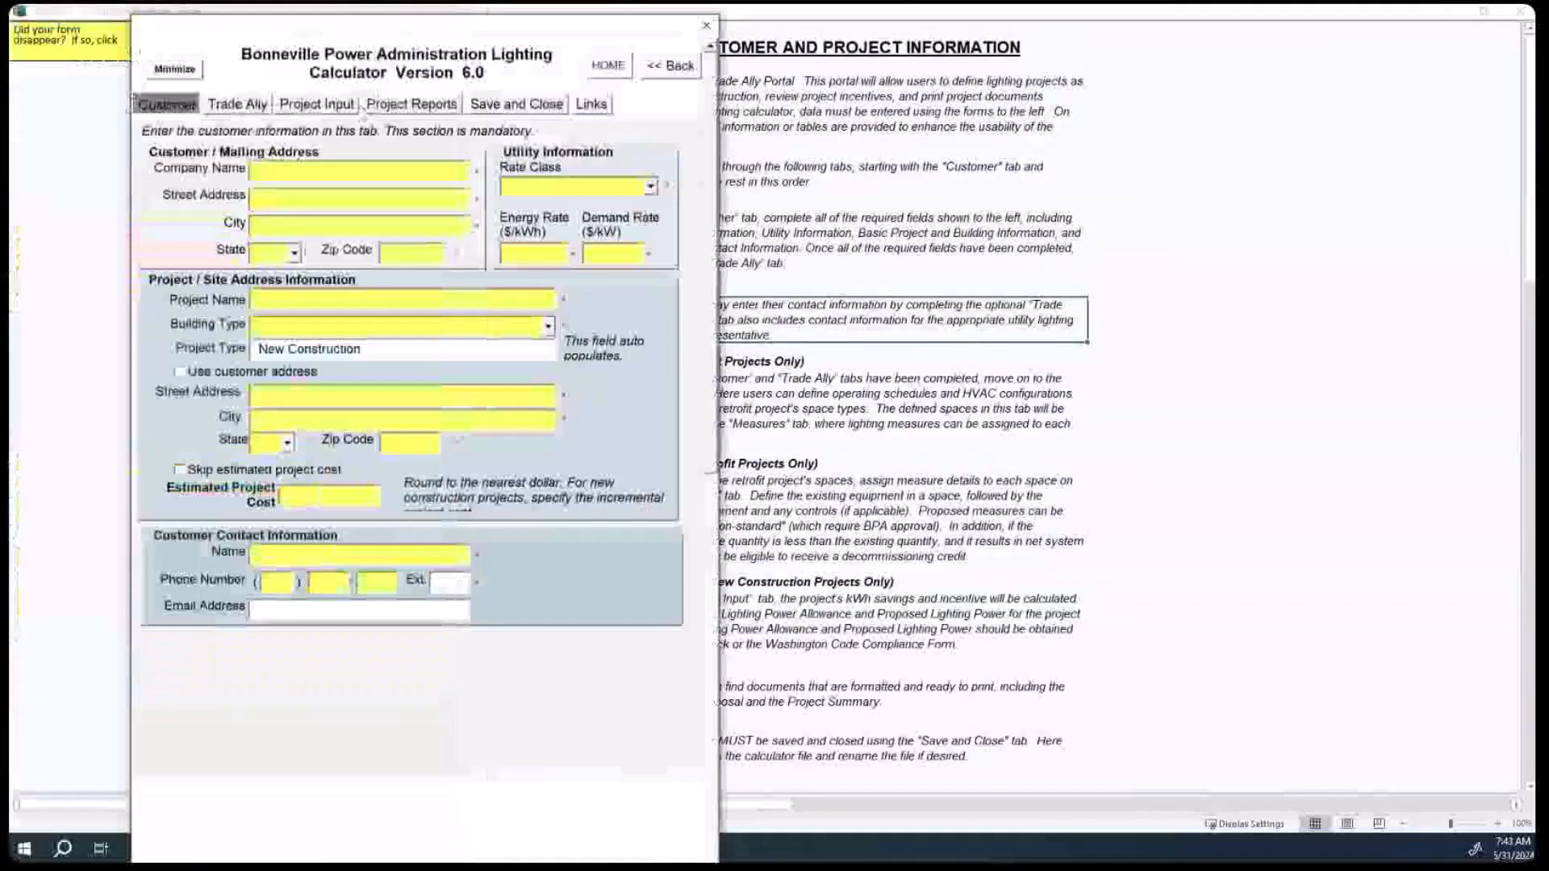
left_click(317, 178)
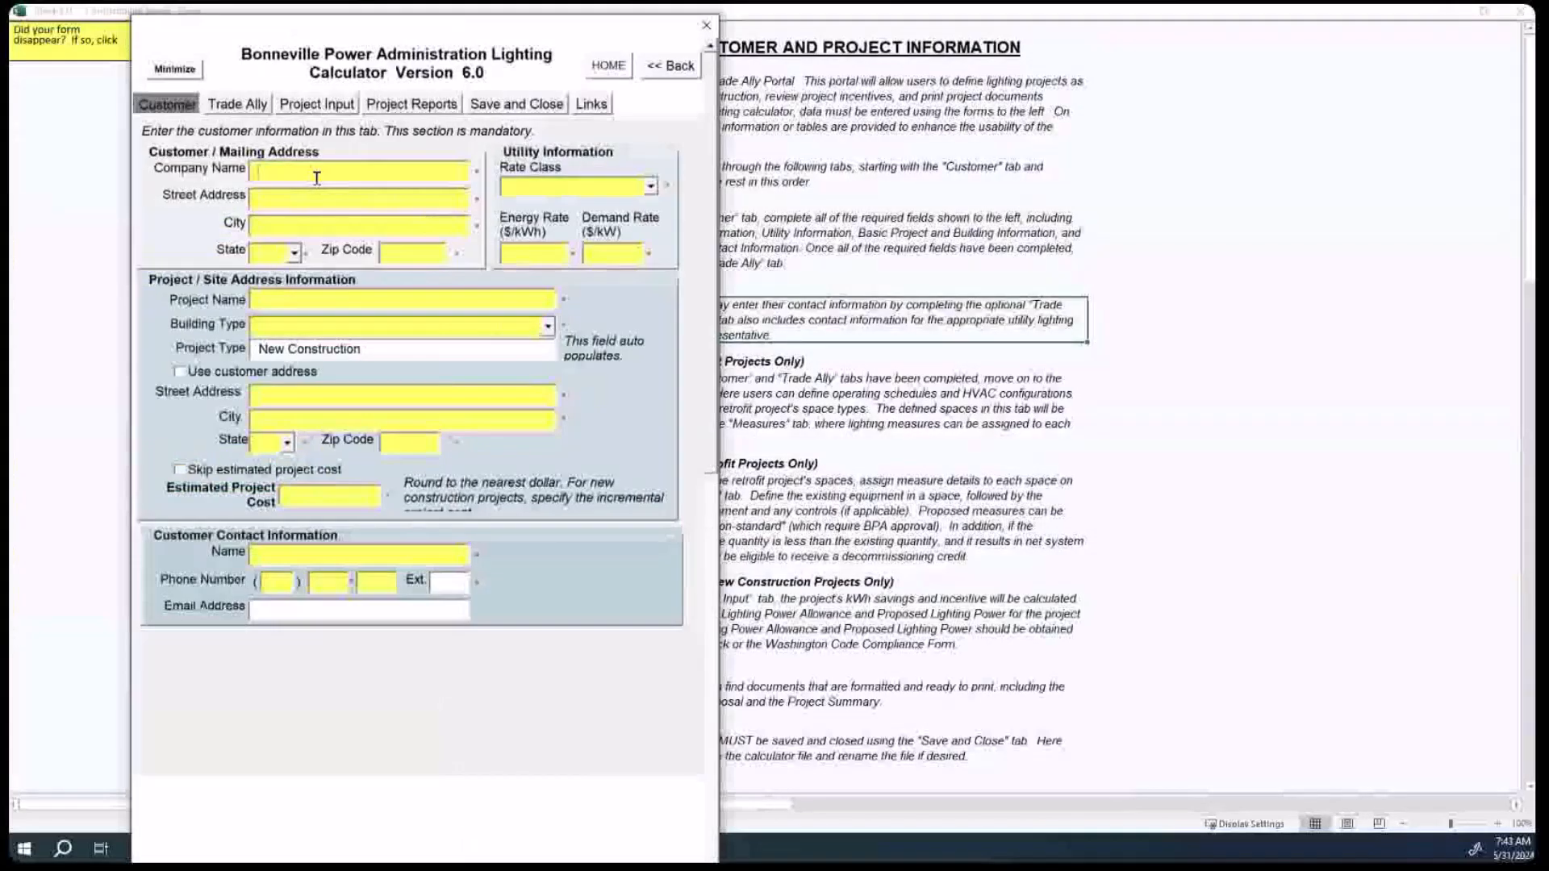
type("Test")
key("Tab")
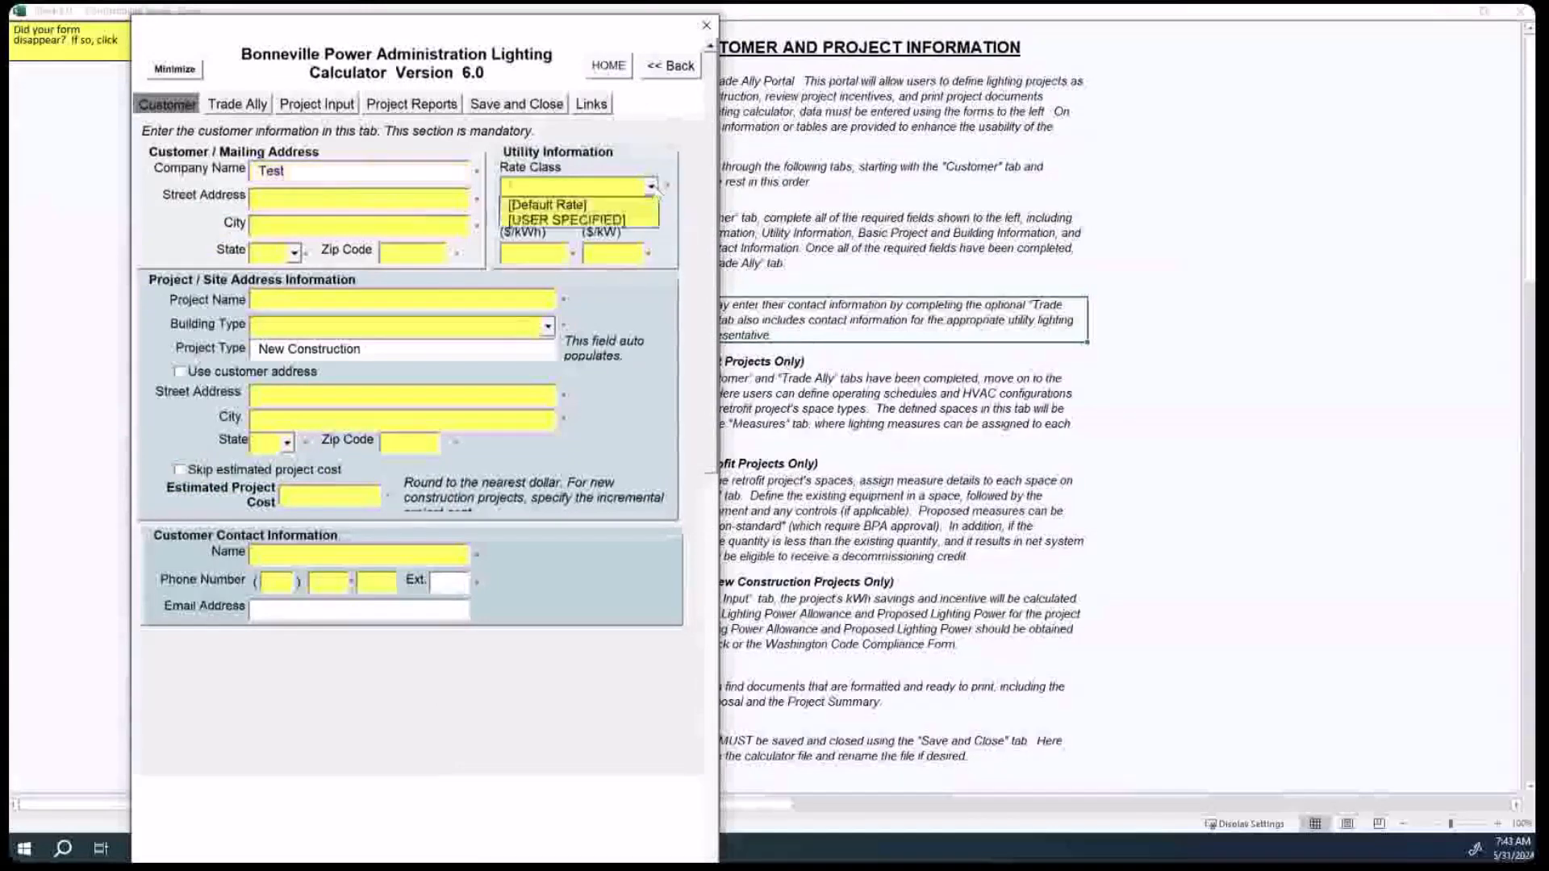
key("Return")
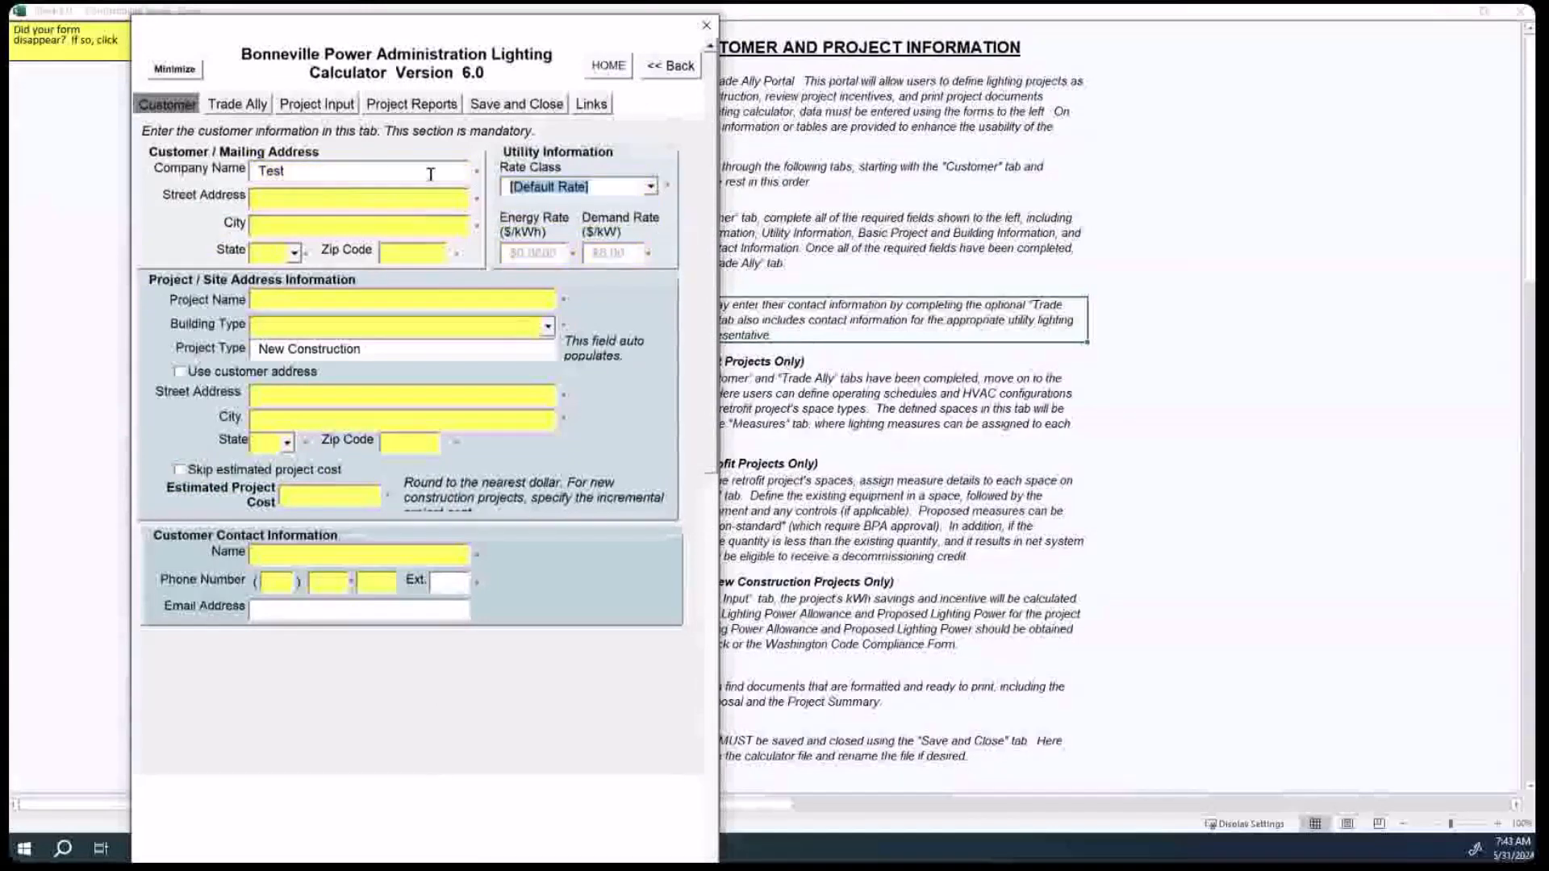
Step: Complete the customer's mailing address with the street address, city, state and ZIP code
left_click(305, 202)
type("123")
left_click(284, 229)
type("Hermiston")
key("Tab")
scroll(322, 371, "down", 12)
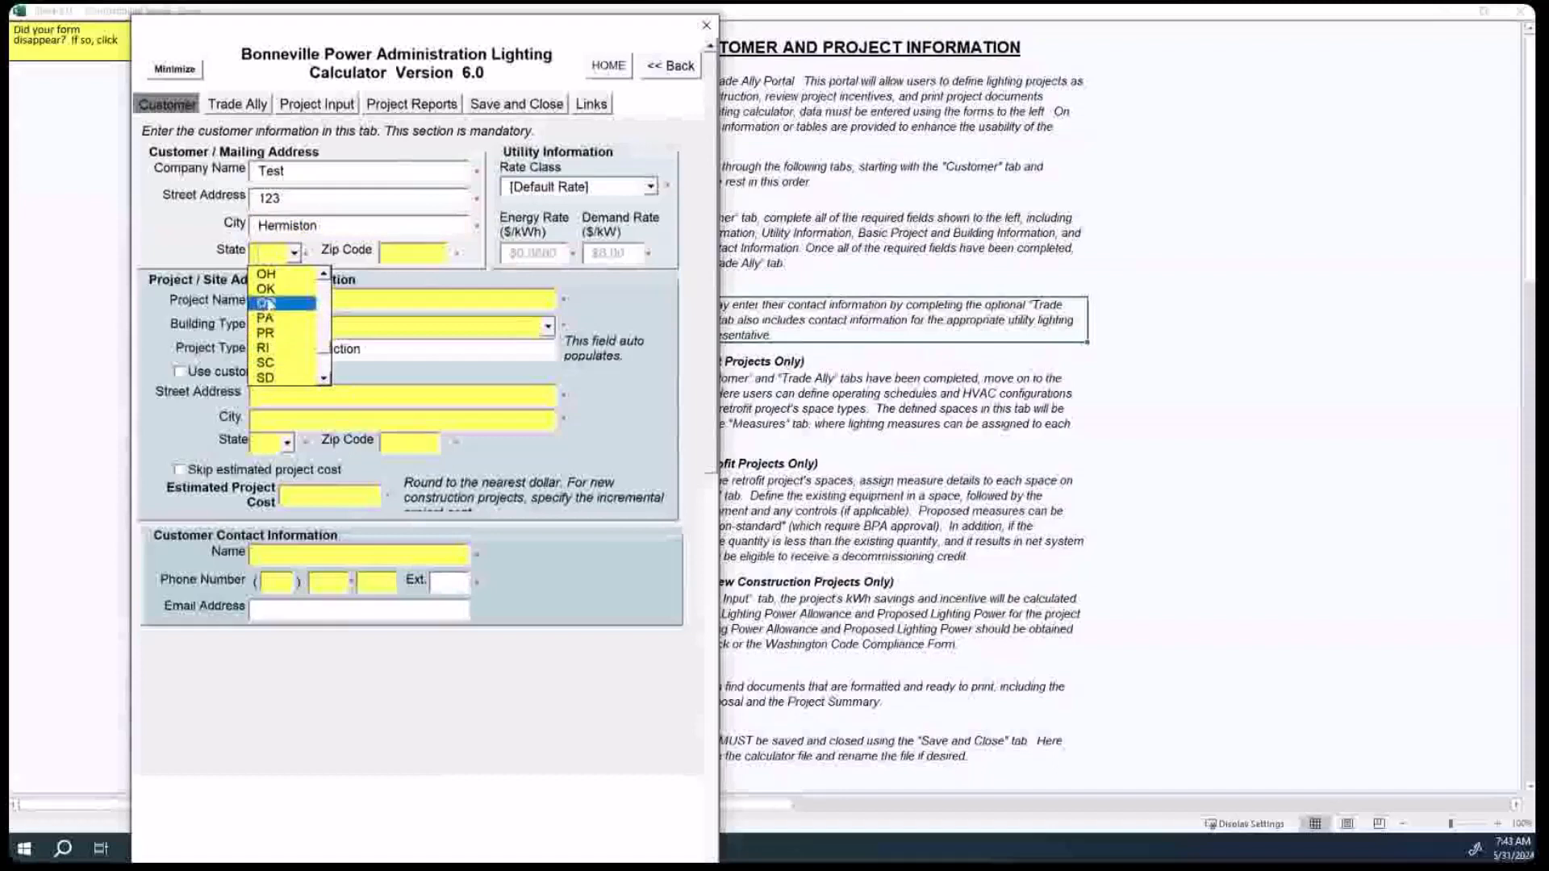
left_click(267, 303)
left_click(402, 250)
type("97838")
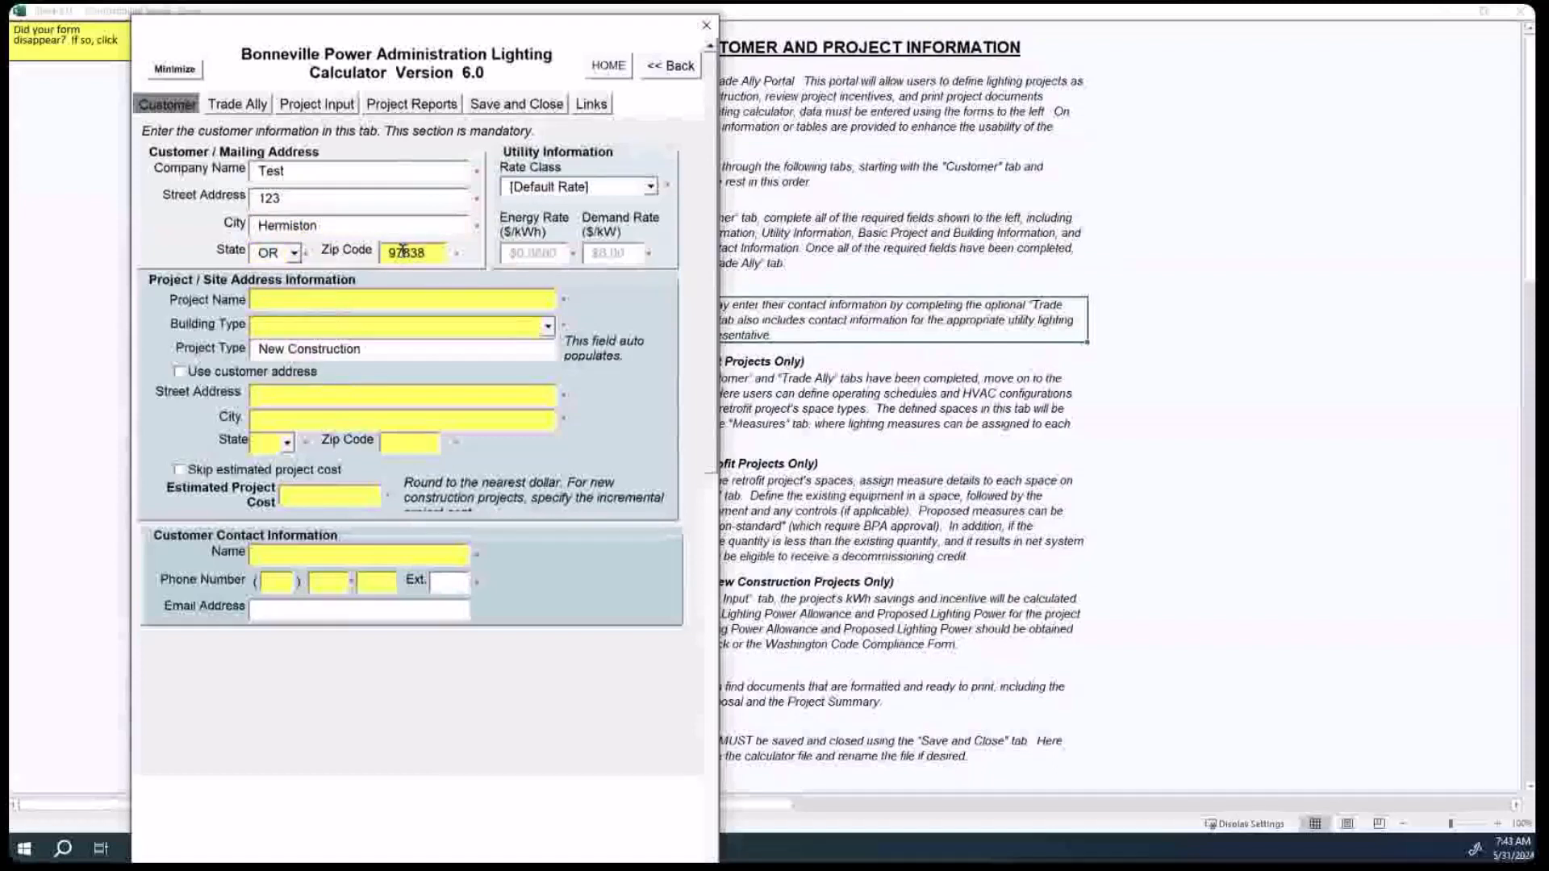
Step: Name the project Test and set its building type to Retail 5,000 to 50,000 sf
left_click(316, 300)
left_click(316, 300)
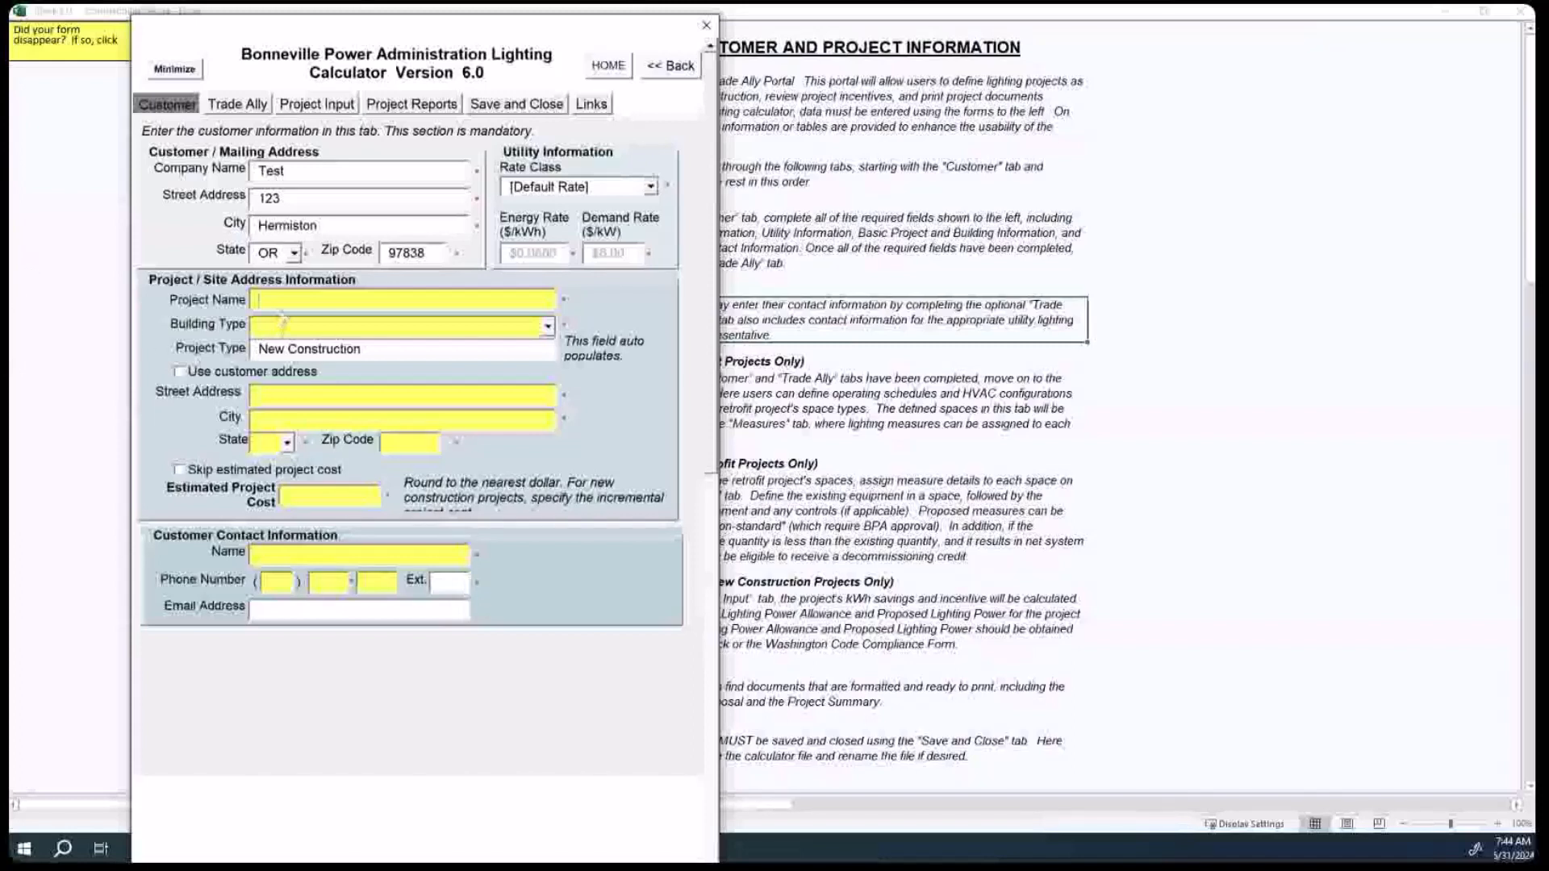
type("Test")
left_click(548, 326)
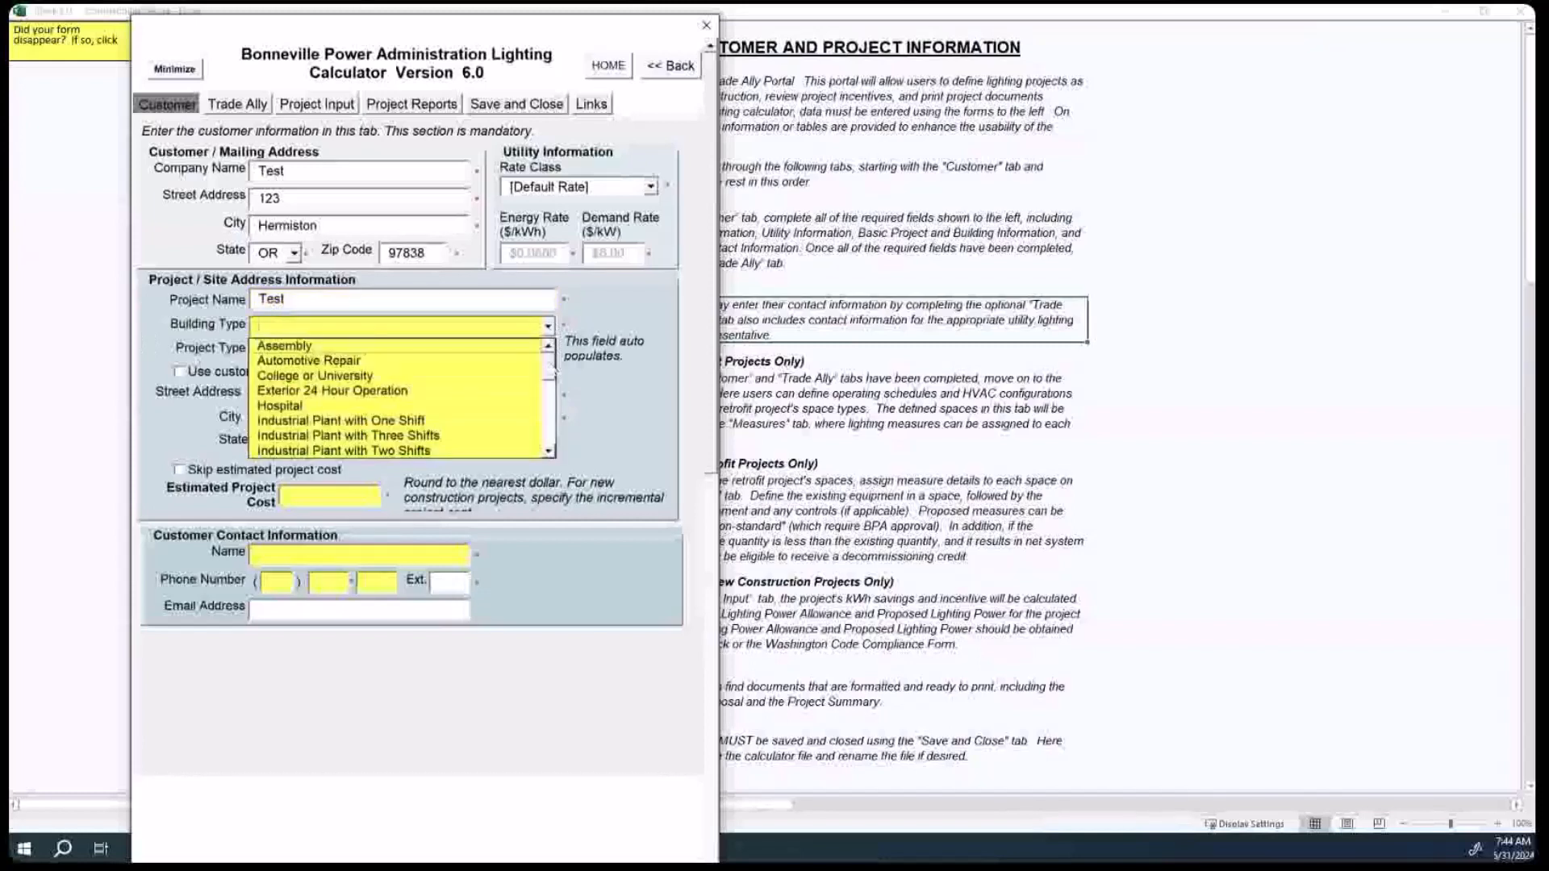
left_click(549, 451)
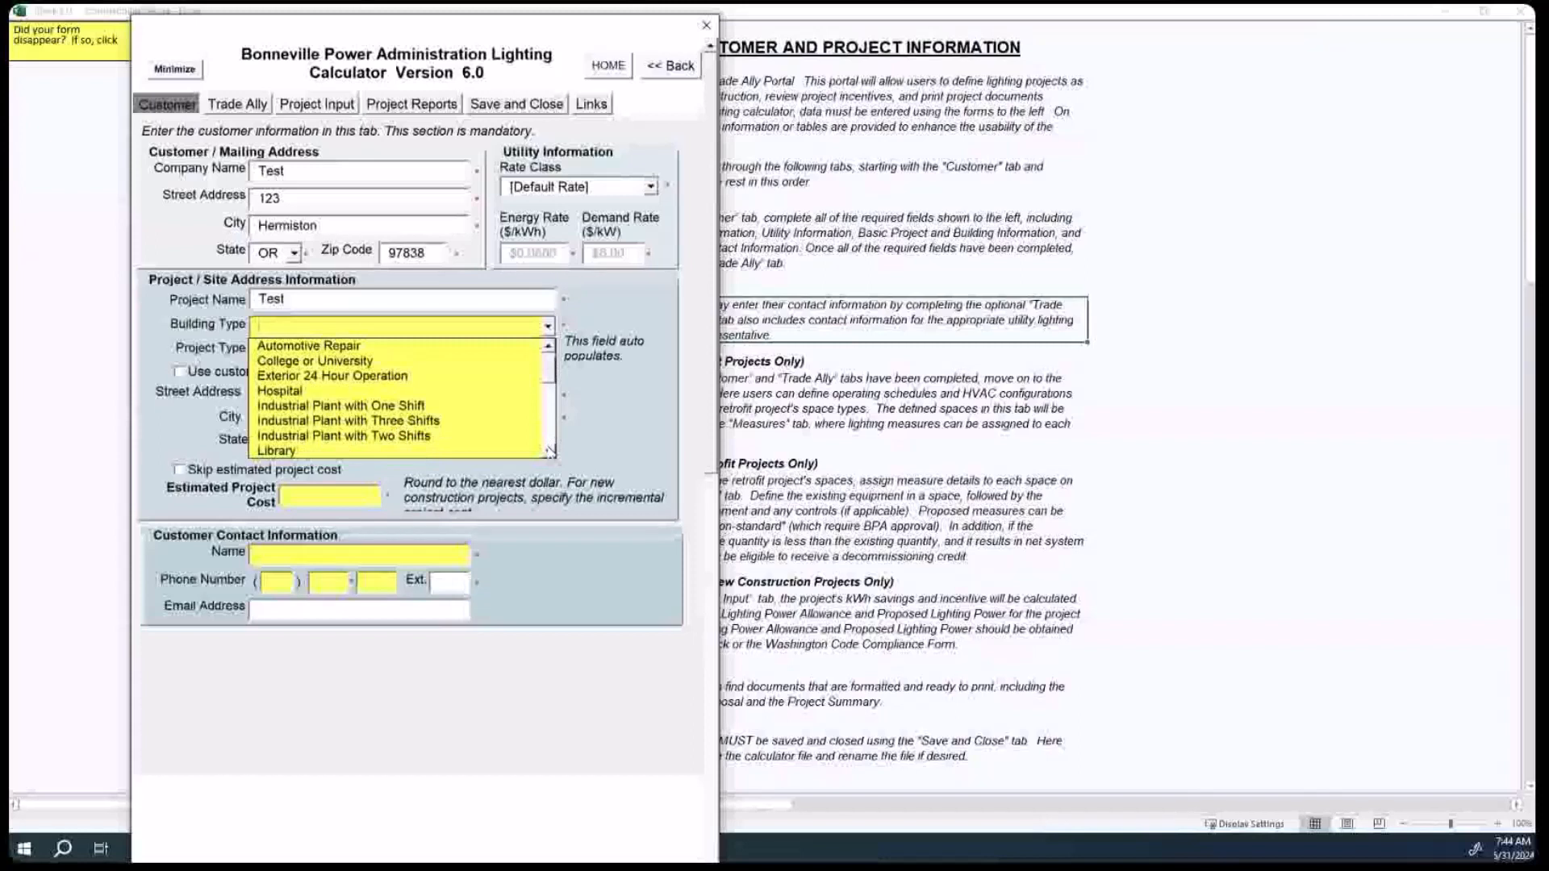
left_click(550, 439)
left_click(550, 440)
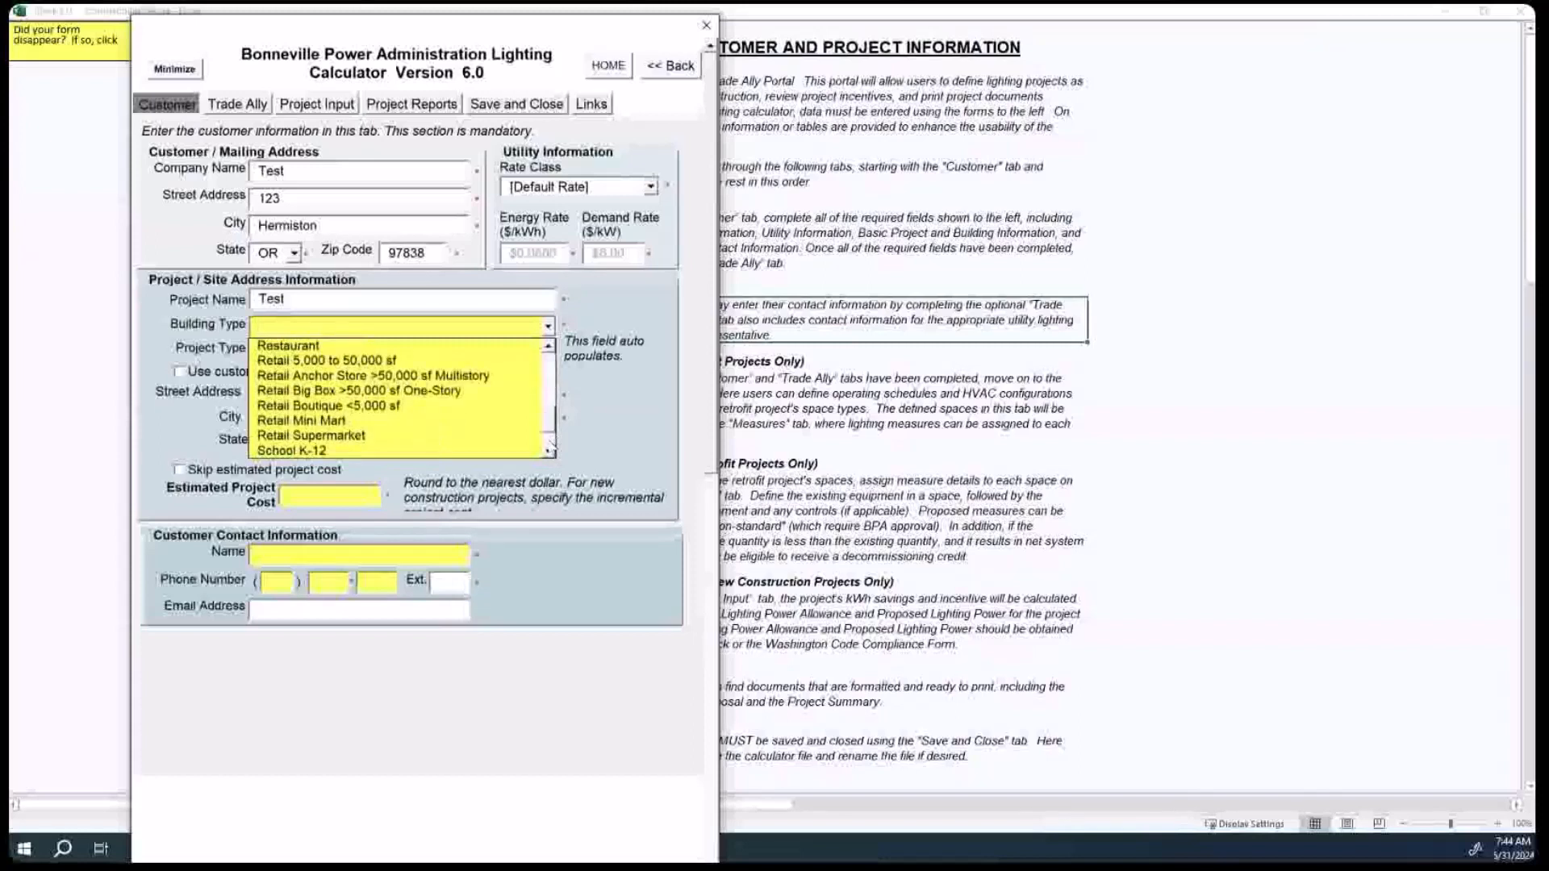
left_click(550, 440)
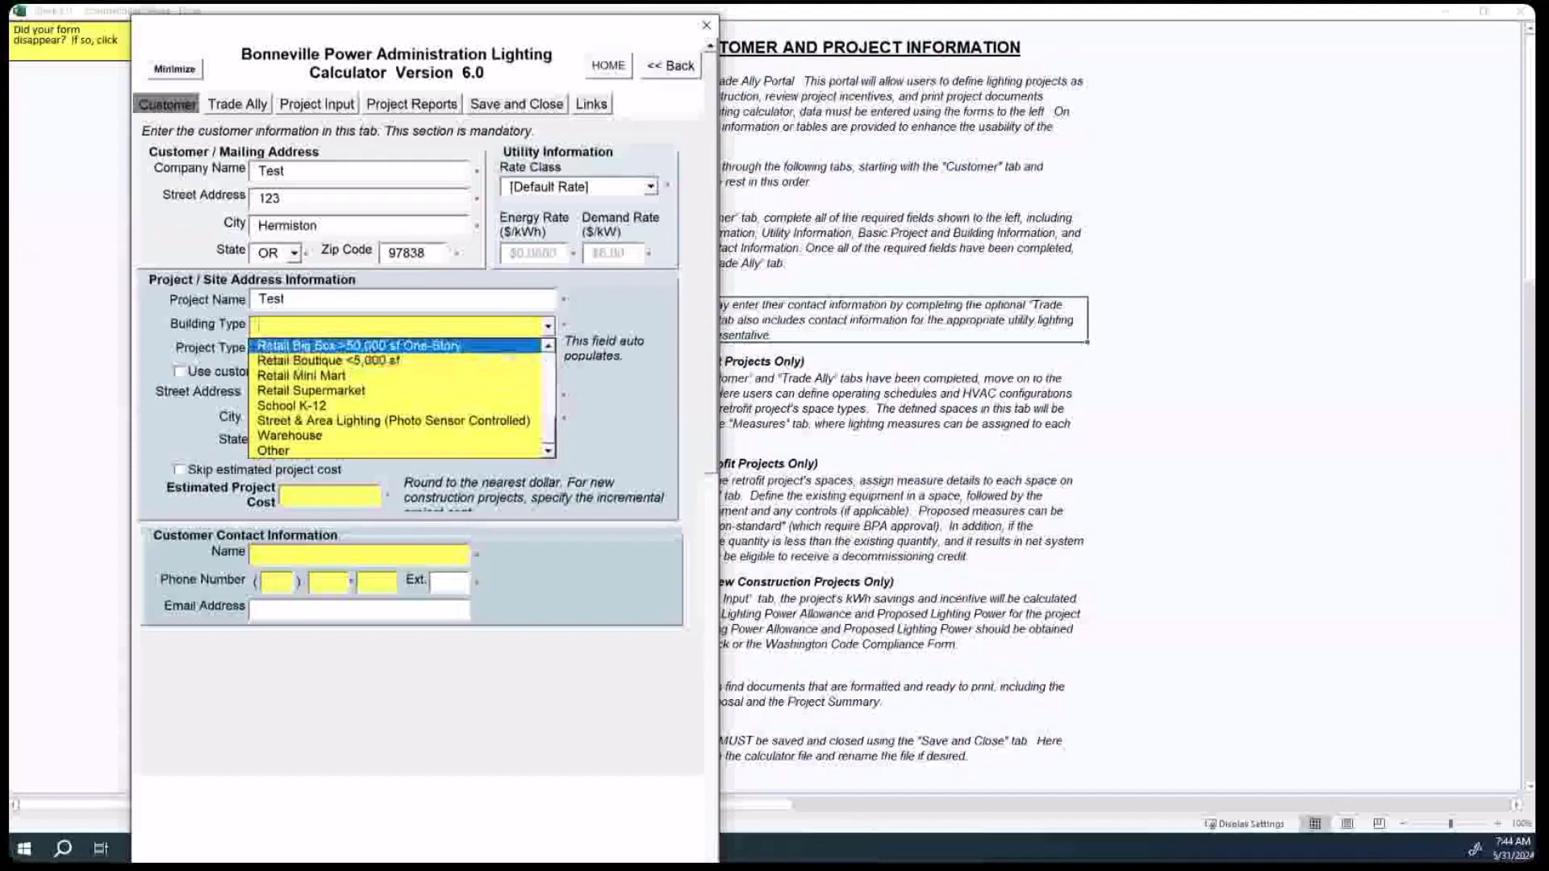
left_click(550, 347)
left_click(550, 347)
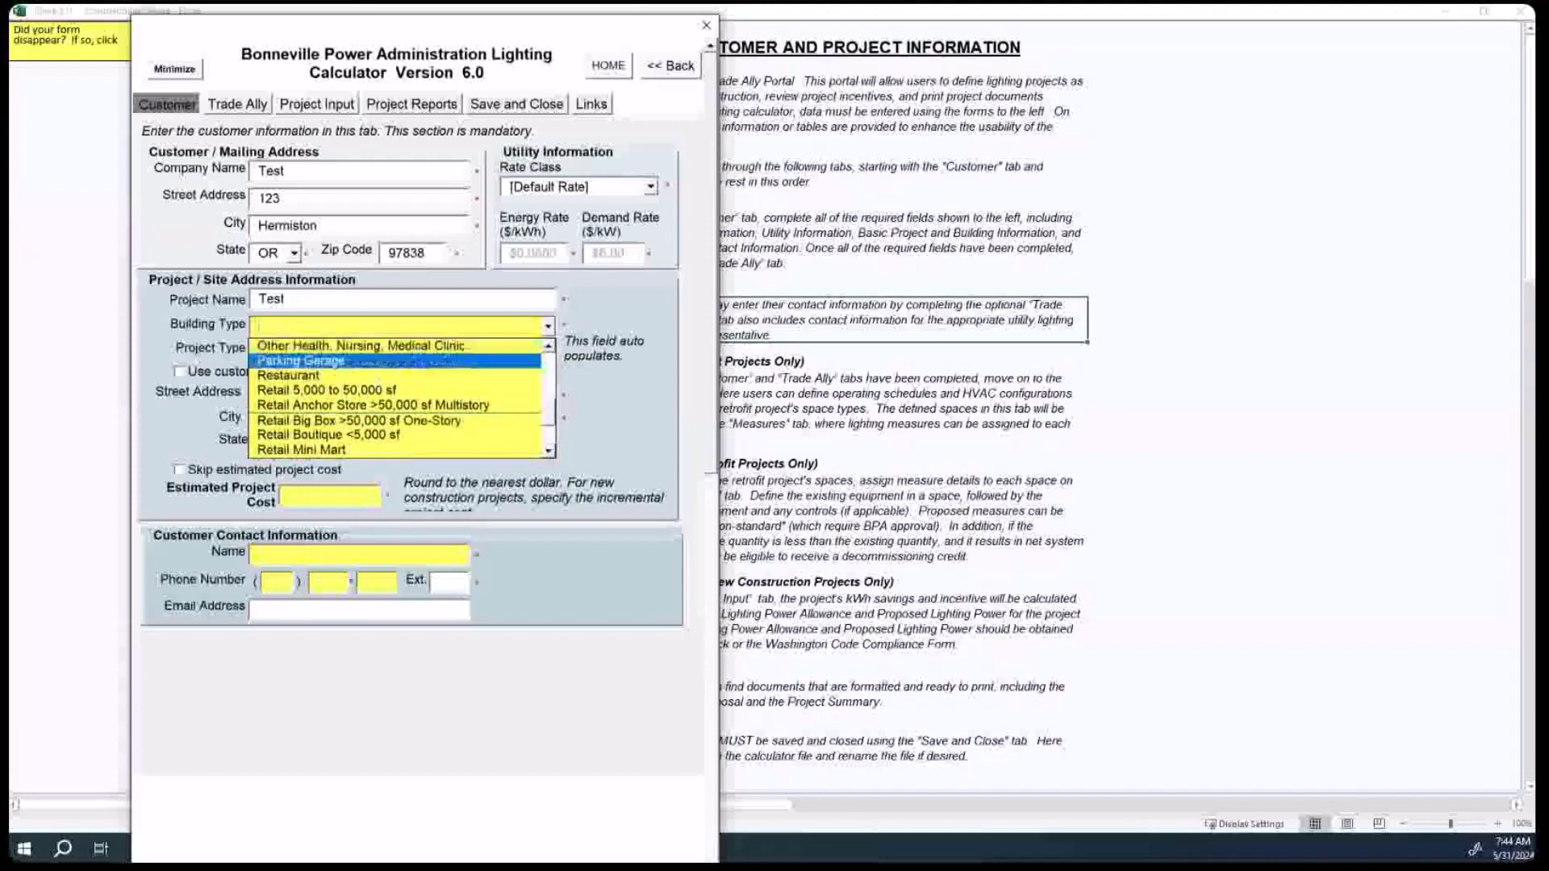
left_click(367, 389)
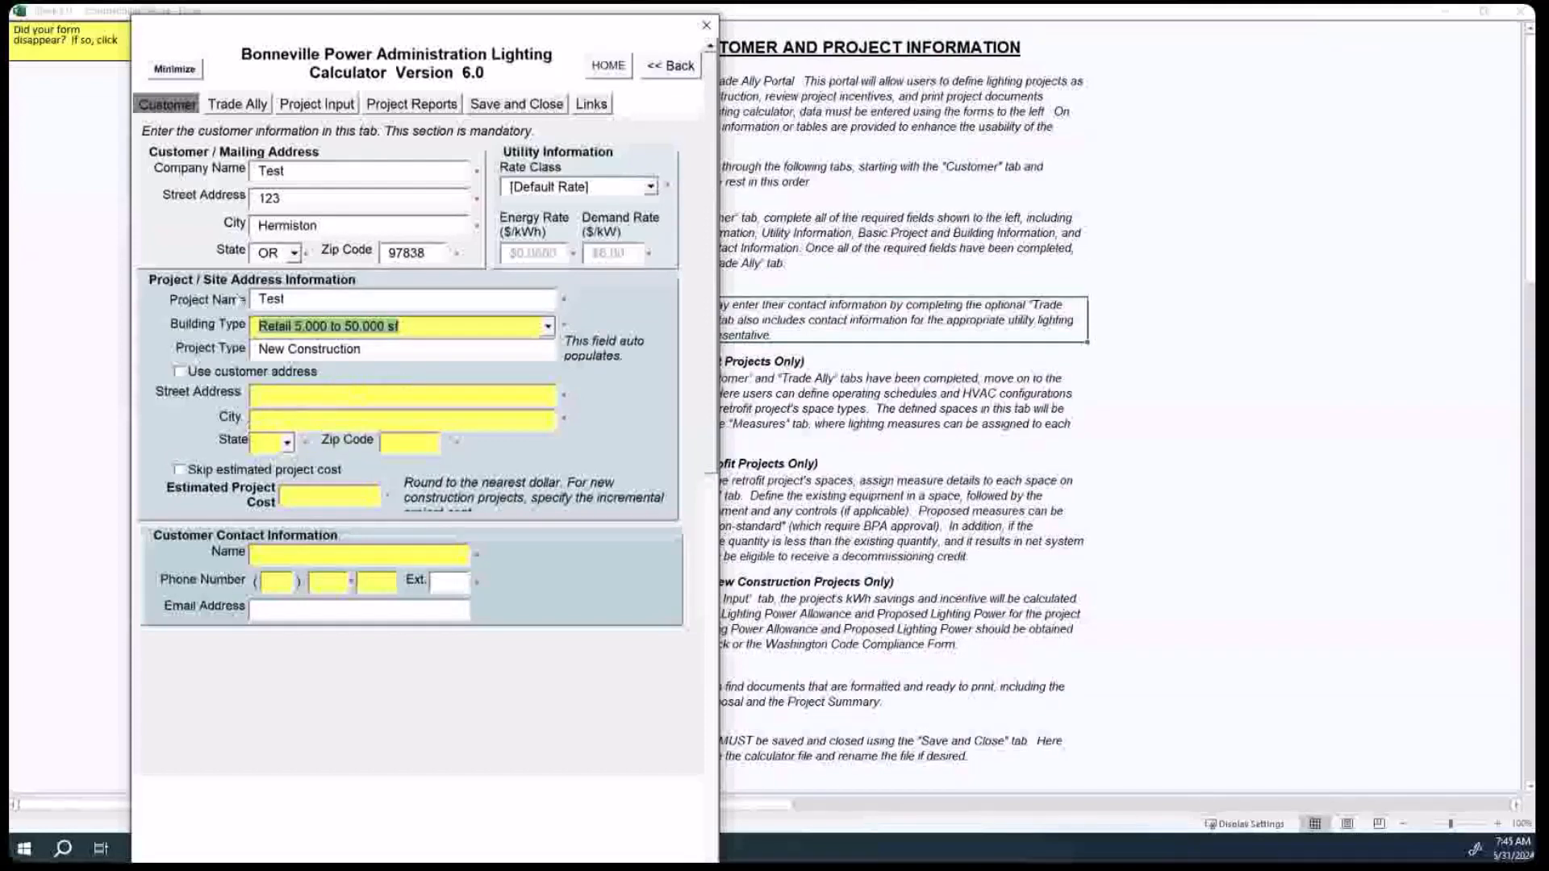
Step: Use the customer address for the project site and set the estimated project cost to $50,000
left_click(179, 372)
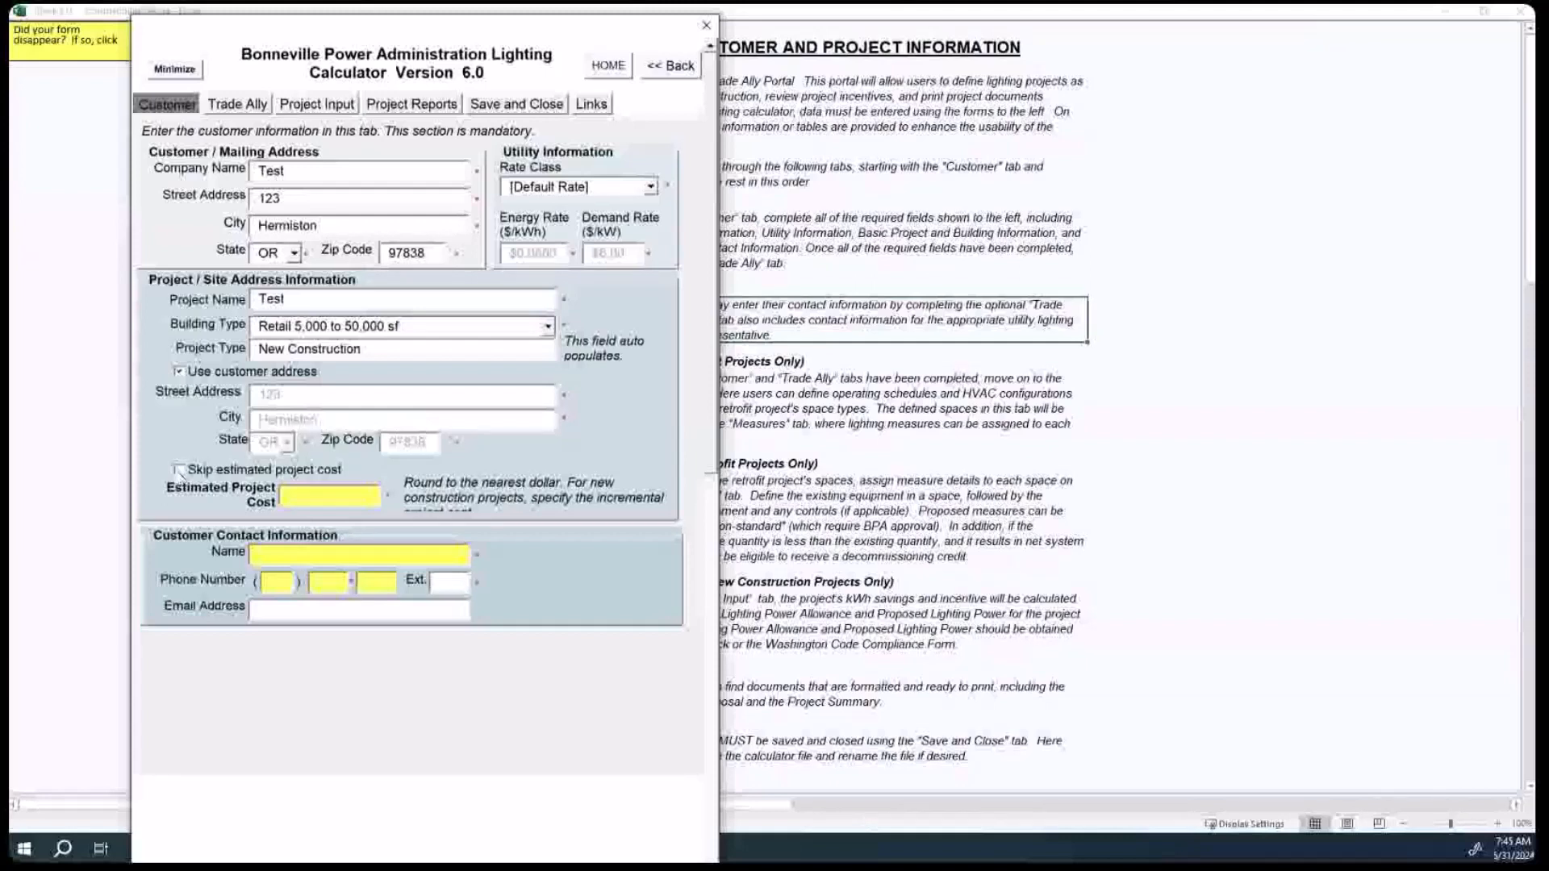
left_click(305, 493)
type("50000")
Step: Fill in the customer contact's name and phone number, and proceed to the Trade Ally information
left_click(317, 555)
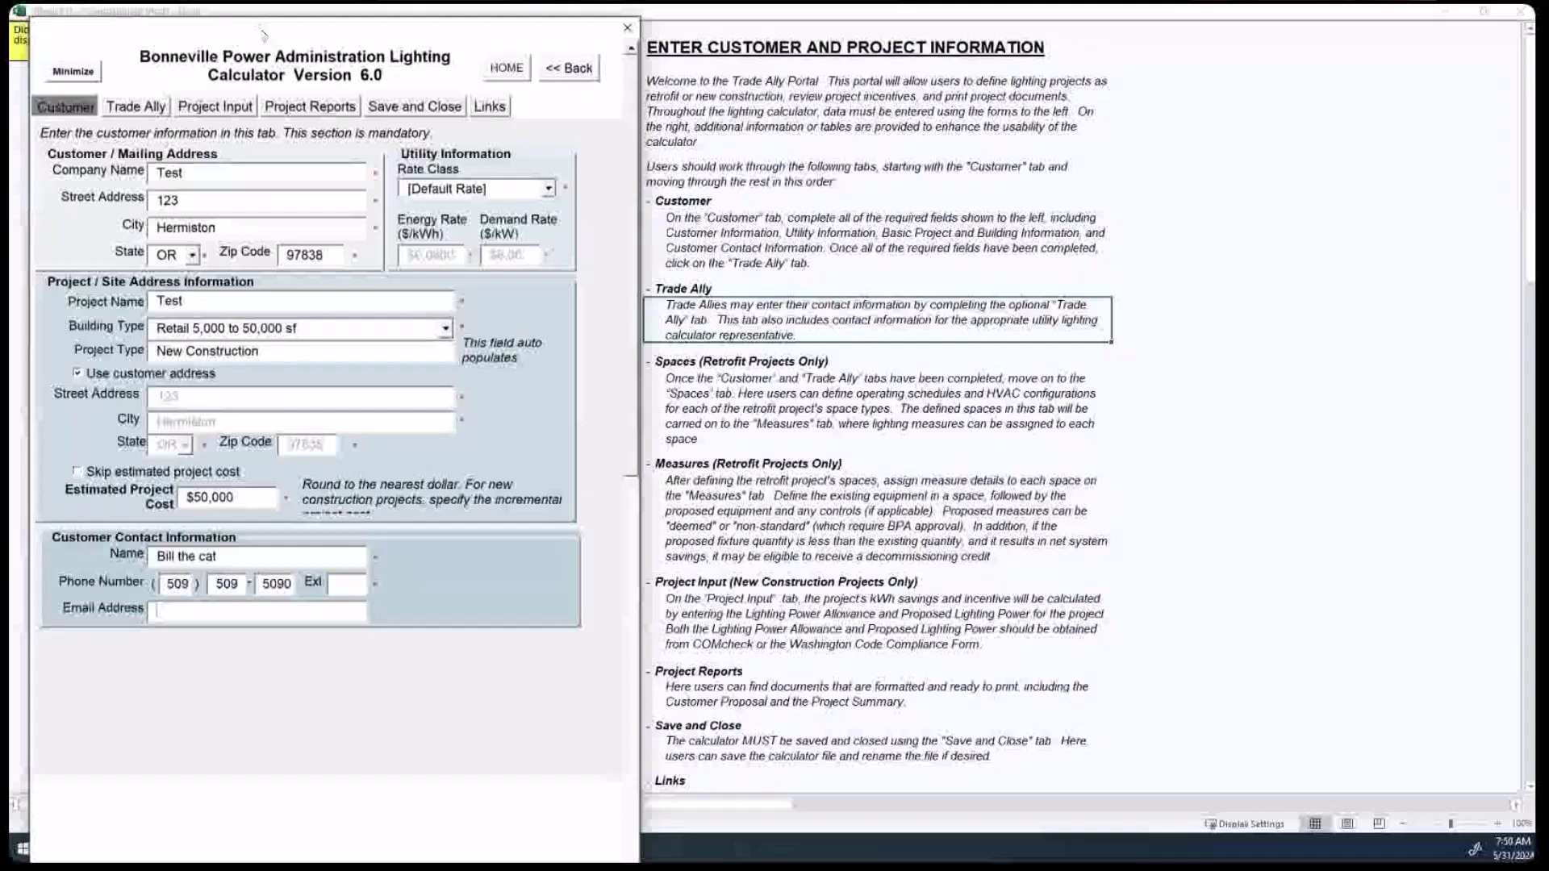
left_click_drag(263, 35, 286, 86)
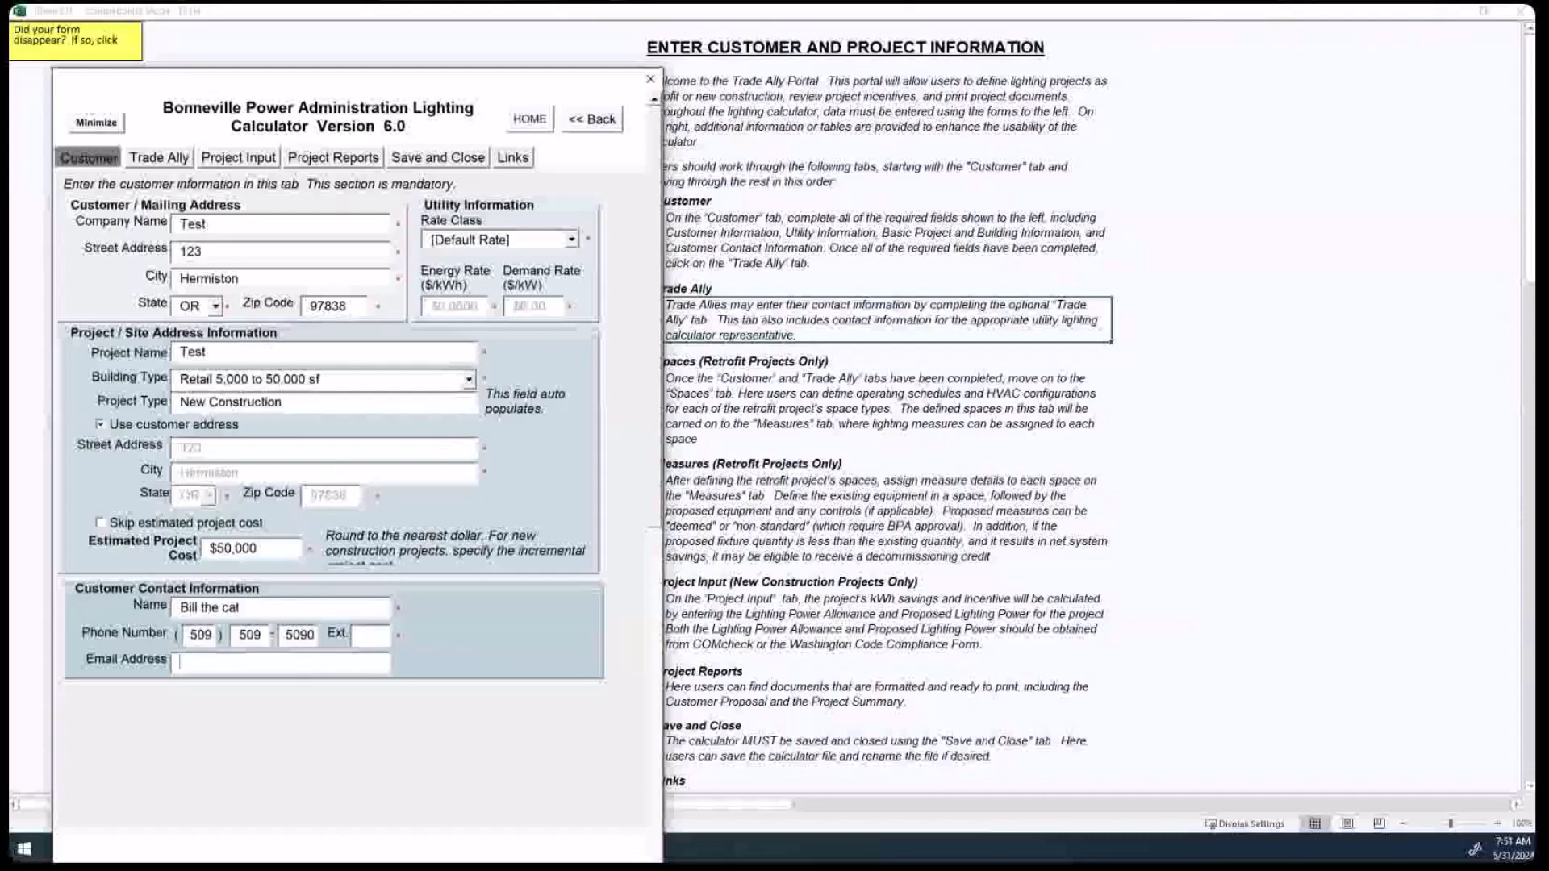
left_click(170, 159)
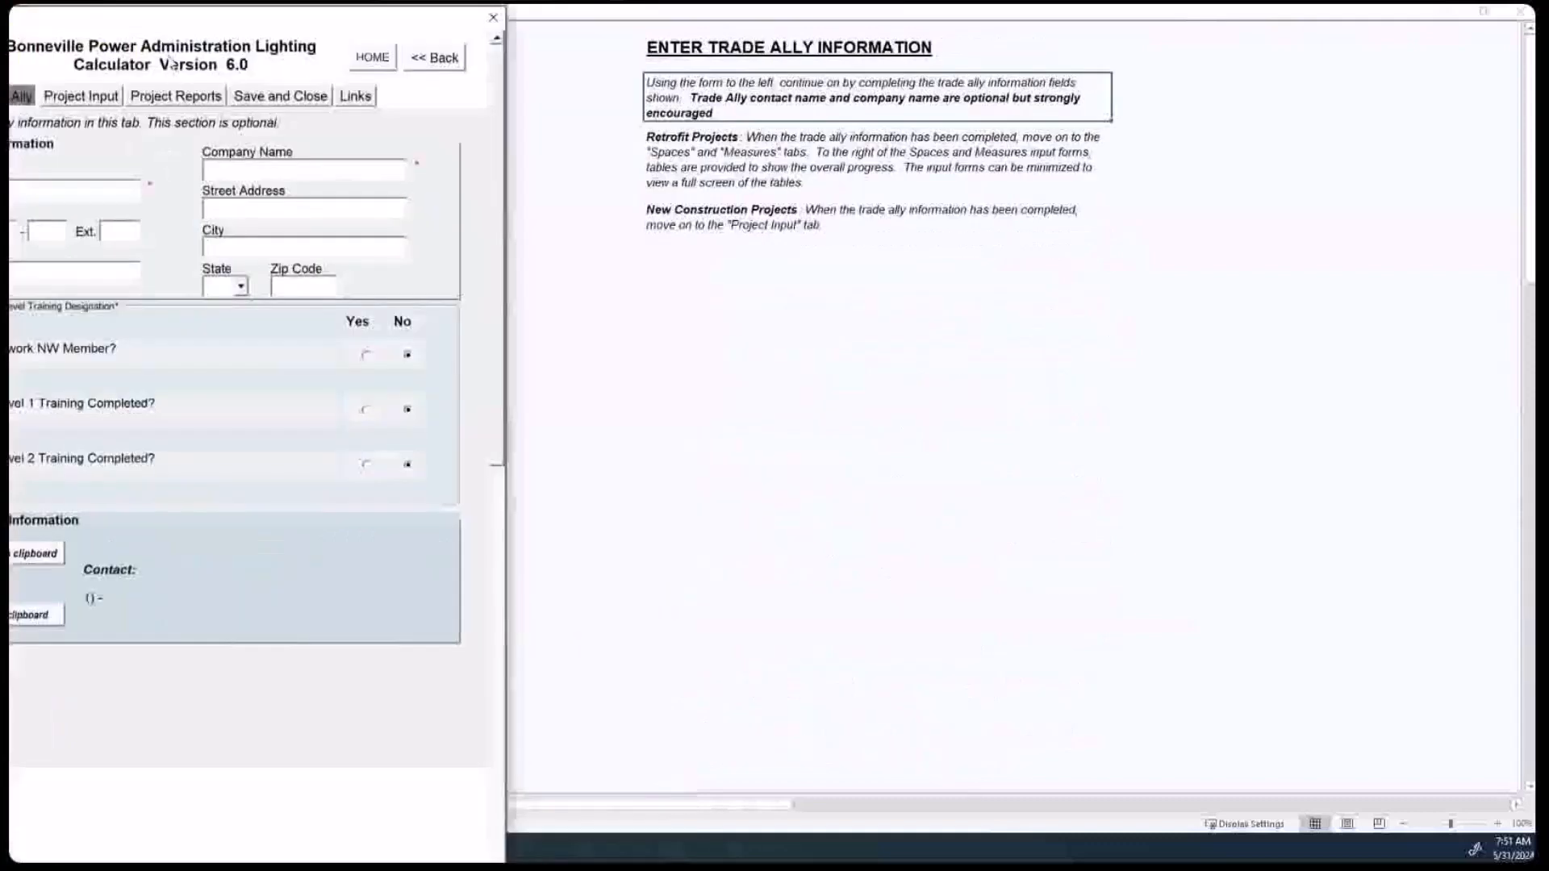
Step: Review the Trade Ally form, the completed Customer information and the new construction Project Input form
left_click_drag(159, 16, 365, 62)
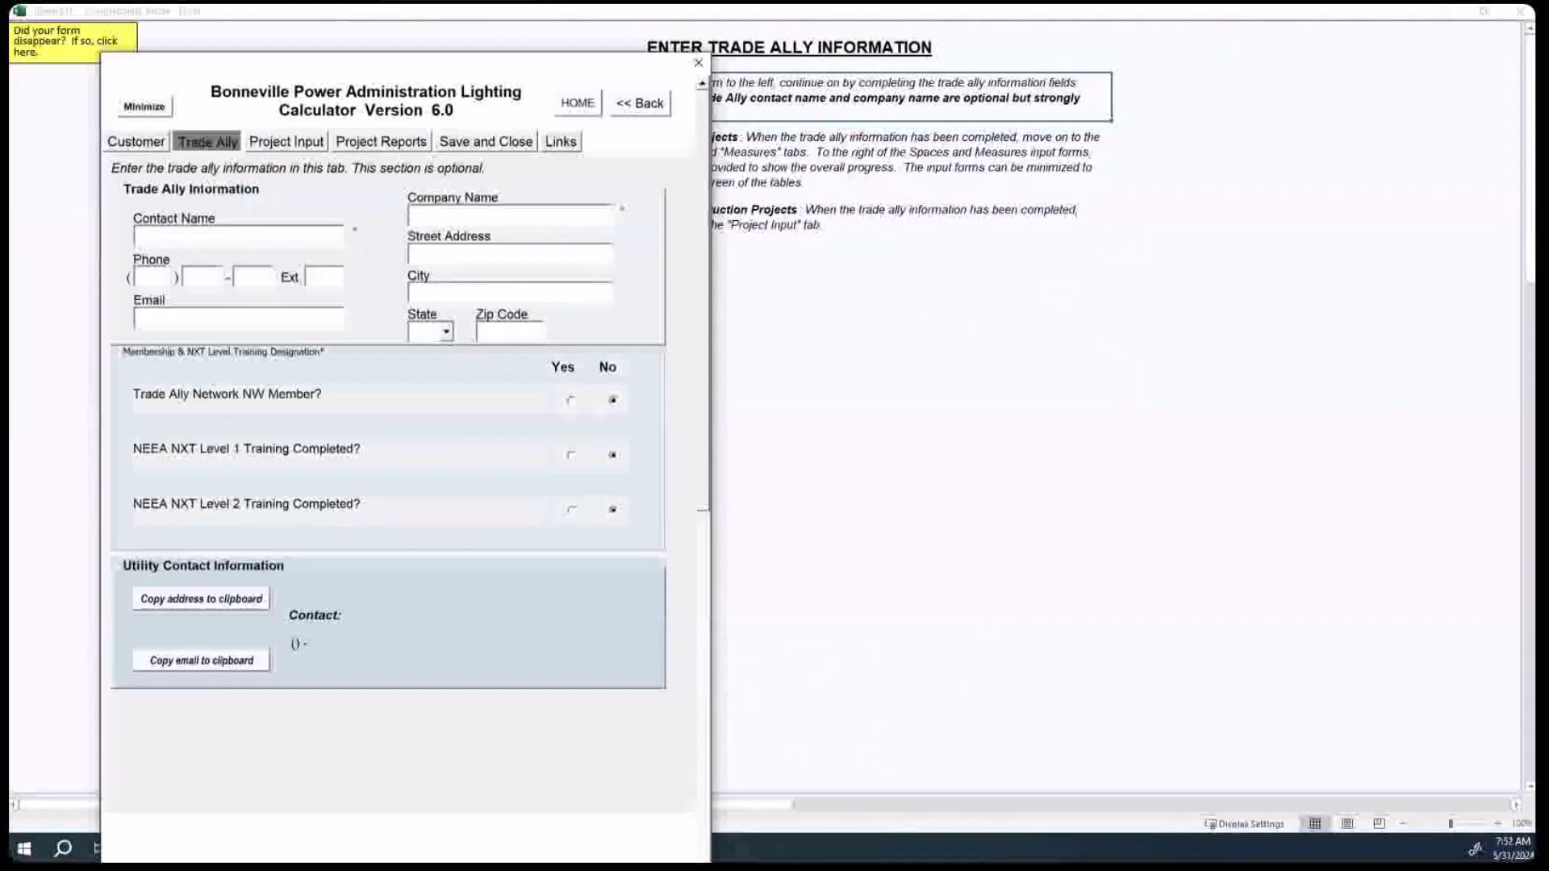
left_click(135, 142)
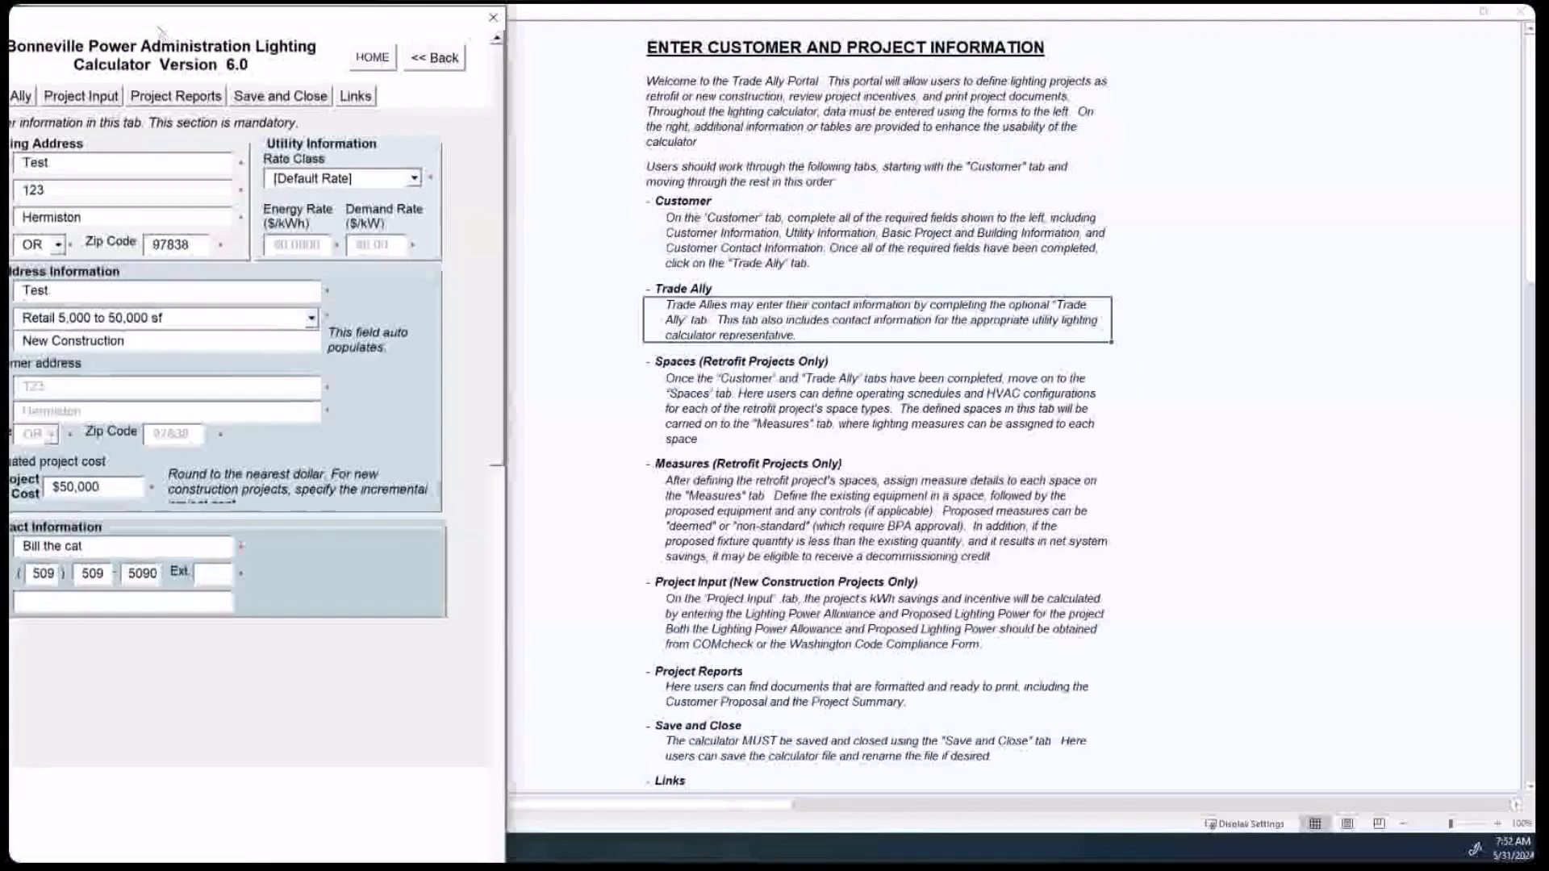
left_click_drag(159, 25, 438, 42)
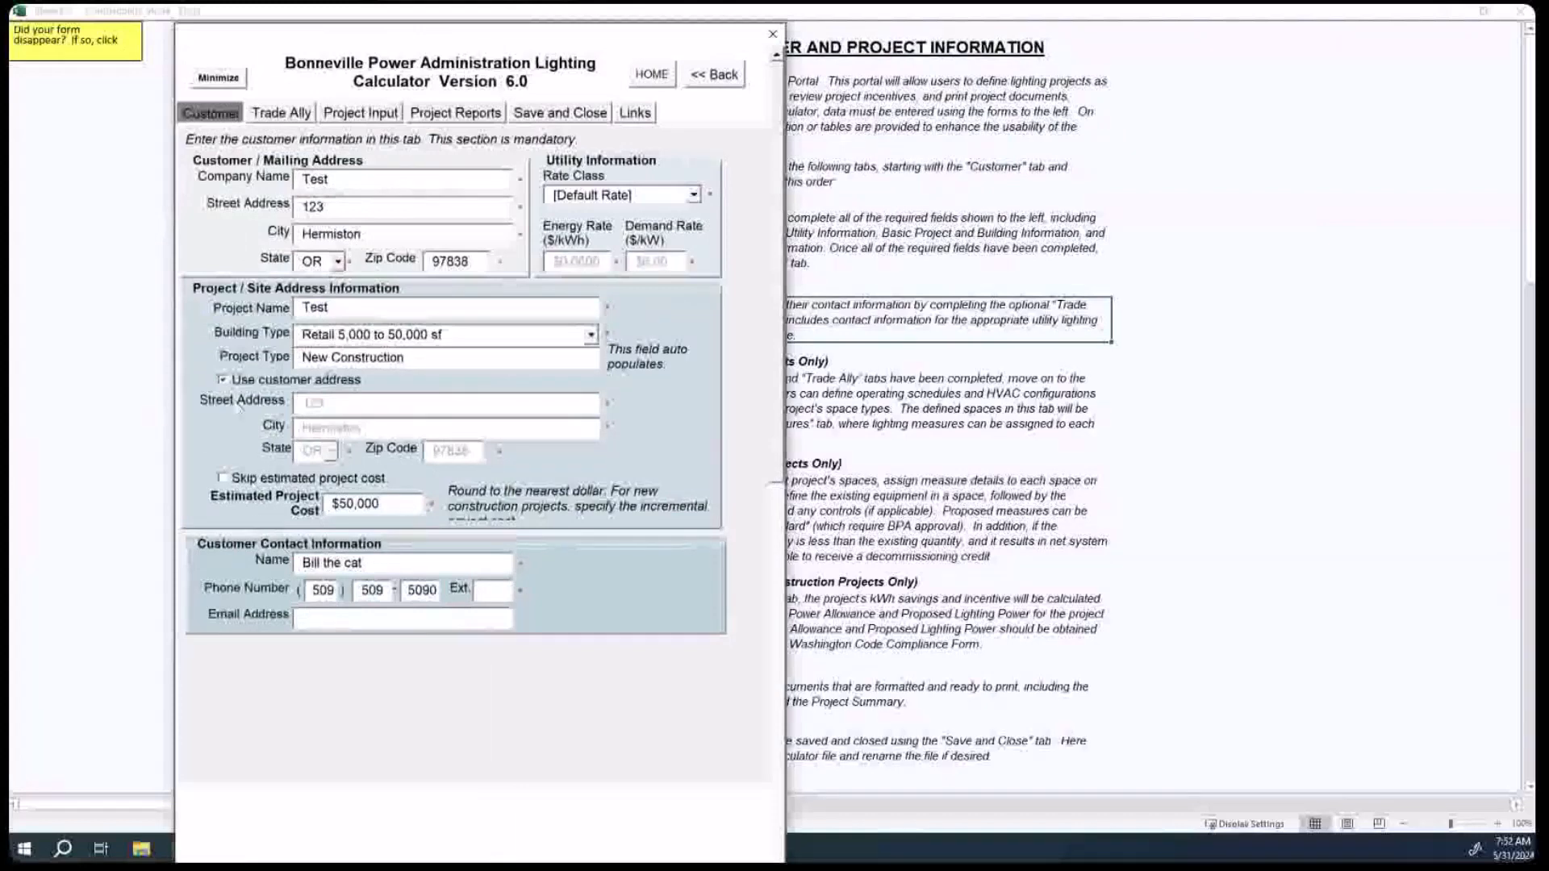
left_click(319, 620)
left_click_drag(421, 42, 332, 38)
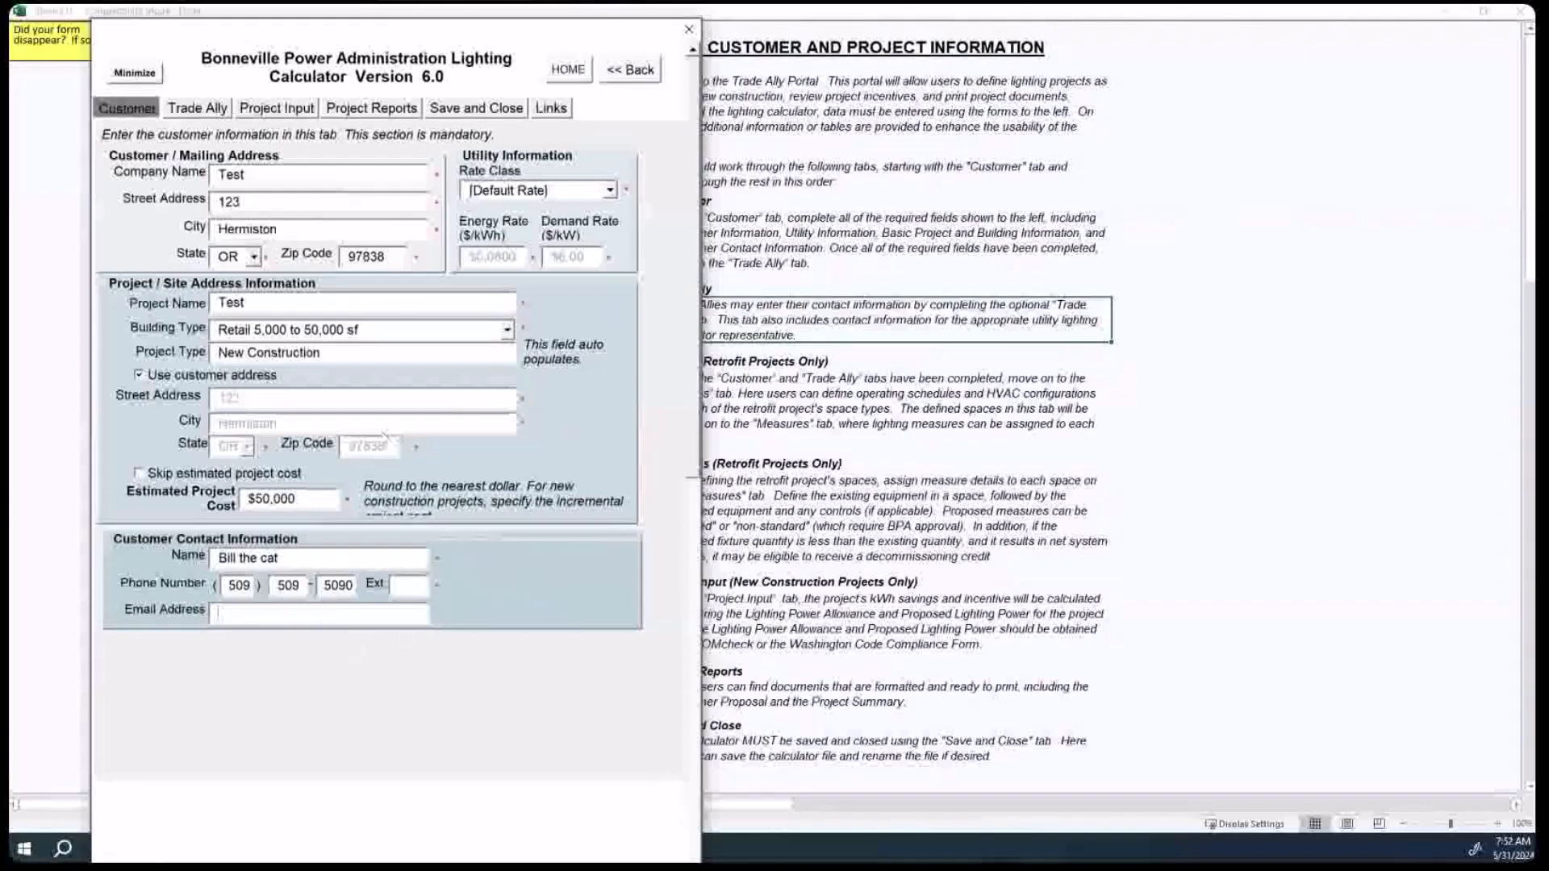
left_click(214, 107)
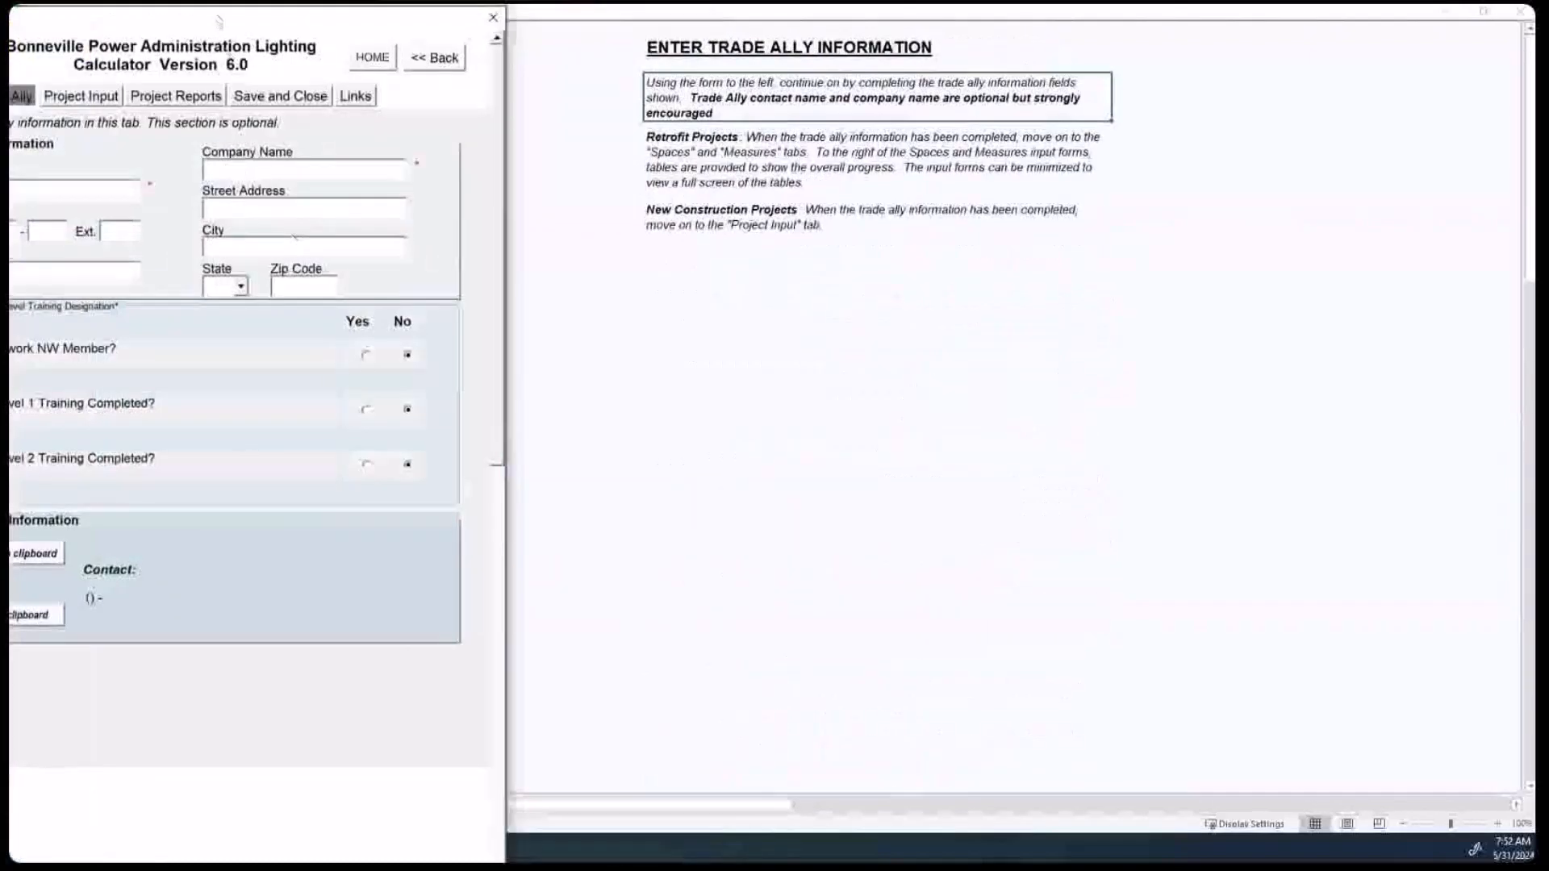
left_click_drag(218, 15, 347, 30)
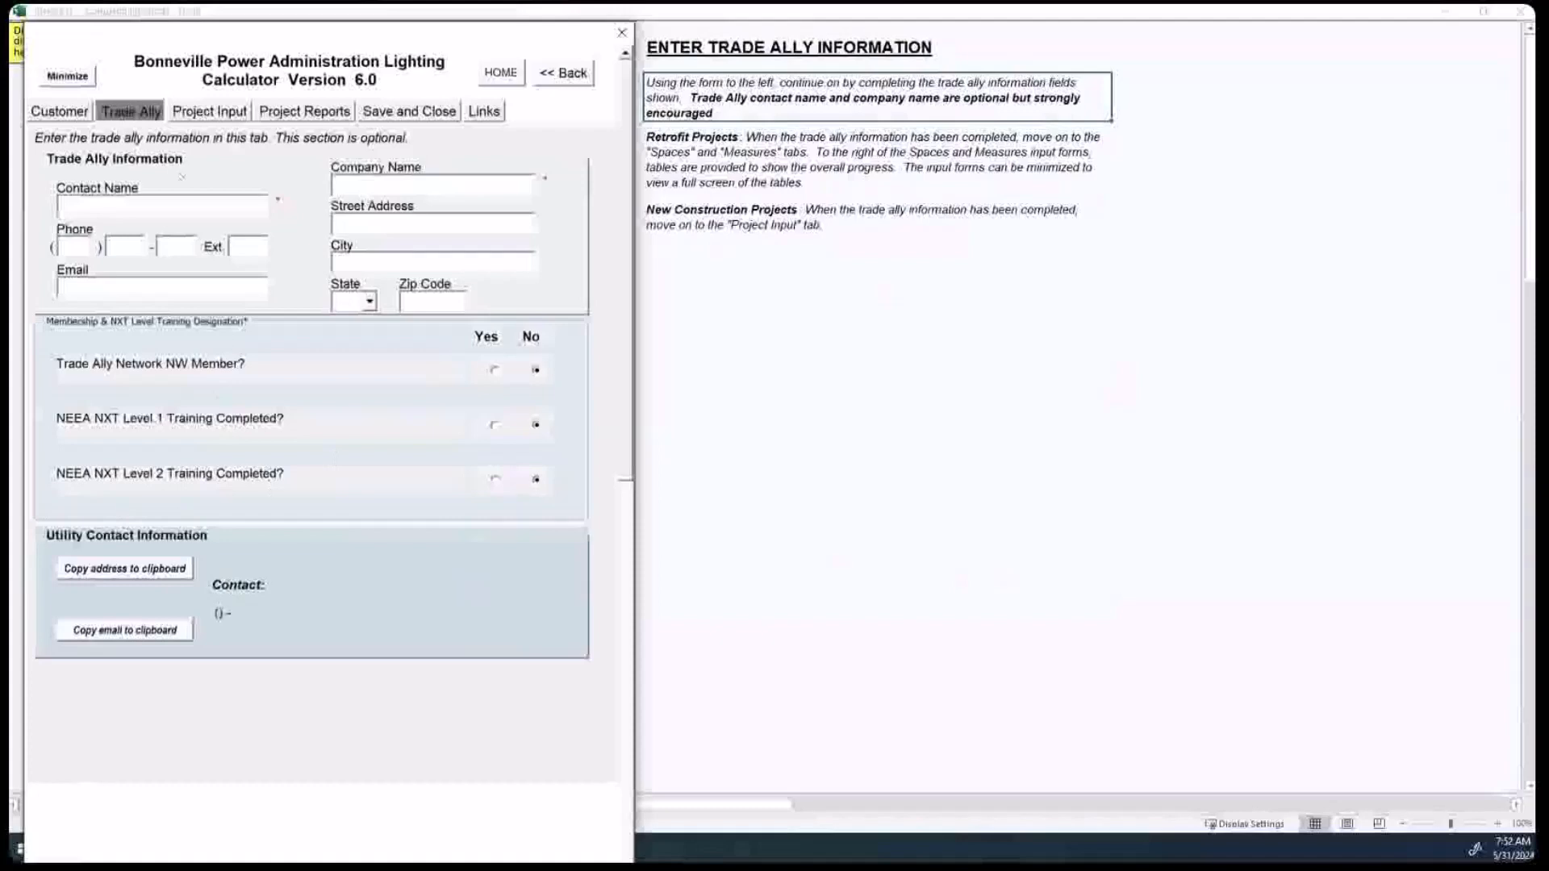
left_click(217, 113)
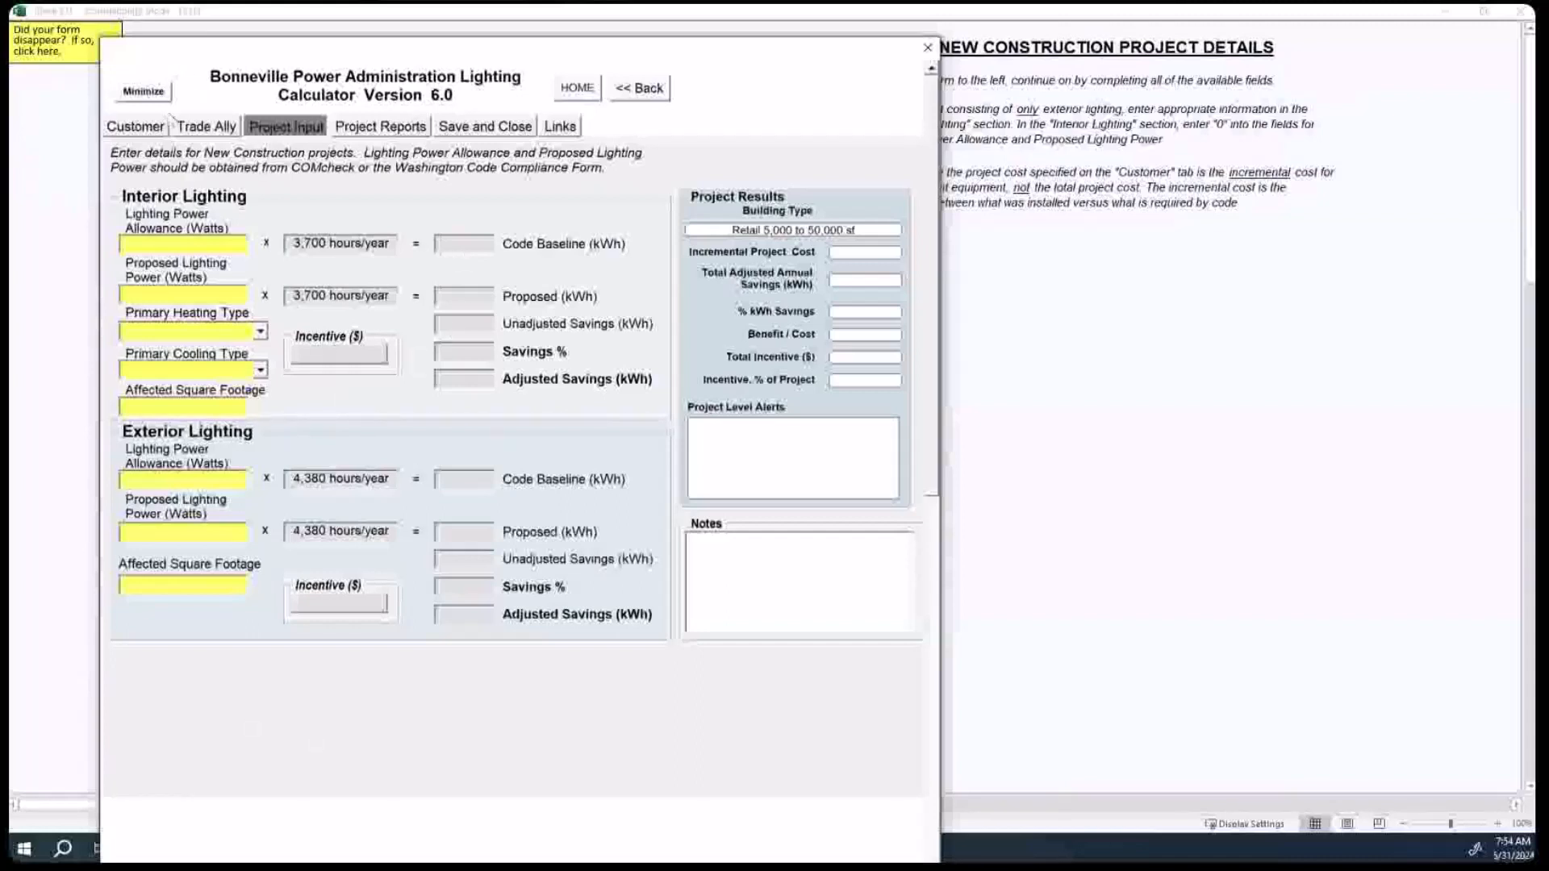
Step: Redefine the project as a retrofit by answering No to the newly constructed question in the Baseline Eligibility Checklist, and continue
left_click(578, 88)
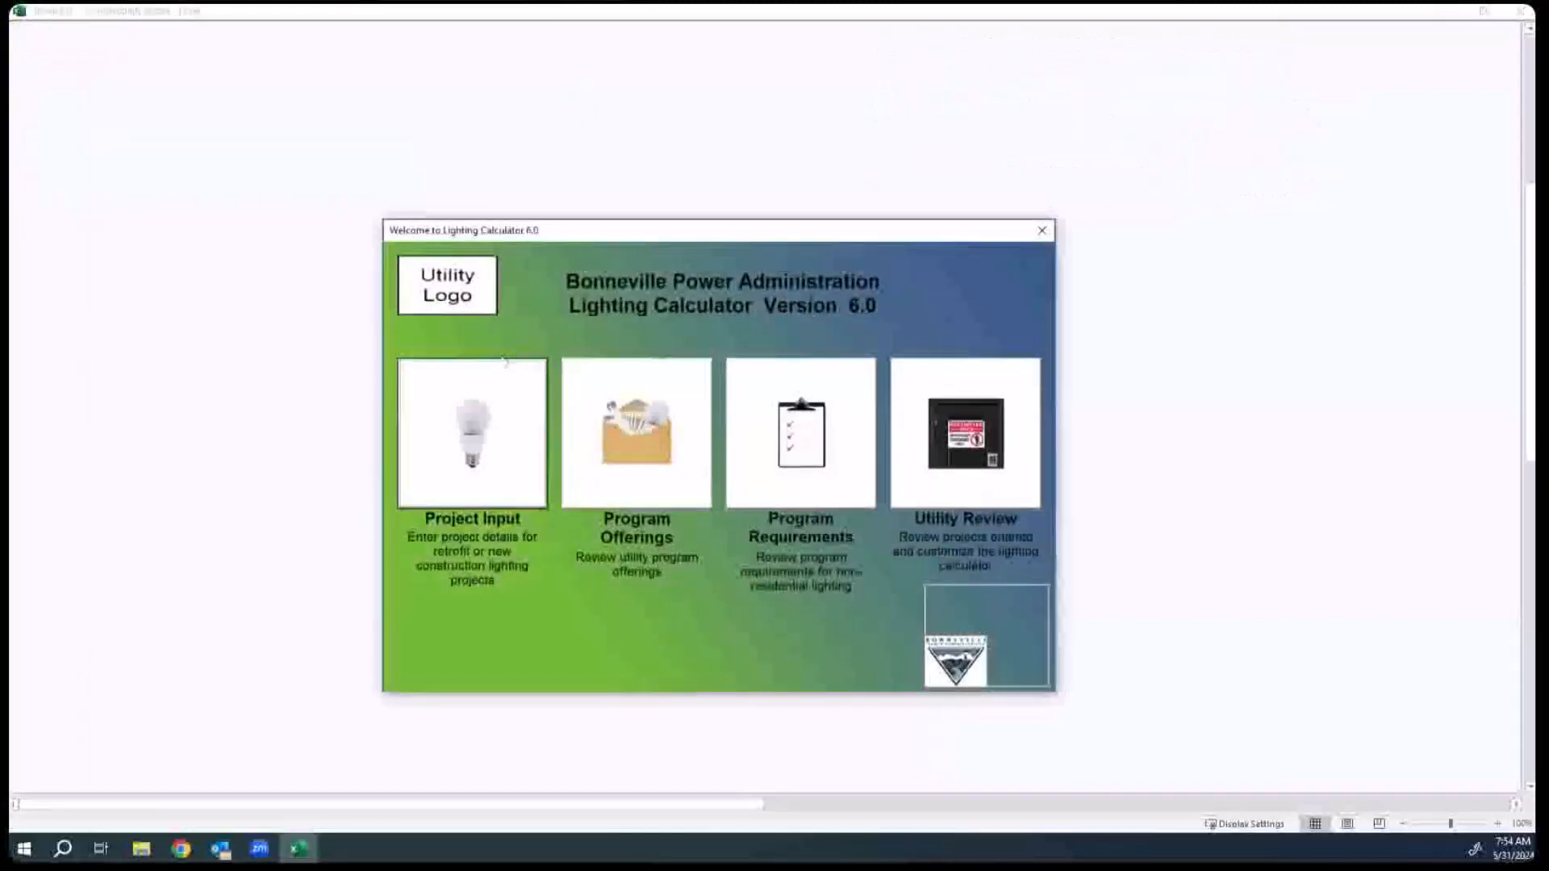
left_click(487, 399)
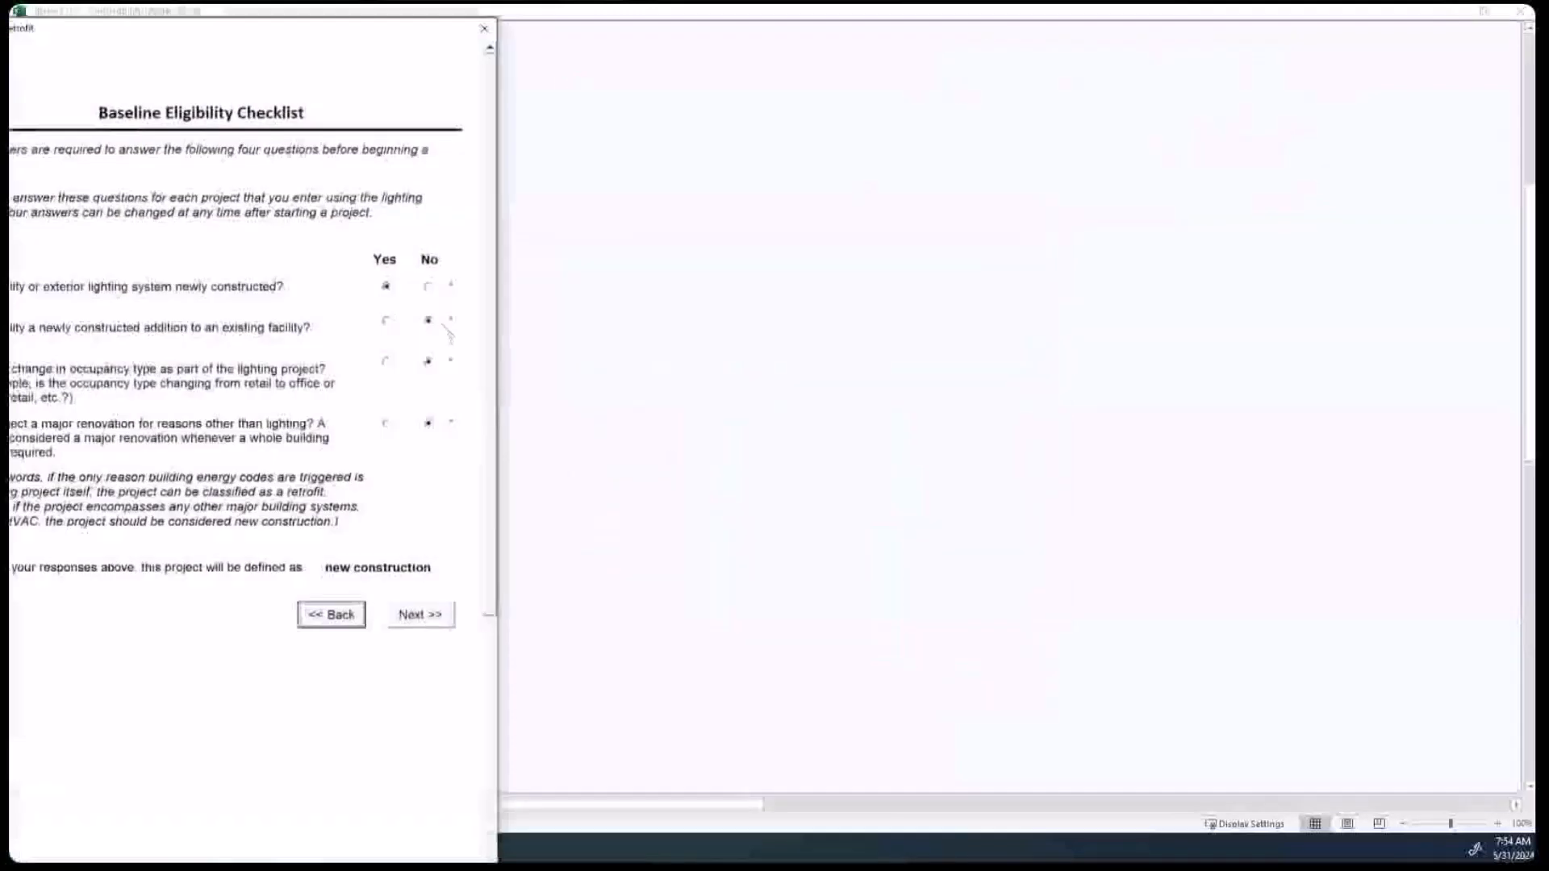
left_click(427, 286)
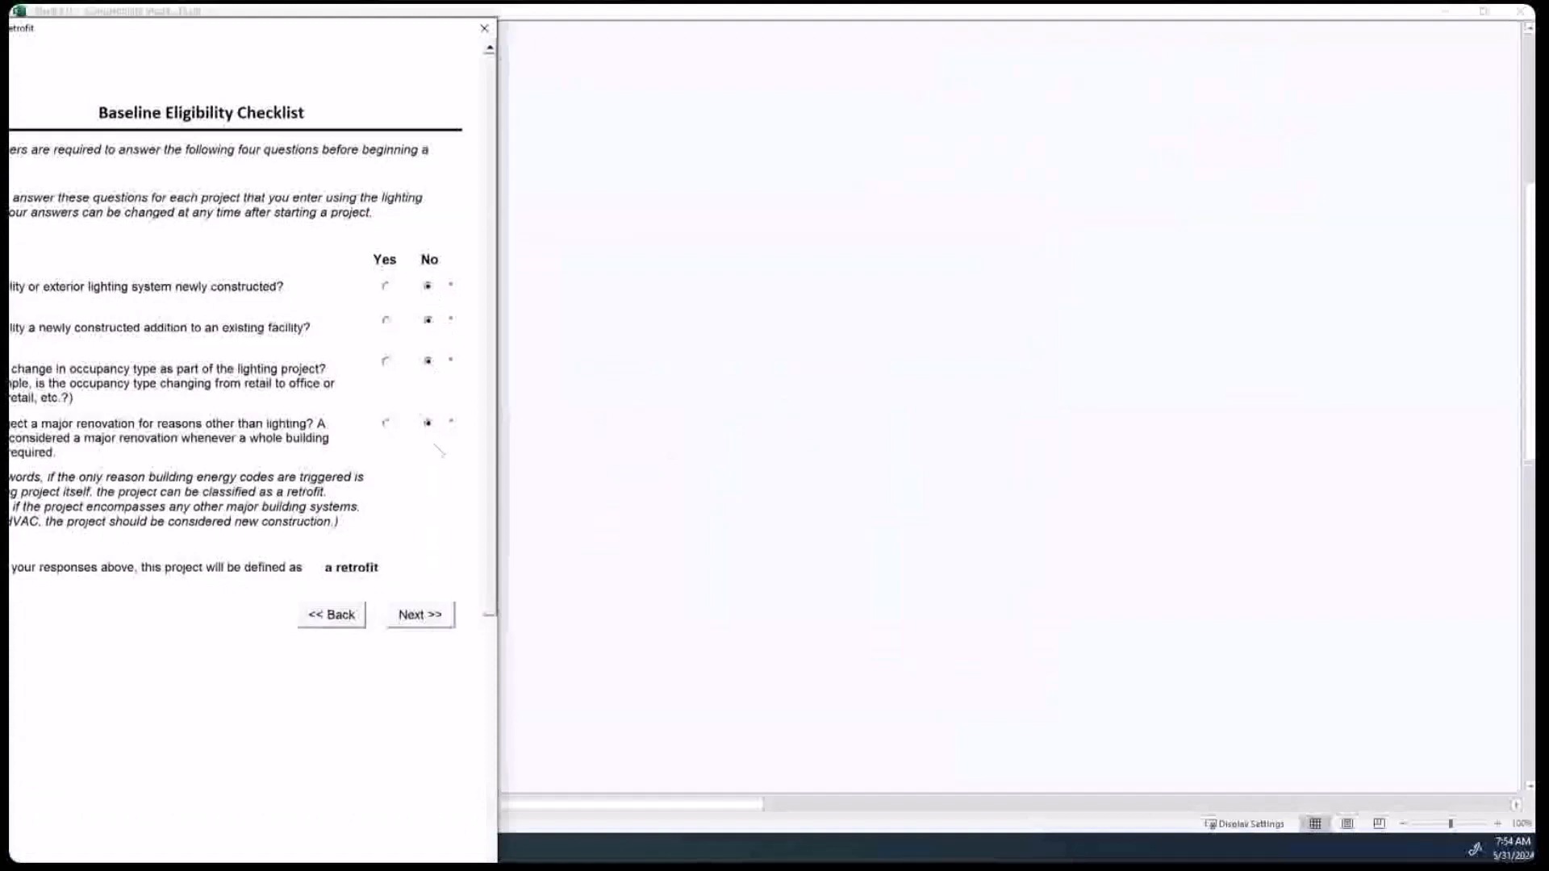
left_click(418, 617)
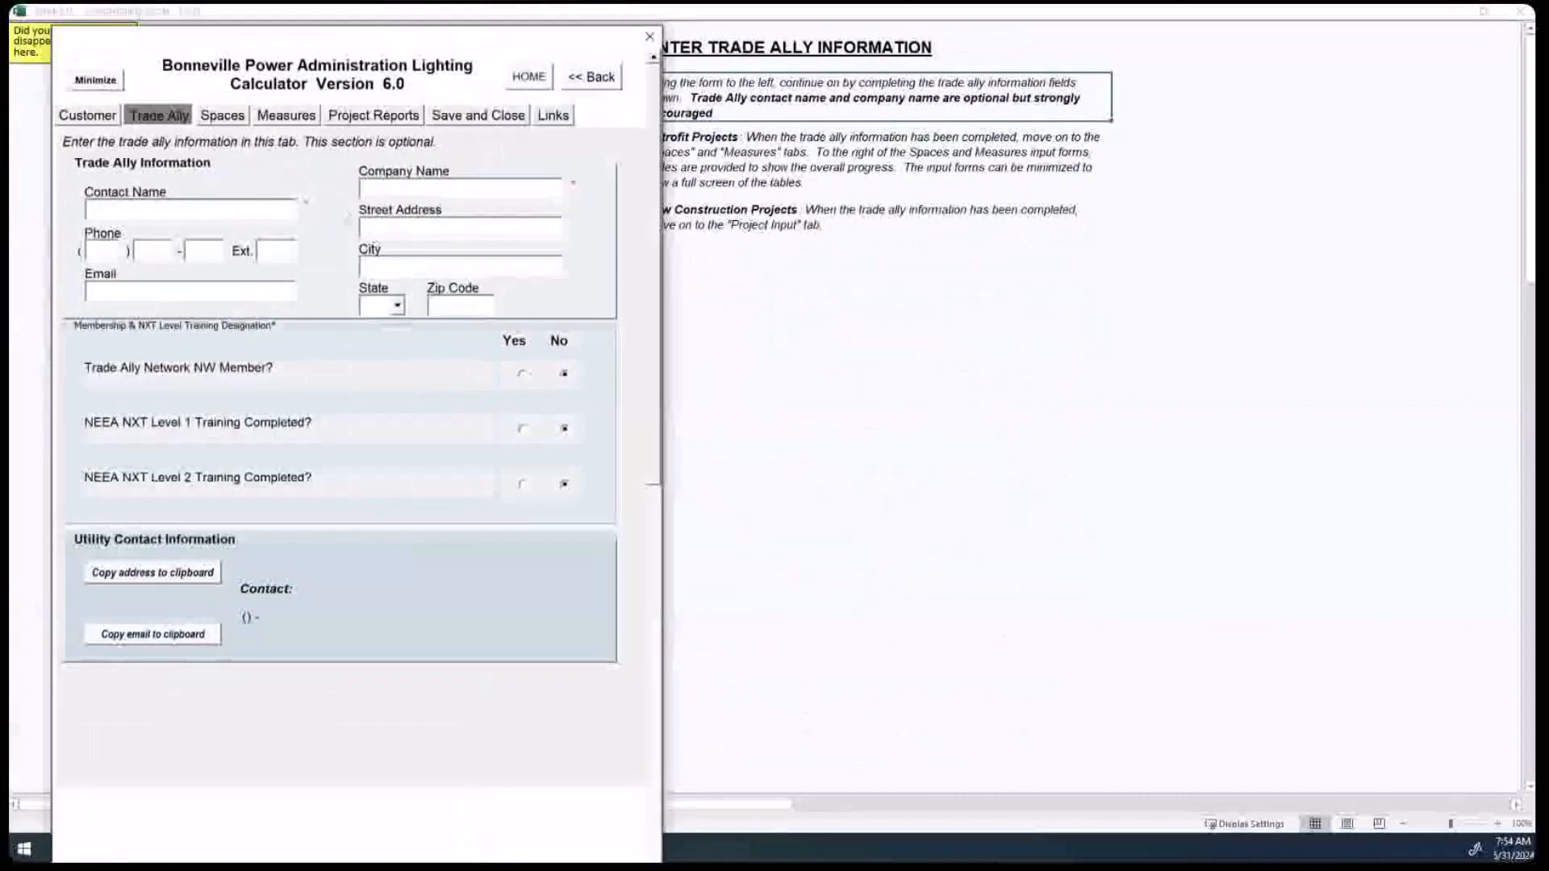
Step: Set the primary building schedule in Spaces to 10 hours Monday through Friday, 0 on Saturday and Sunday, for 52 weeks per year
left_click(224, 117)
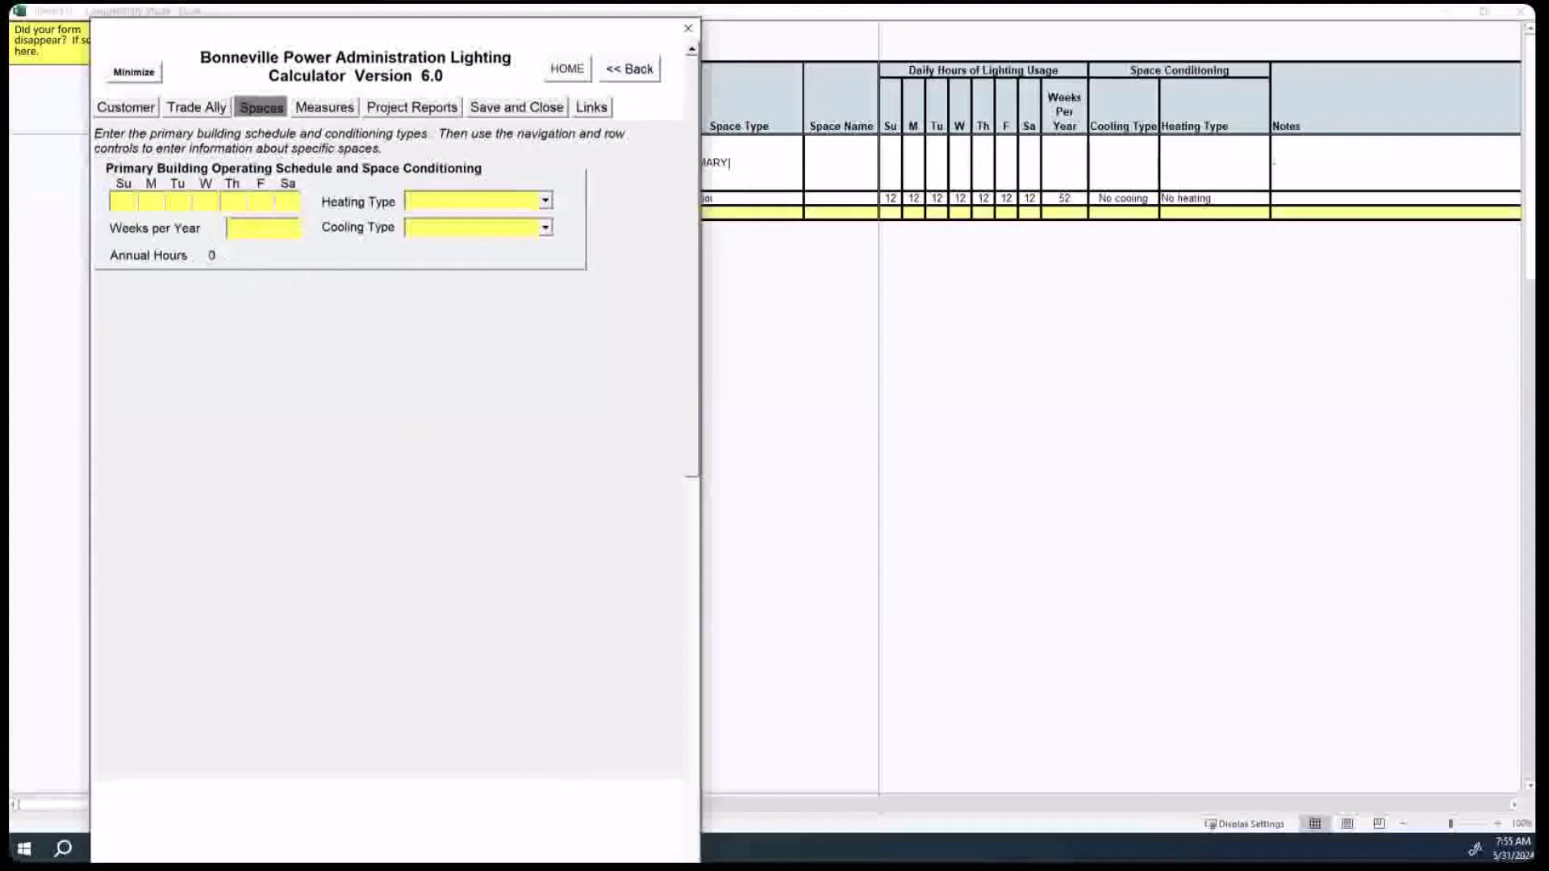
left_click(129, 203)
type("0")
type("10")
key("Tab")
type("10")
key("Tab")
type("10")
key("Tab")
type("10100")
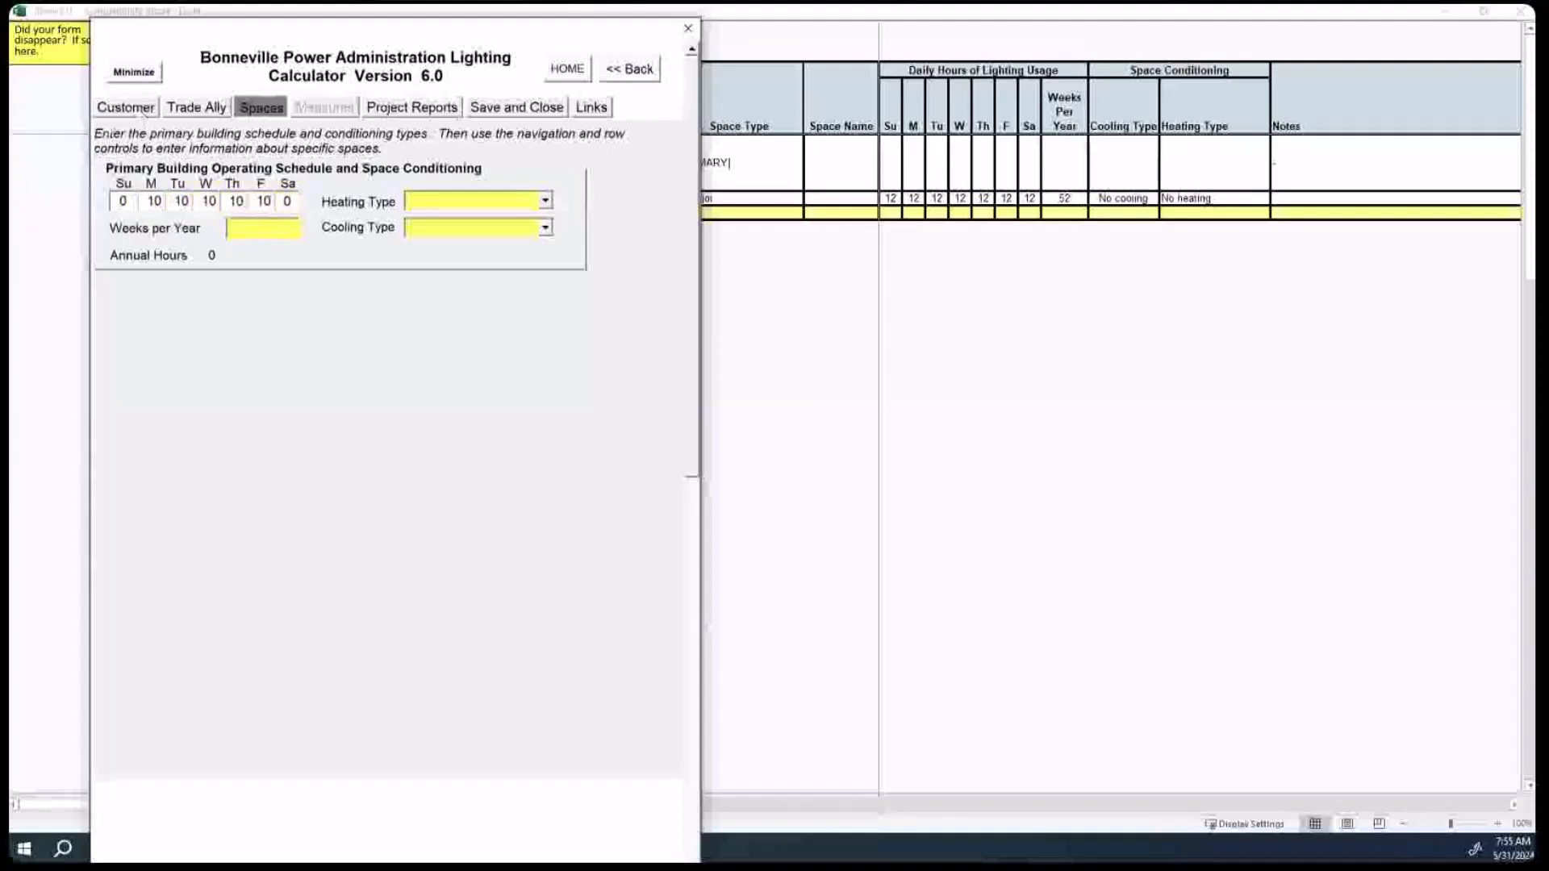
left_click(270, 224)
type("52")
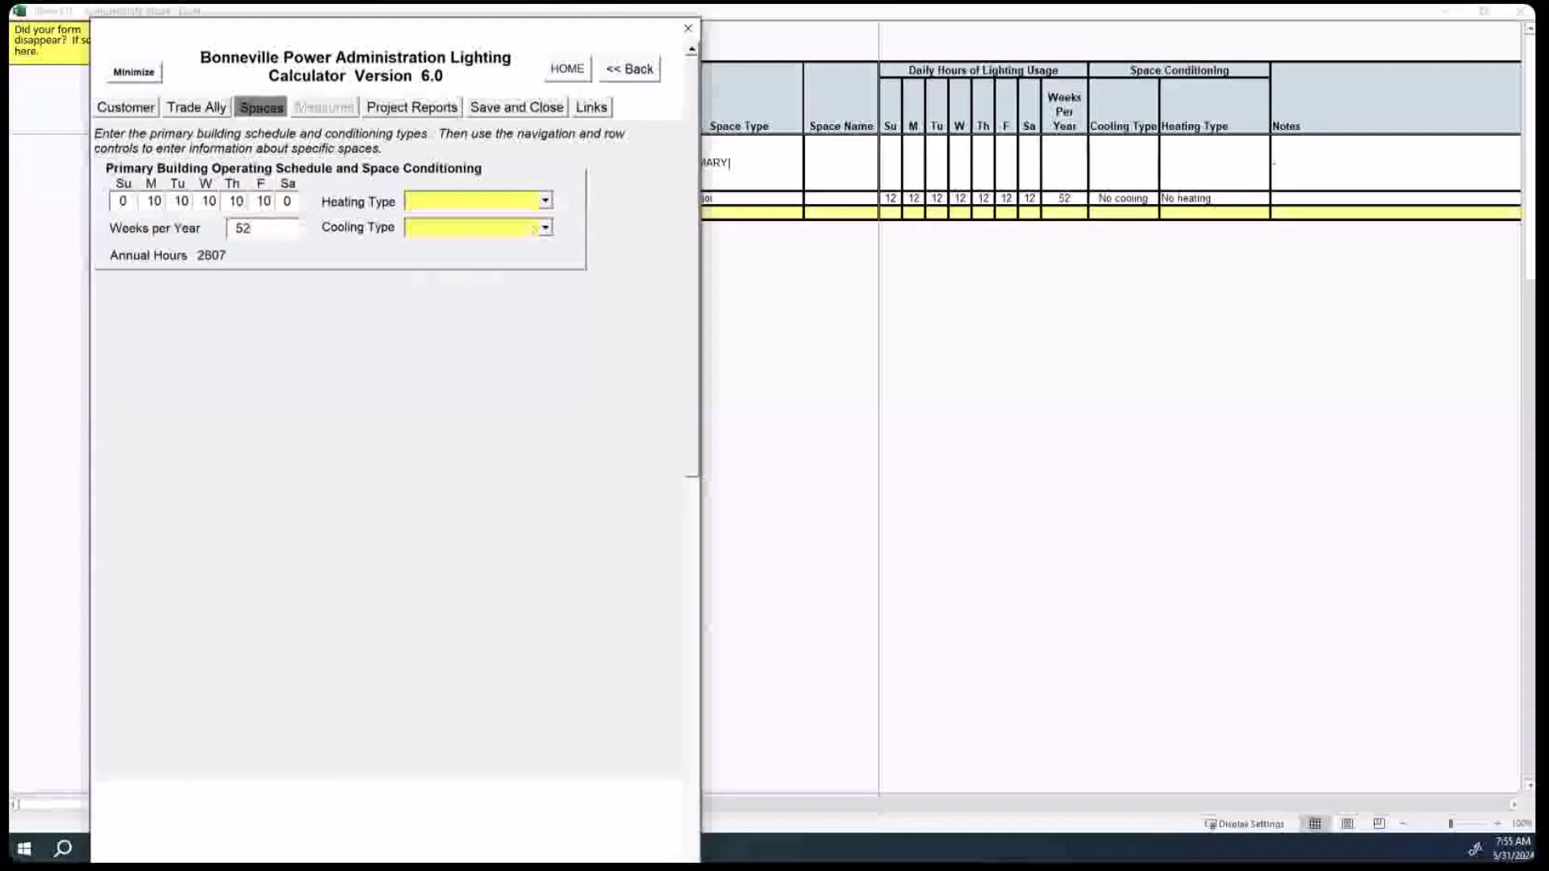
Step: Set the primary space conditioning to Gas, oil, or biomass heating and Air cond./Heat pump cooling
left_click(544, 201)
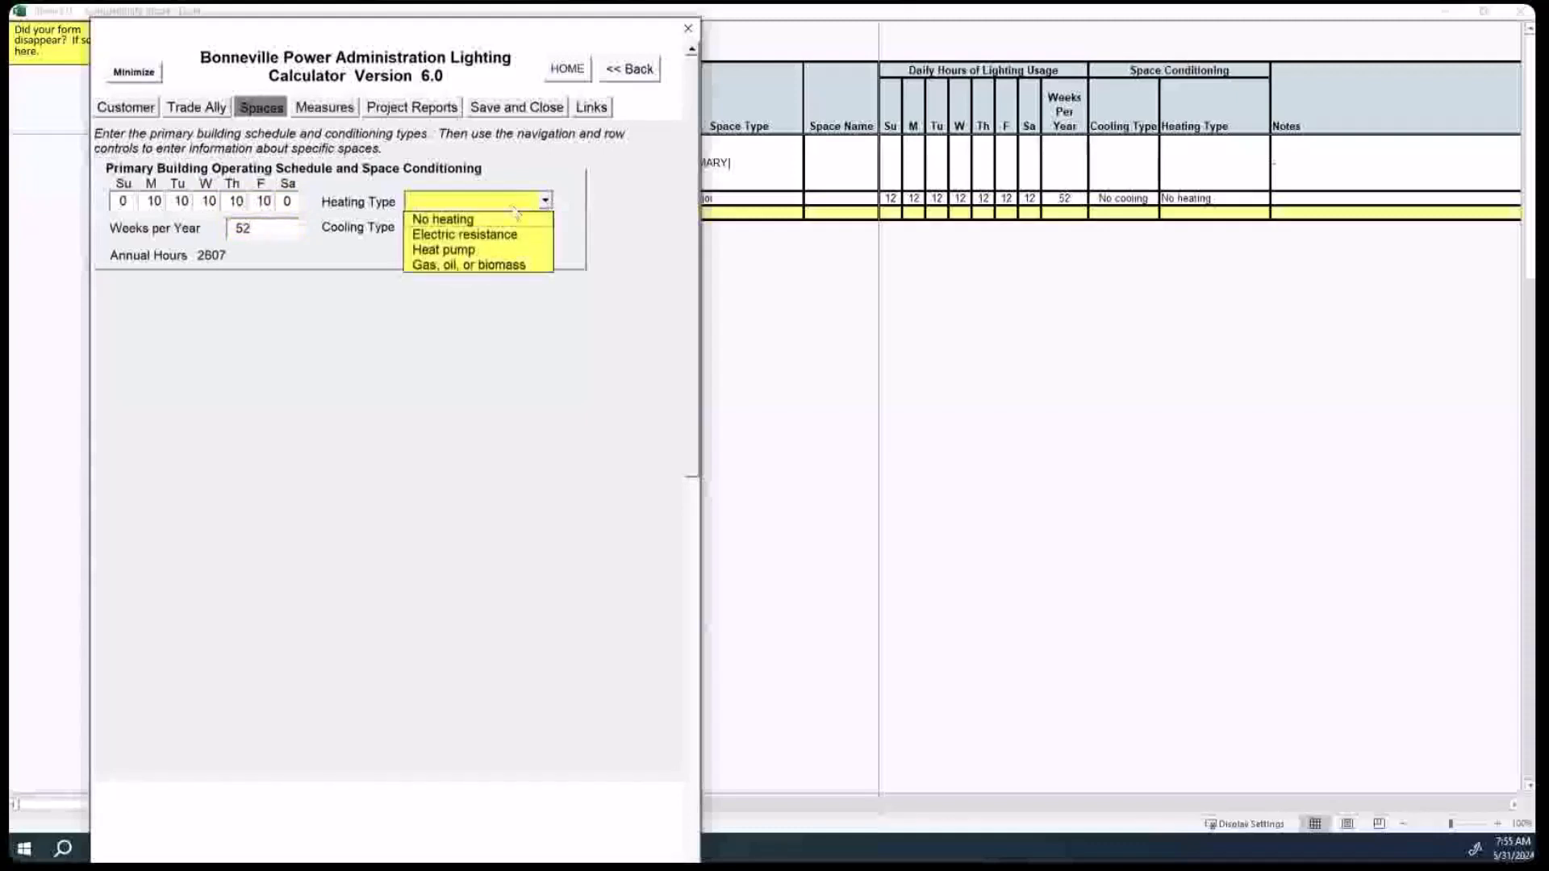
left_click(502, 265)
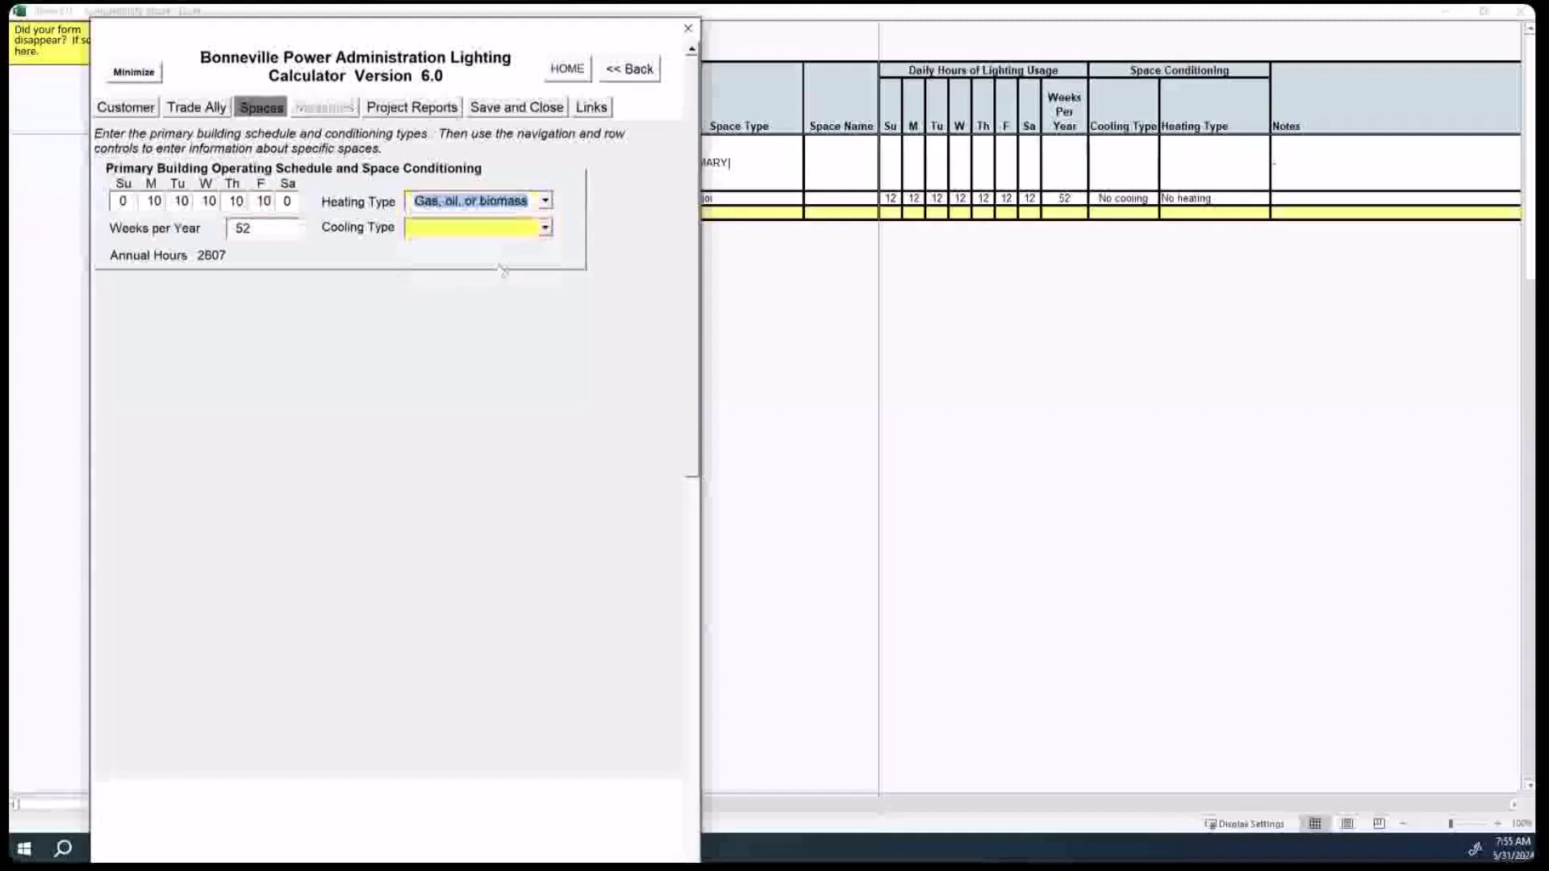
left_click(546, 228)
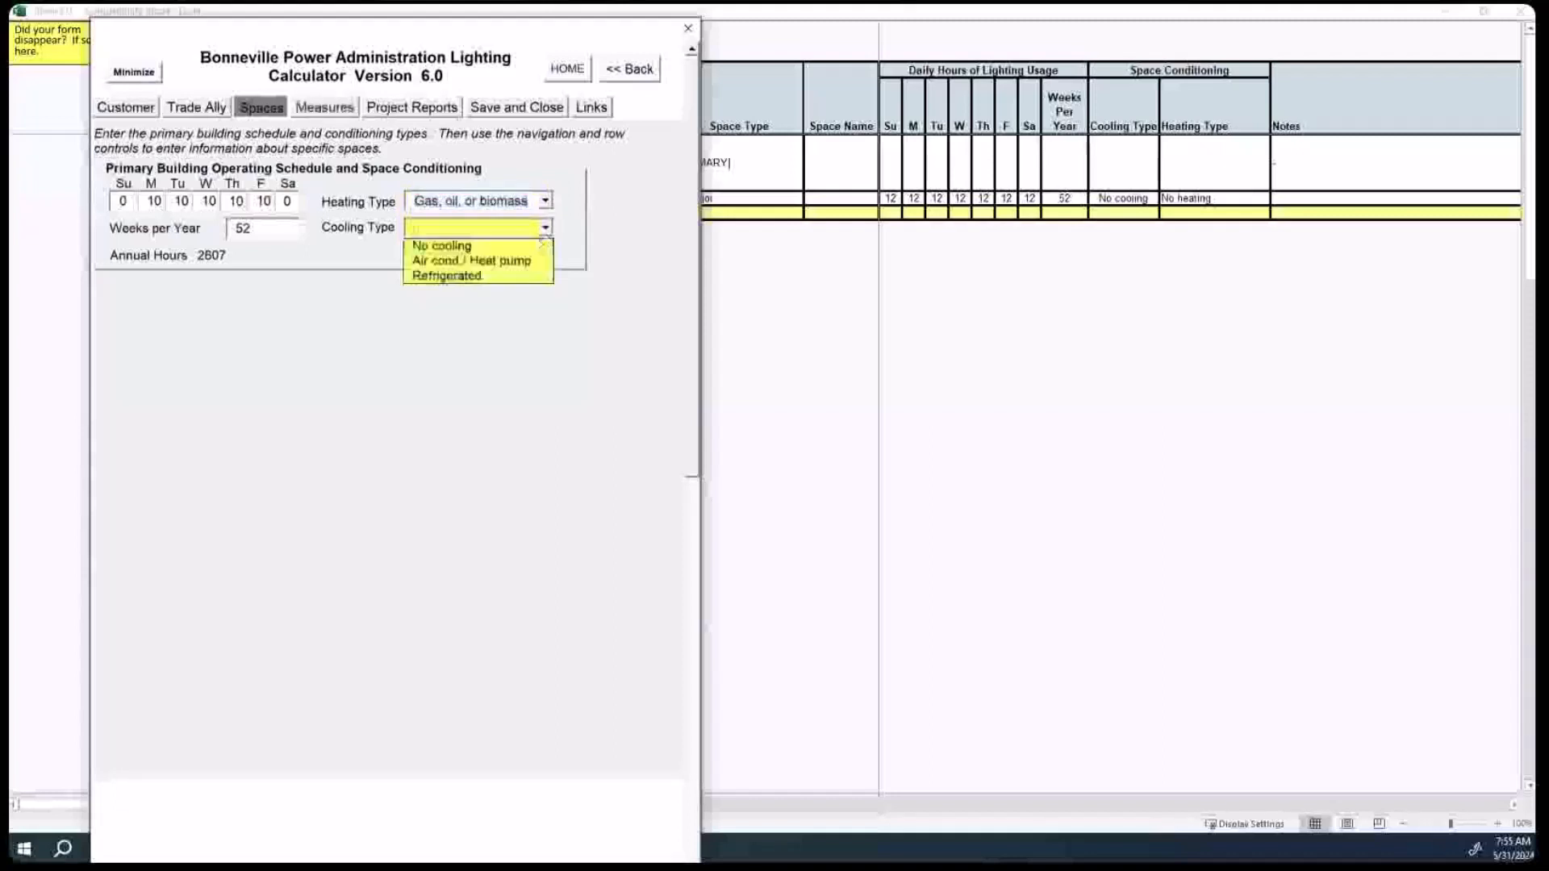
left_click(507, 259)
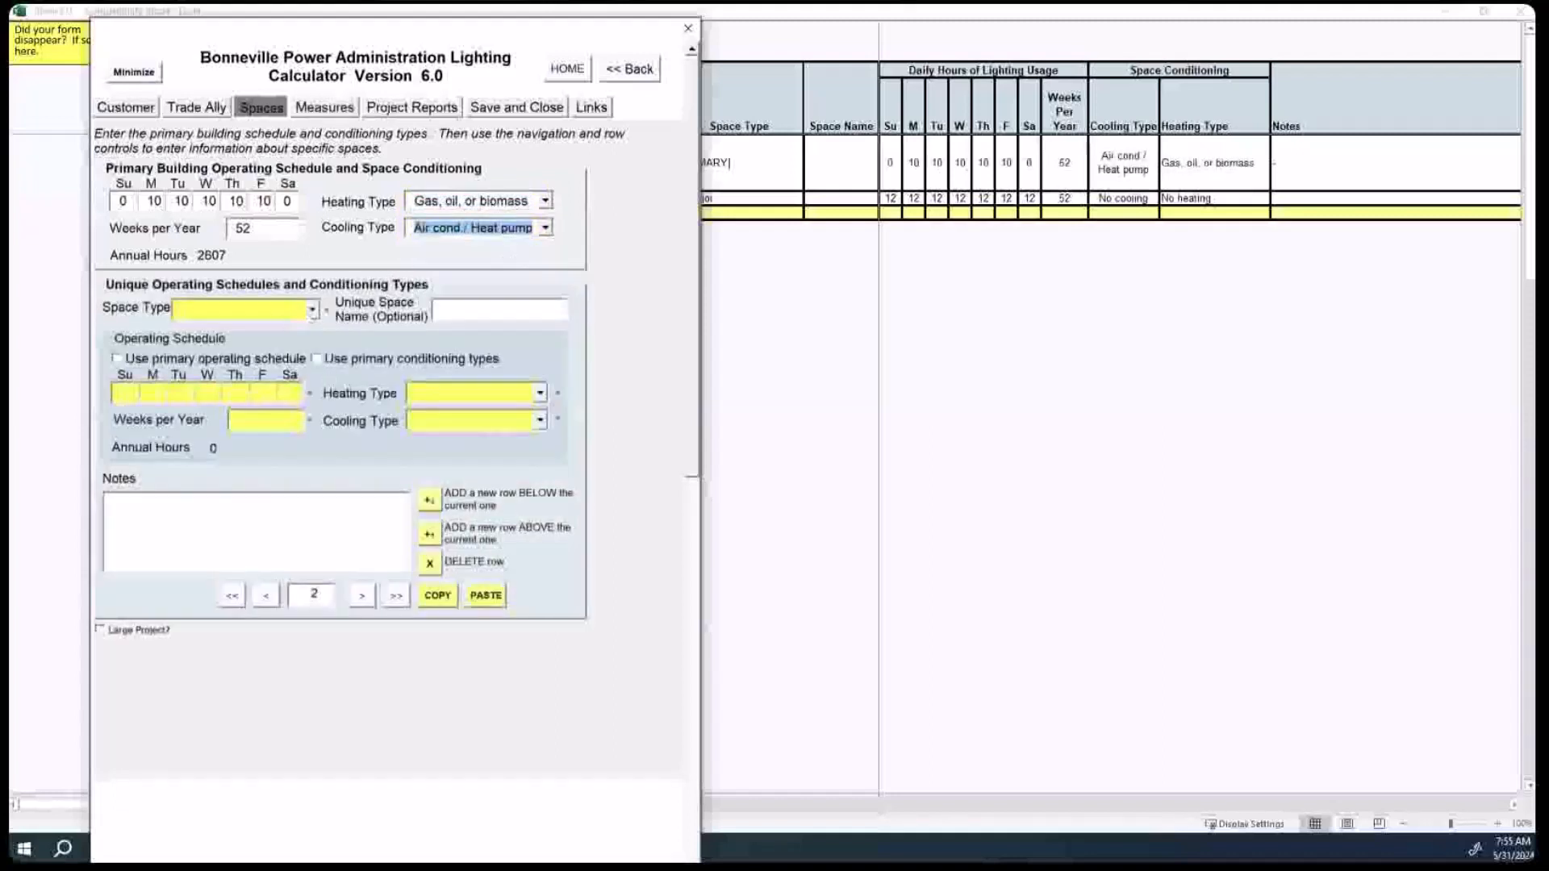
Step: Define an Open Office space that uses the primary operating schedule and primary conditioning types
left_click(312, 310)
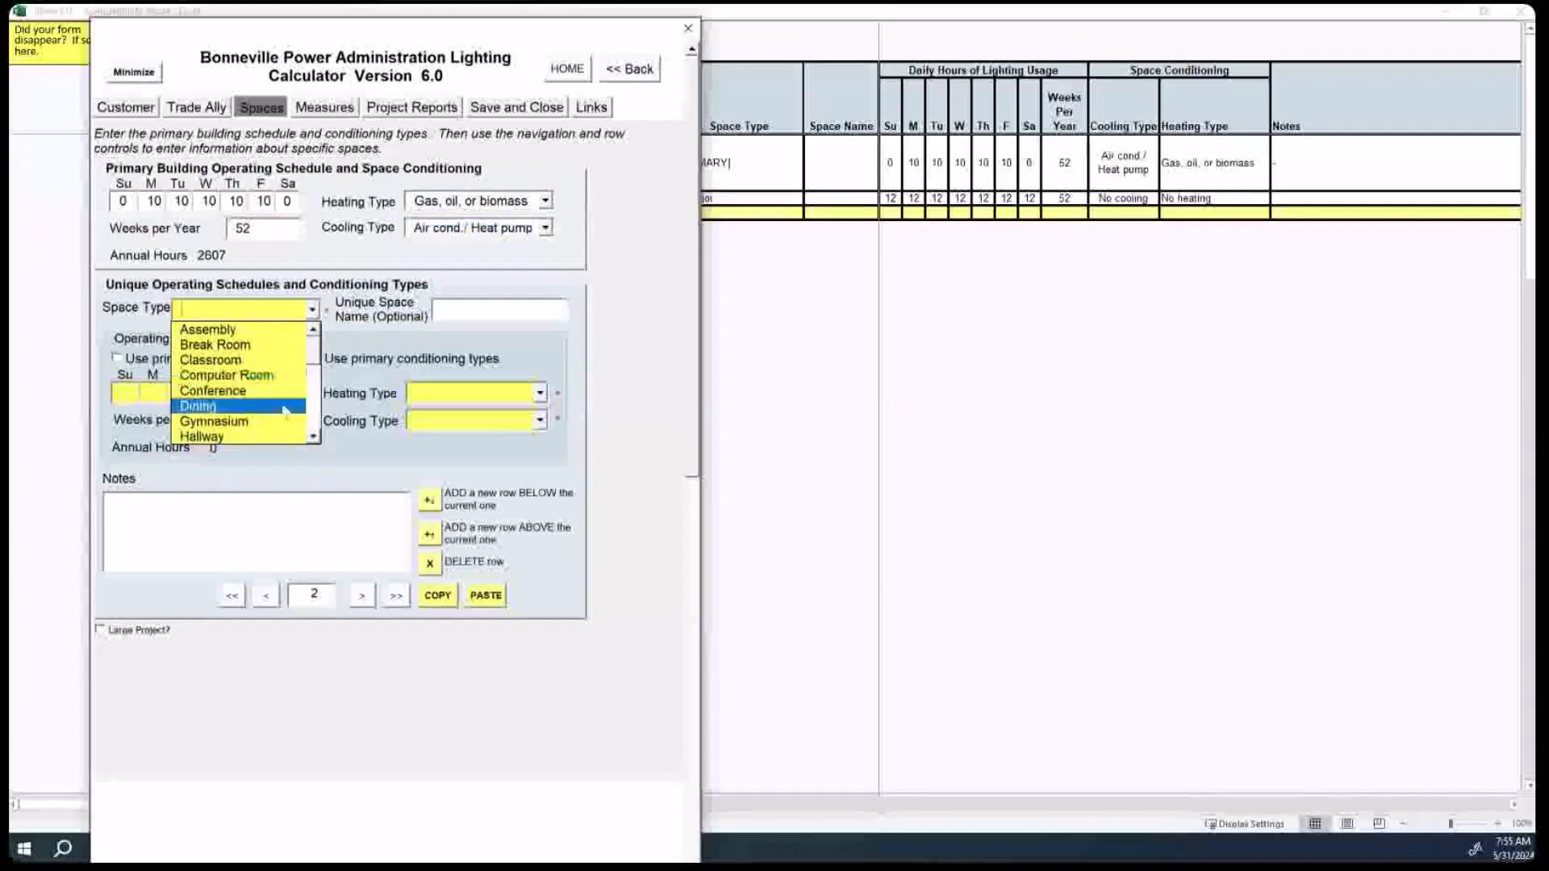
left_click(314, 436)
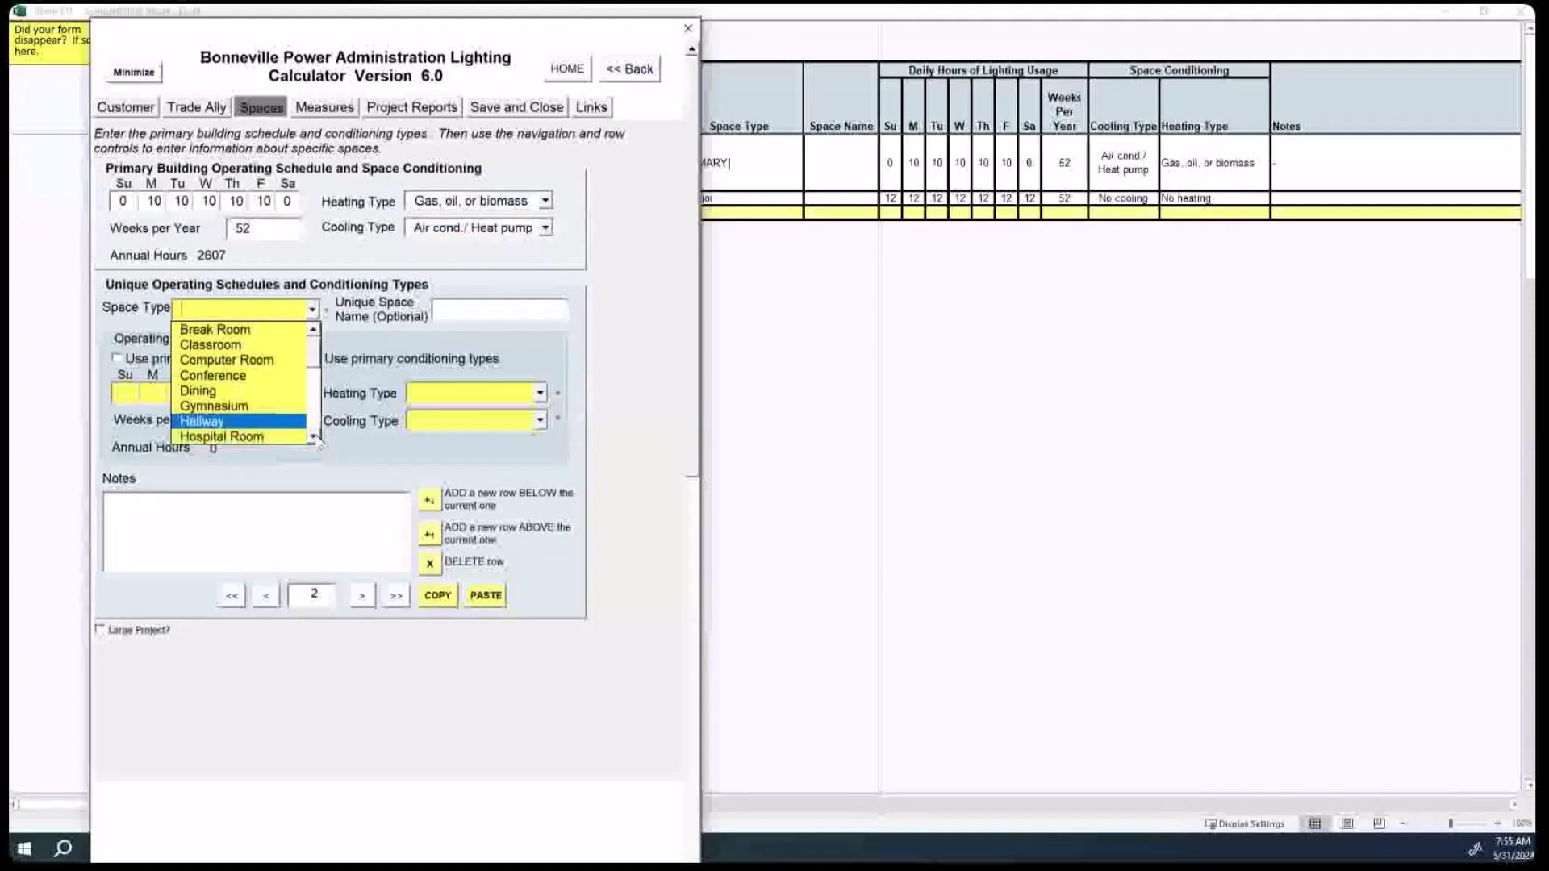
left_click(314, 437)
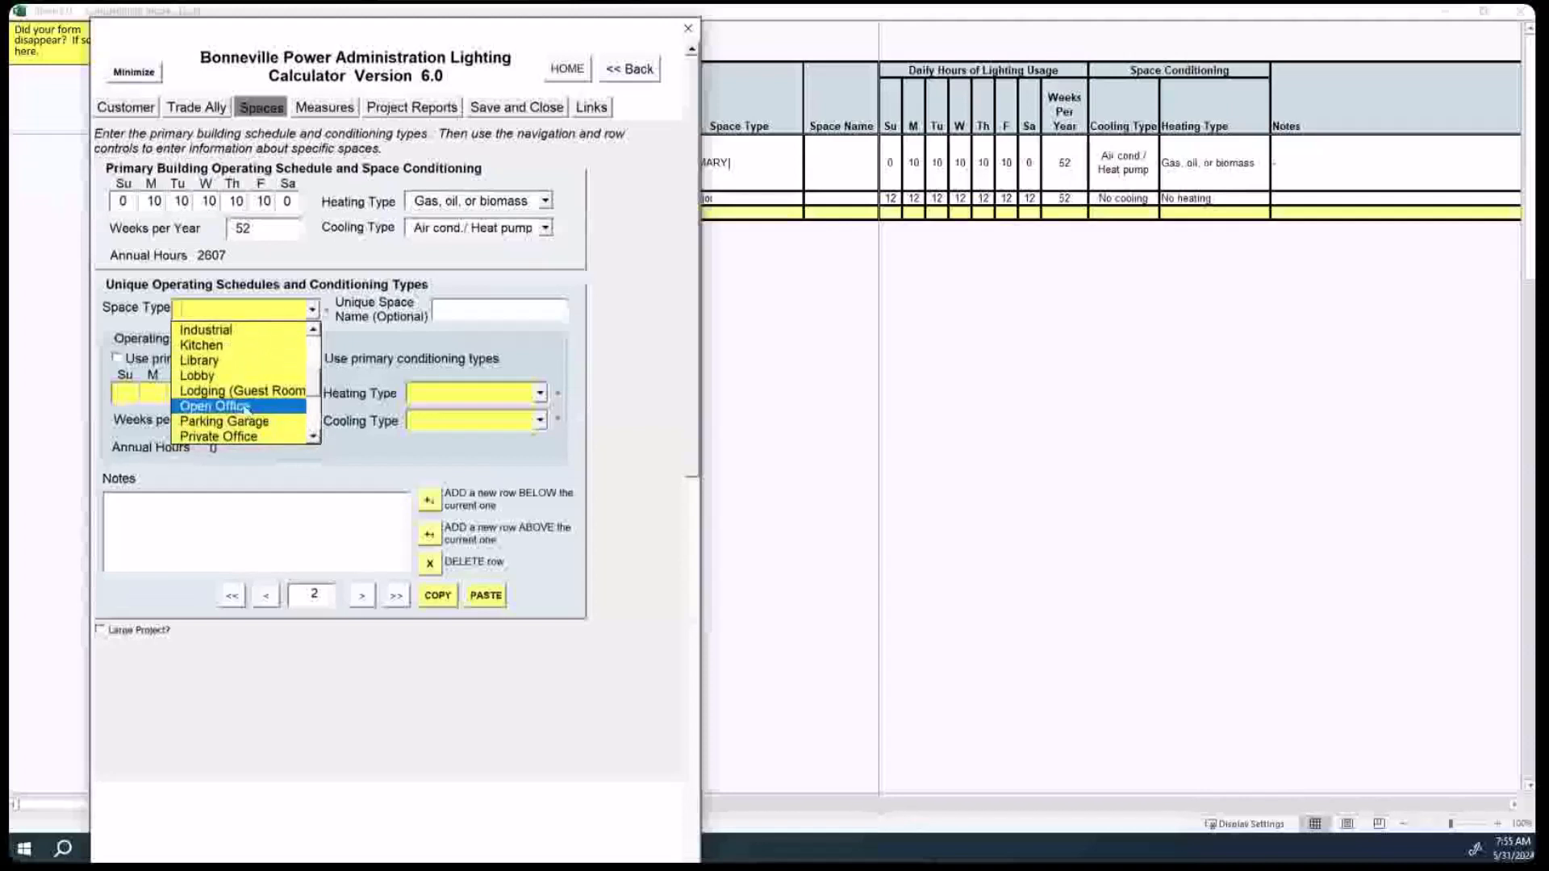
left_click(213, 405)
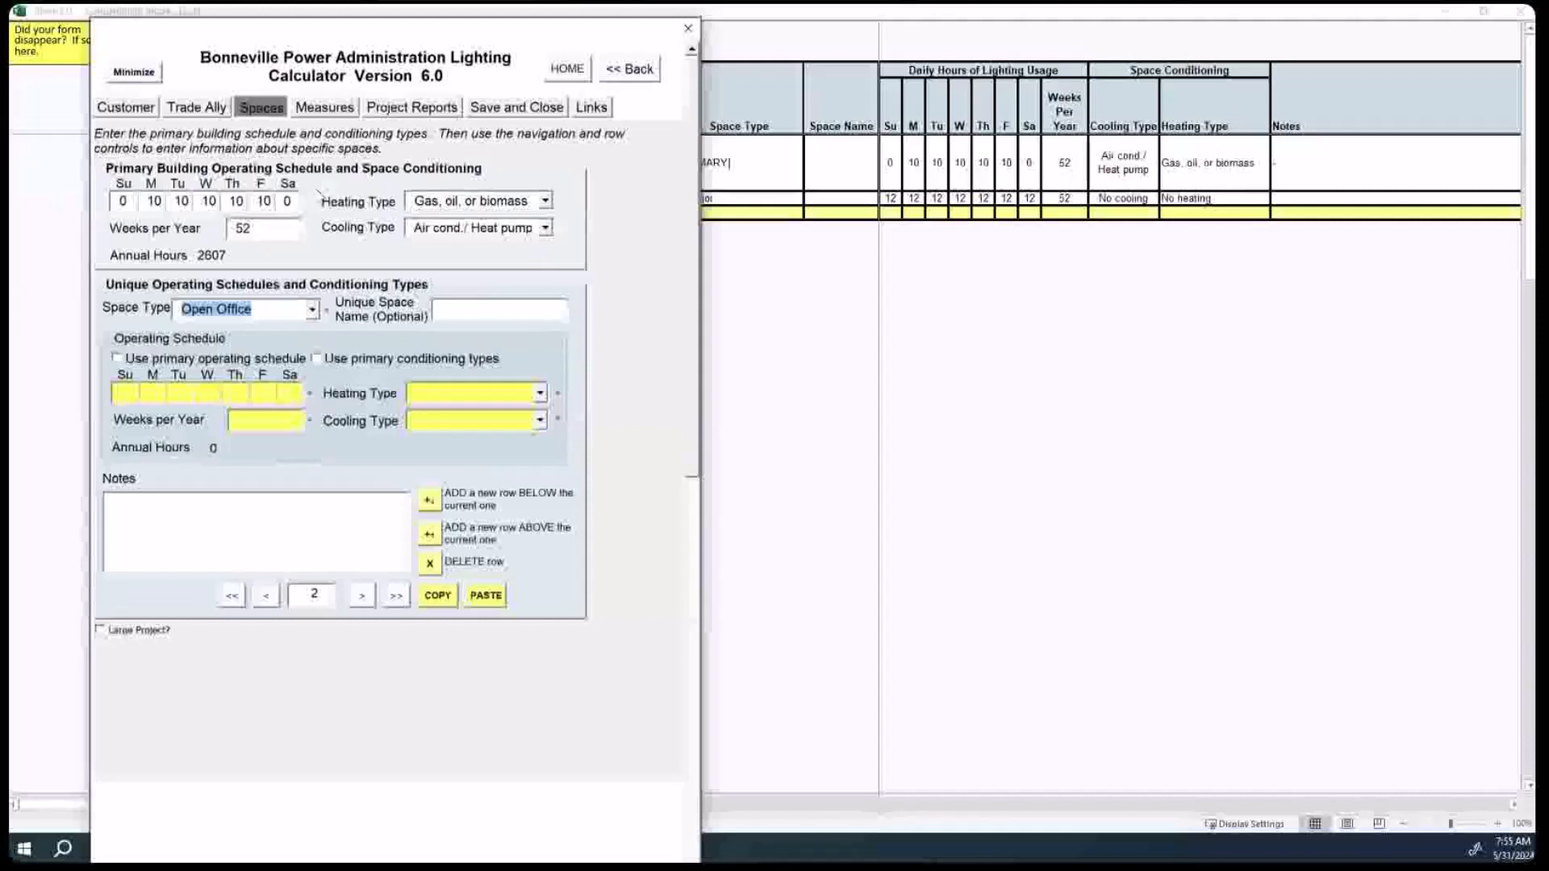
left_click(116, 358)
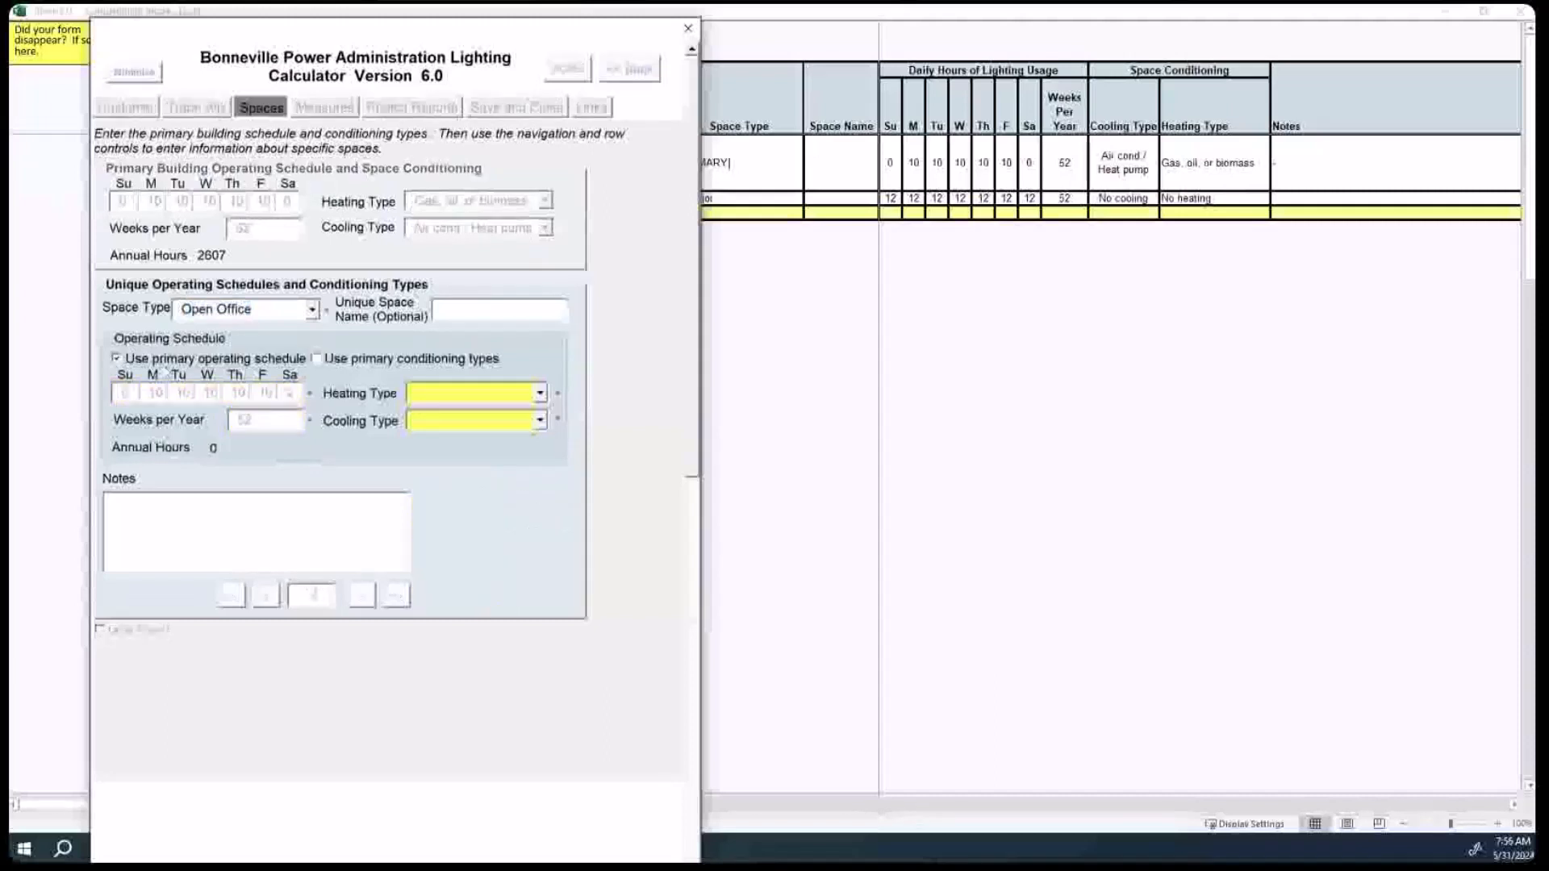
left_click(316, 358)
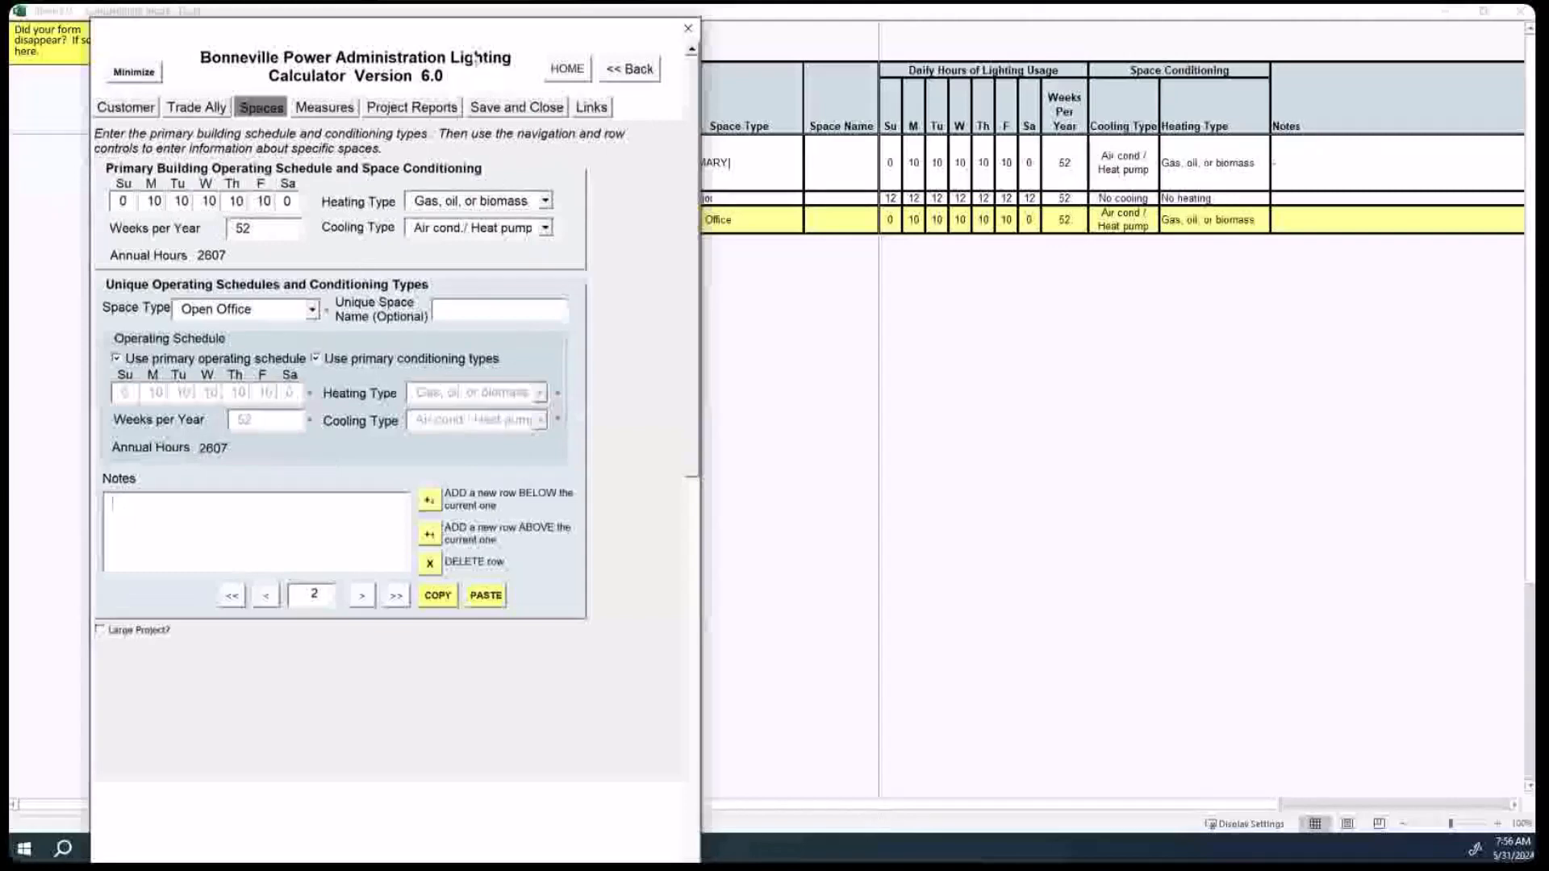
Step: Add a Restroom space below the Open Office row, using the primary operating schedule and primary conditioning types
left_click_drag(436, 33, 374, 20)
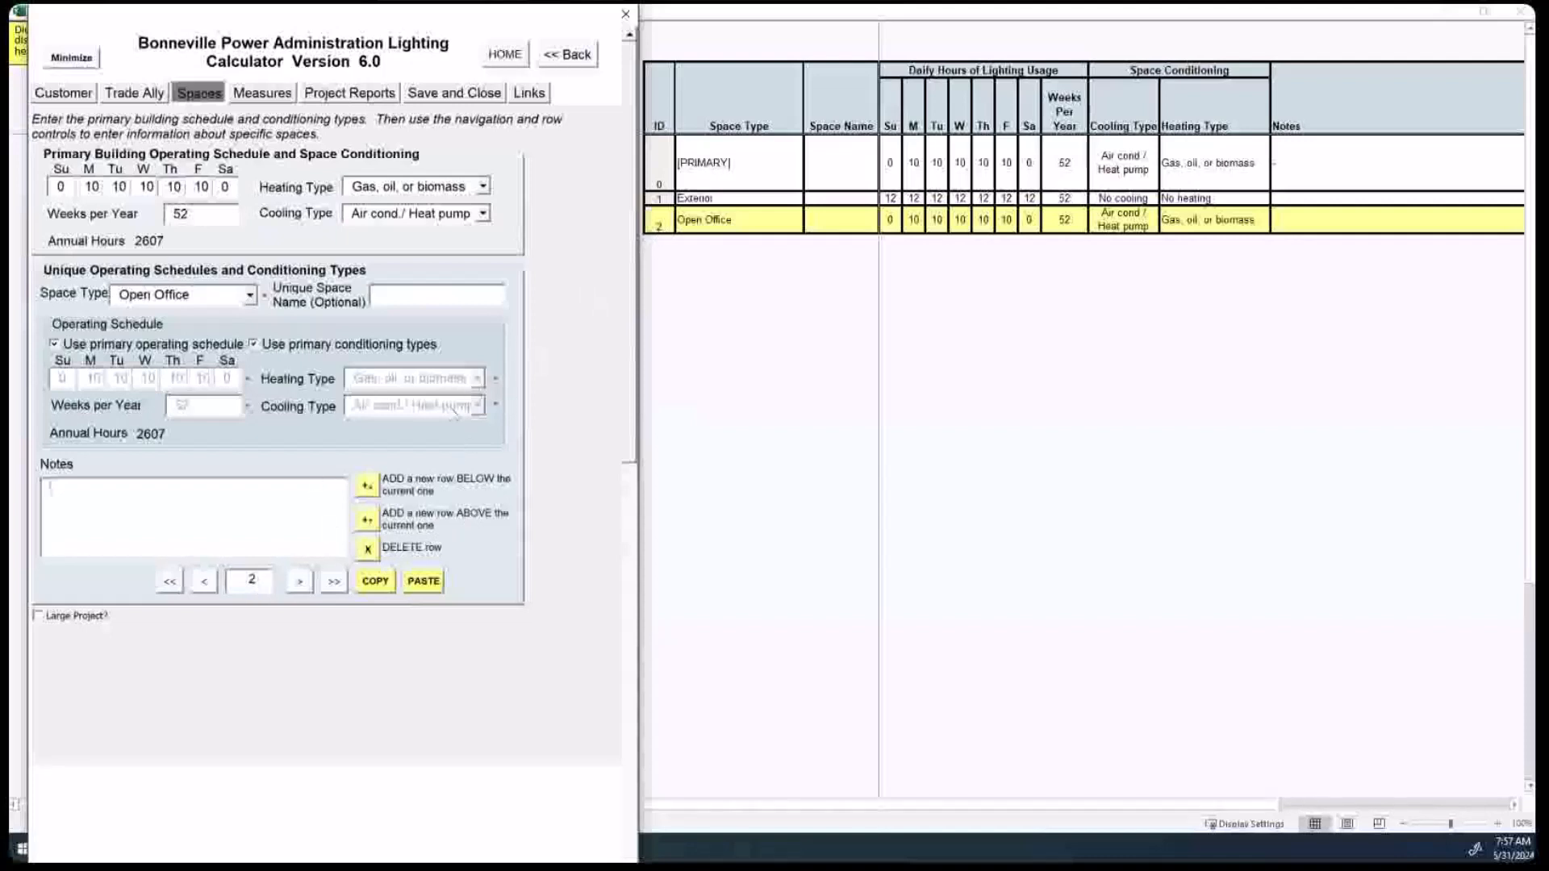
left_click(367, 486)
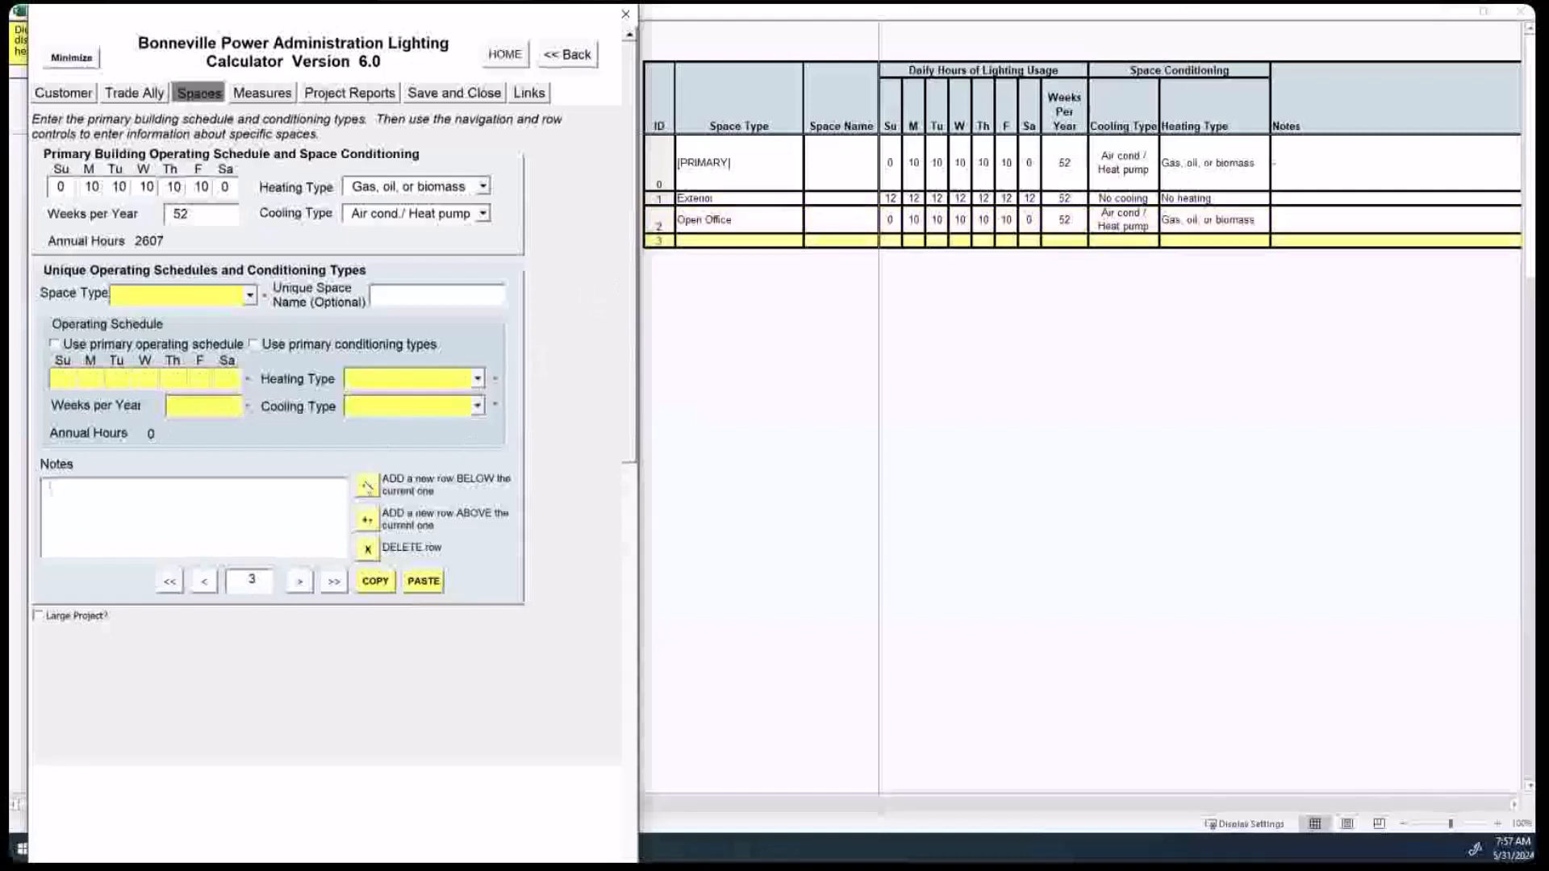
left_click(250, 296)
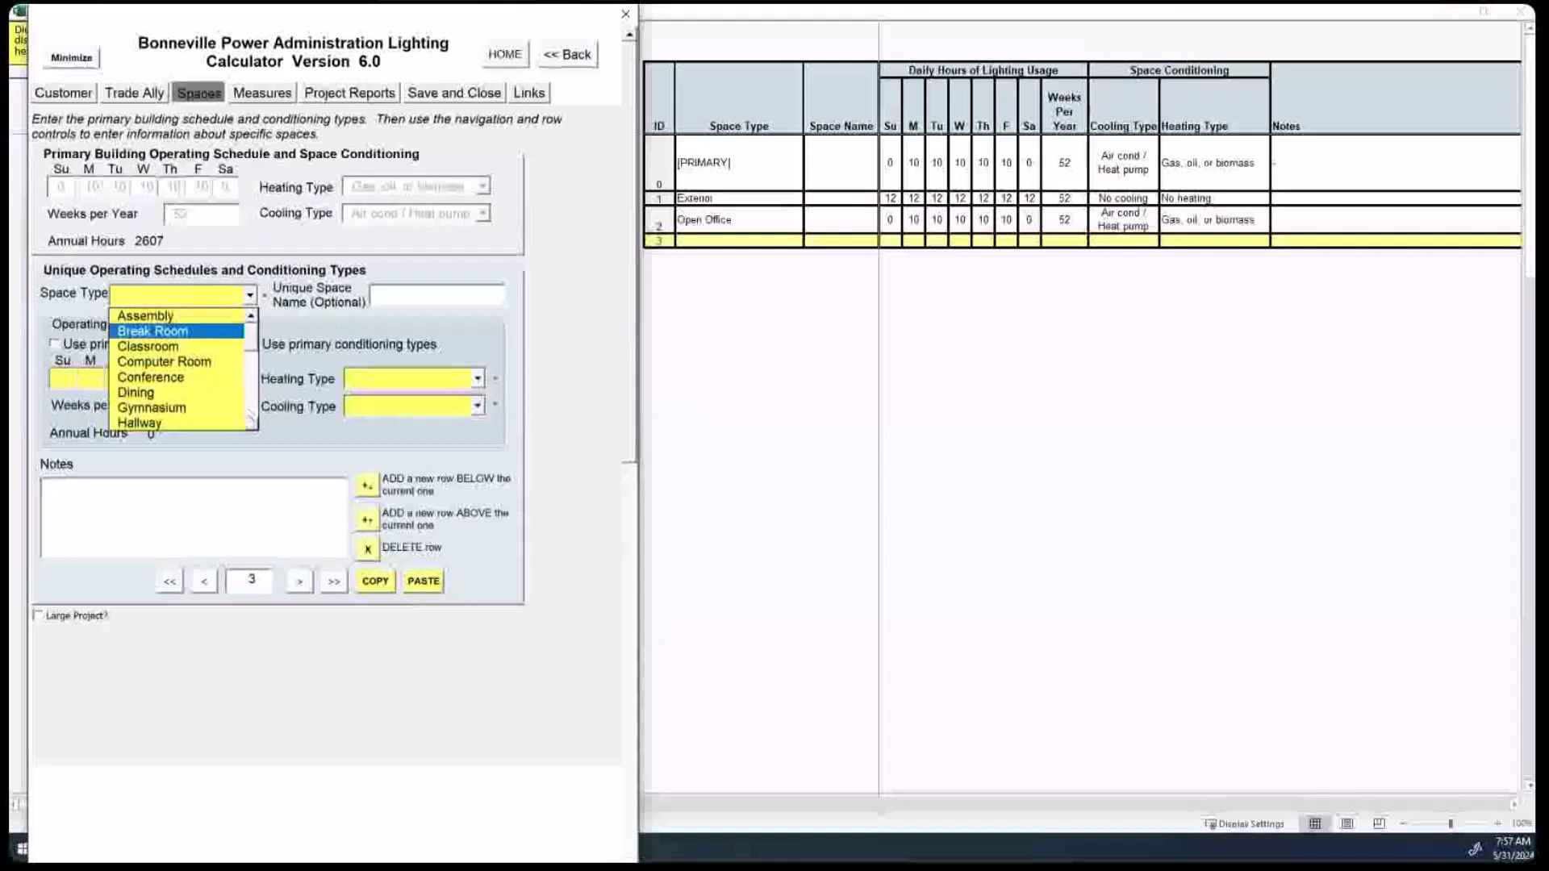
scroll(251, 418, "down", 4)
scroll(250, 423, "down", 3)
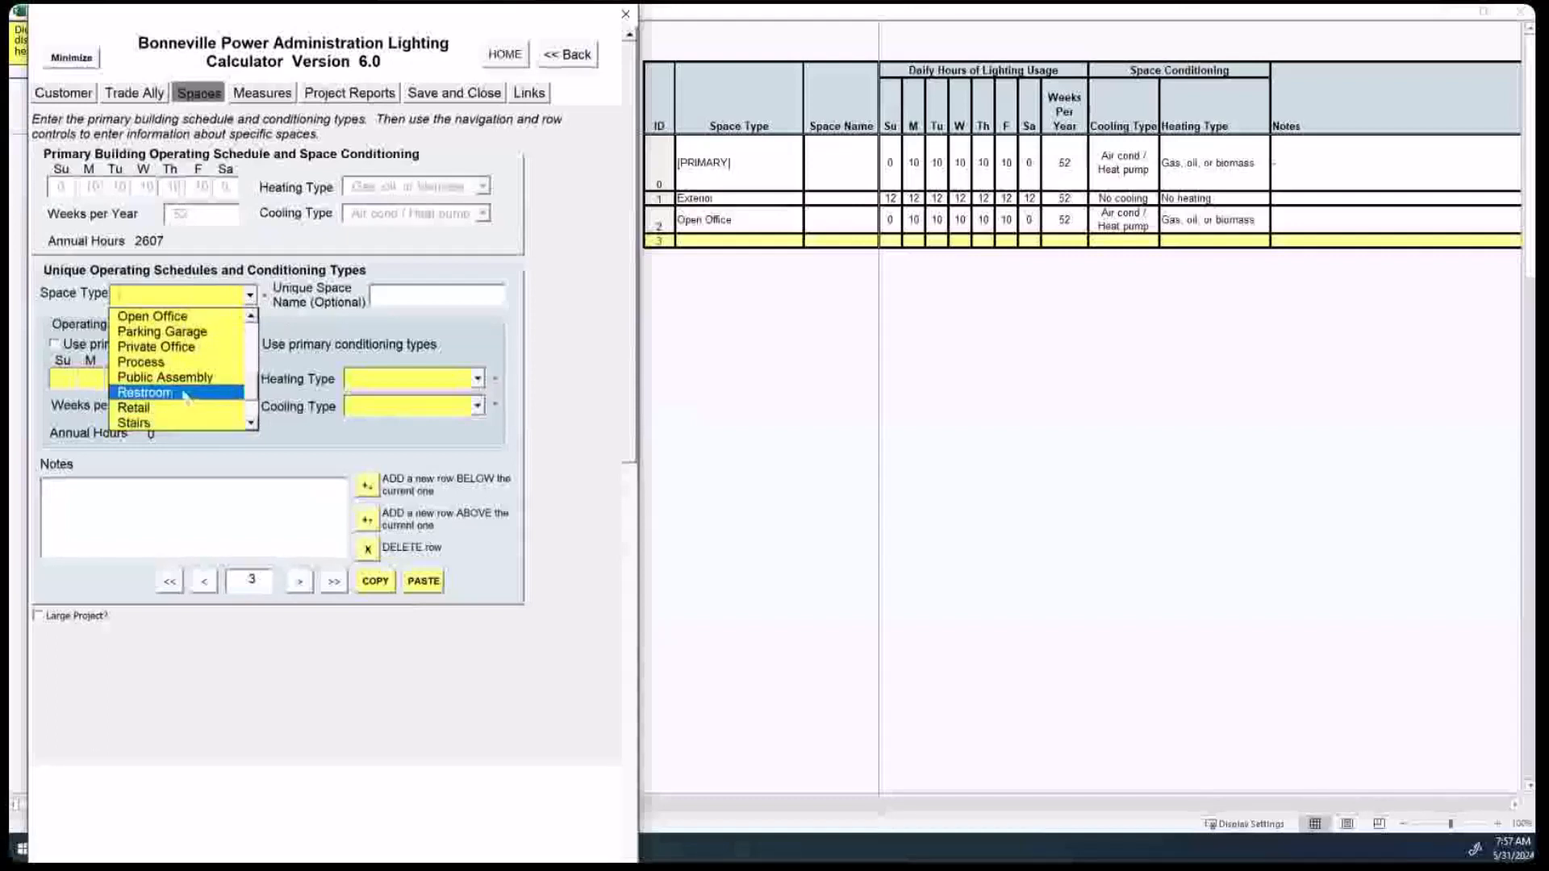
left_click(186, 394)
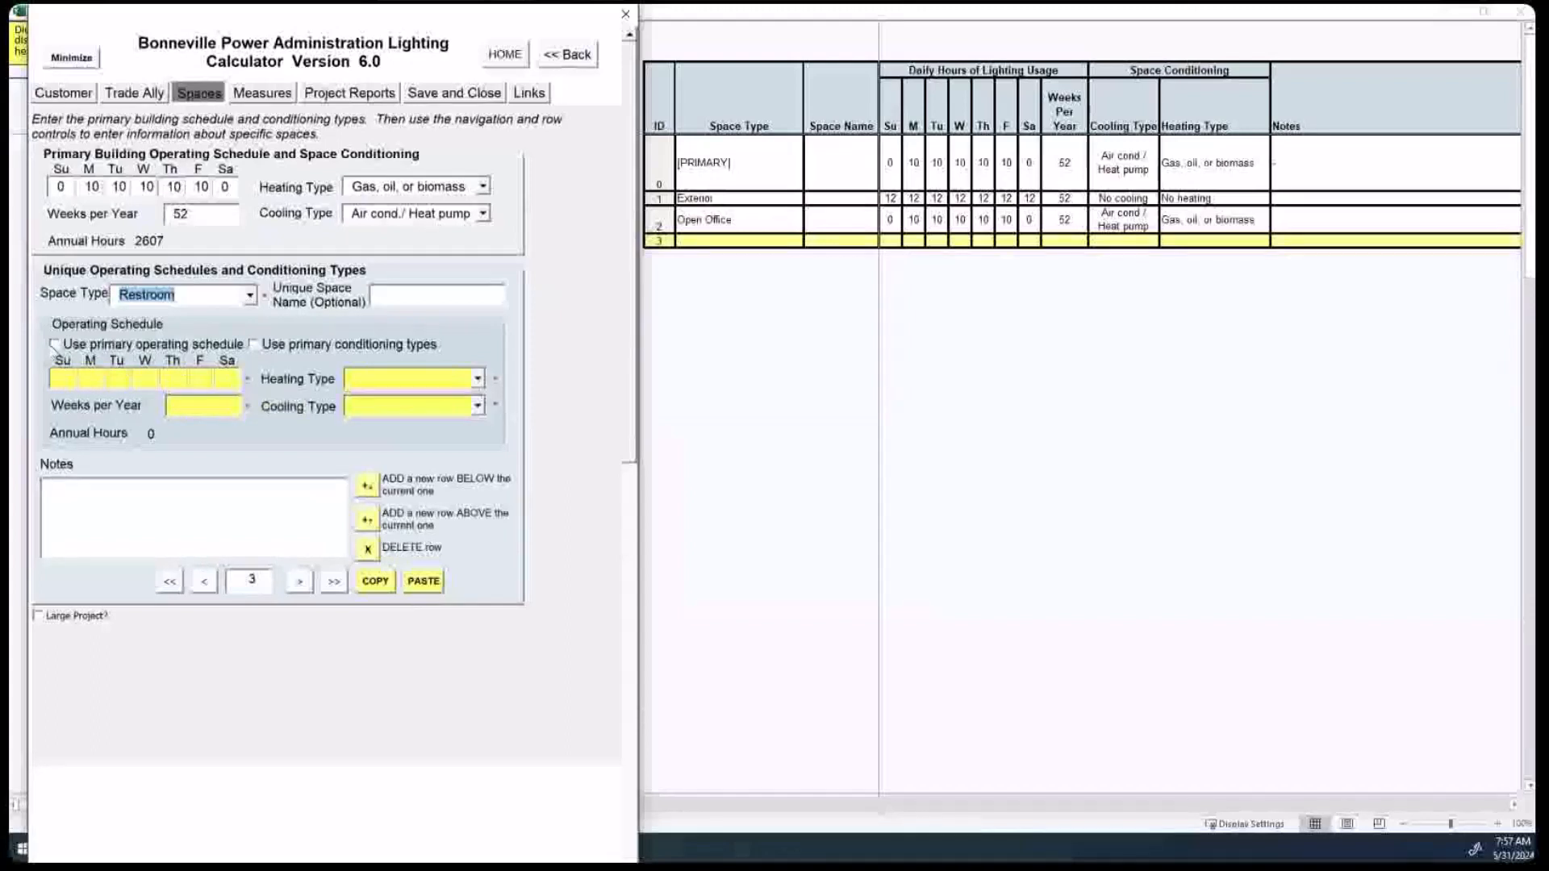
left_click(54, 344)
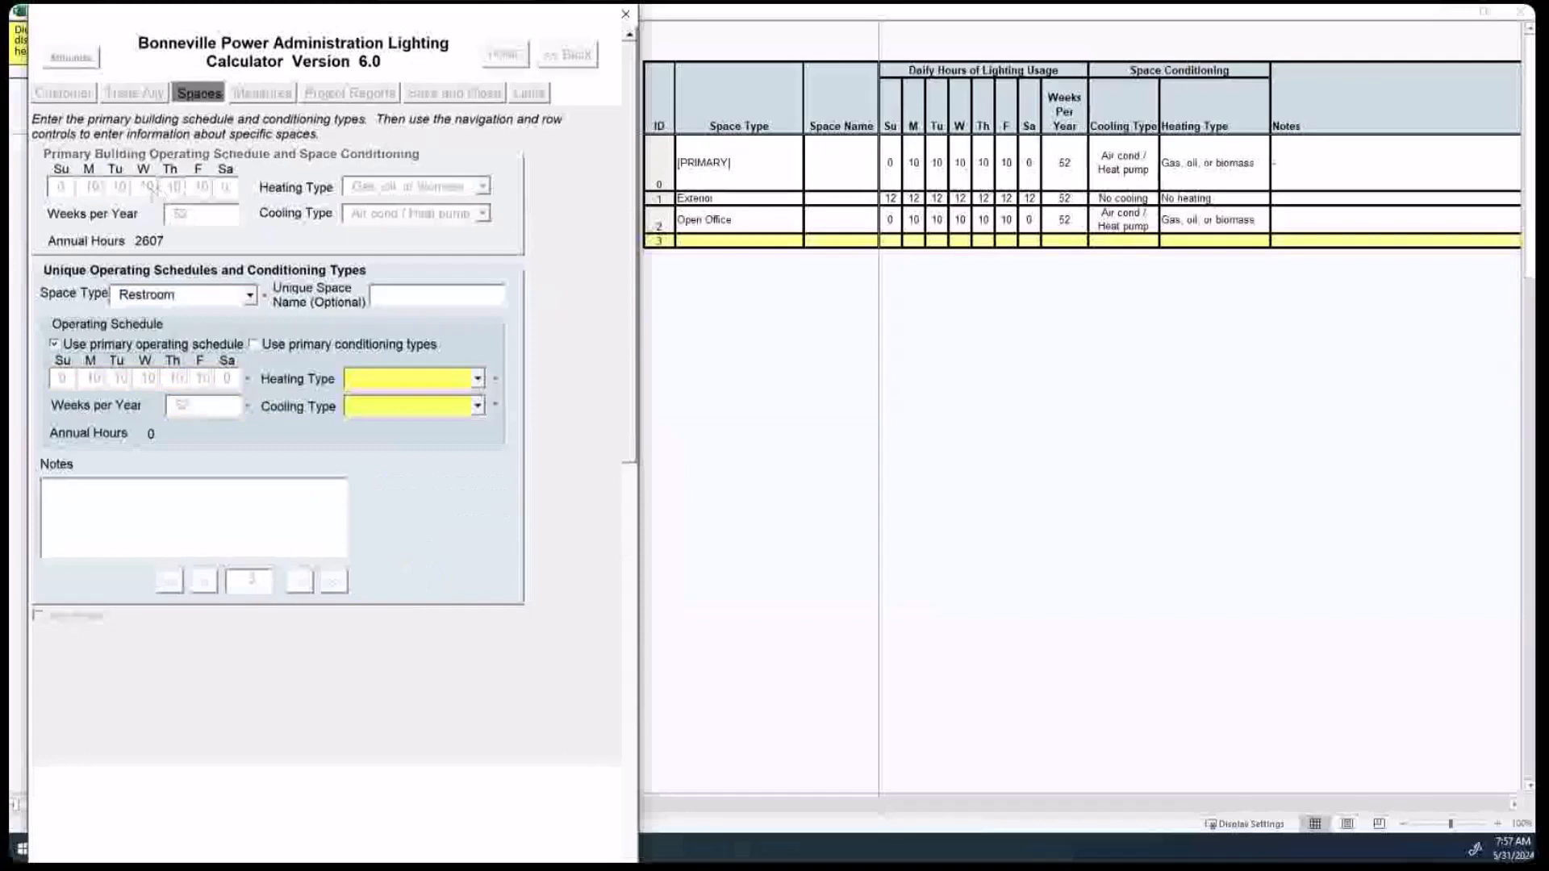
left_click(253, 345)
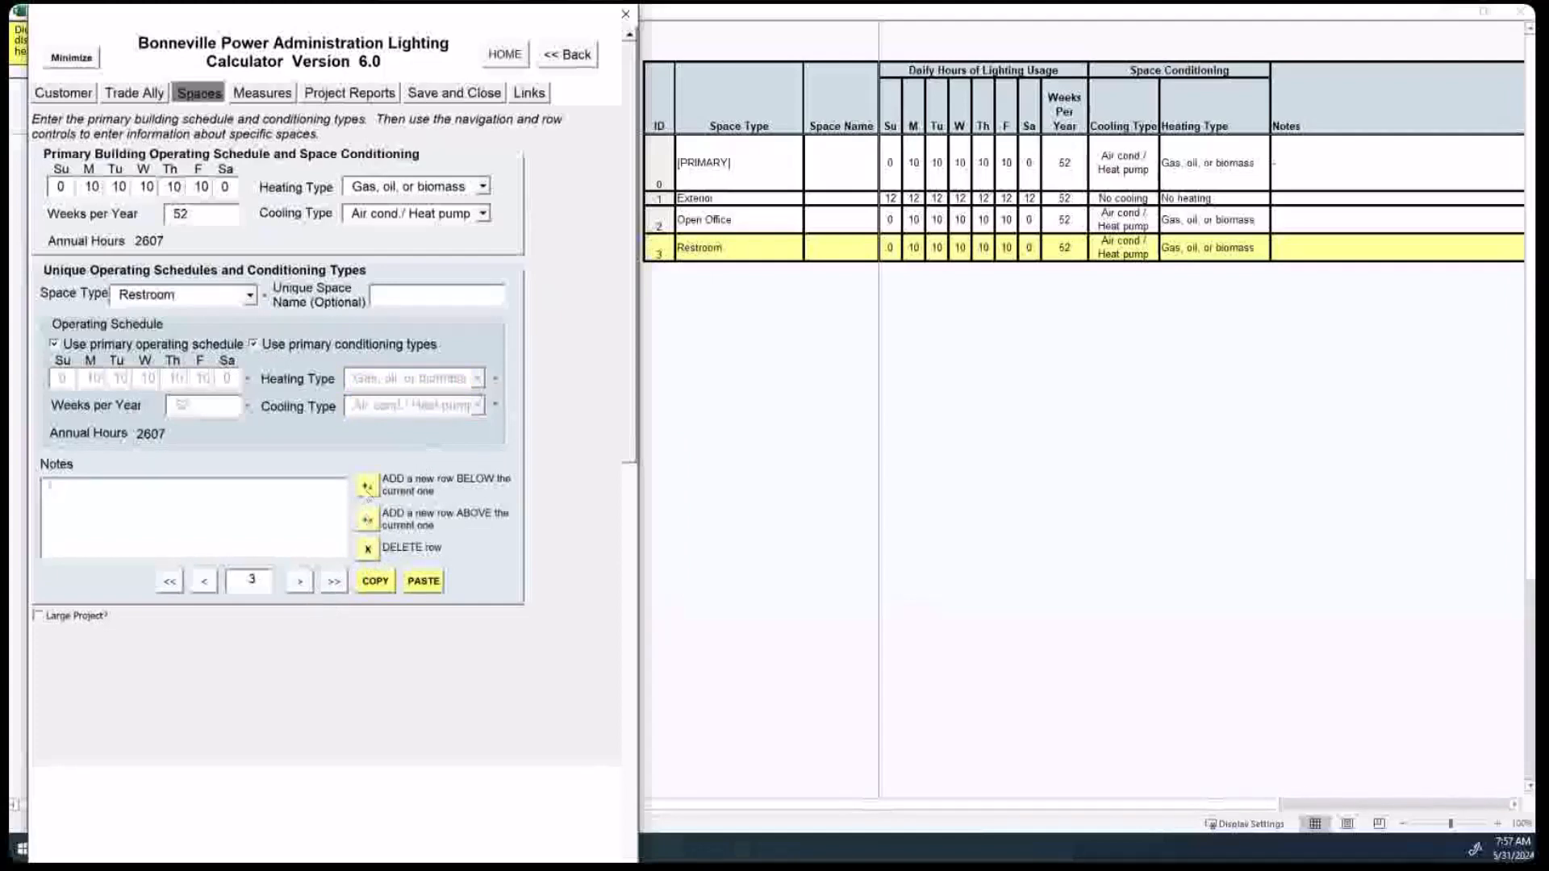
Step: Add a second Restroom space below the first one and give it the unique name Private Lower use
left_click(366, 488)
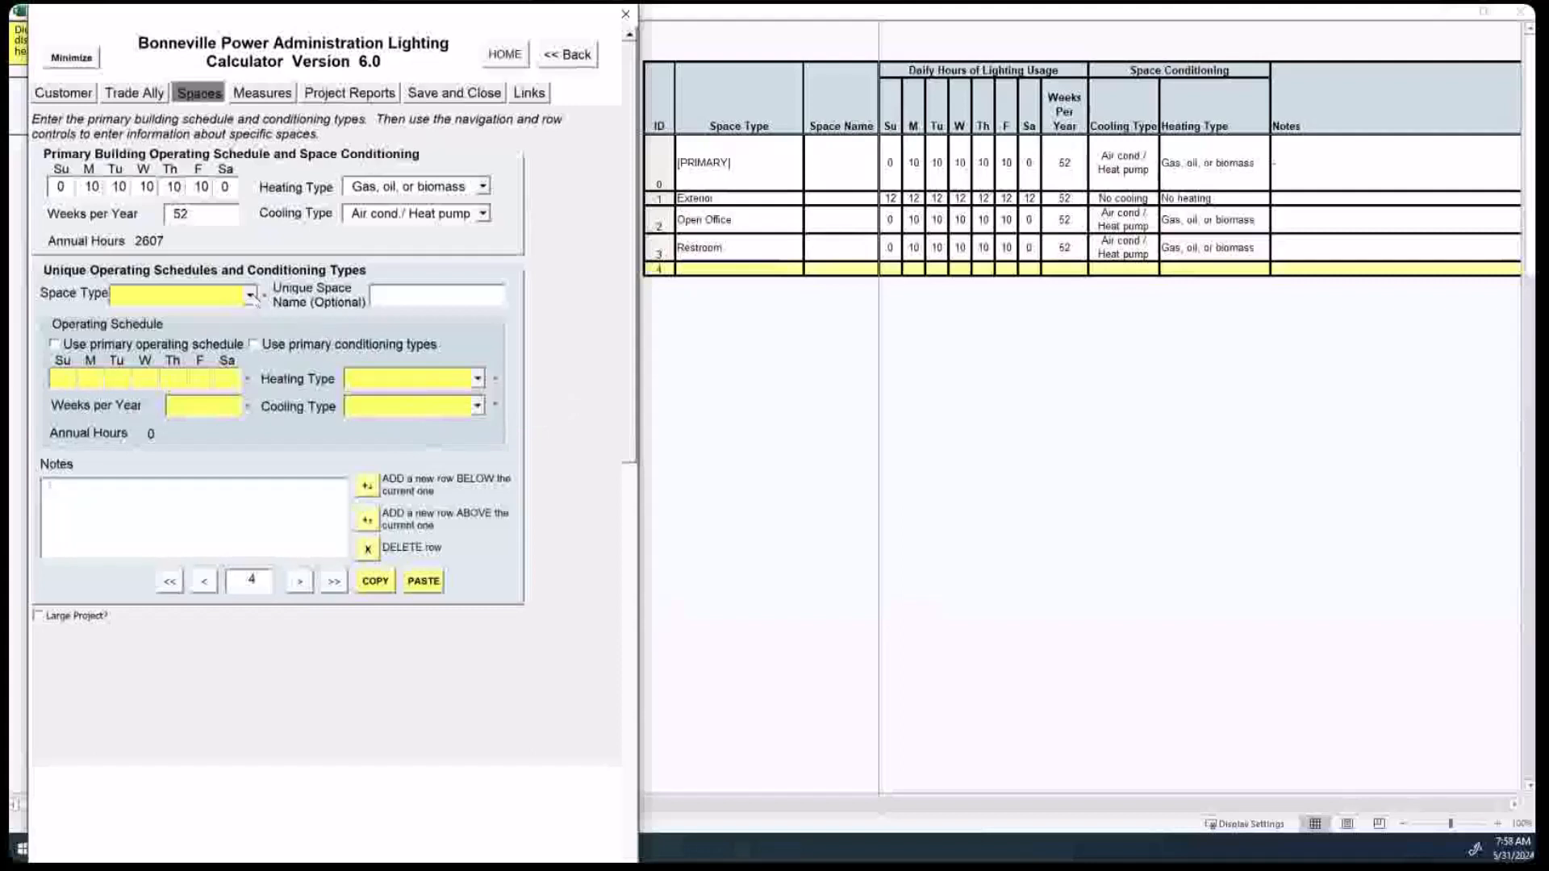
left_click(251, 296)
left_click(250, 423)
left_click_drag(252, 425, 253, 425)
left_click(183, 396)
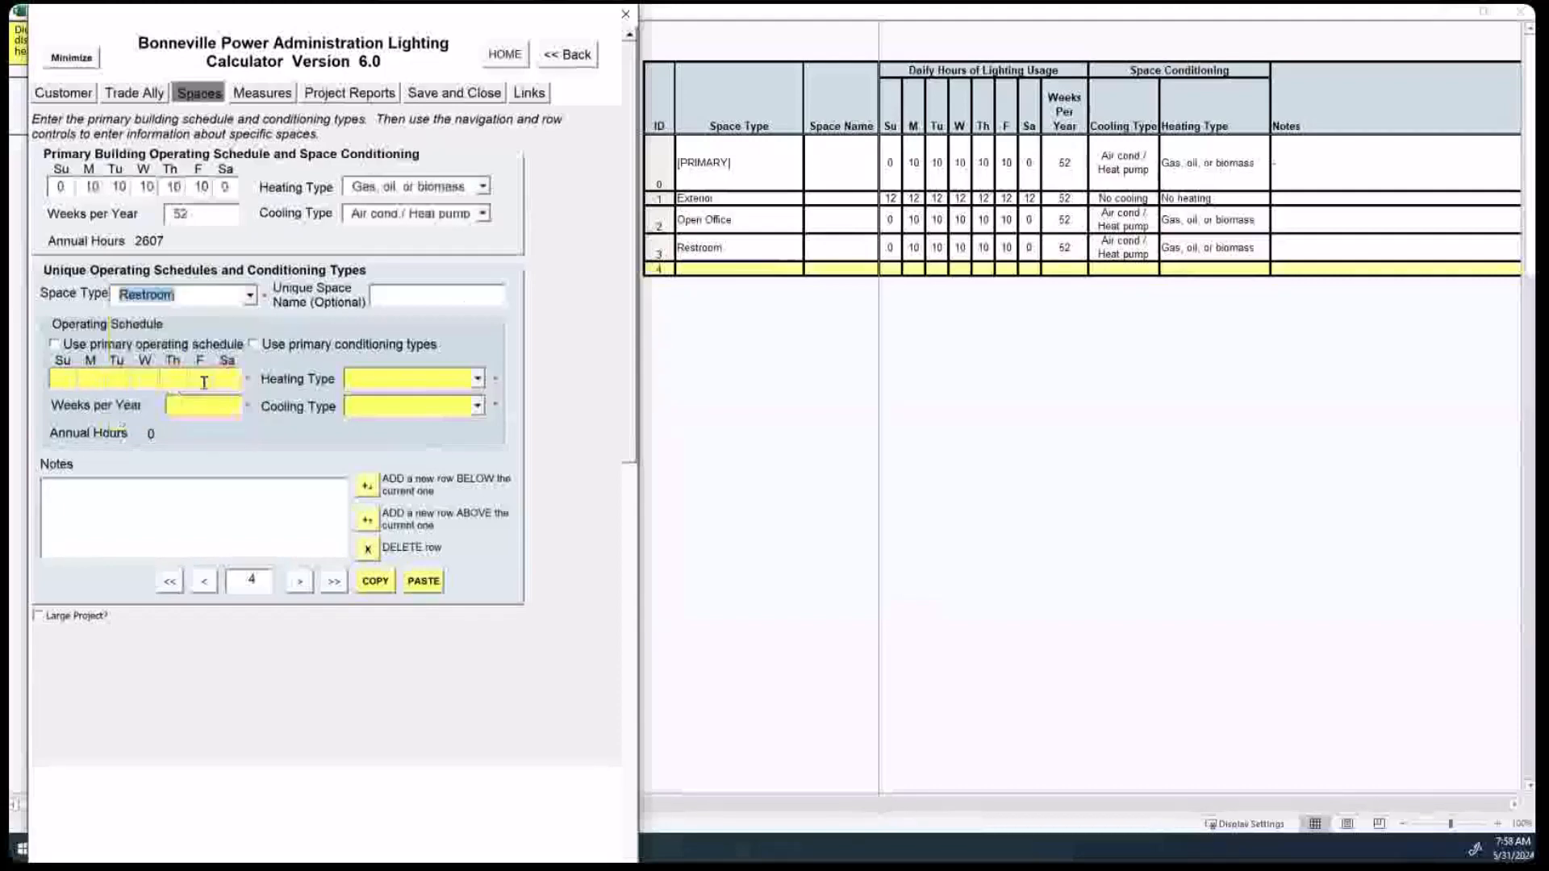
left_click(452, 296)
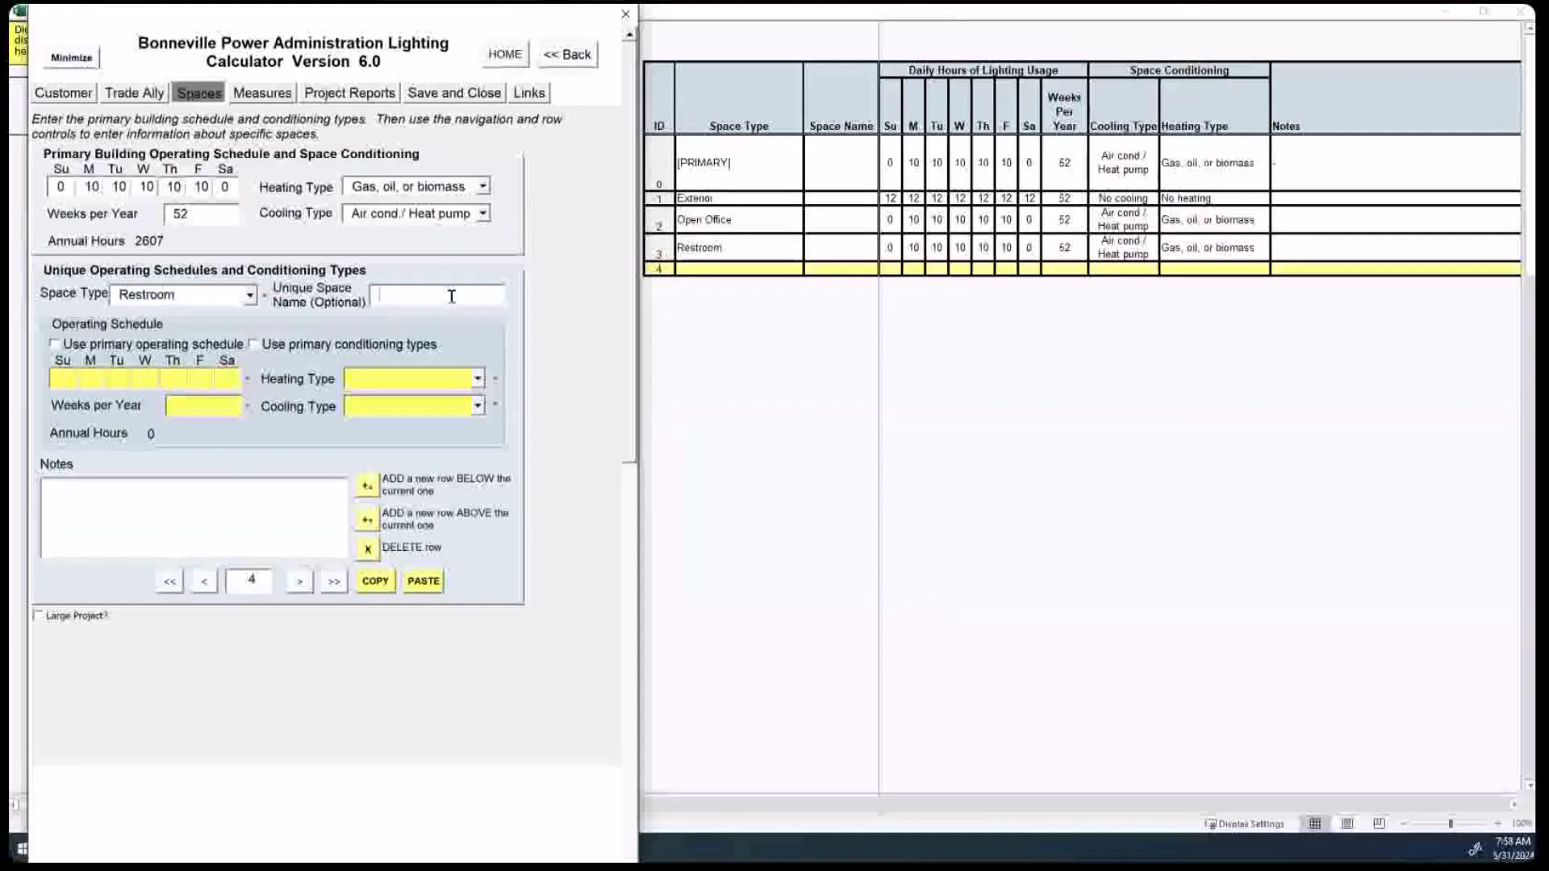
type("Private Lower use")
Step: Give the Private Lower use restroom 5 daily hours Monday to Friday, 0 on weekends, 52 weeks per year, and primary conditioning types
left_click(66, 375)
type("0")
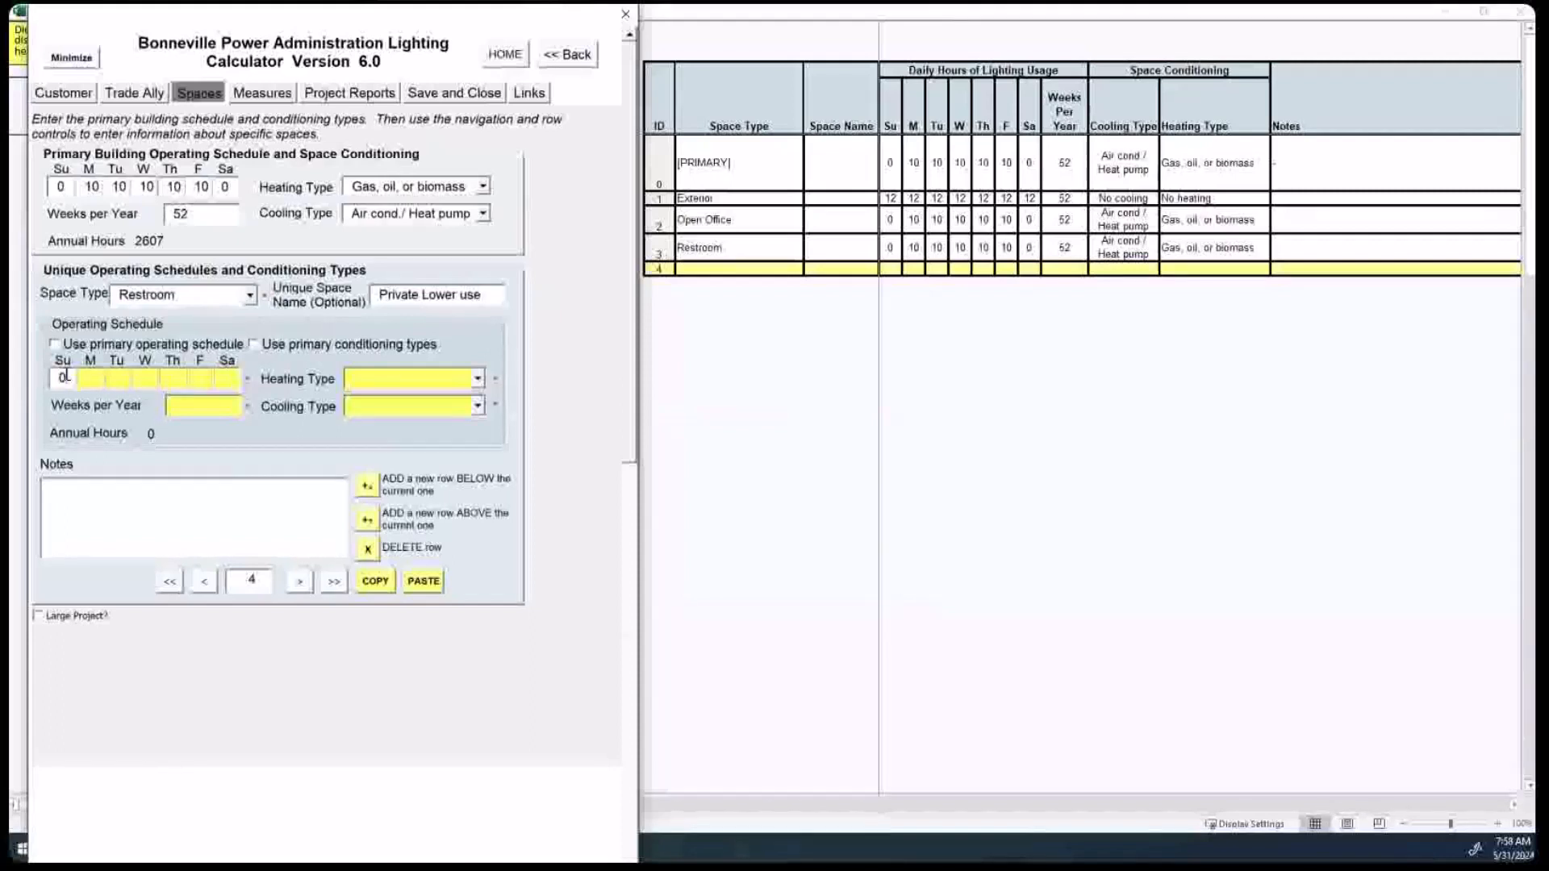
type("55\t5\t5\t5\t5\t0")
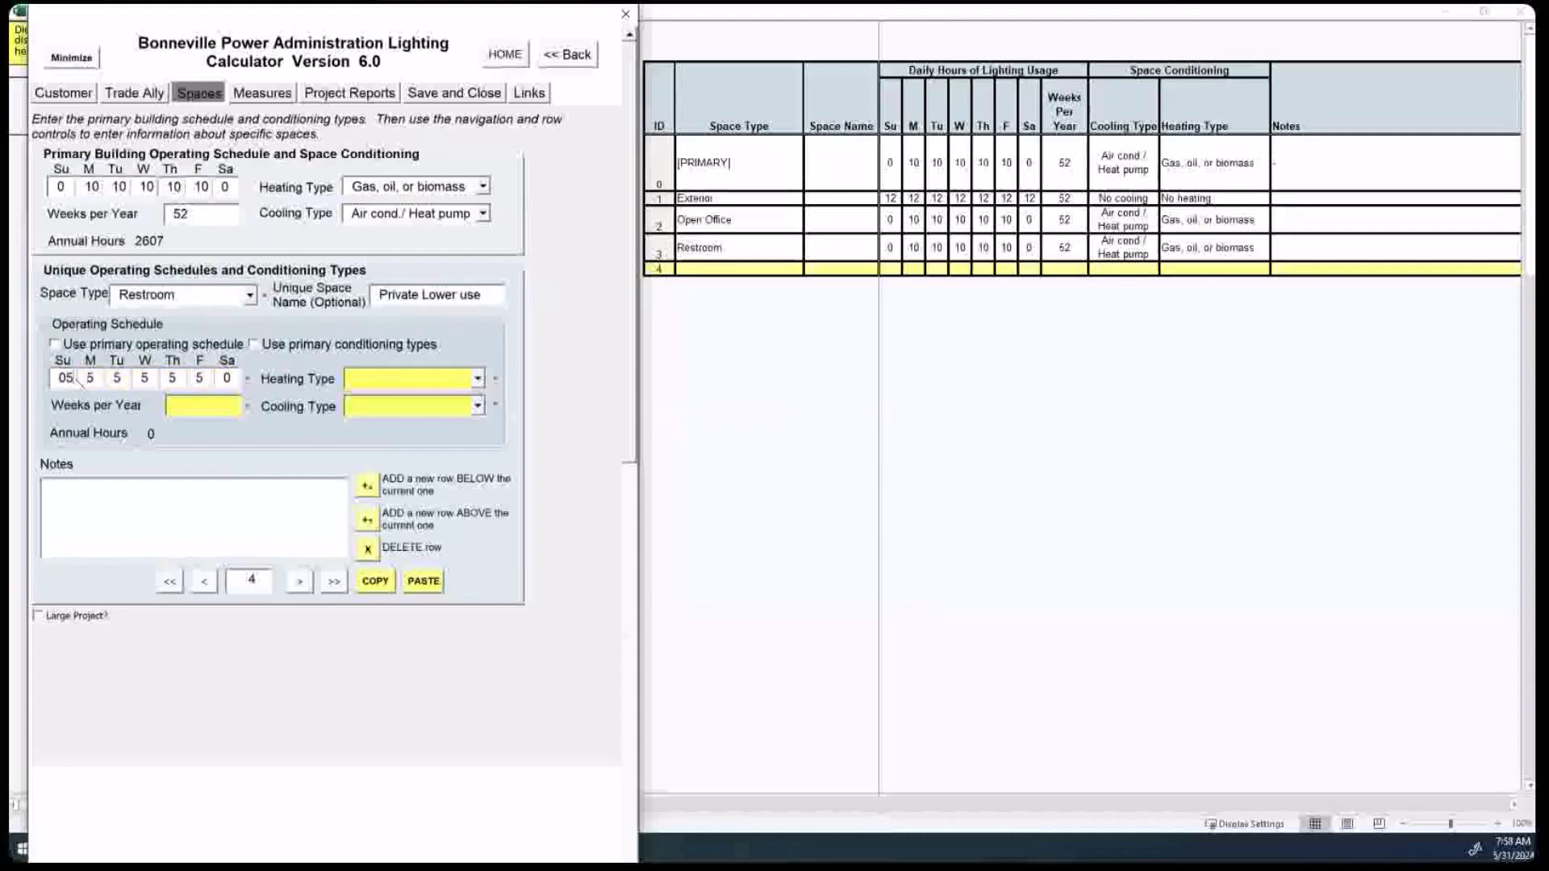
left_click(195, 405)
type("52")
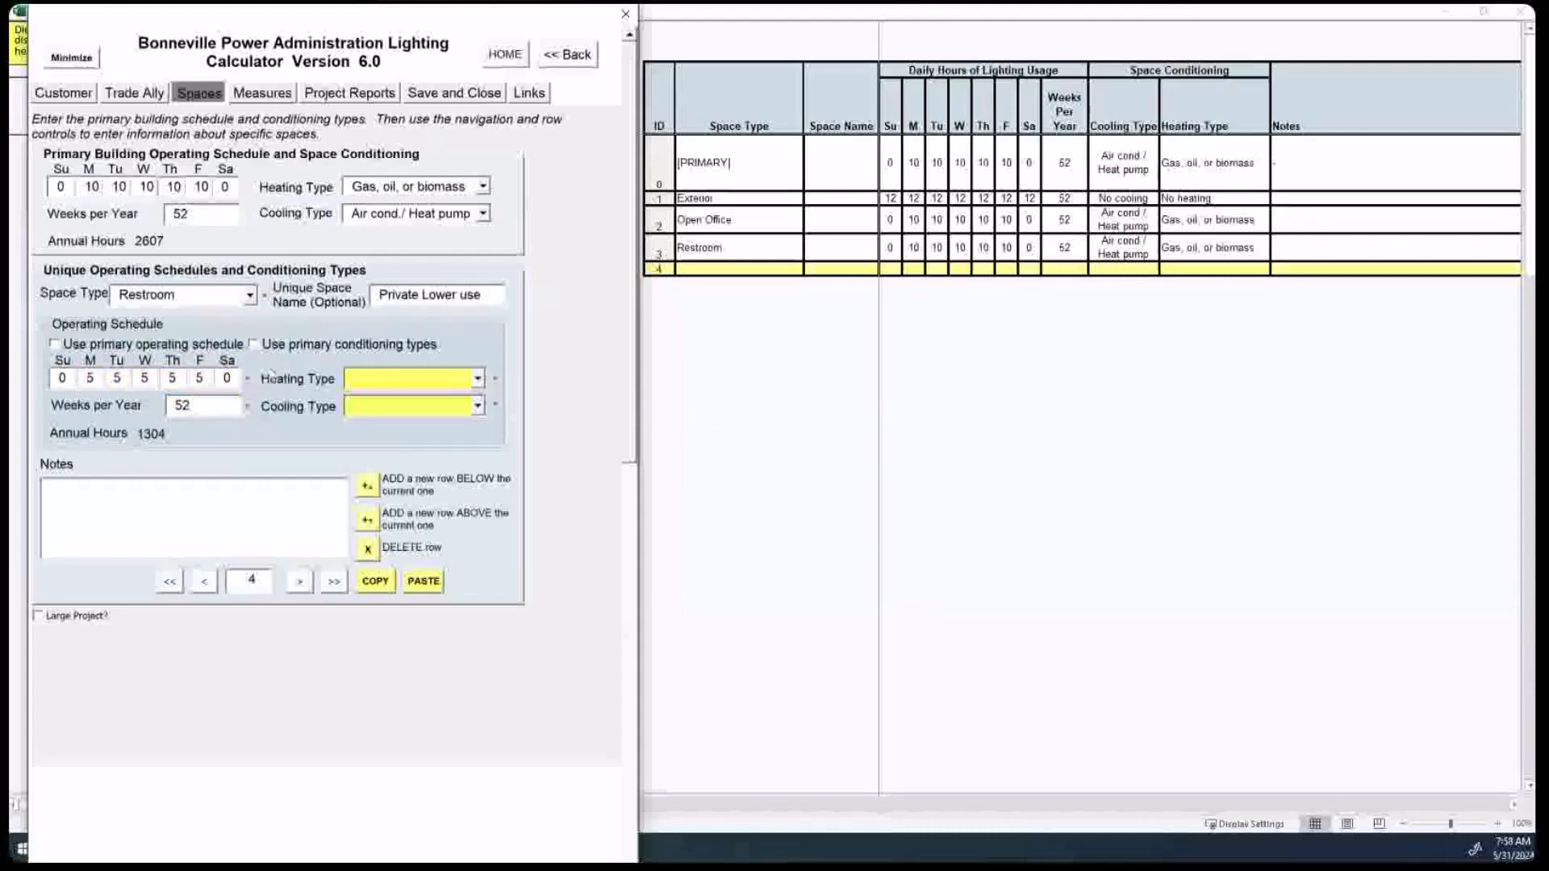
left_click(254, 345)
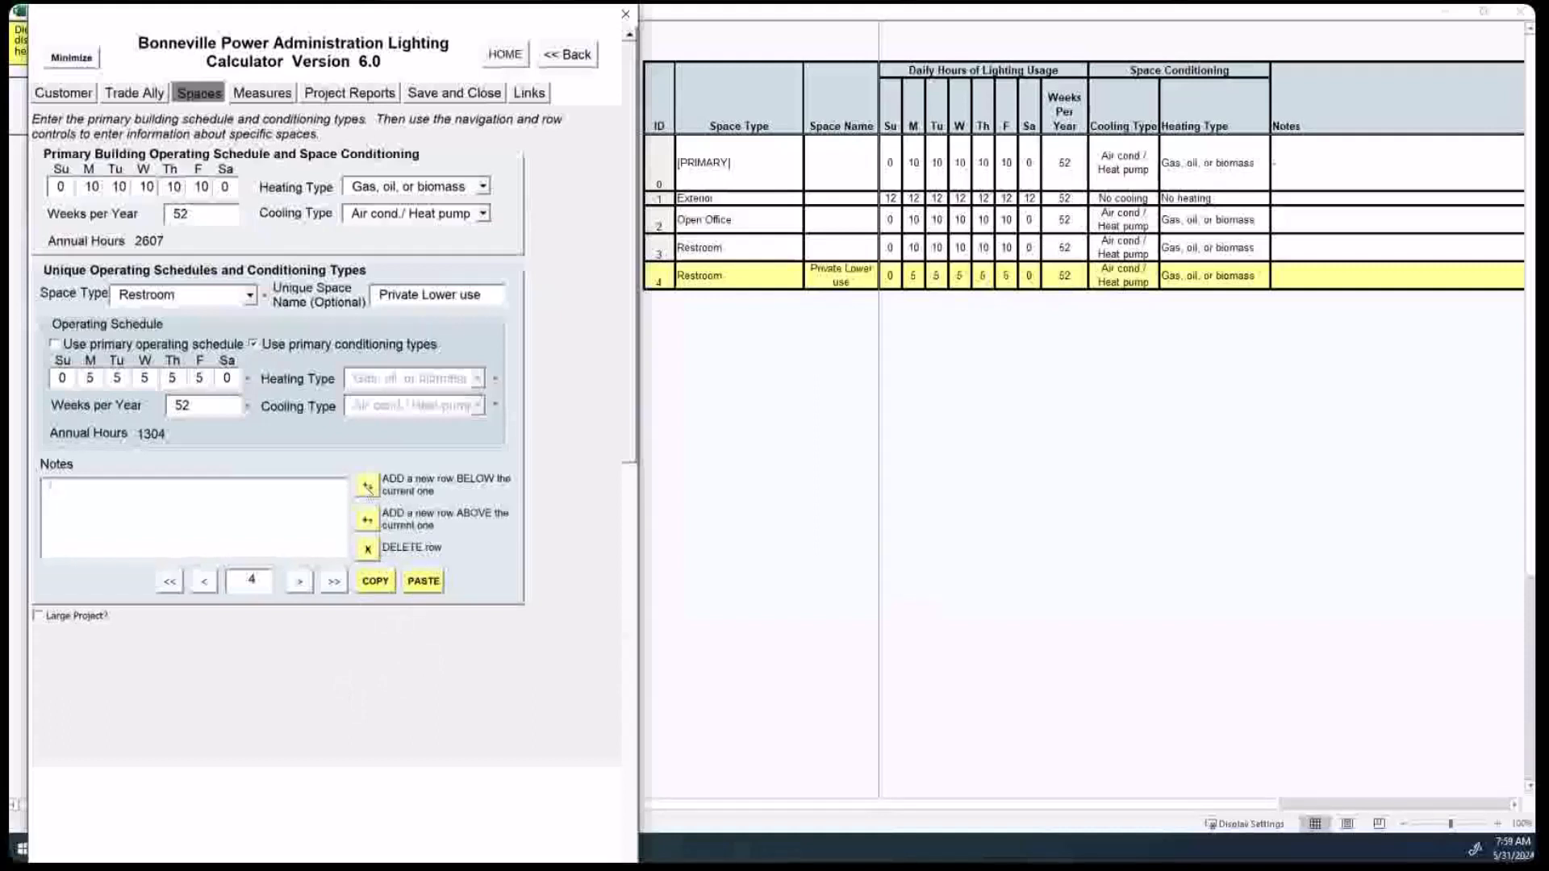
Step: Add a new space below the Private Lower use restroom and set its space type to Warehouse
left_click(367, 487)
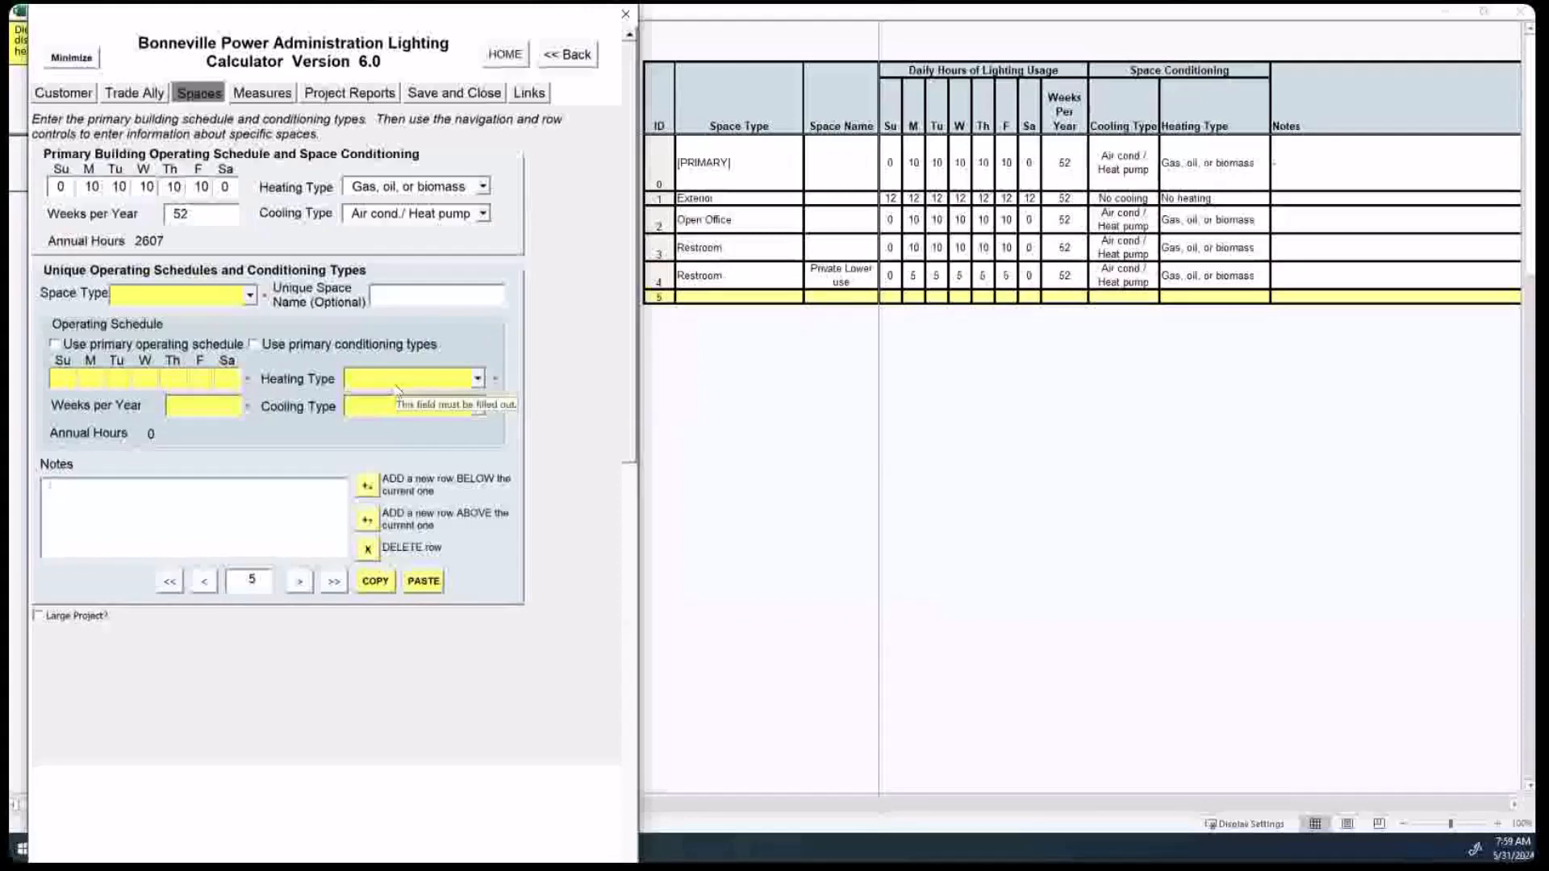
left_click(250, 295)
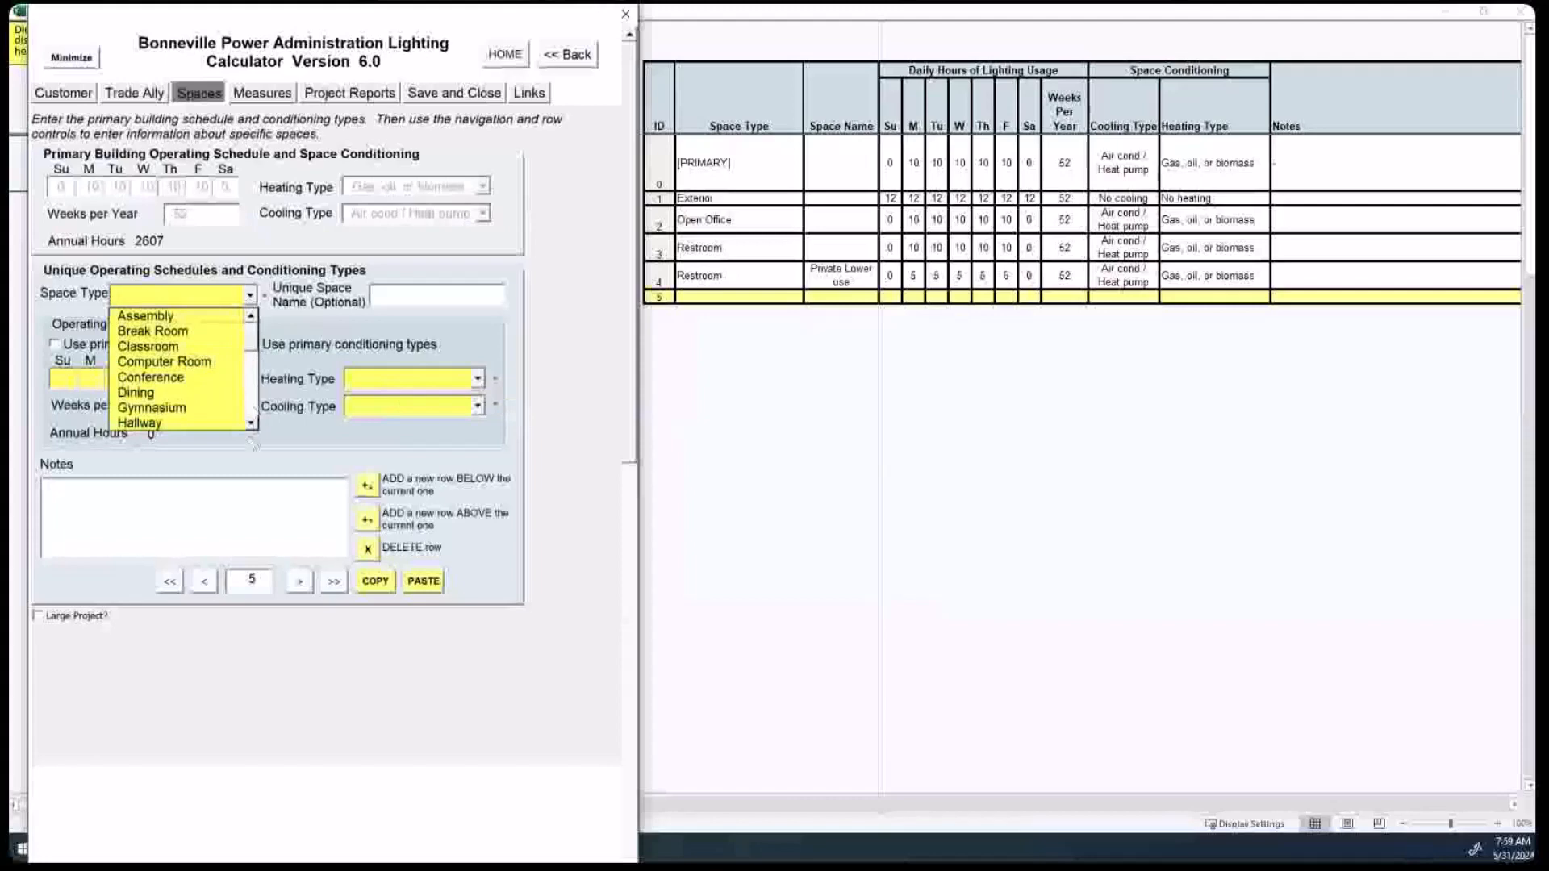
left_click(252, 423)
left_click(252, 424)
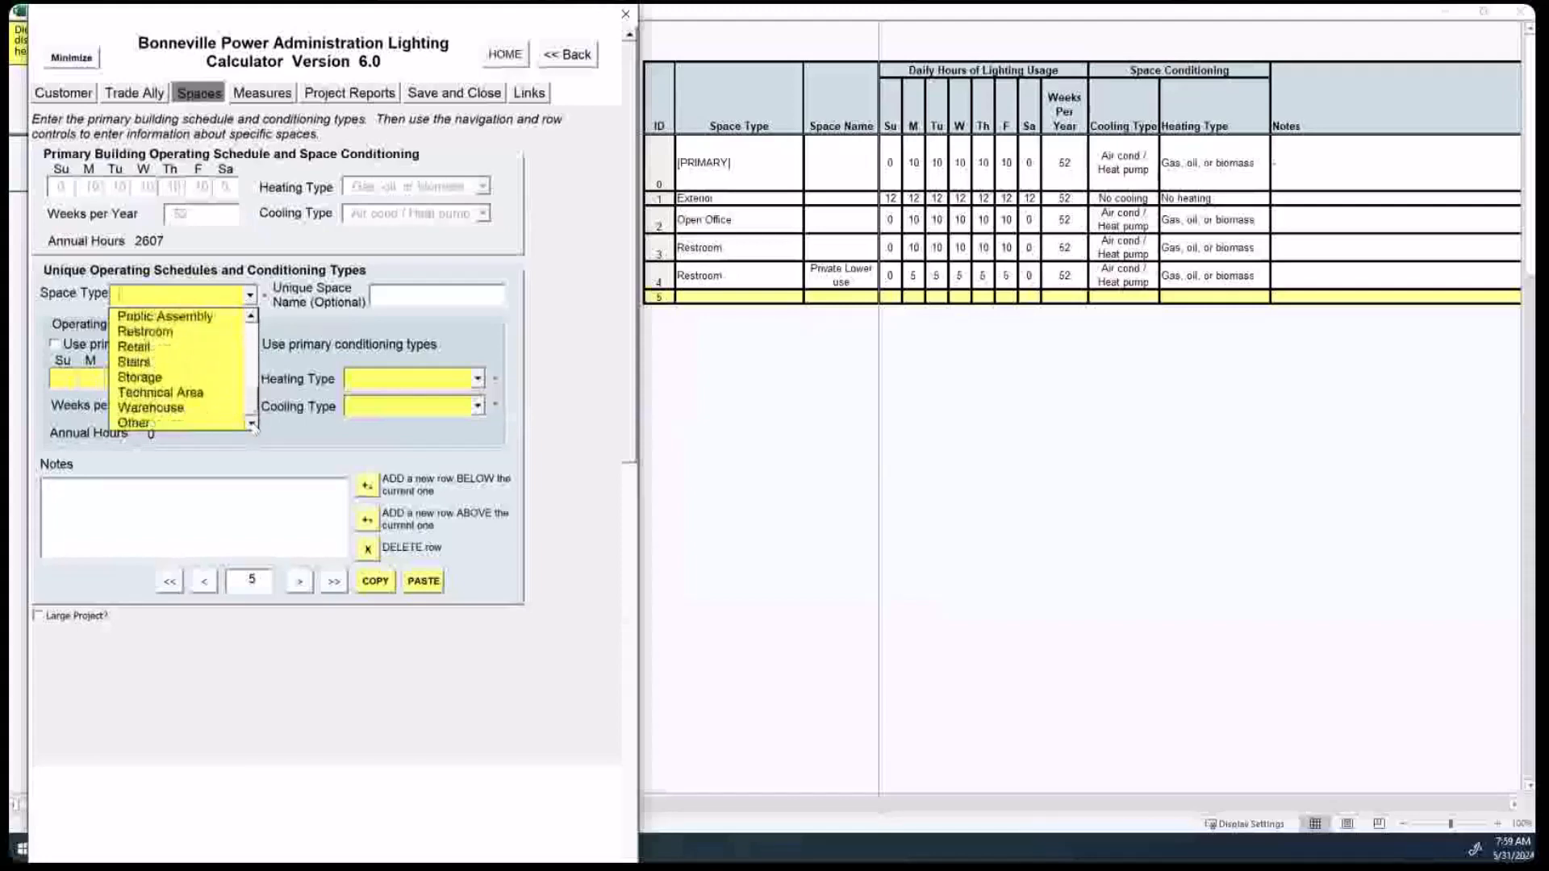
left_click(175, 408)
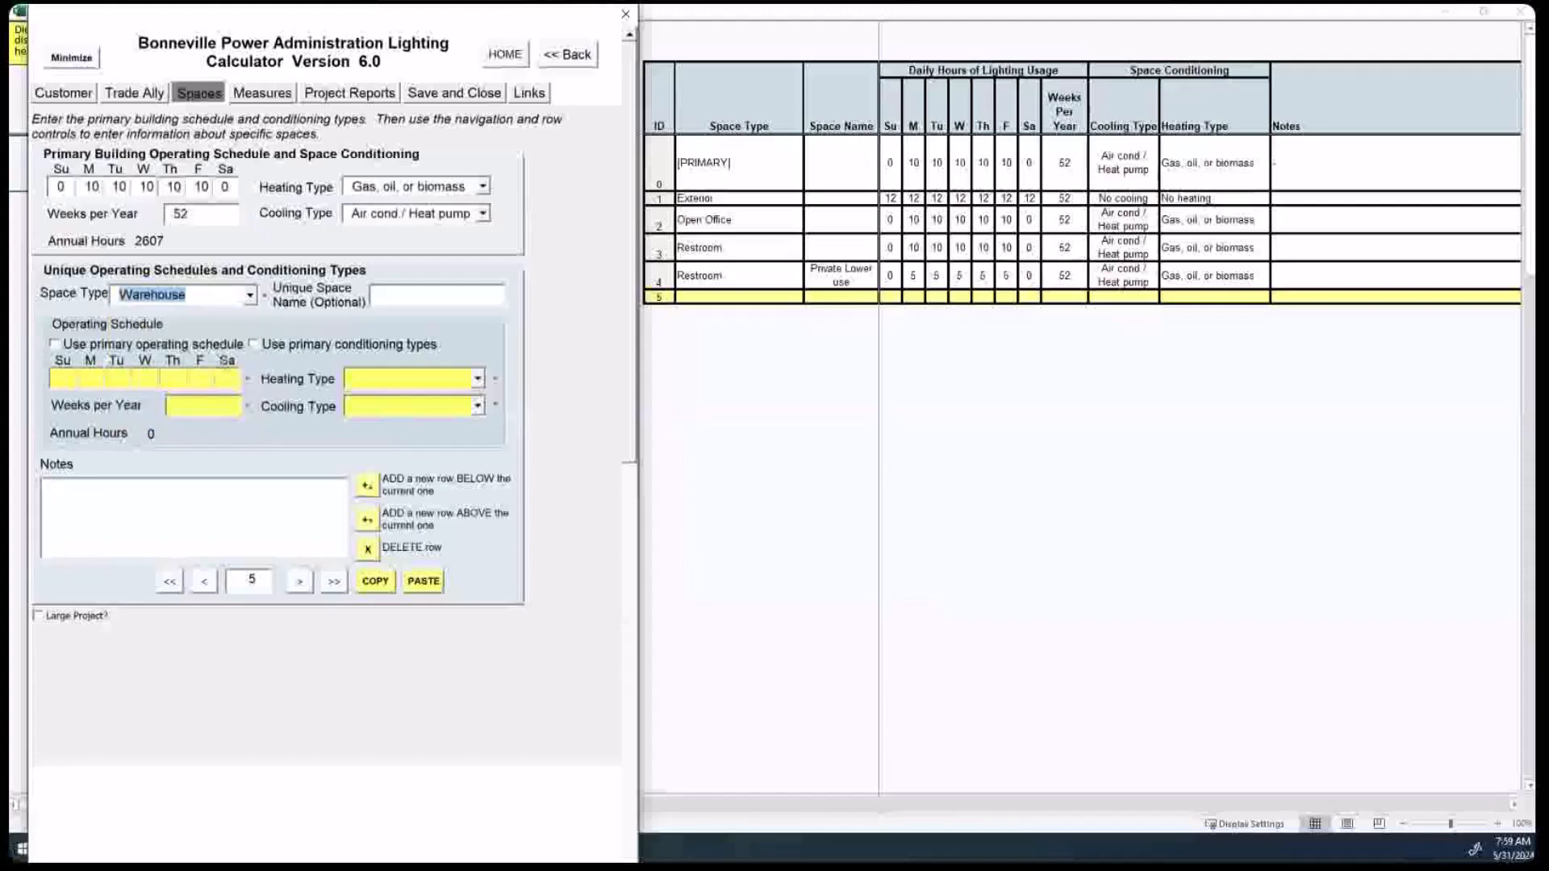
Step: Set the Warehouse daily lighting hours to 5 on Sunday, 12 Monday through Friday, and 0 on Saturday
left_click(72, 376)
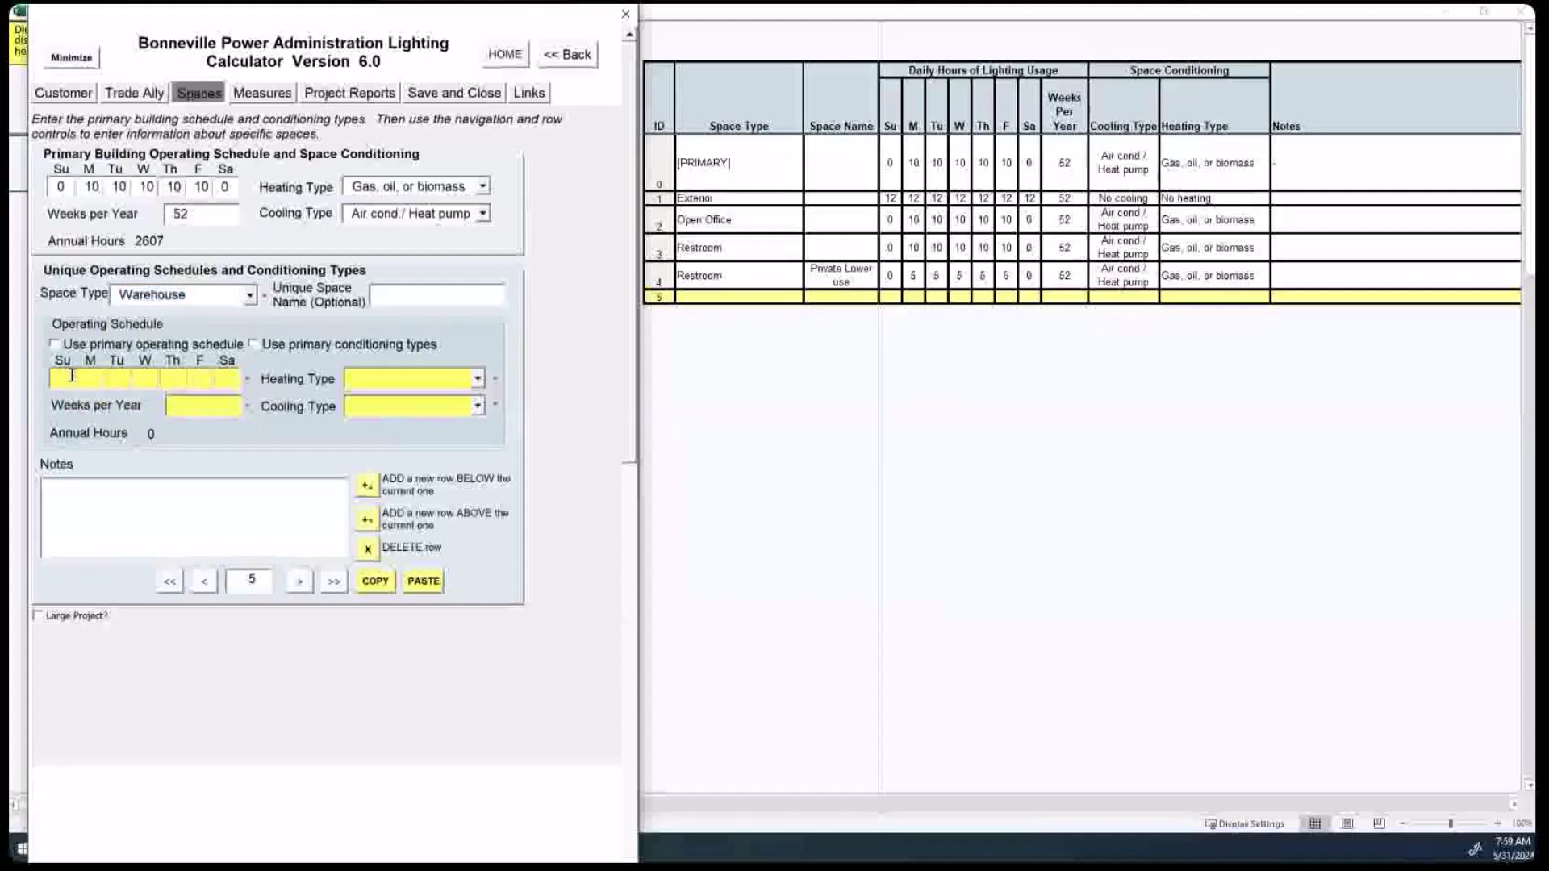
type("5")
key("Tab")
type("12")
key("Tab")
type("1212")
key("Tab")
type("12")
key("Tab")
type("12")
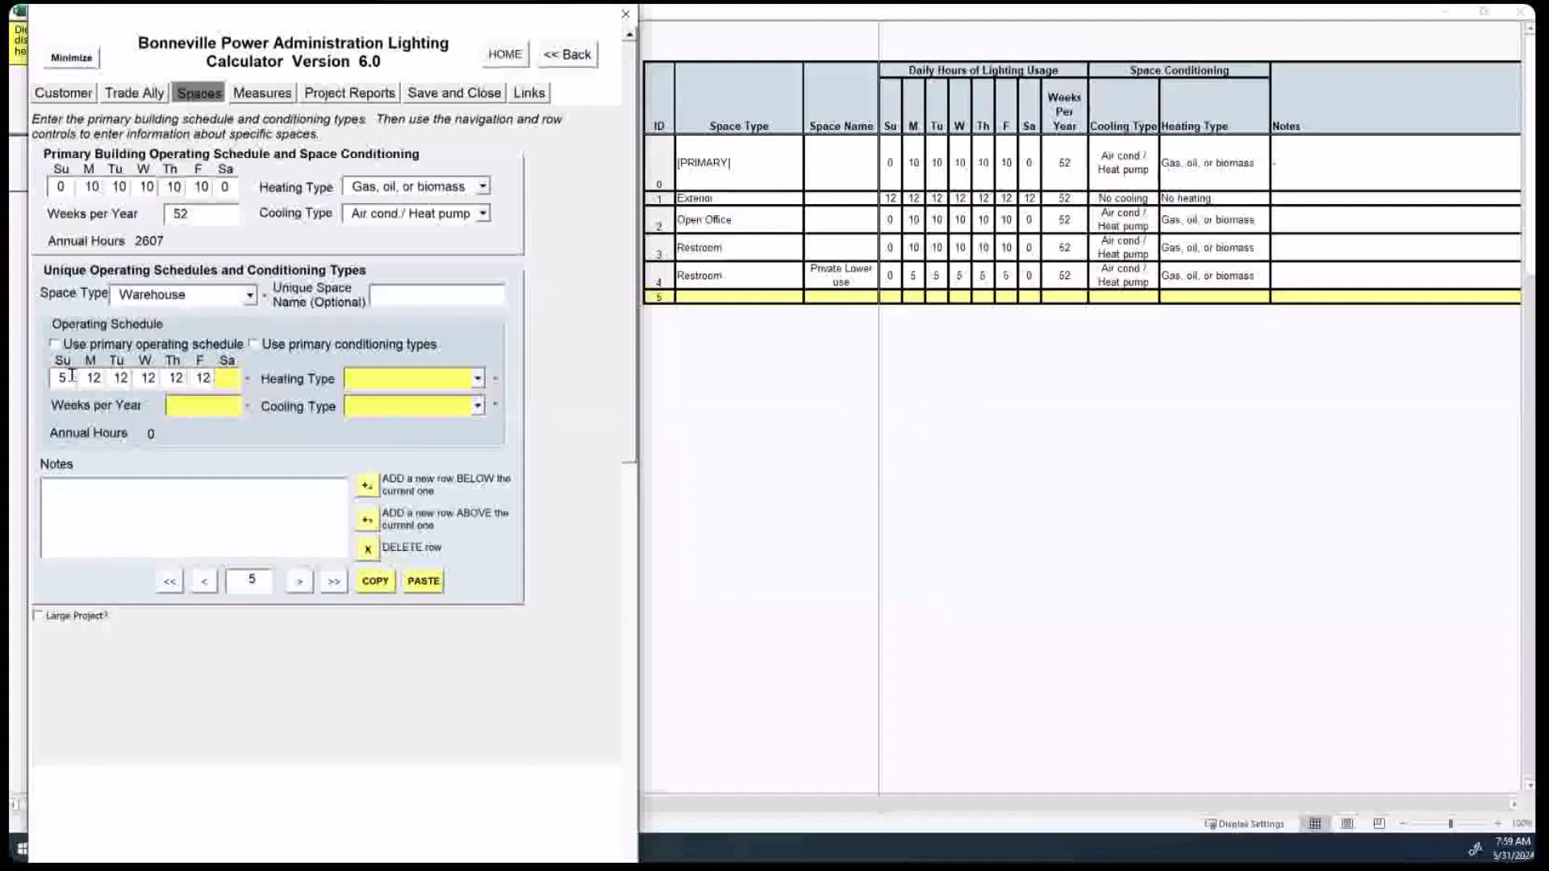
type("0")
Step: Set the Warehouse to Electric resistance heating and No cooling, operating 52 weeks per year
left_click(478, 378)
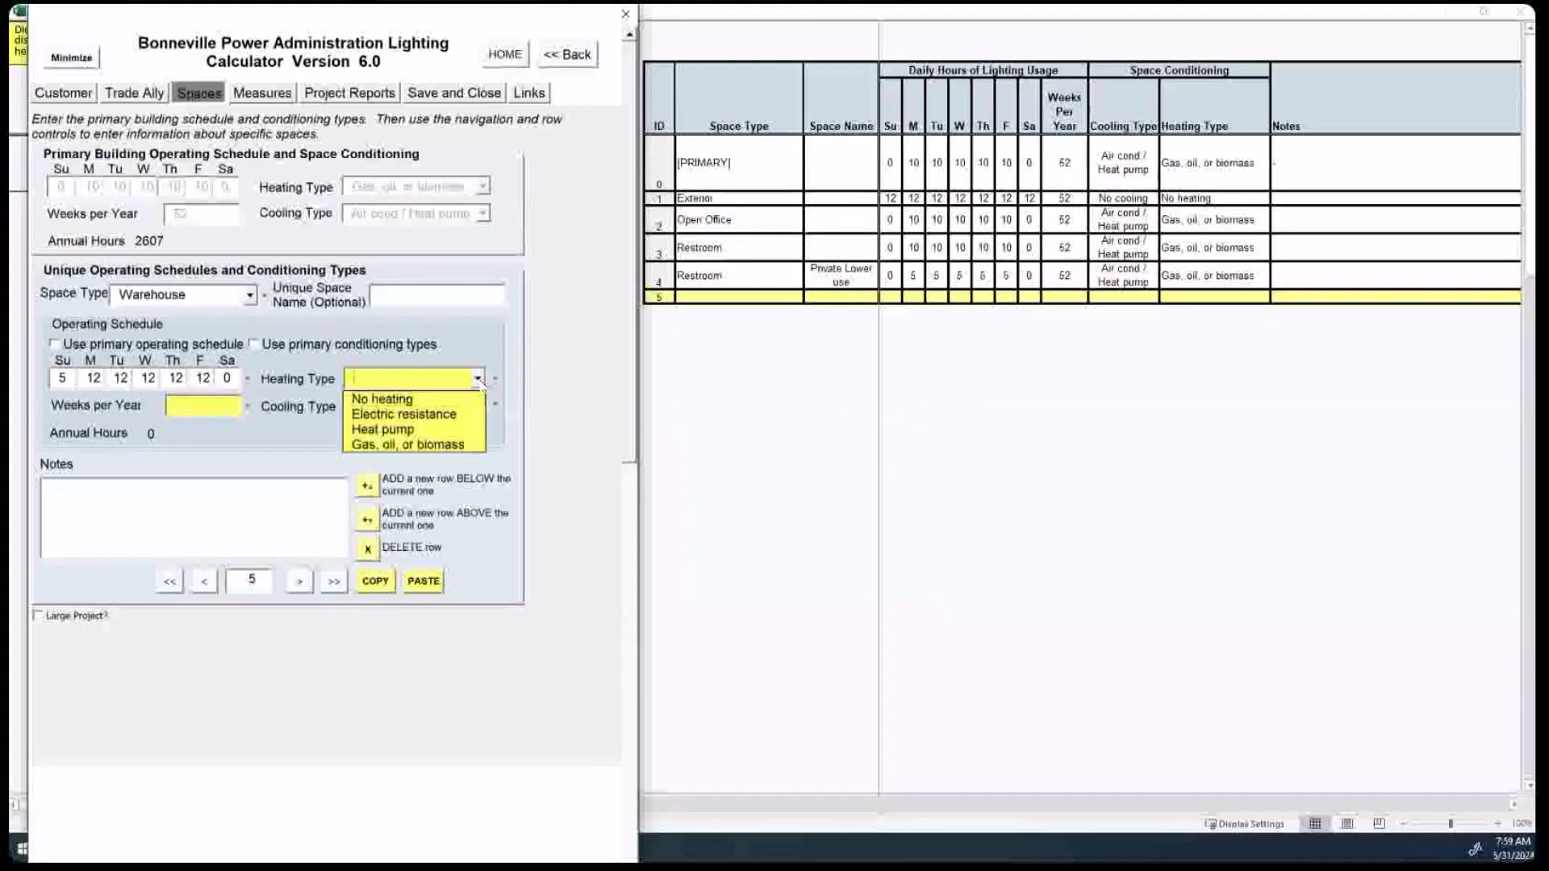
left_click(457, 415)
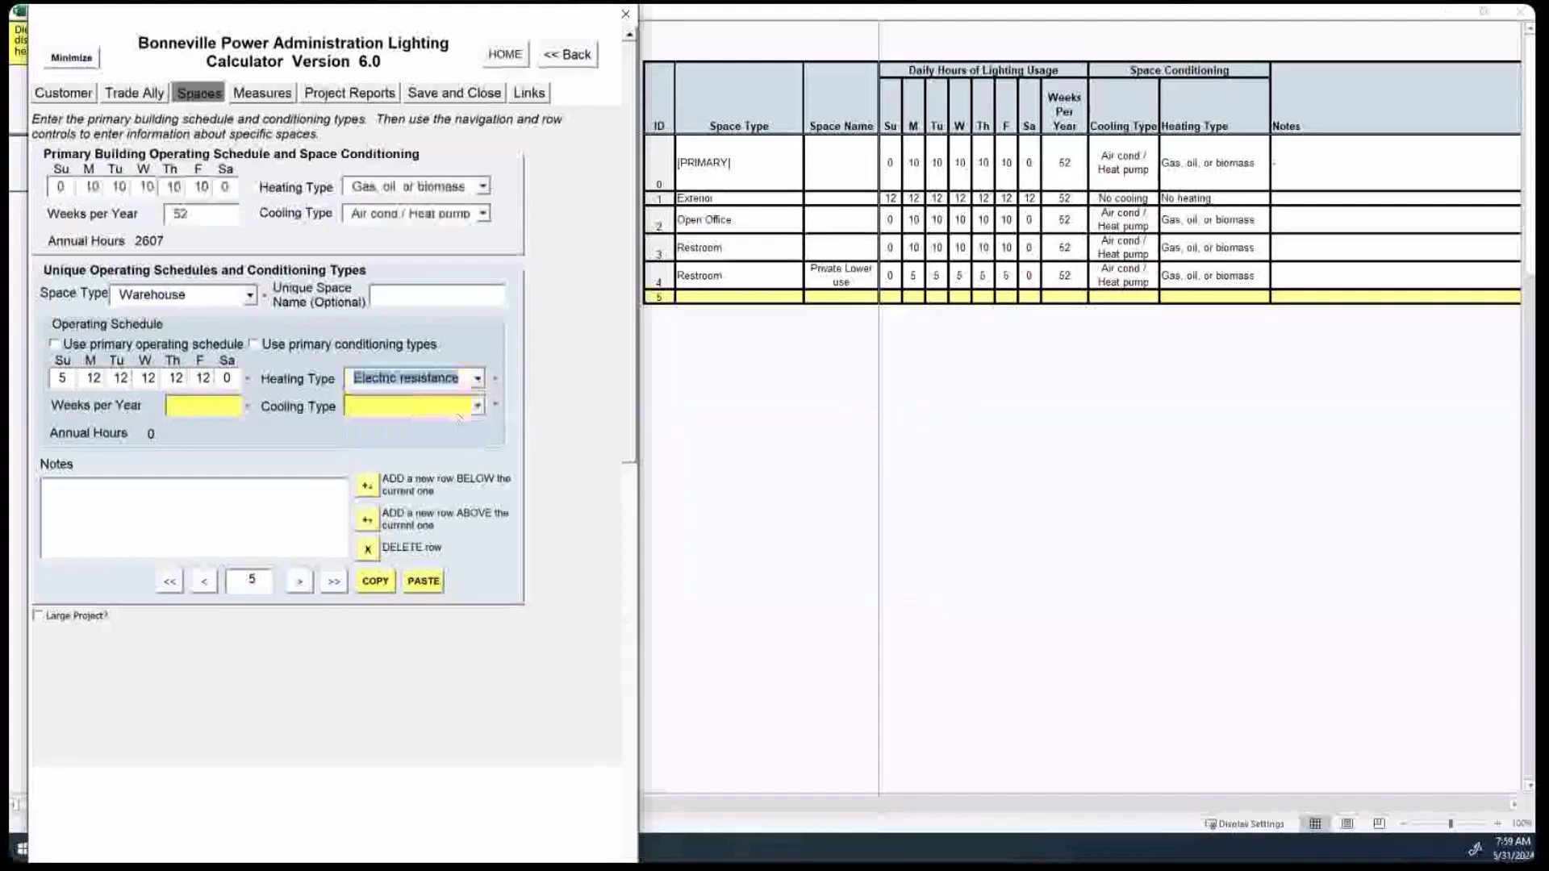
left_click(477, 405)
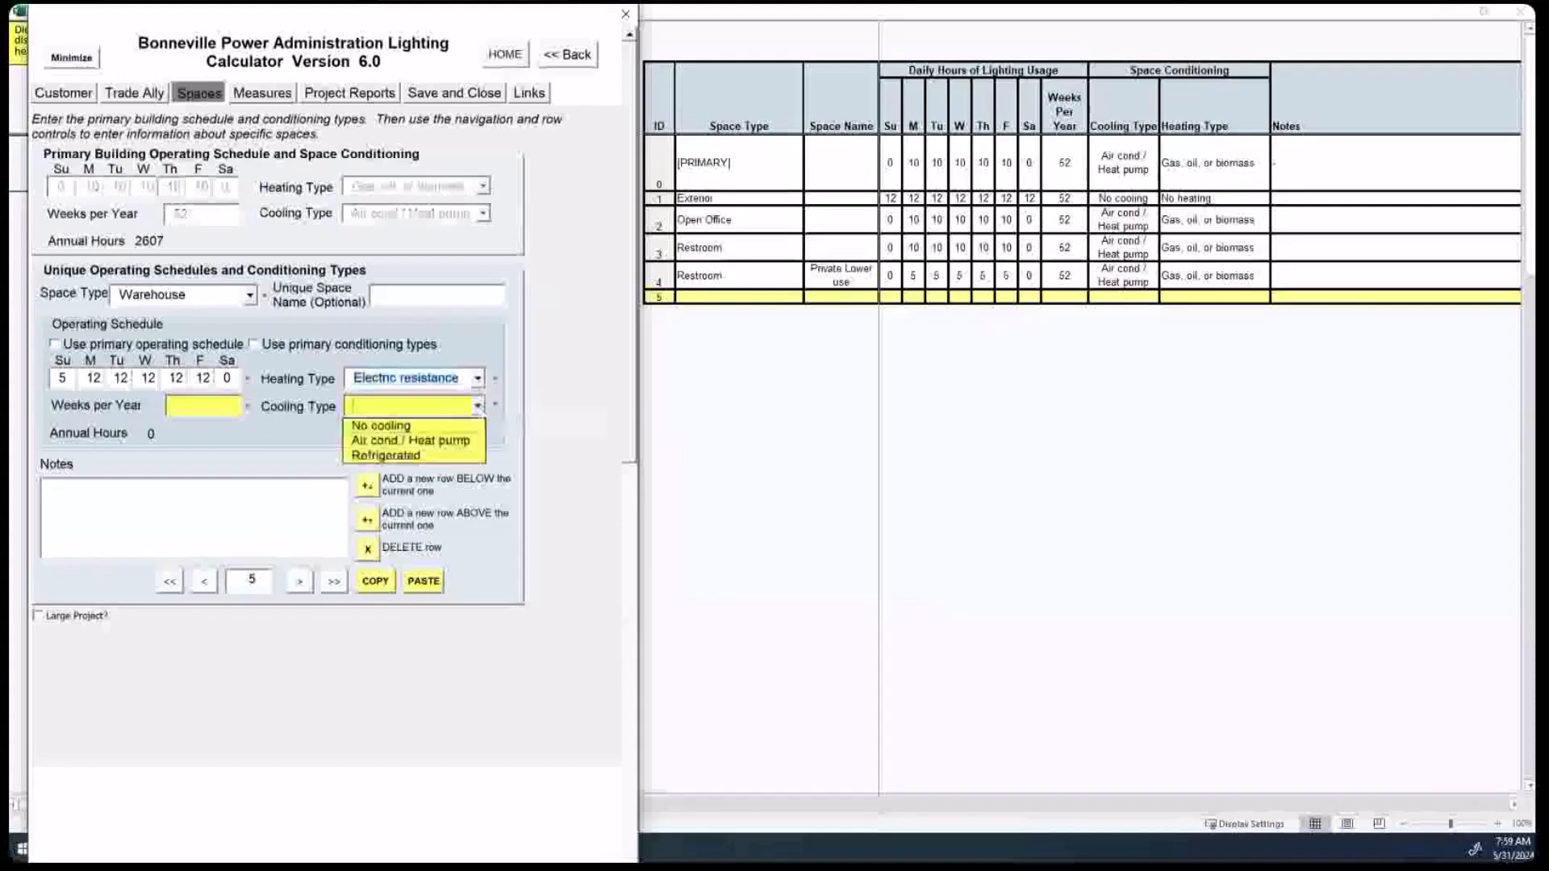
left_click(453, 425)
left_click(204, 407)
type("52")
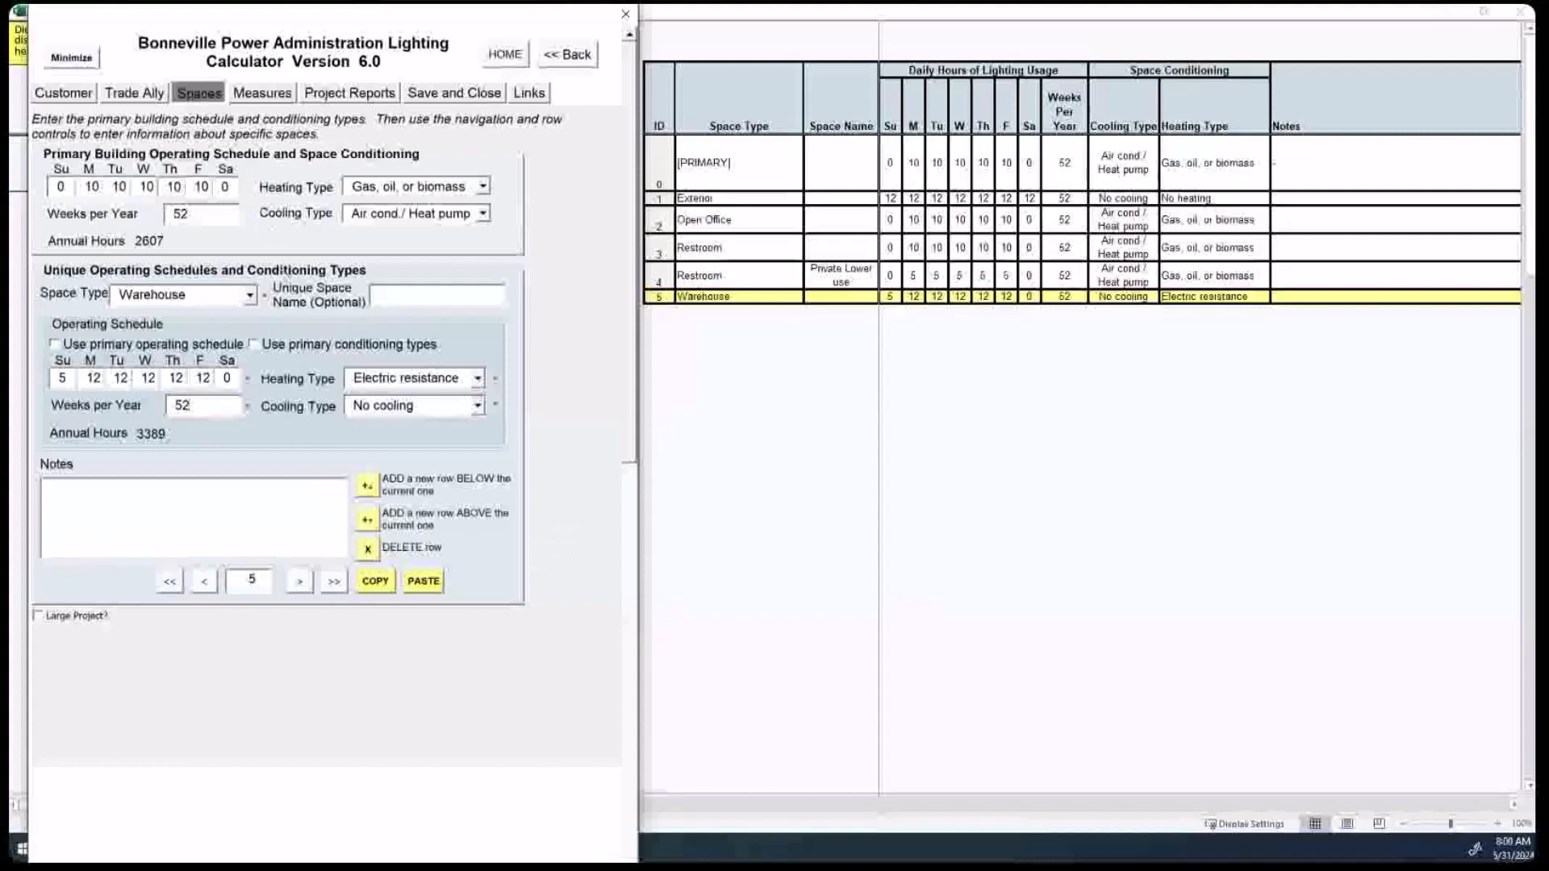
Step: Start a Deemed measure for the Open Office space with an existing equipment quantity of 4
left_click(270, 94)
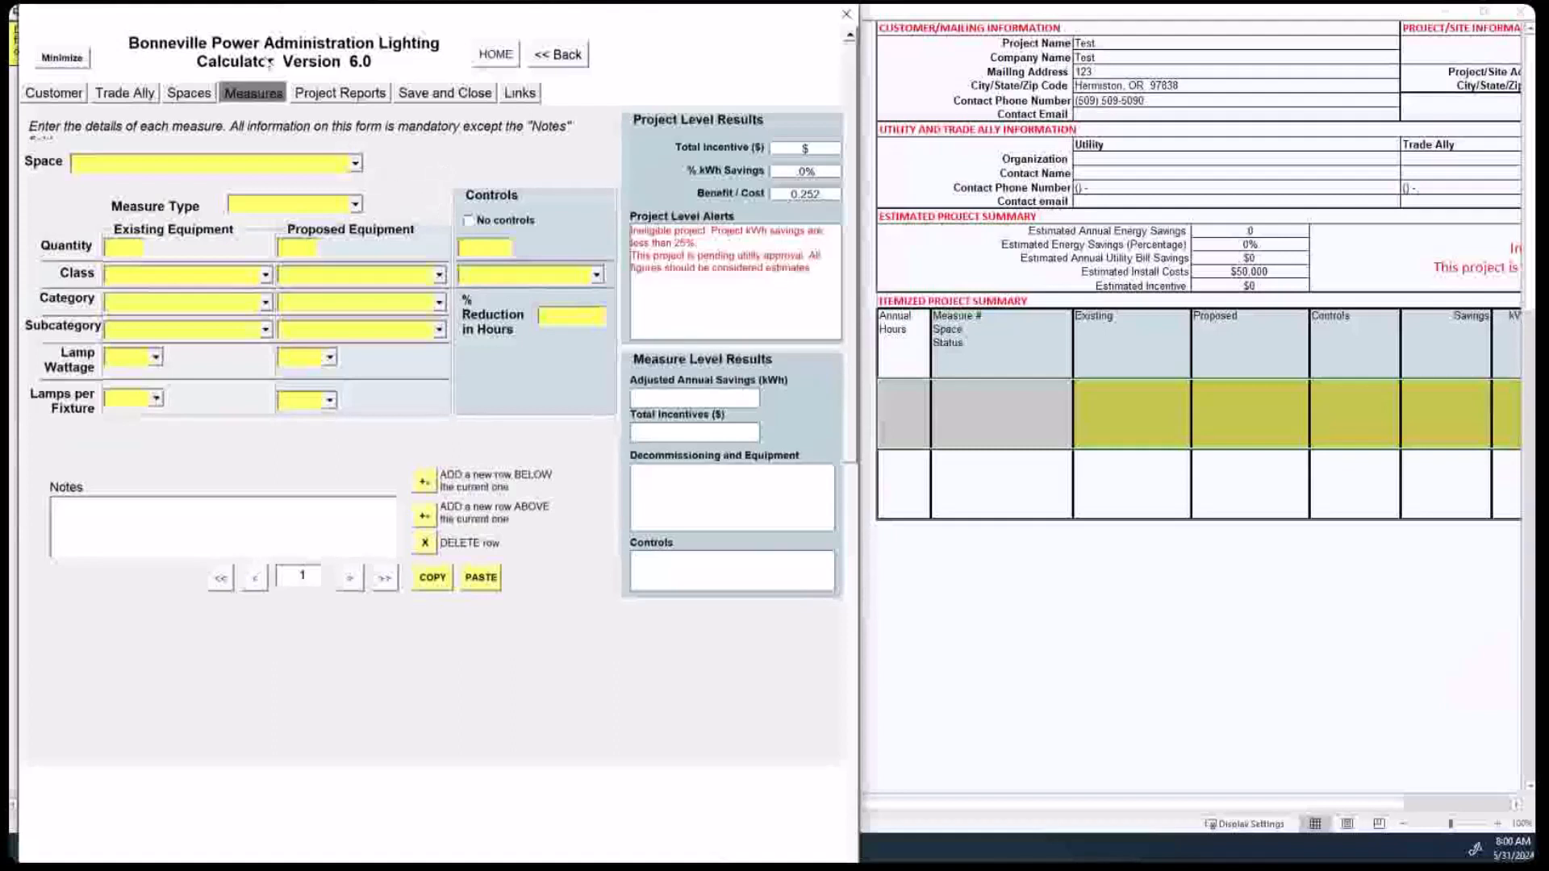
left_click(355, 164)
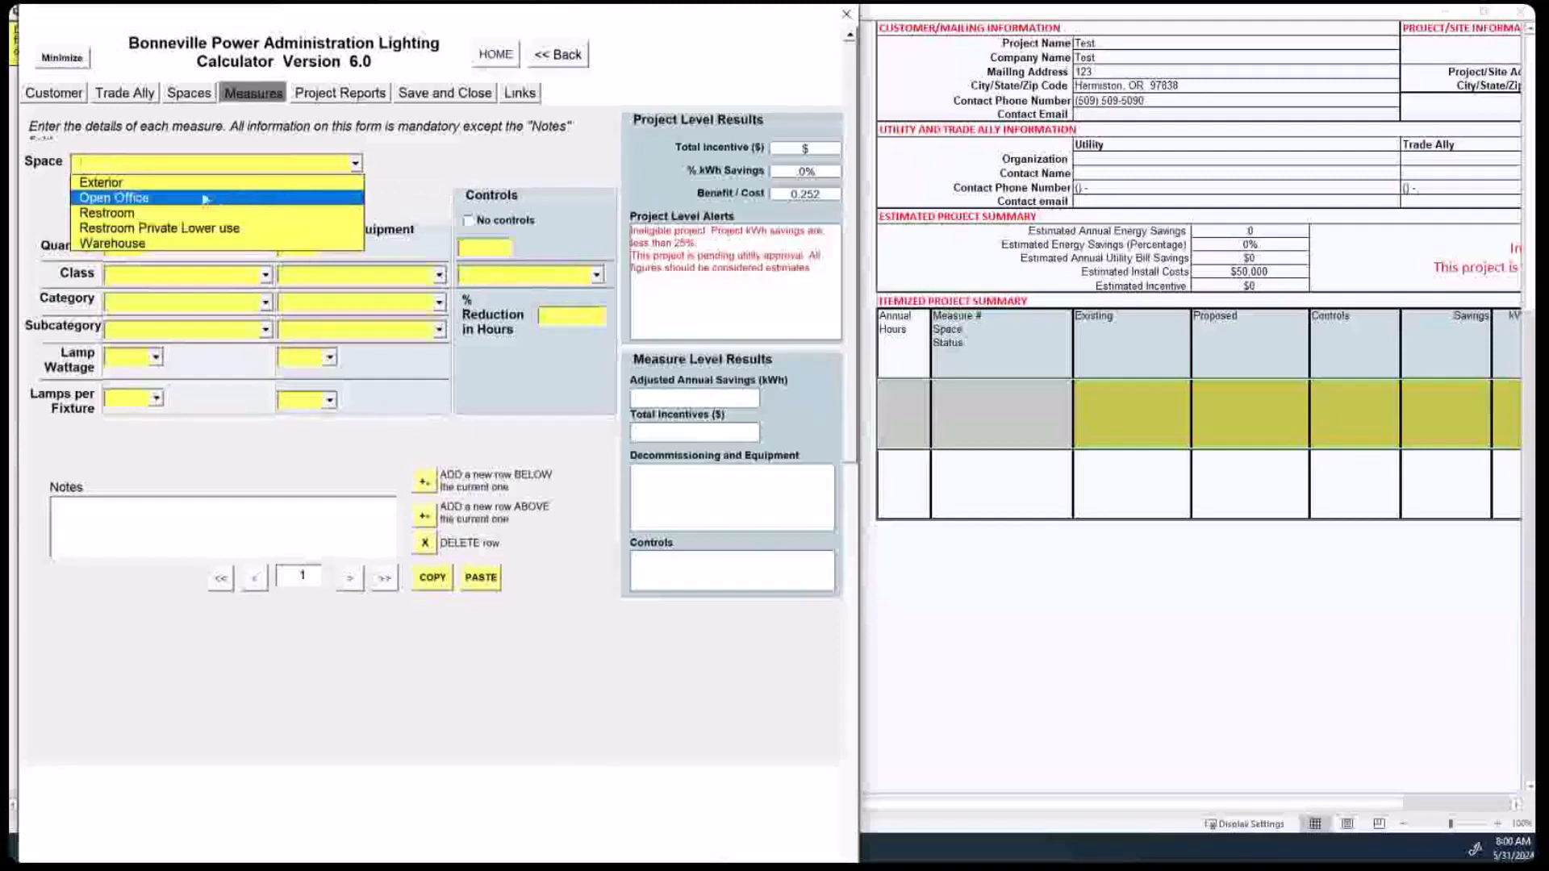
left_click(133, 199)
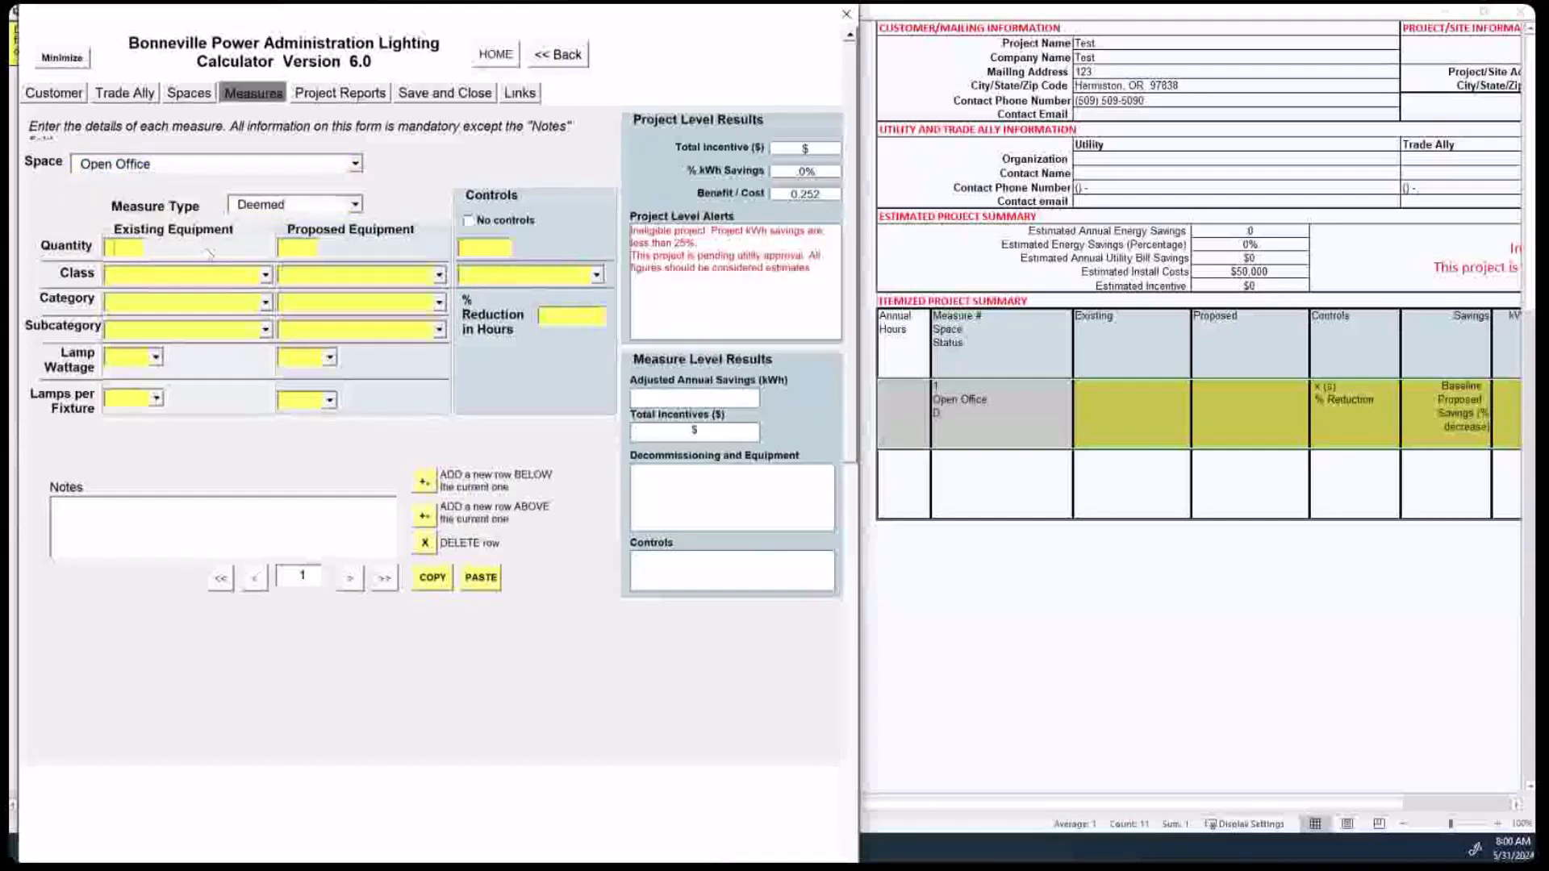
type("4")
Step: Define the Open Office existing equipment as class T12, category 4 ft, subcategory Lamp / Mag Ballast
left_click(267, 277)
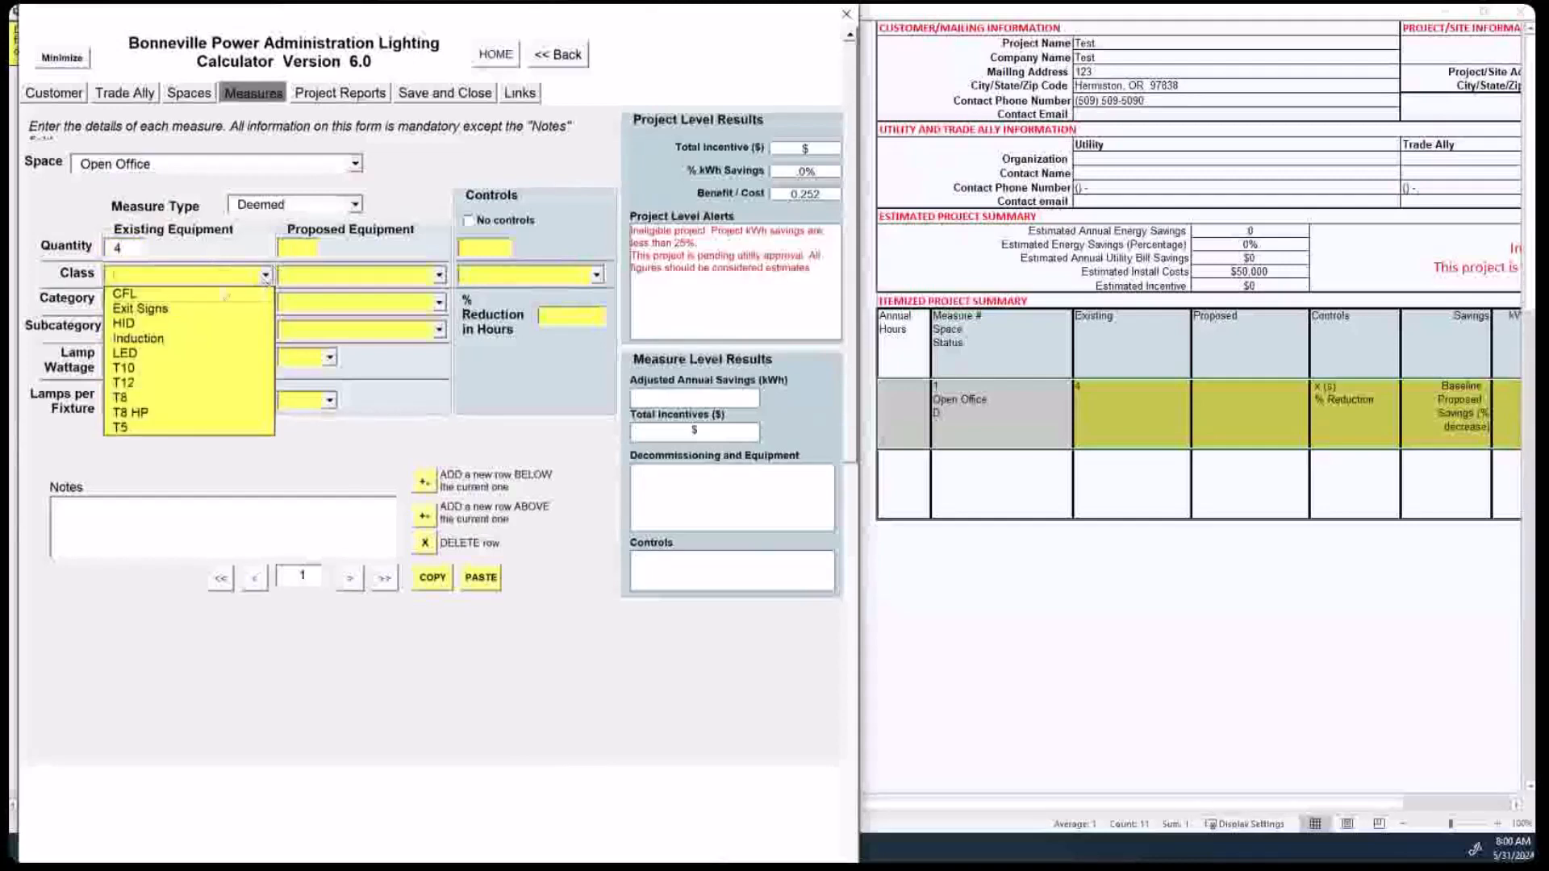
left_click(129, 383)
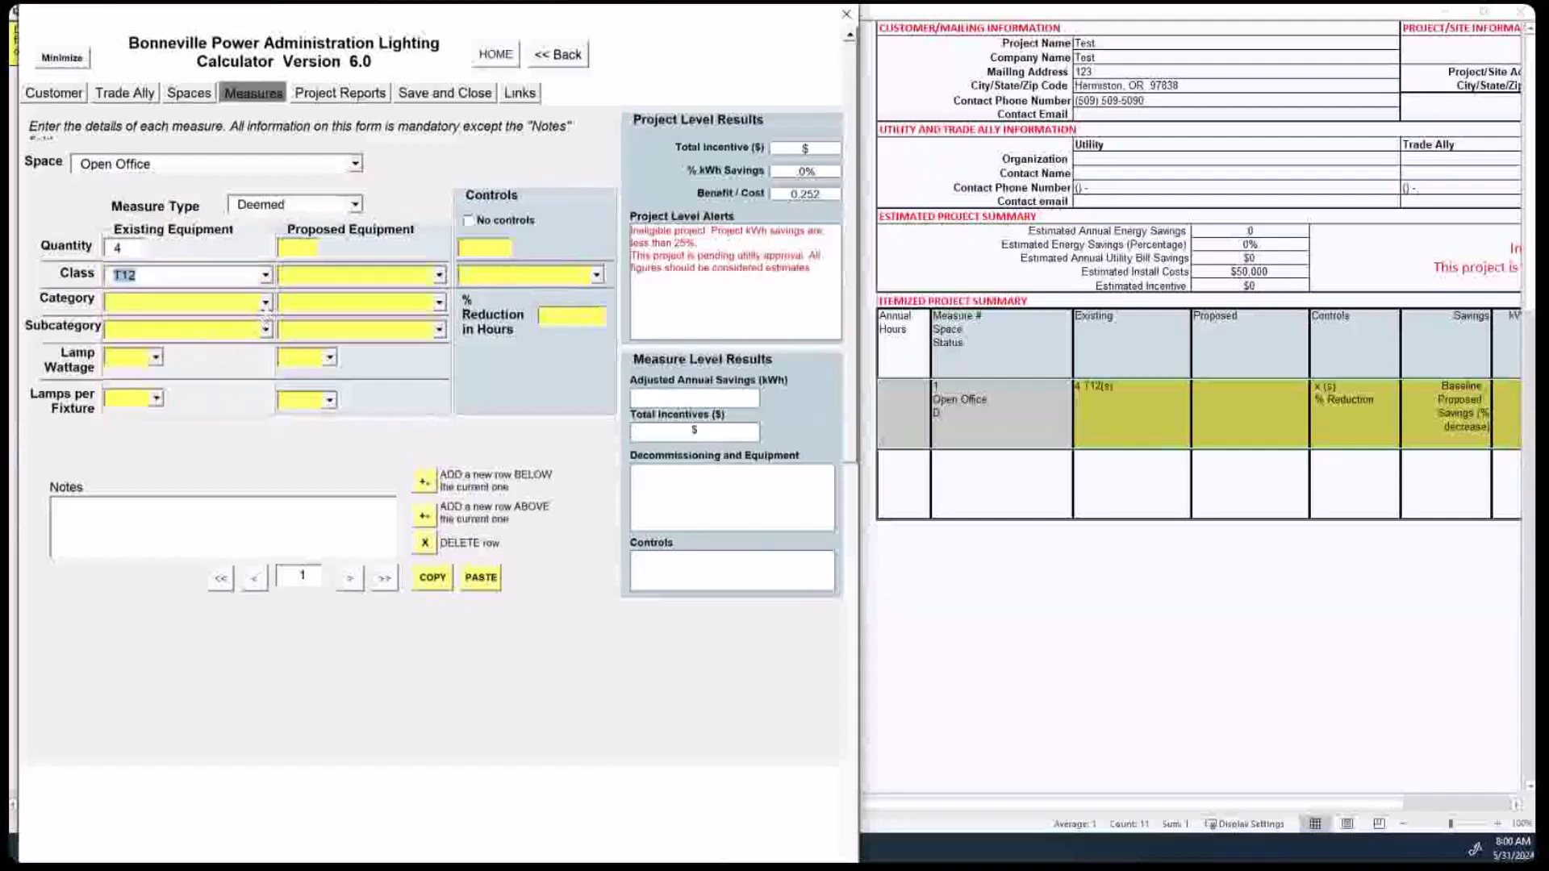
left_click(265, 302)
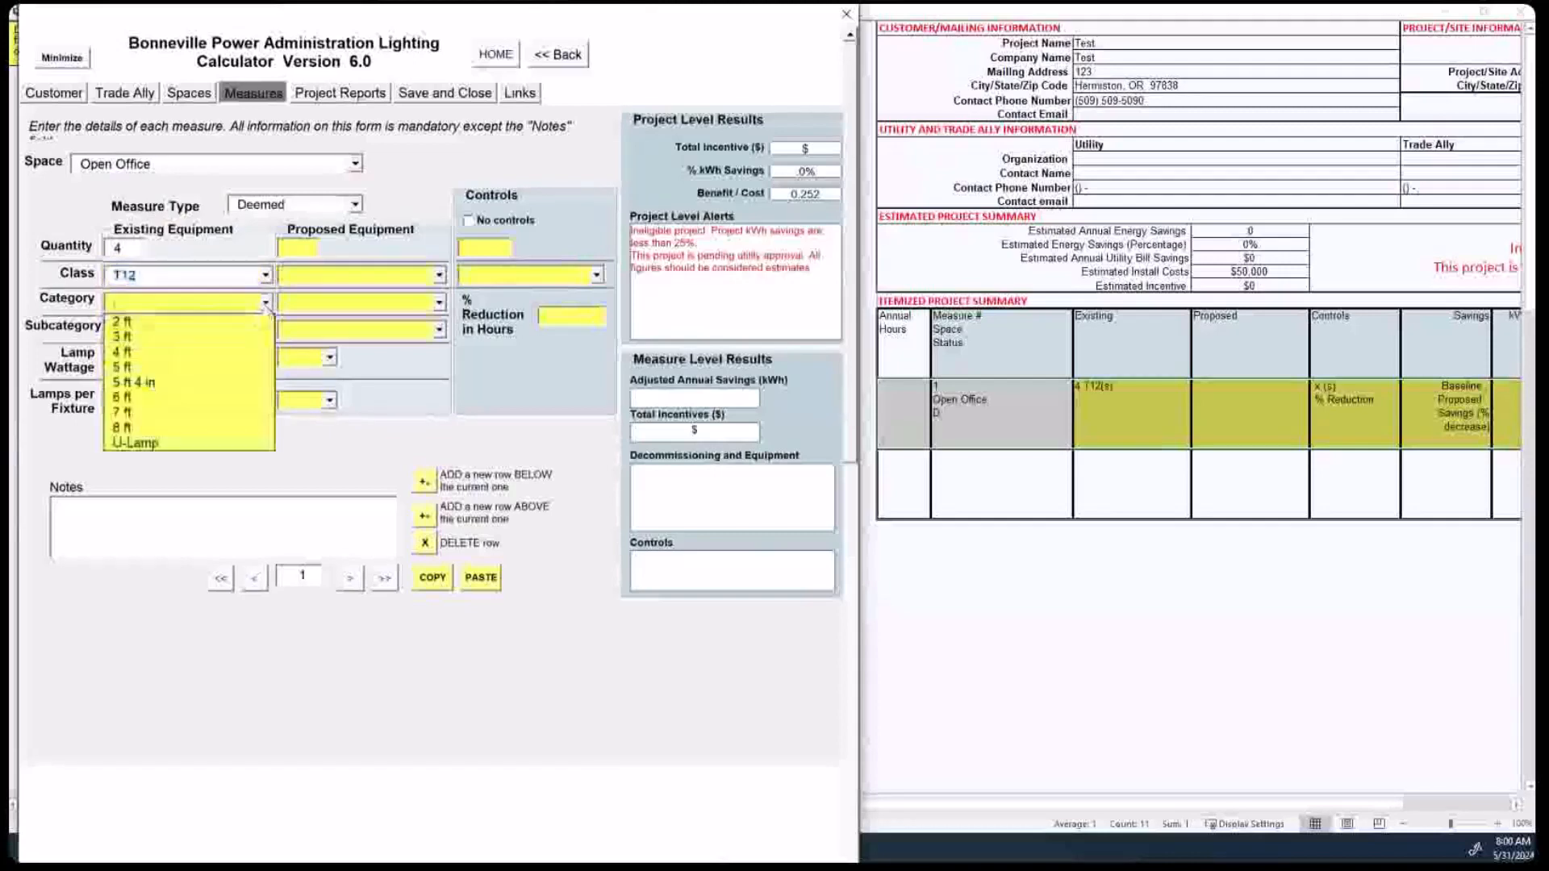
left_click(122, 351)
left_click(266, 330)
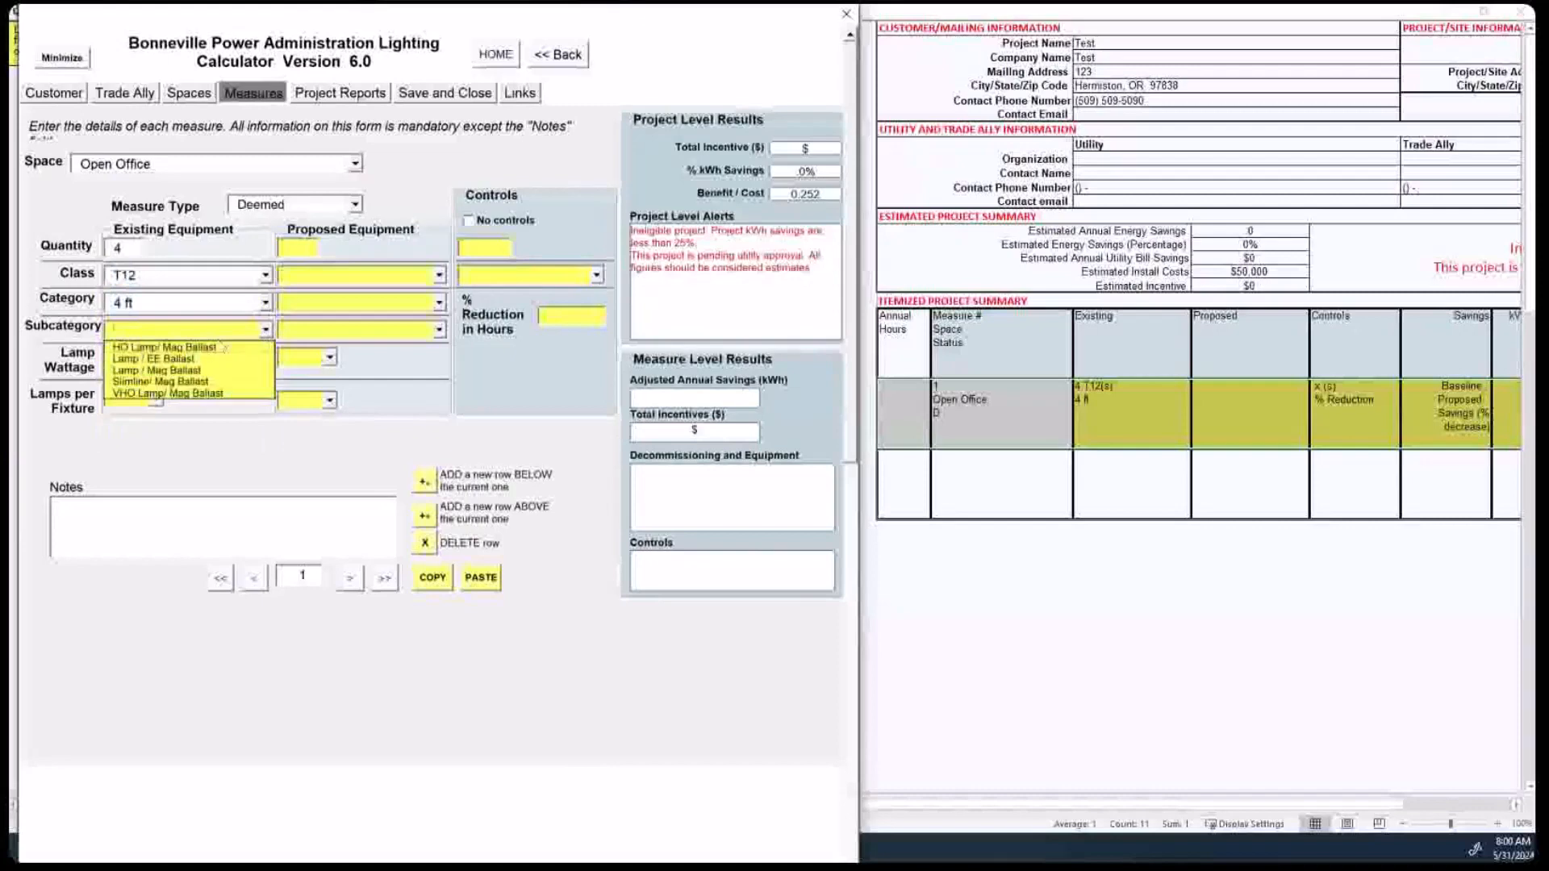
left_click(180, 370)
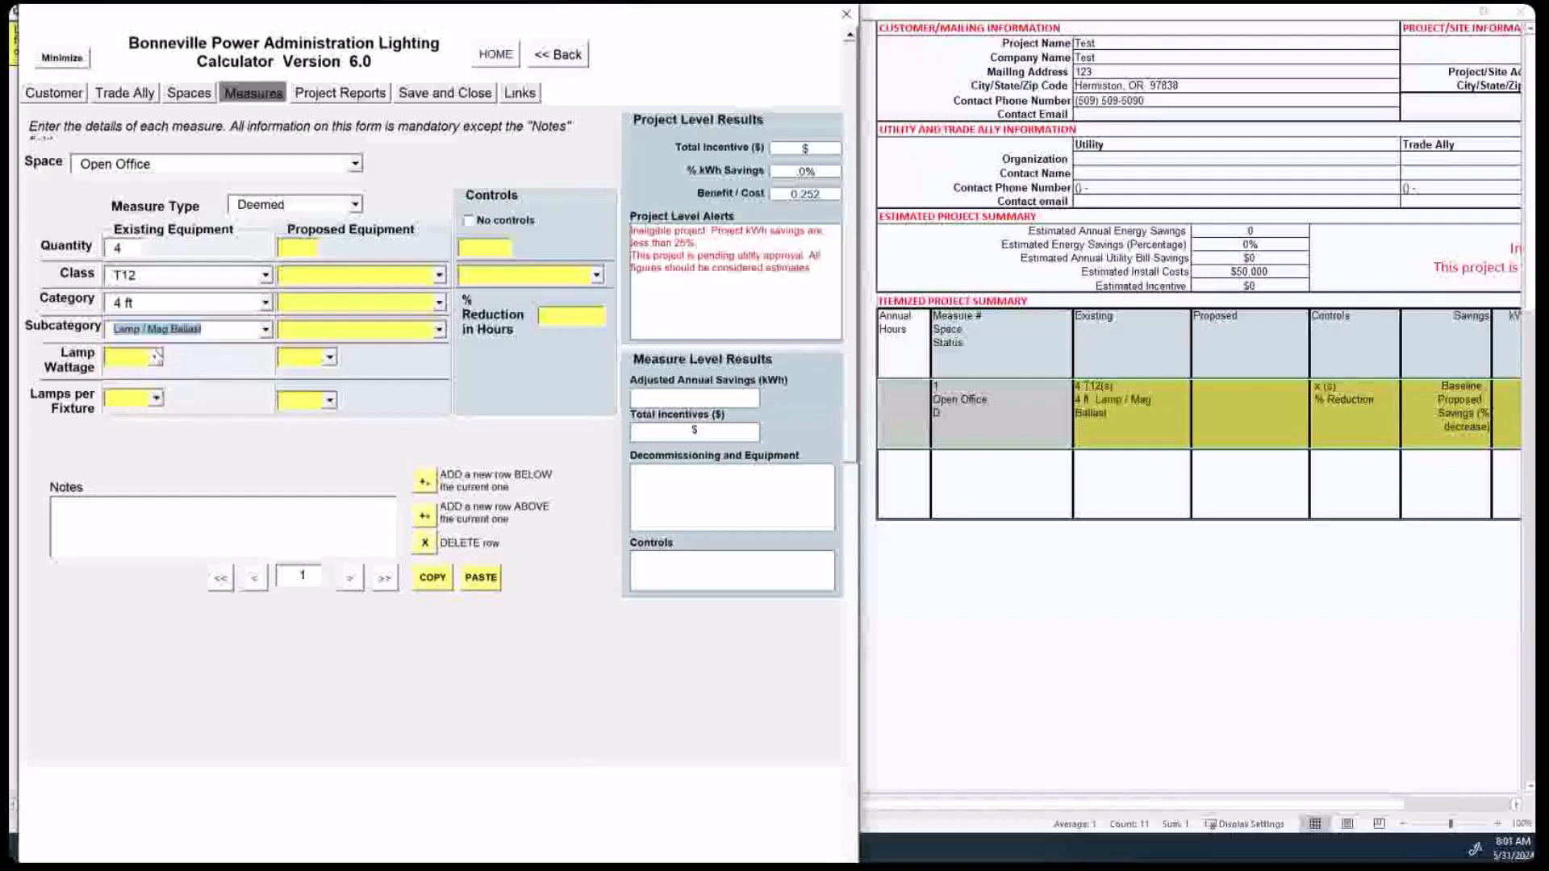
Step: Set the existing equipment's lamp wattage to 40 and its lamps per fixture to 4
left_click(155, 355)
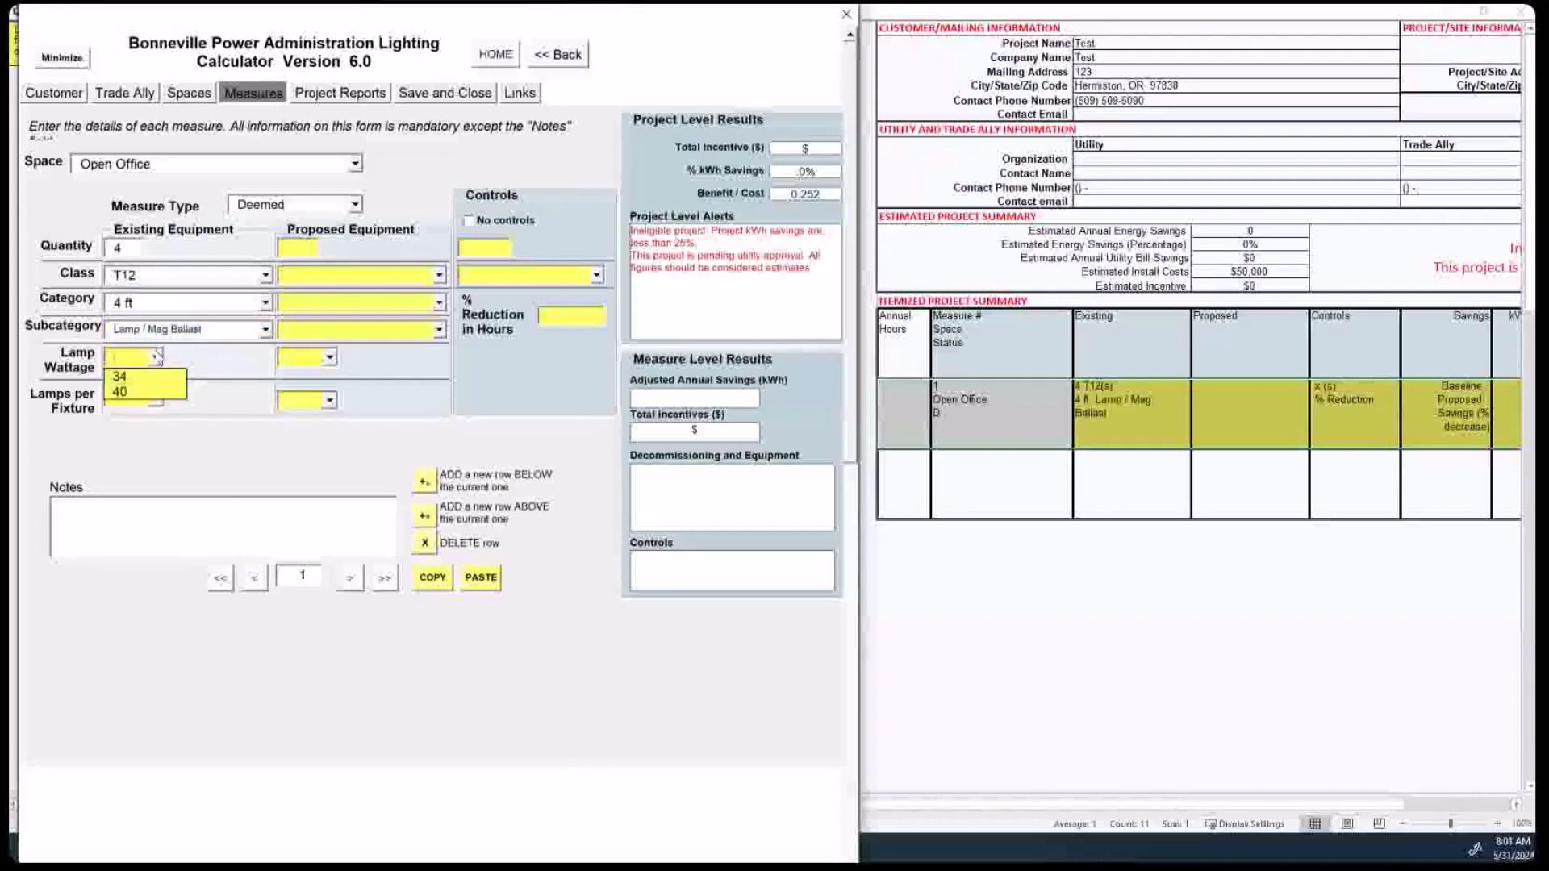
left_click(127, 392)
left_click(156, 399)
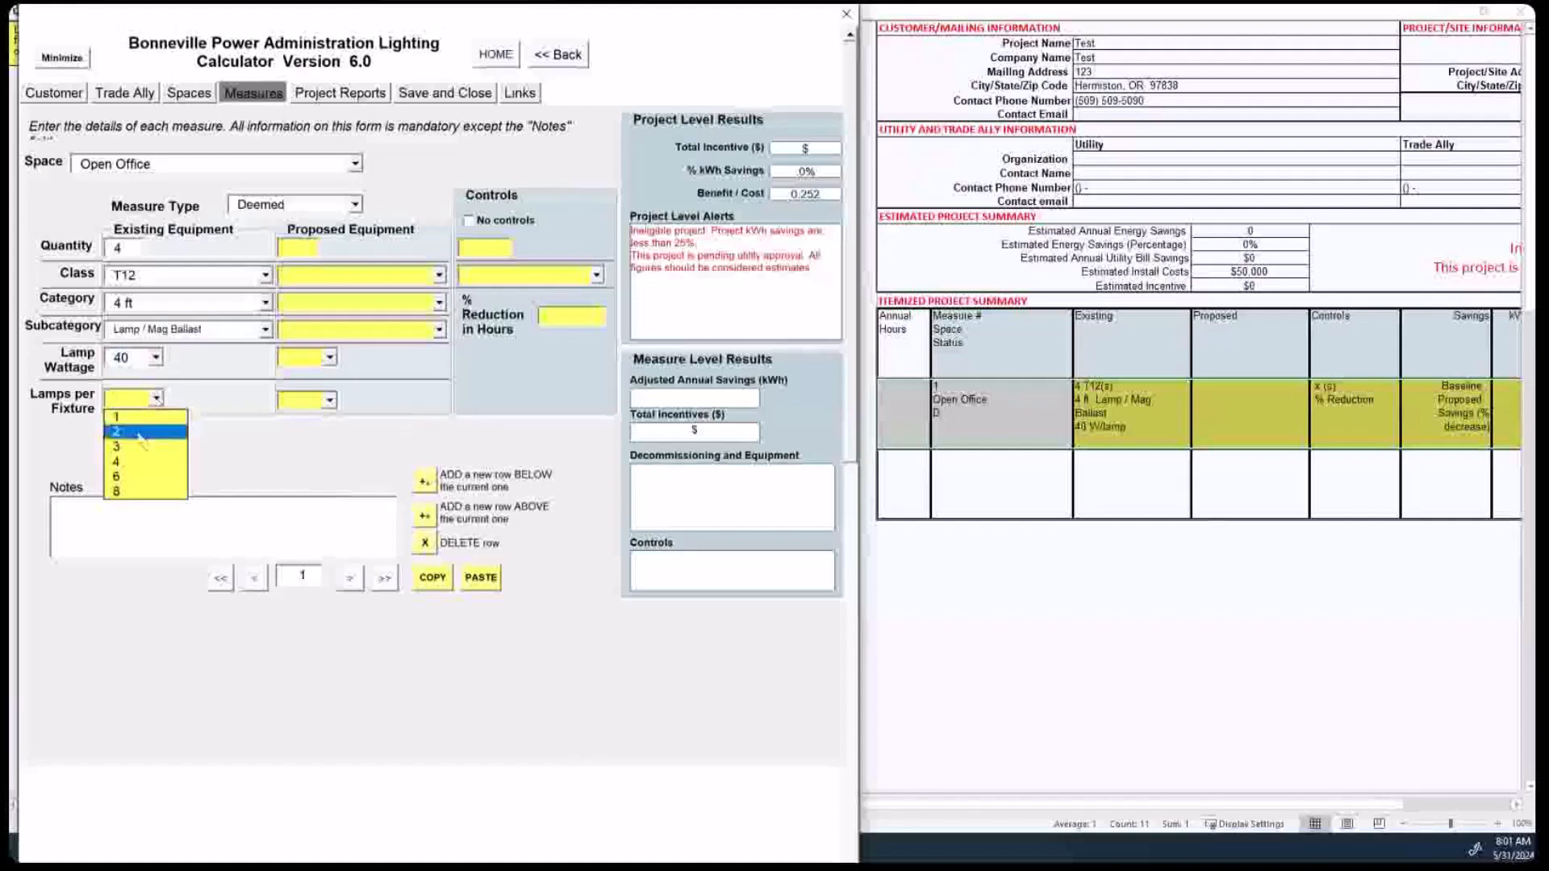
left_click(129, 462)
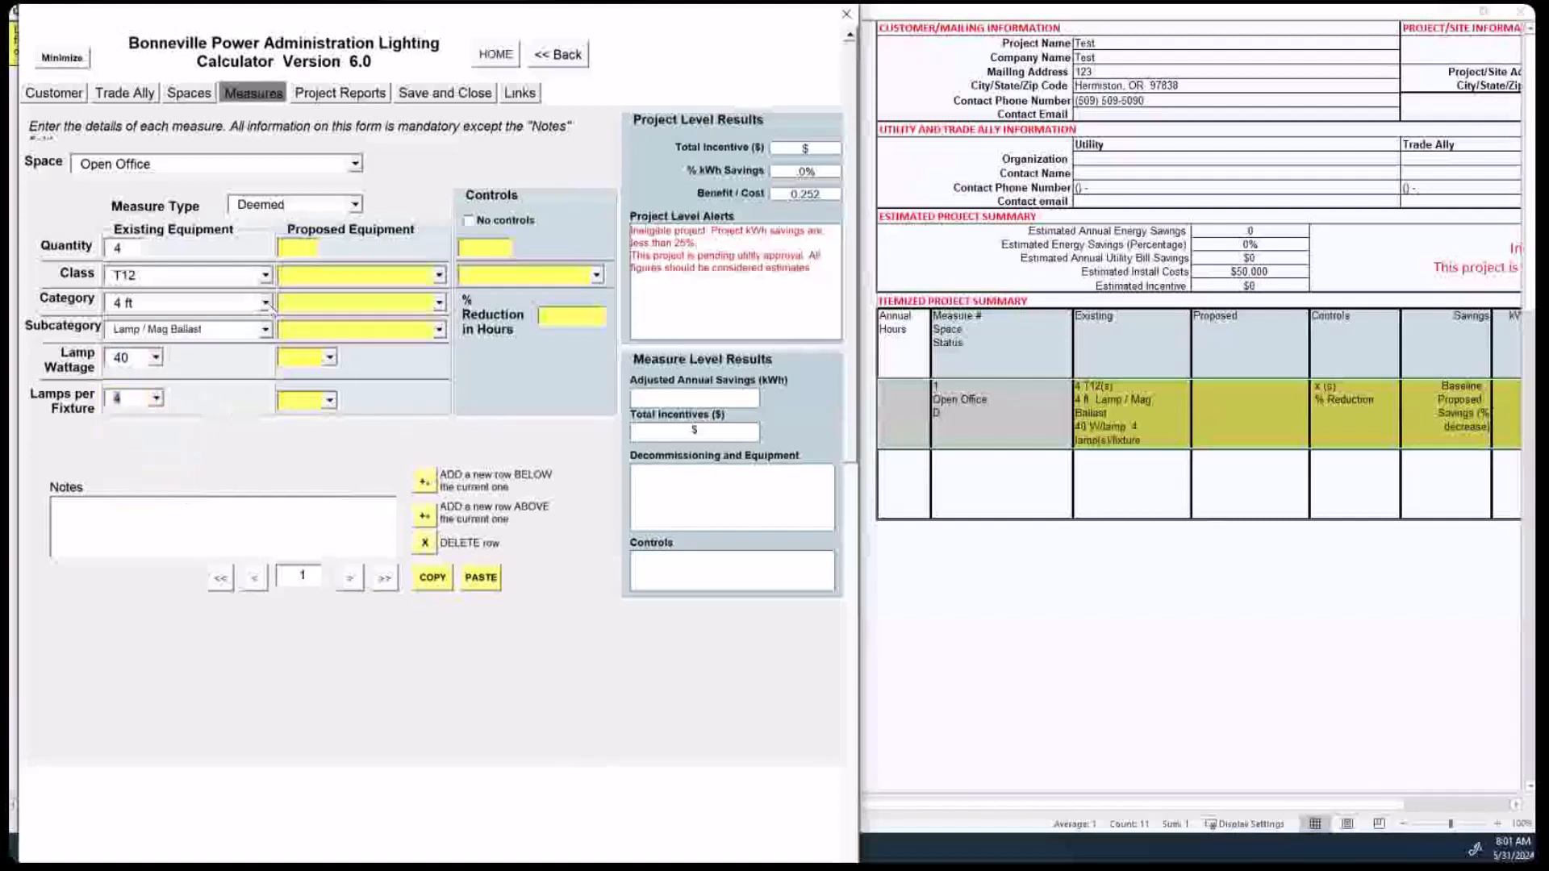
Step: Define the proposed equipment as quantity 4, class LED, category Gen. Indoor / Outdoor, subcategory Standard
left_click(311, 250)
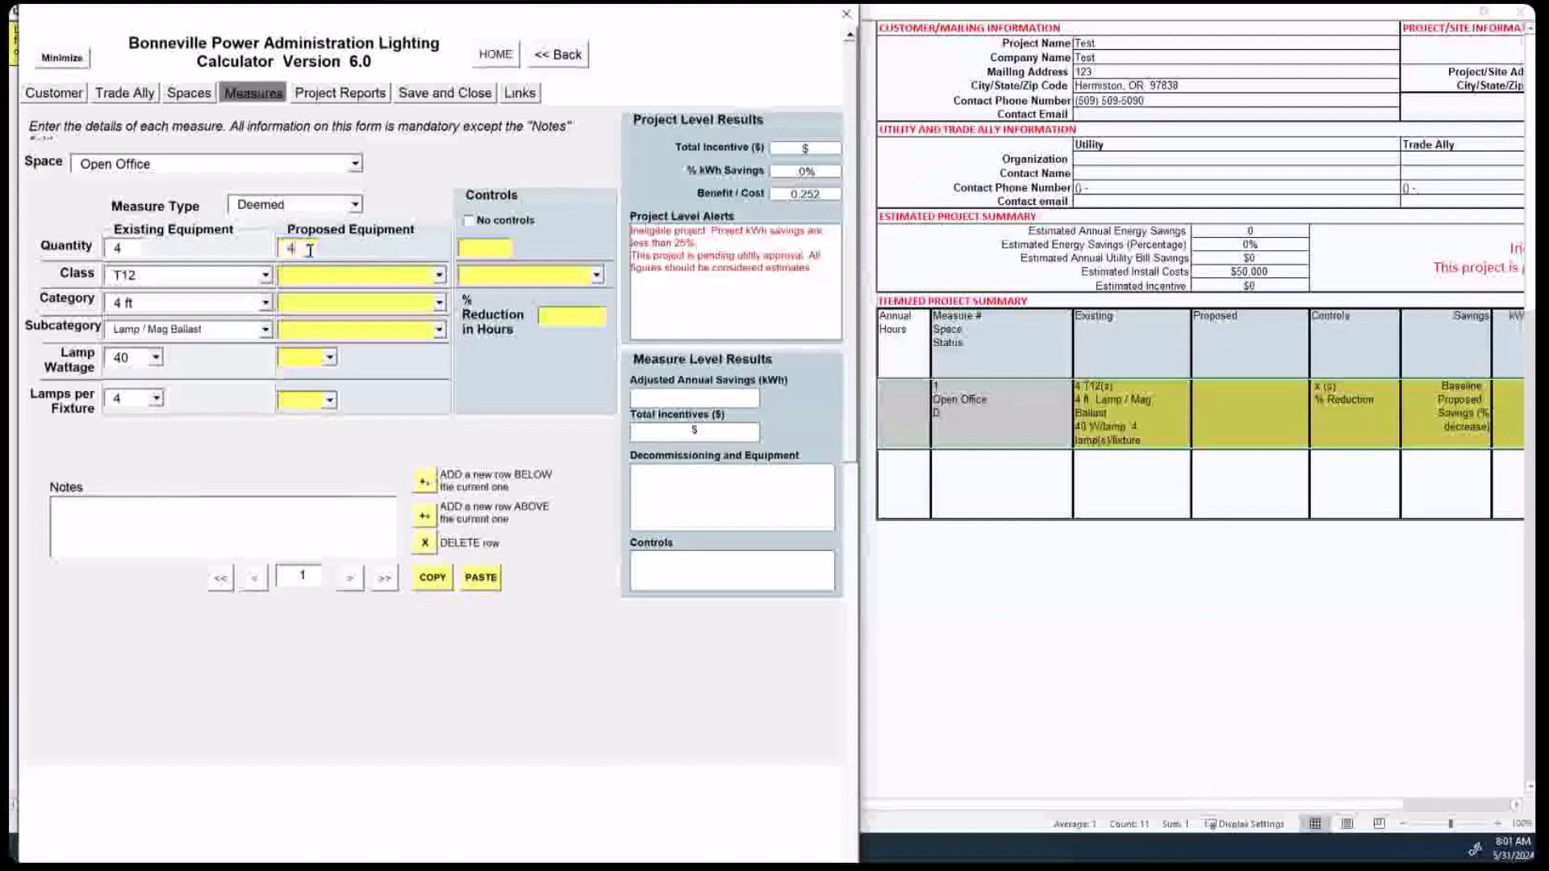
type("4")
left_click(439, 275)
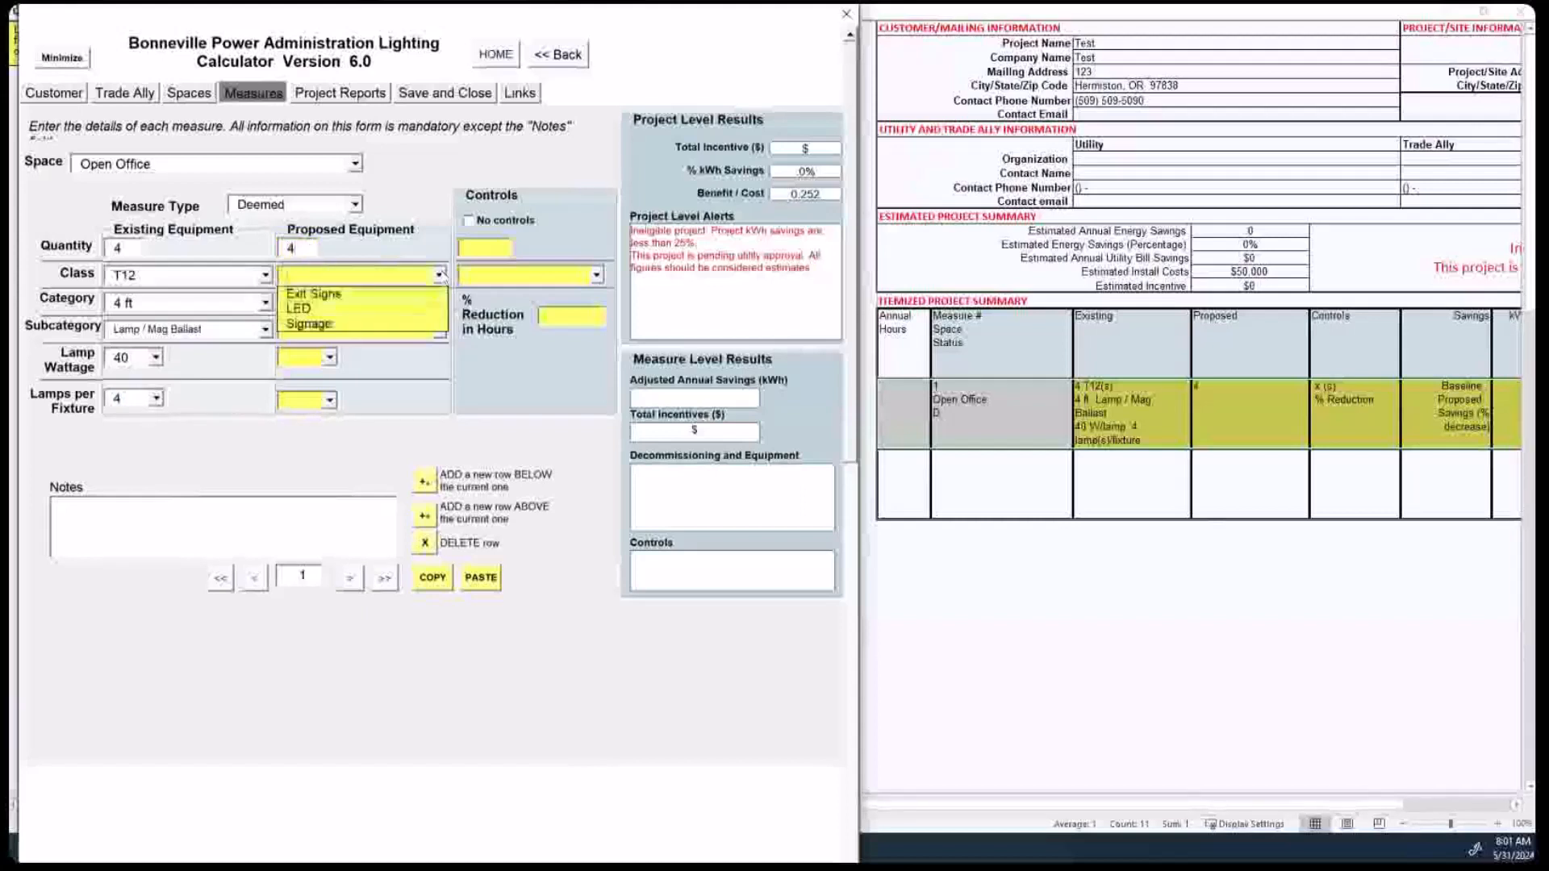
left_click(303, 309)
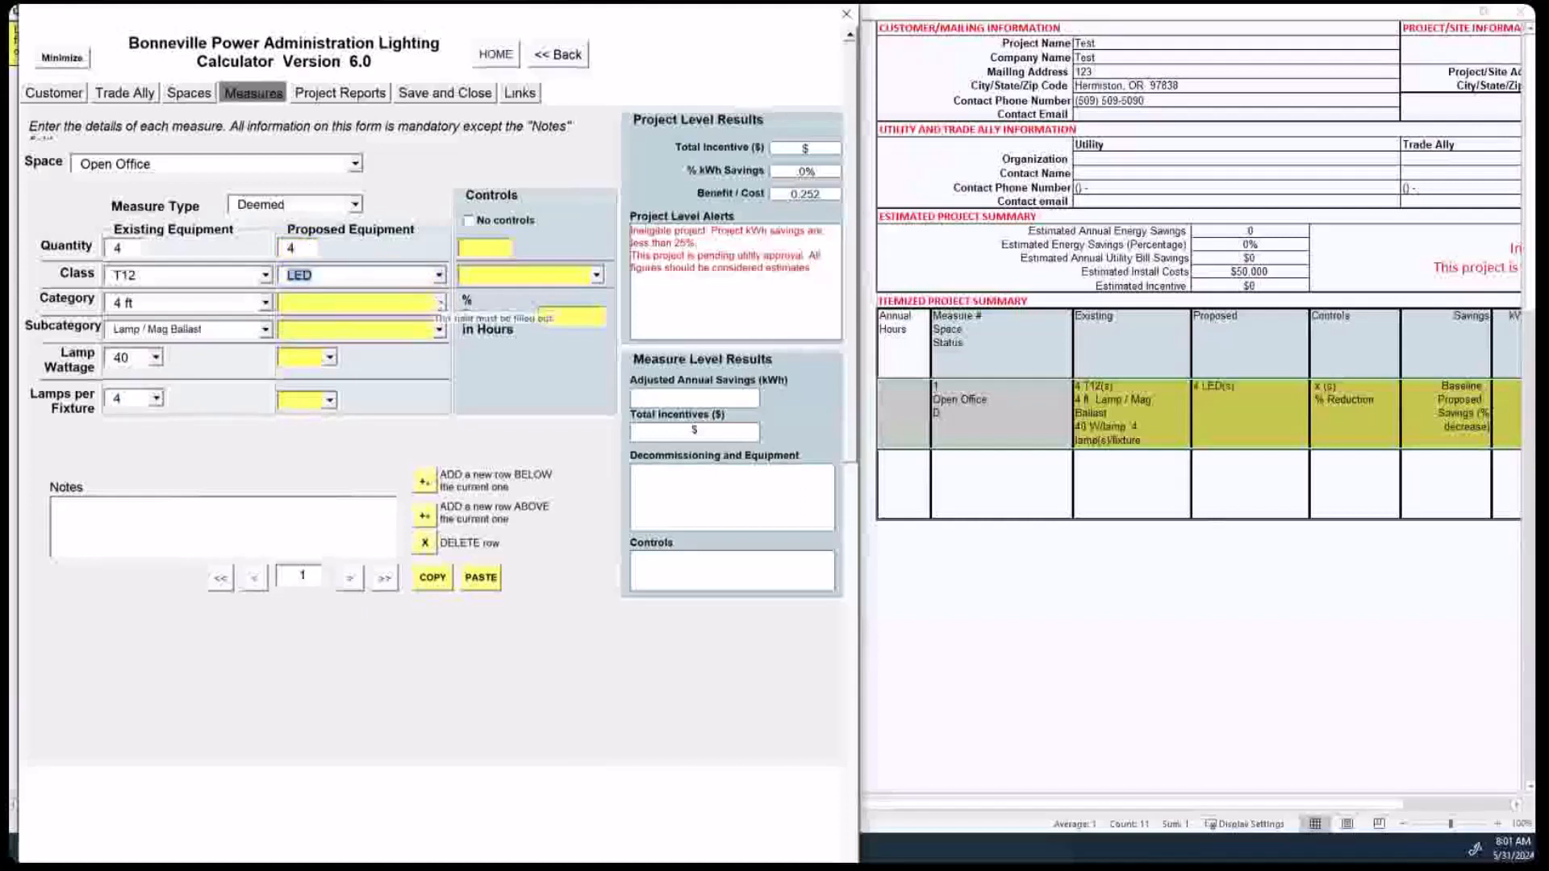
left_click(440, 303)
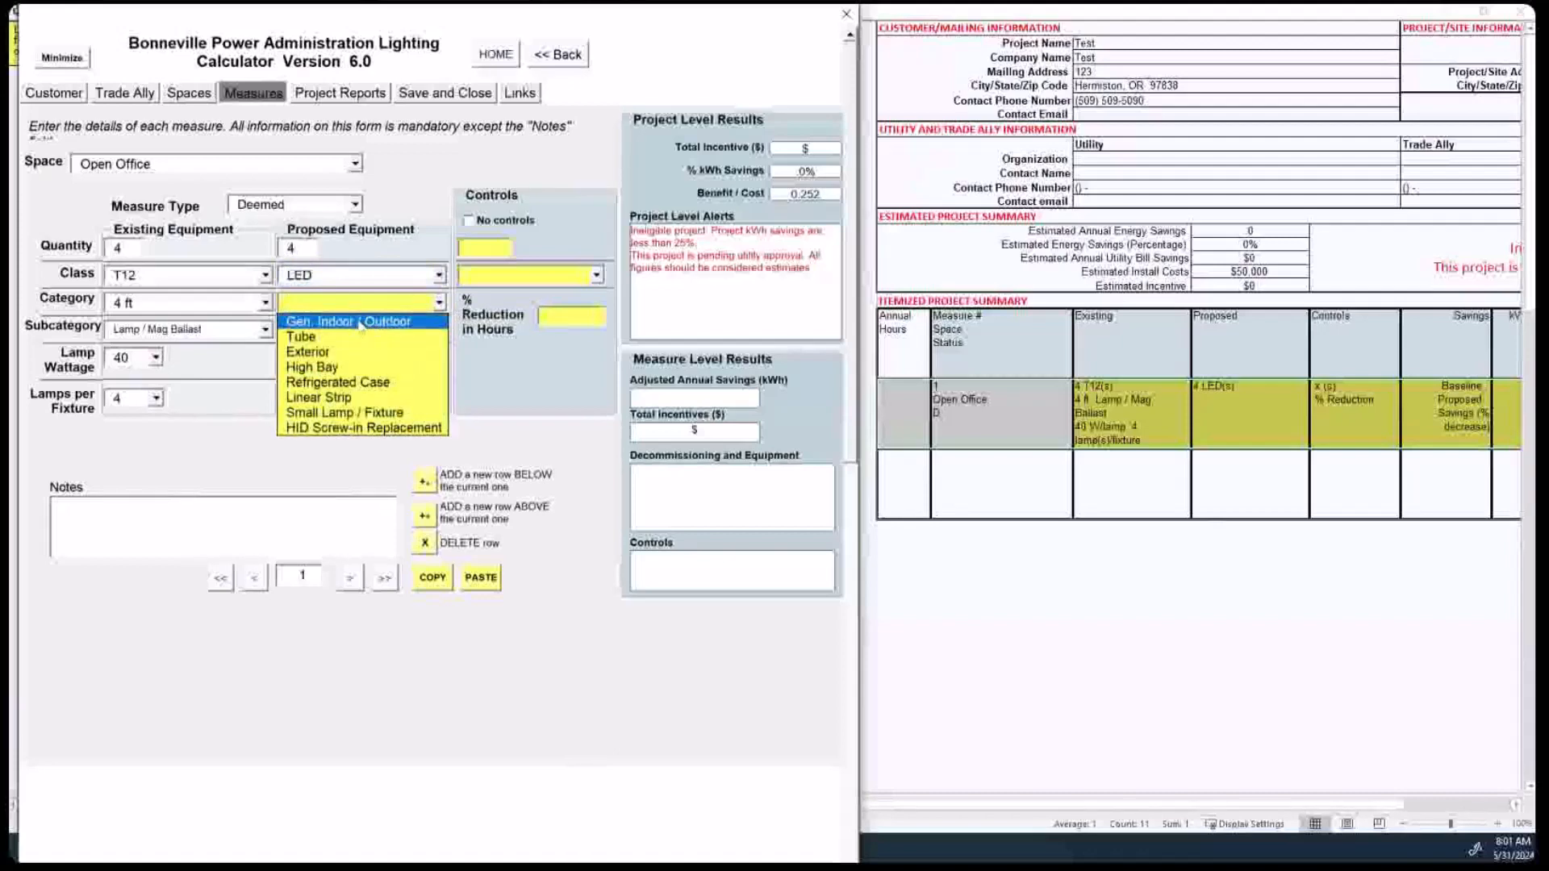
left_click(360, 322)
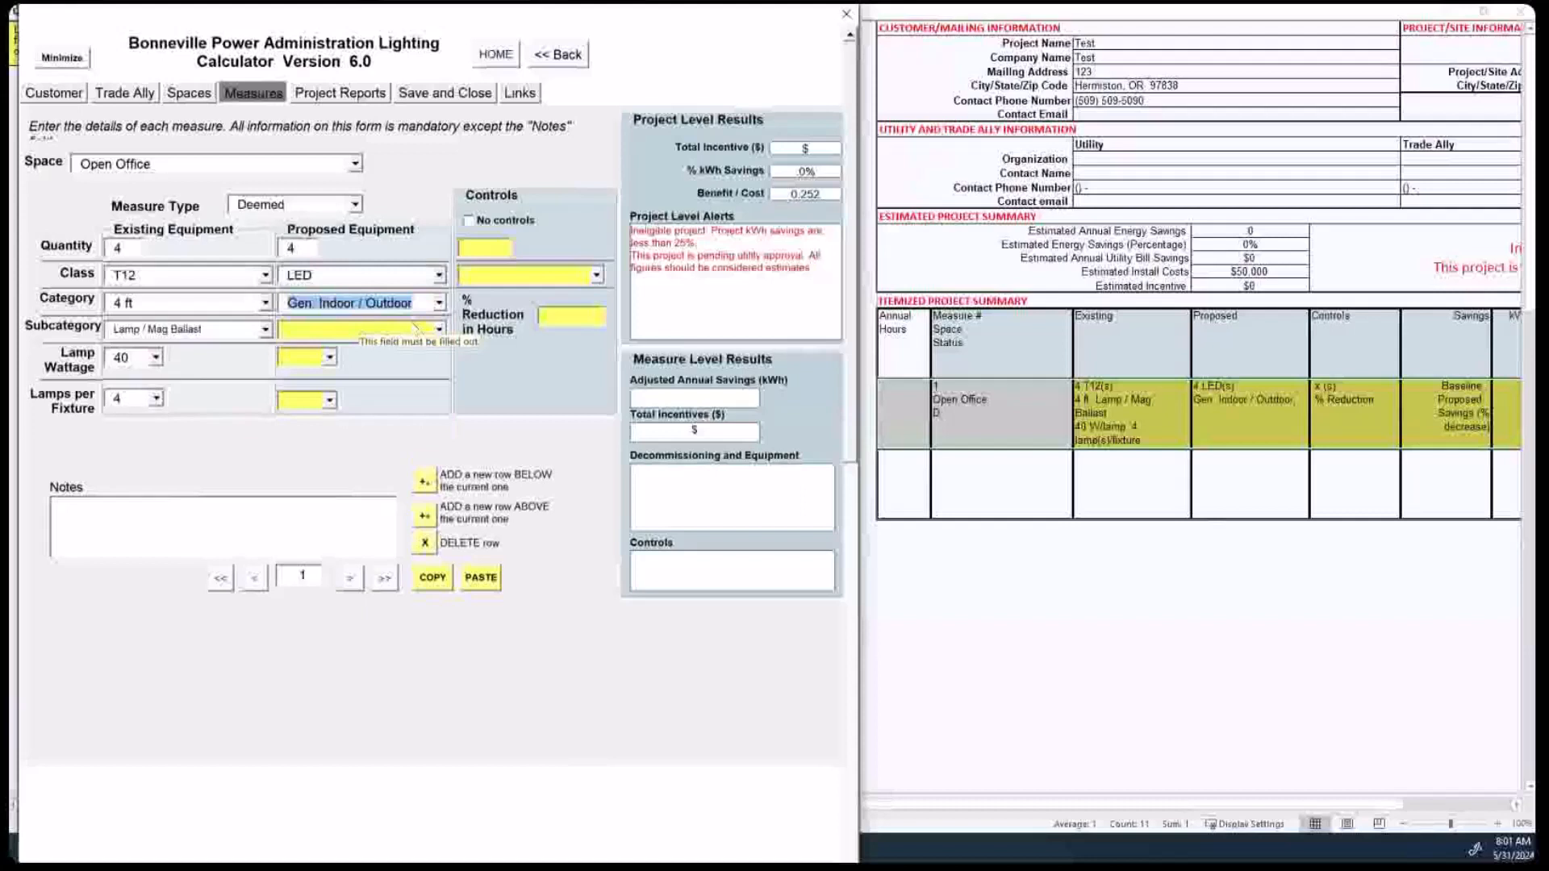
left_click(440, 329)
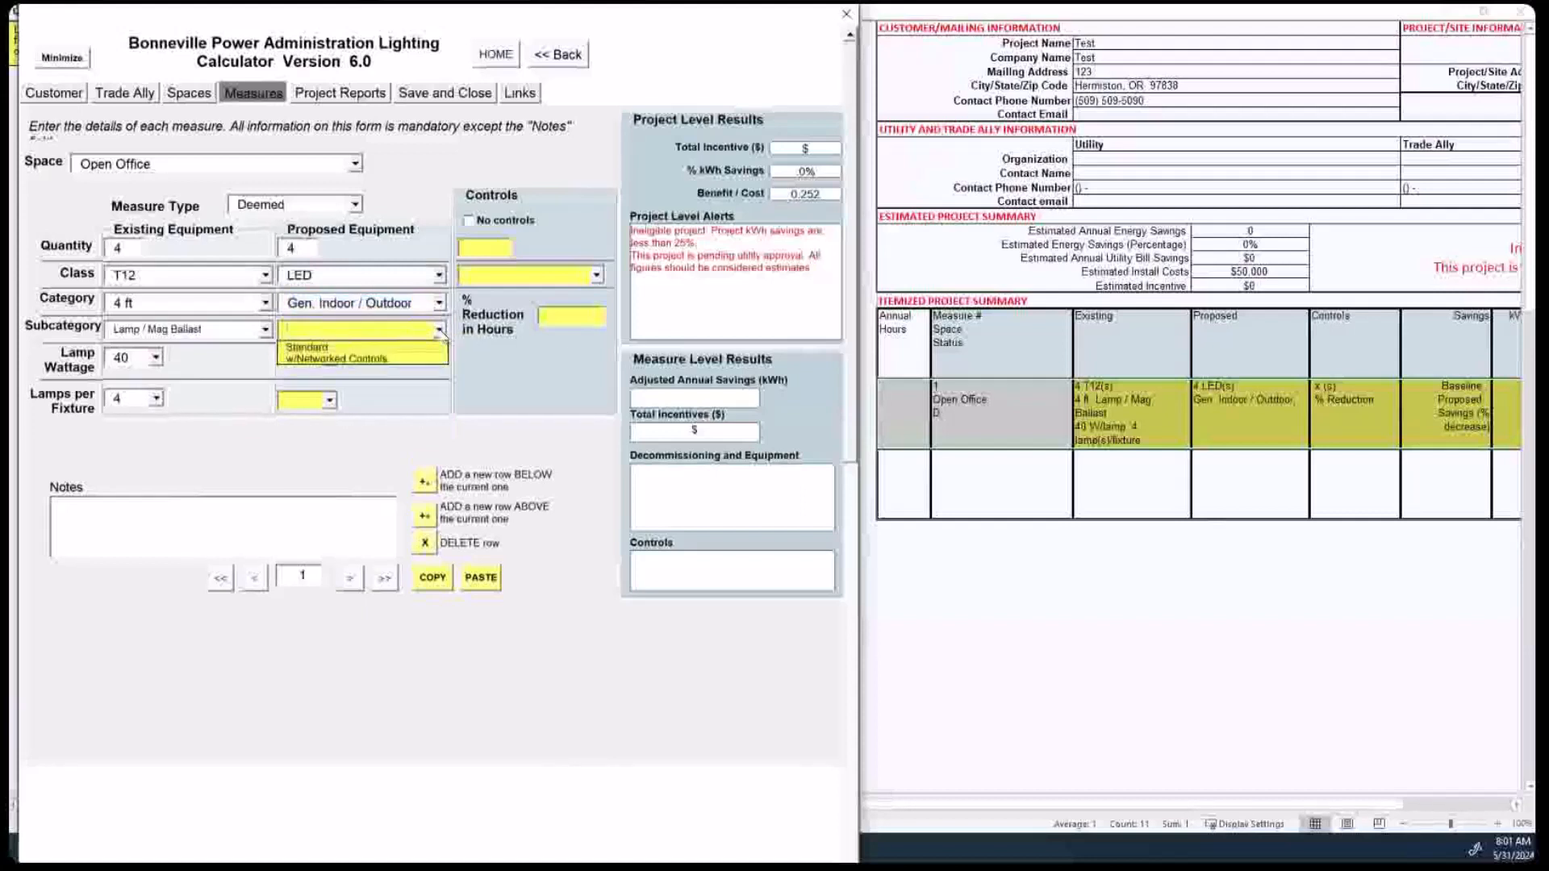
left_click(339, 347)
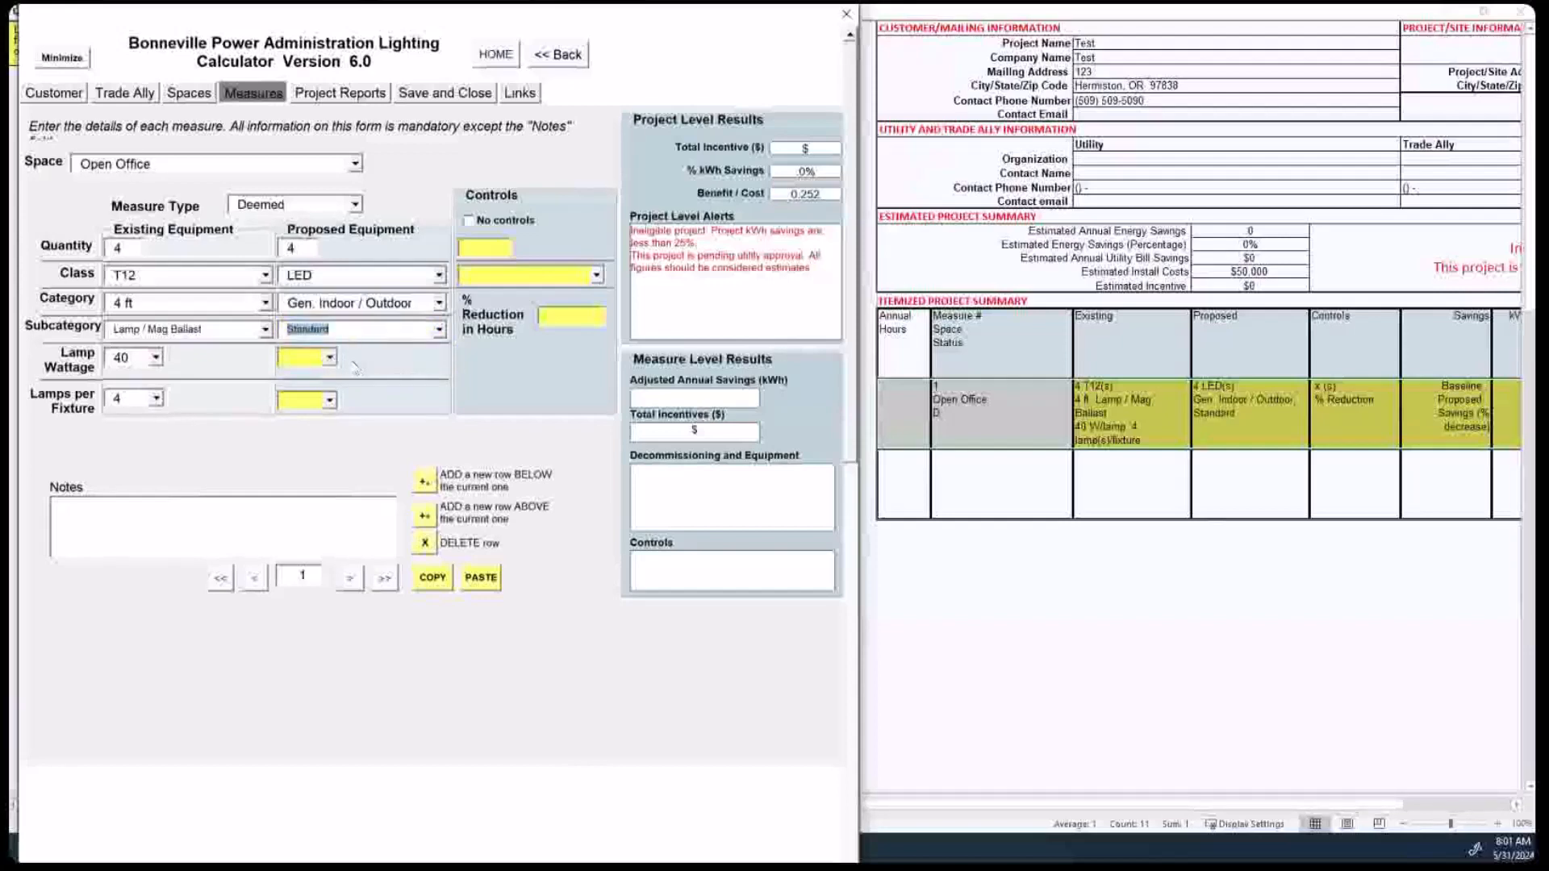
Step: Set the proposed LED equipment's lamp wattage to 30
left_click(329, 357)
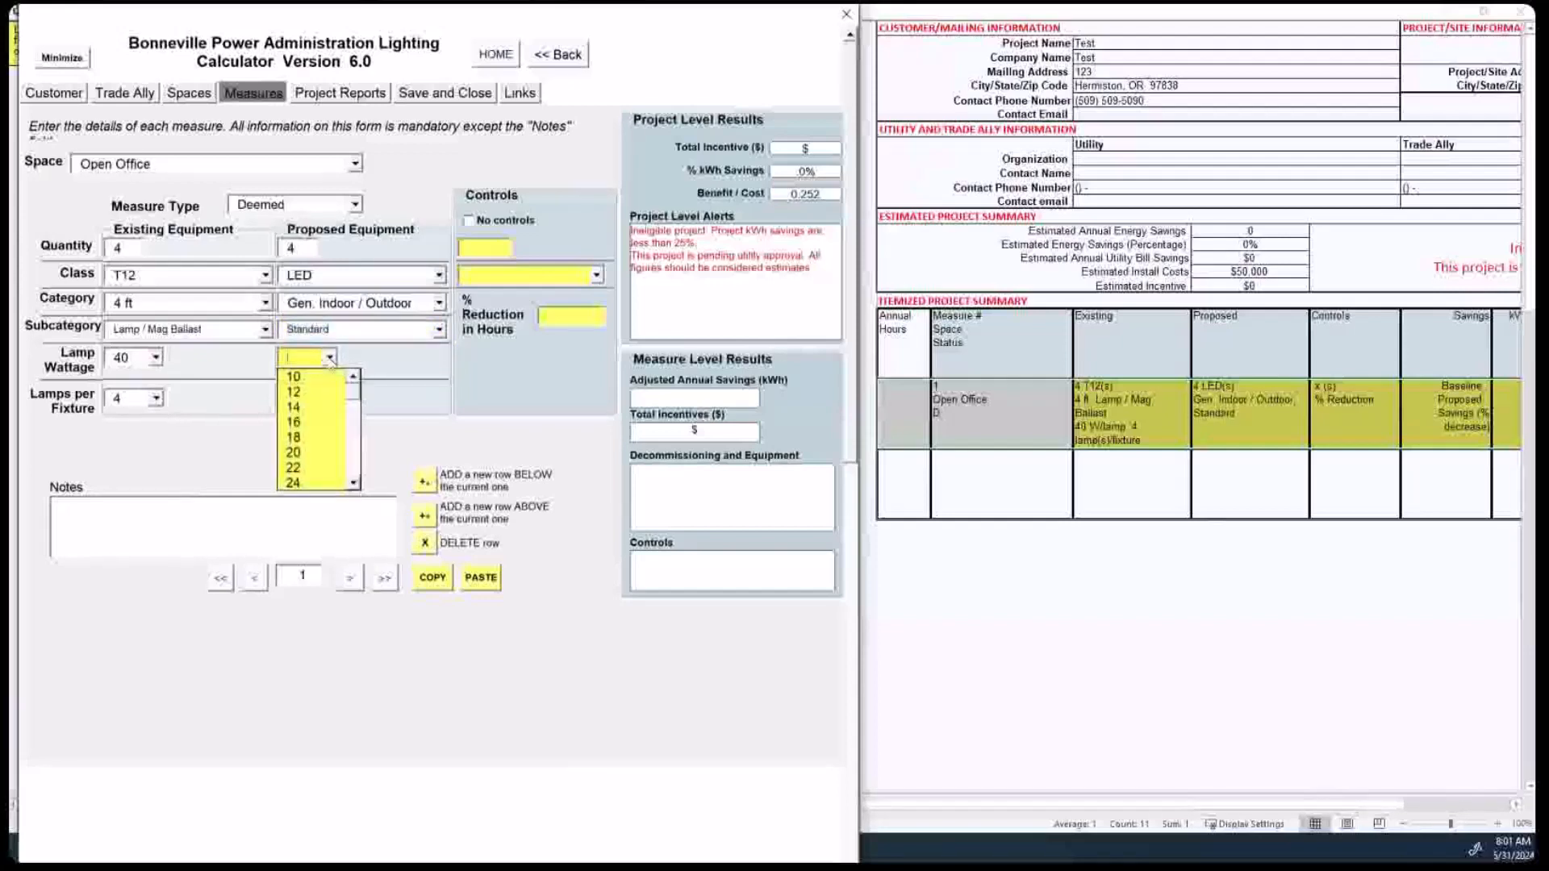
left_click(353, 484)
left_click(353, 483)
left_click(353, 483)
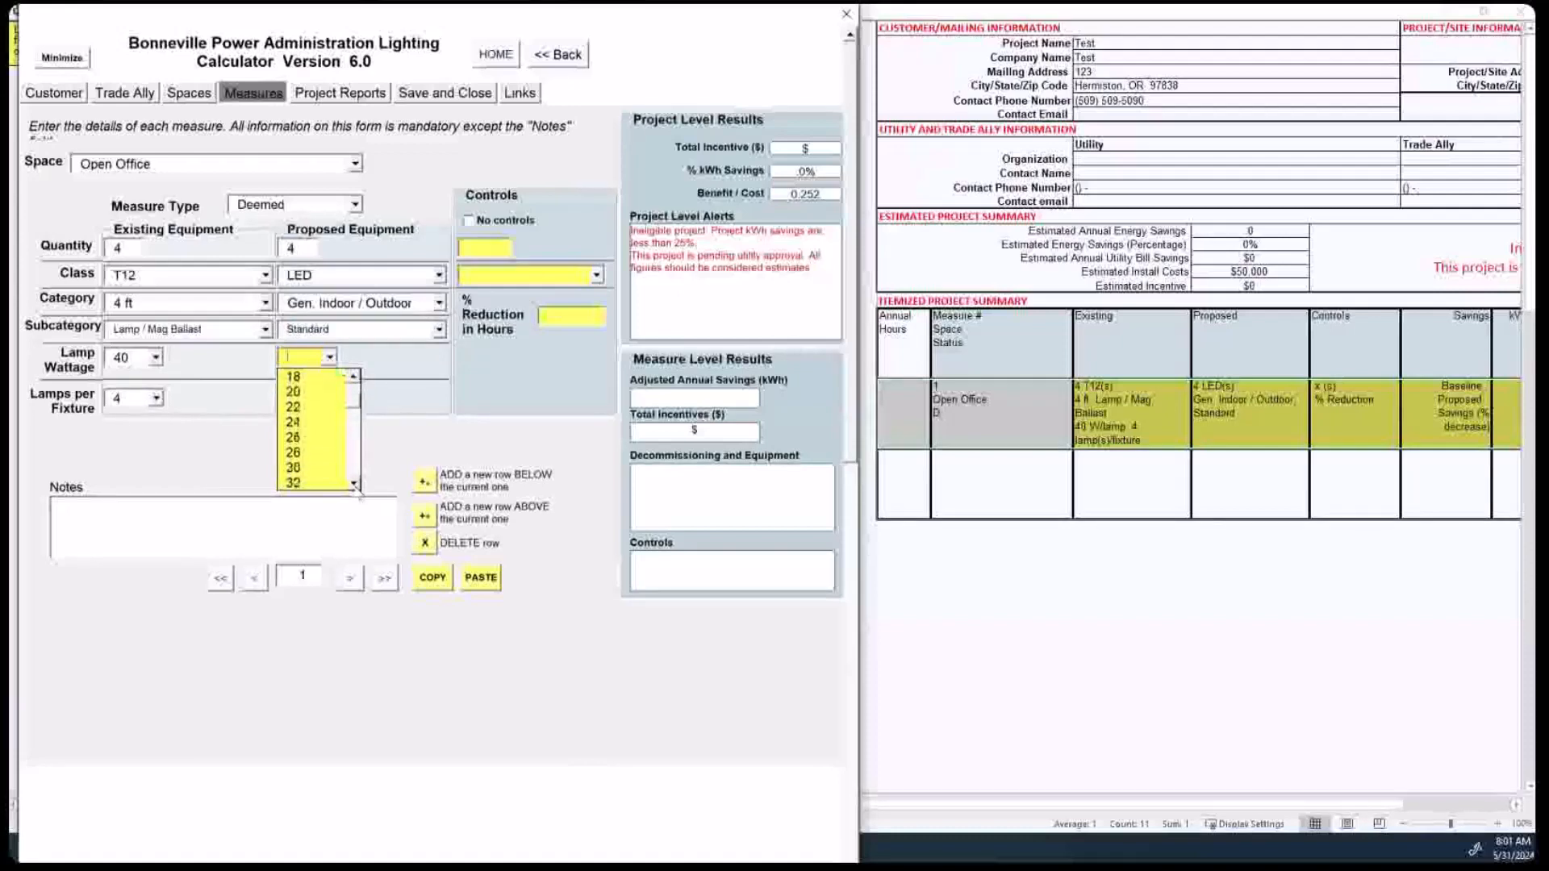
left_click(307, 453)
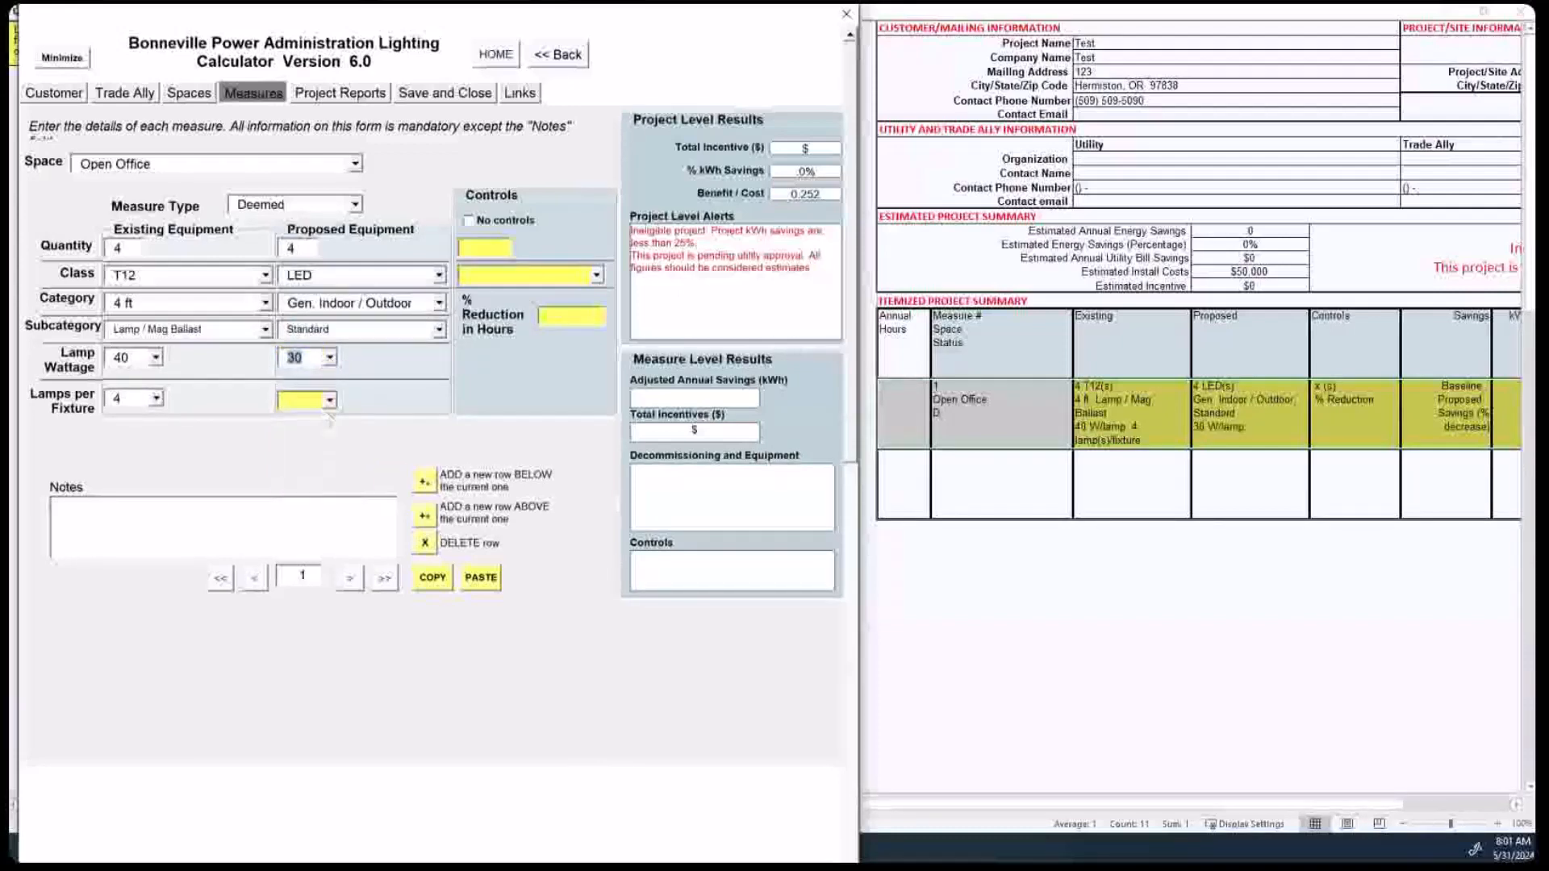
Step: Set the proposed equipment's lamps per fixture to 1 and add one Occ. Sensor control to the Open Office measure
left_click(330, 400)
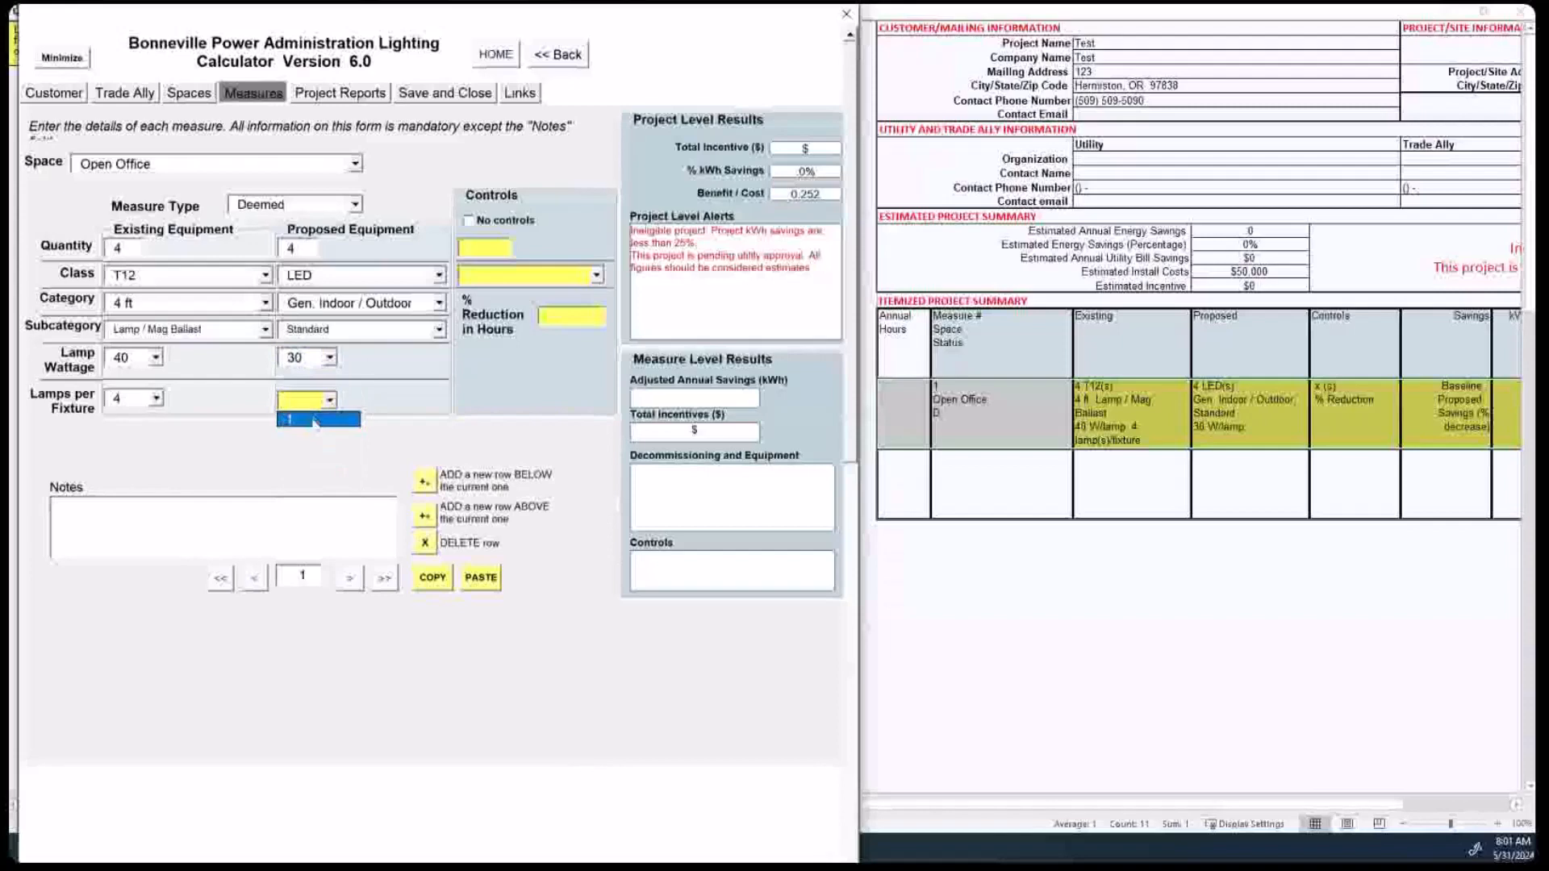
left_click(317, 420)
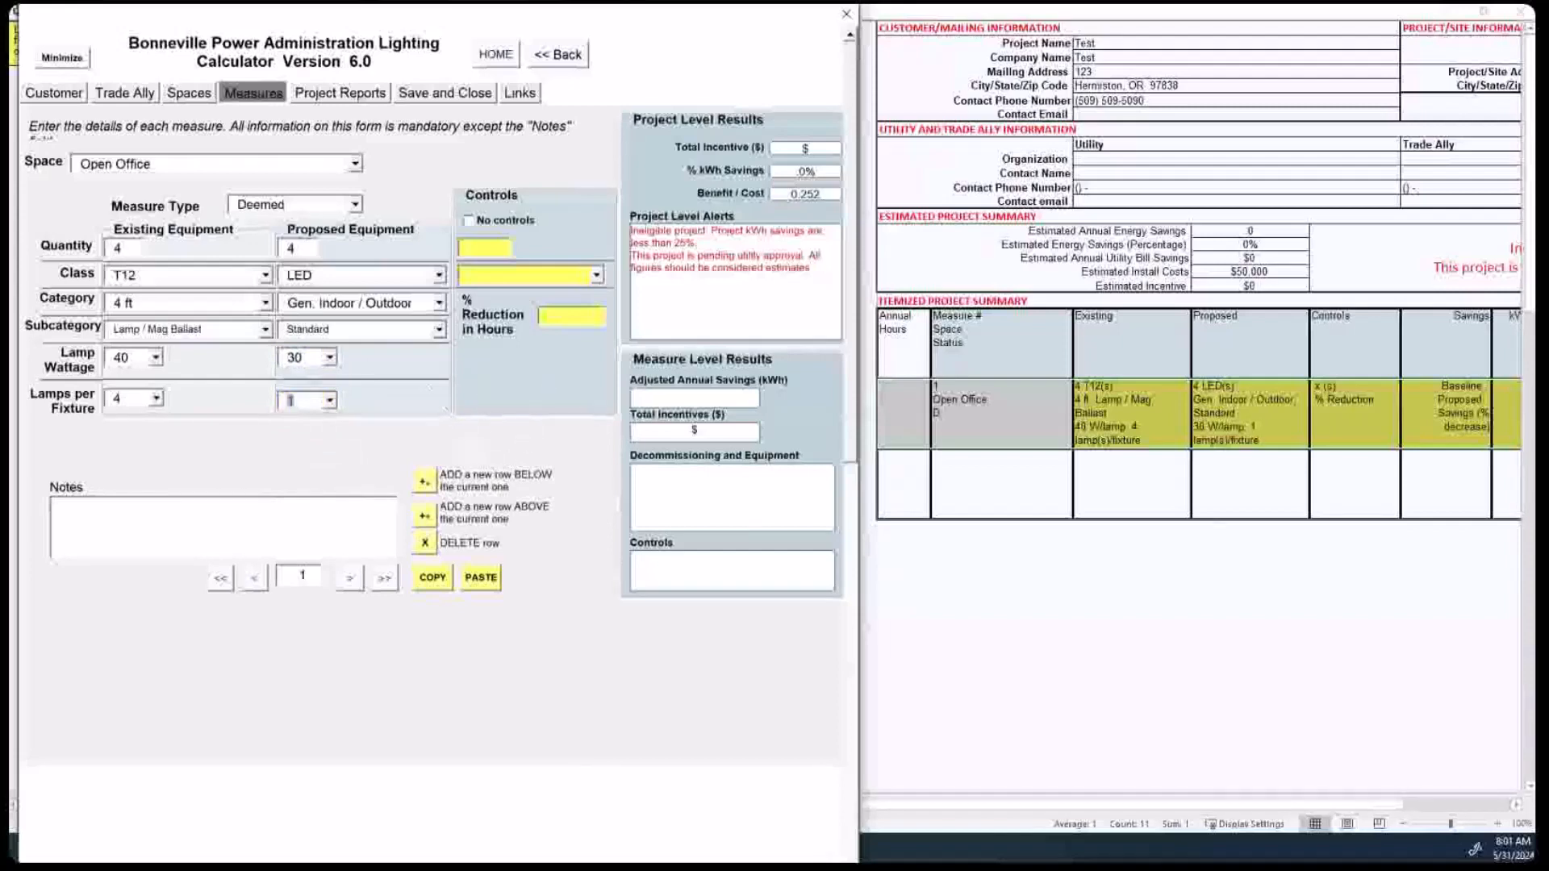
left_click(480, 252)
type("1")
left_click(534, 275)
left_click(539, 296)
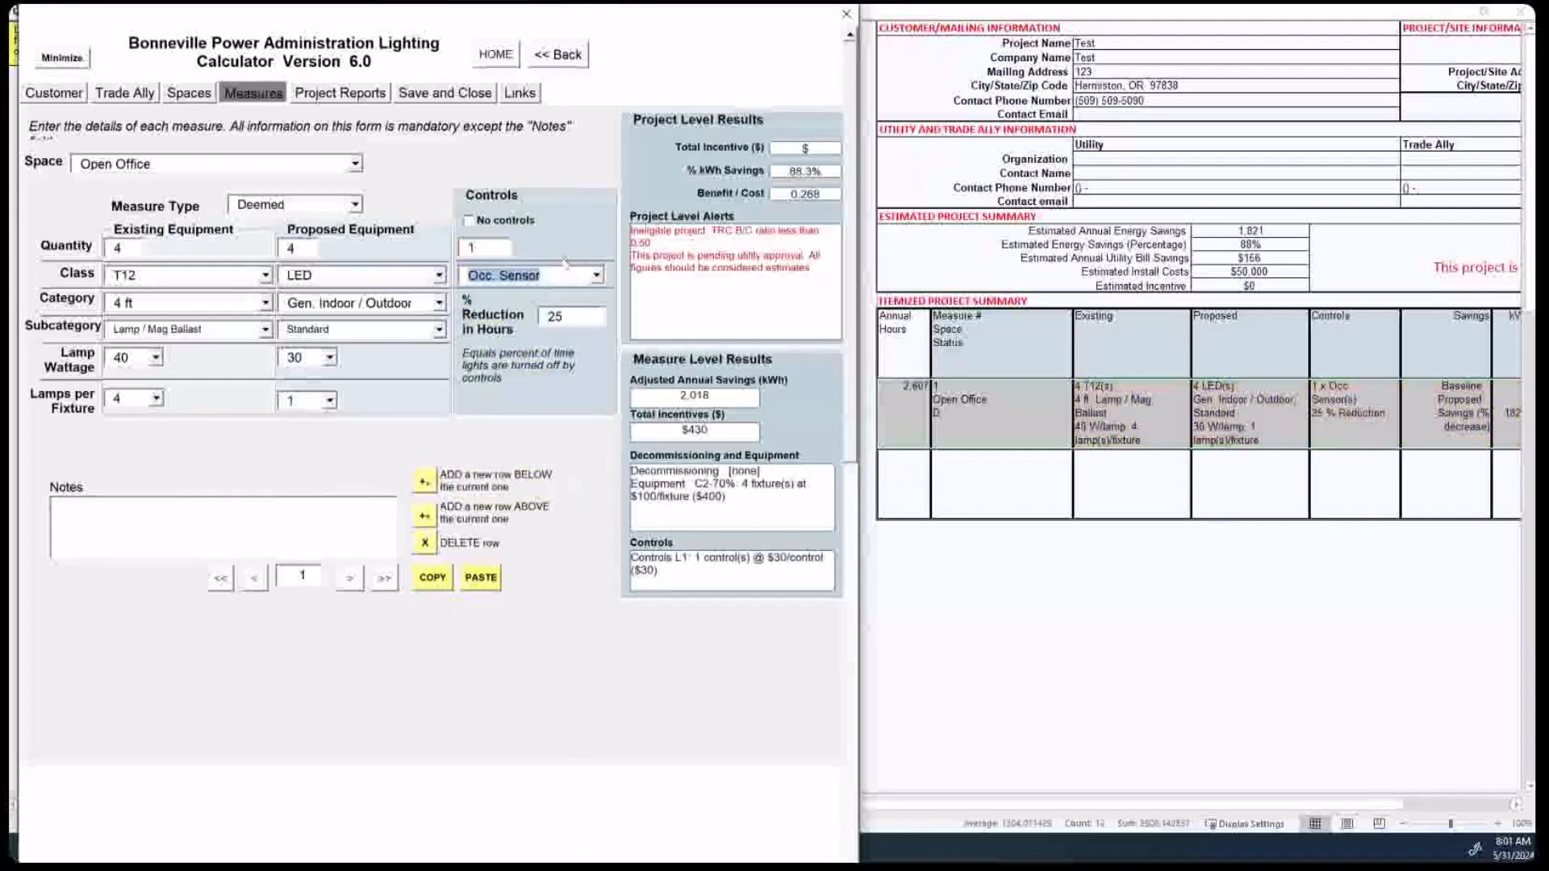
Step: Change the Open Office measure's control type to Multi Function ↓ 50%
left_click(597, 275)
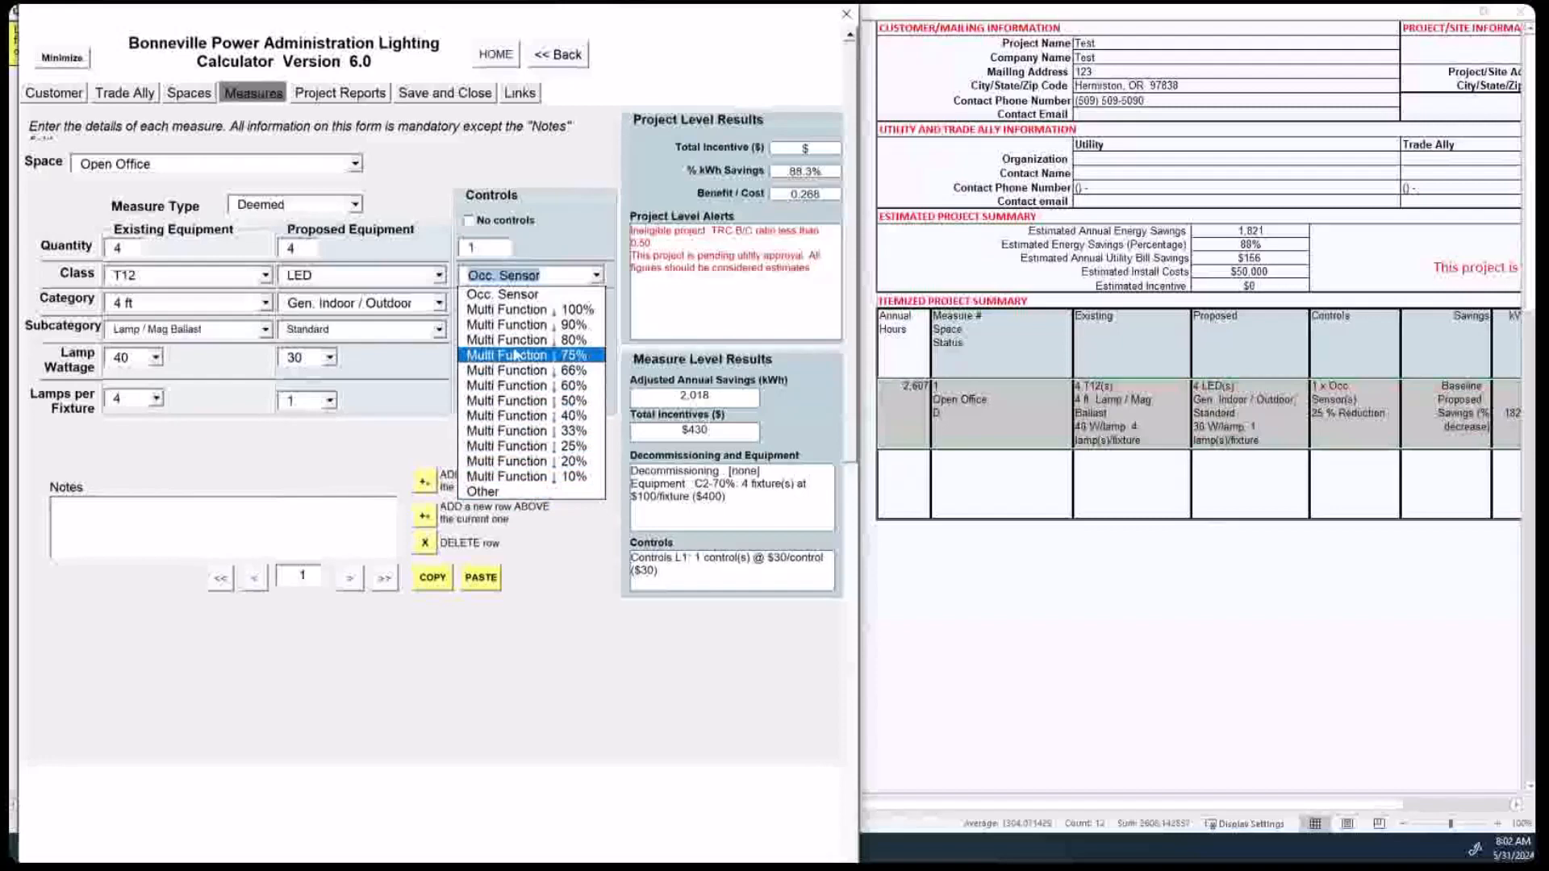
left_click(505, 401)
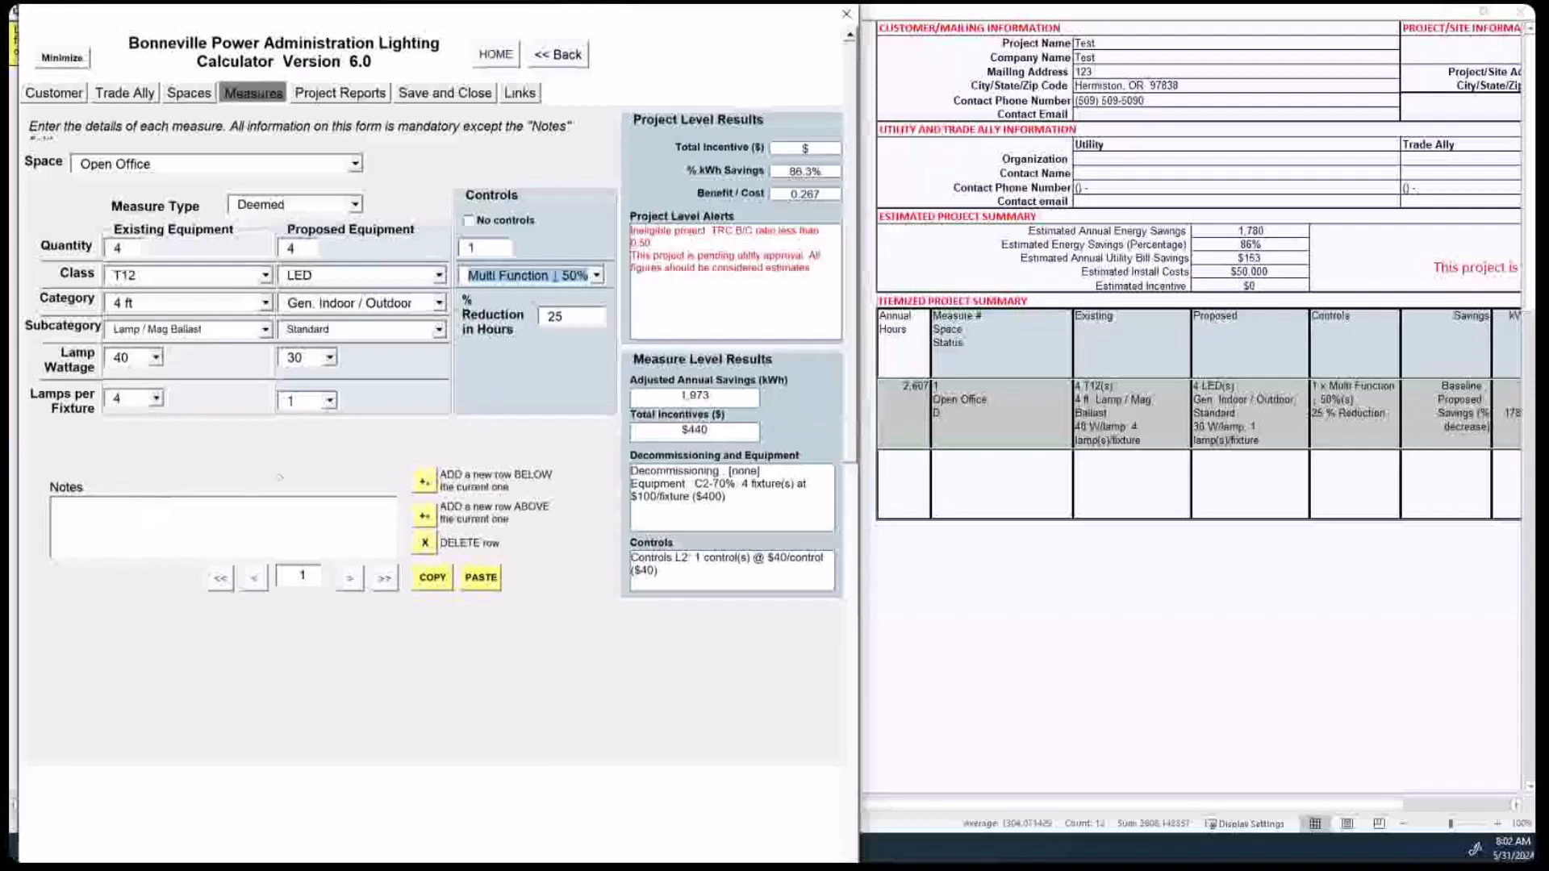
Step: Add the note "Second floor office space. Manufacturer and Exact part number" to the Open Office measure
left_click(84, 520)
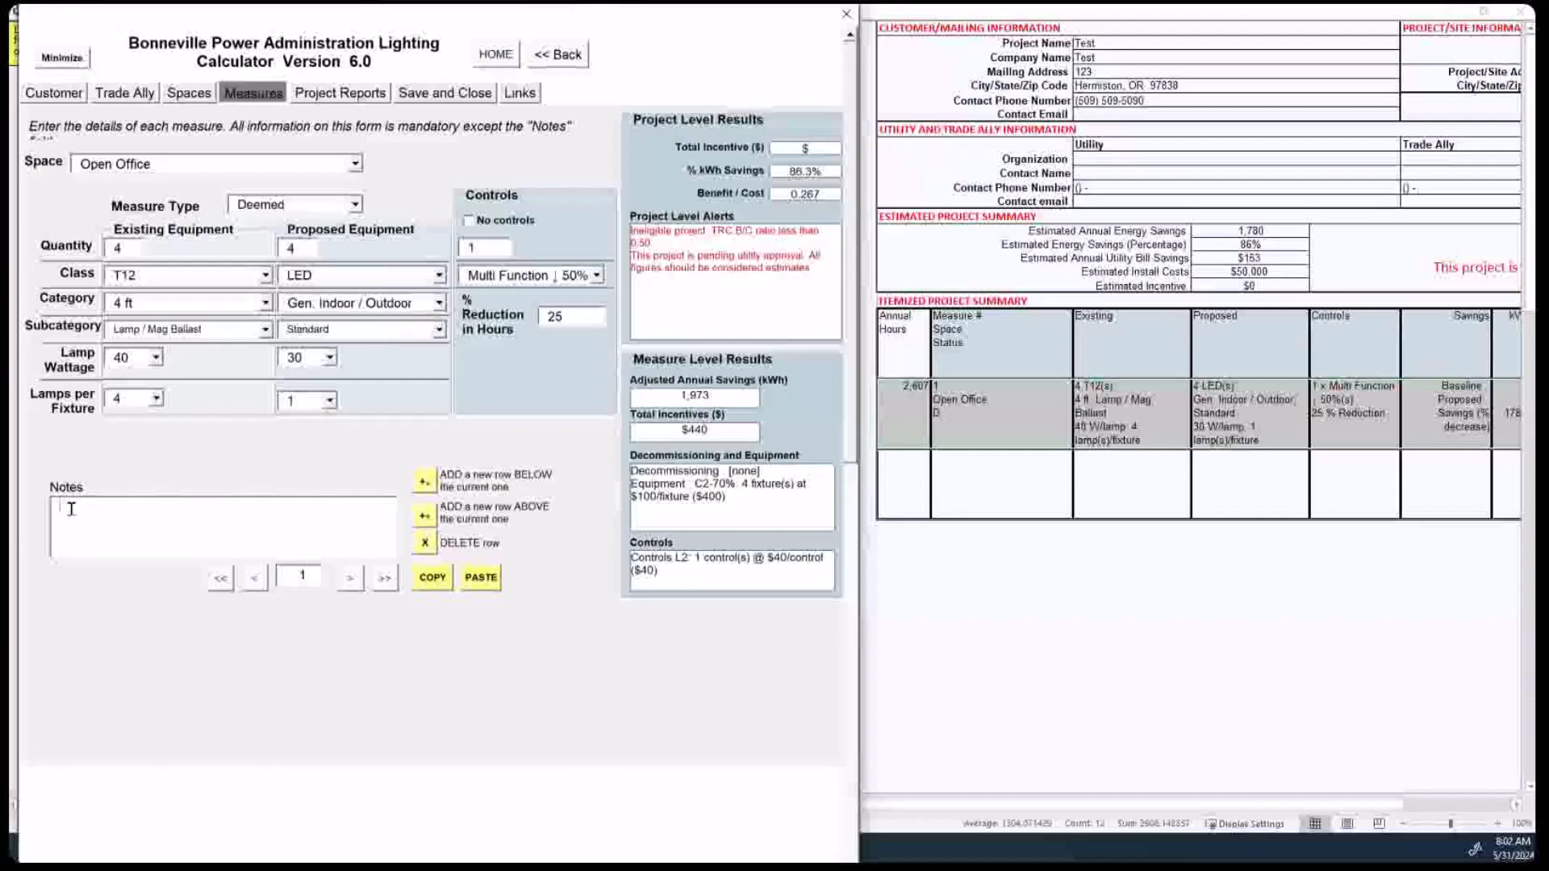
type("Second floor office space. Manu")
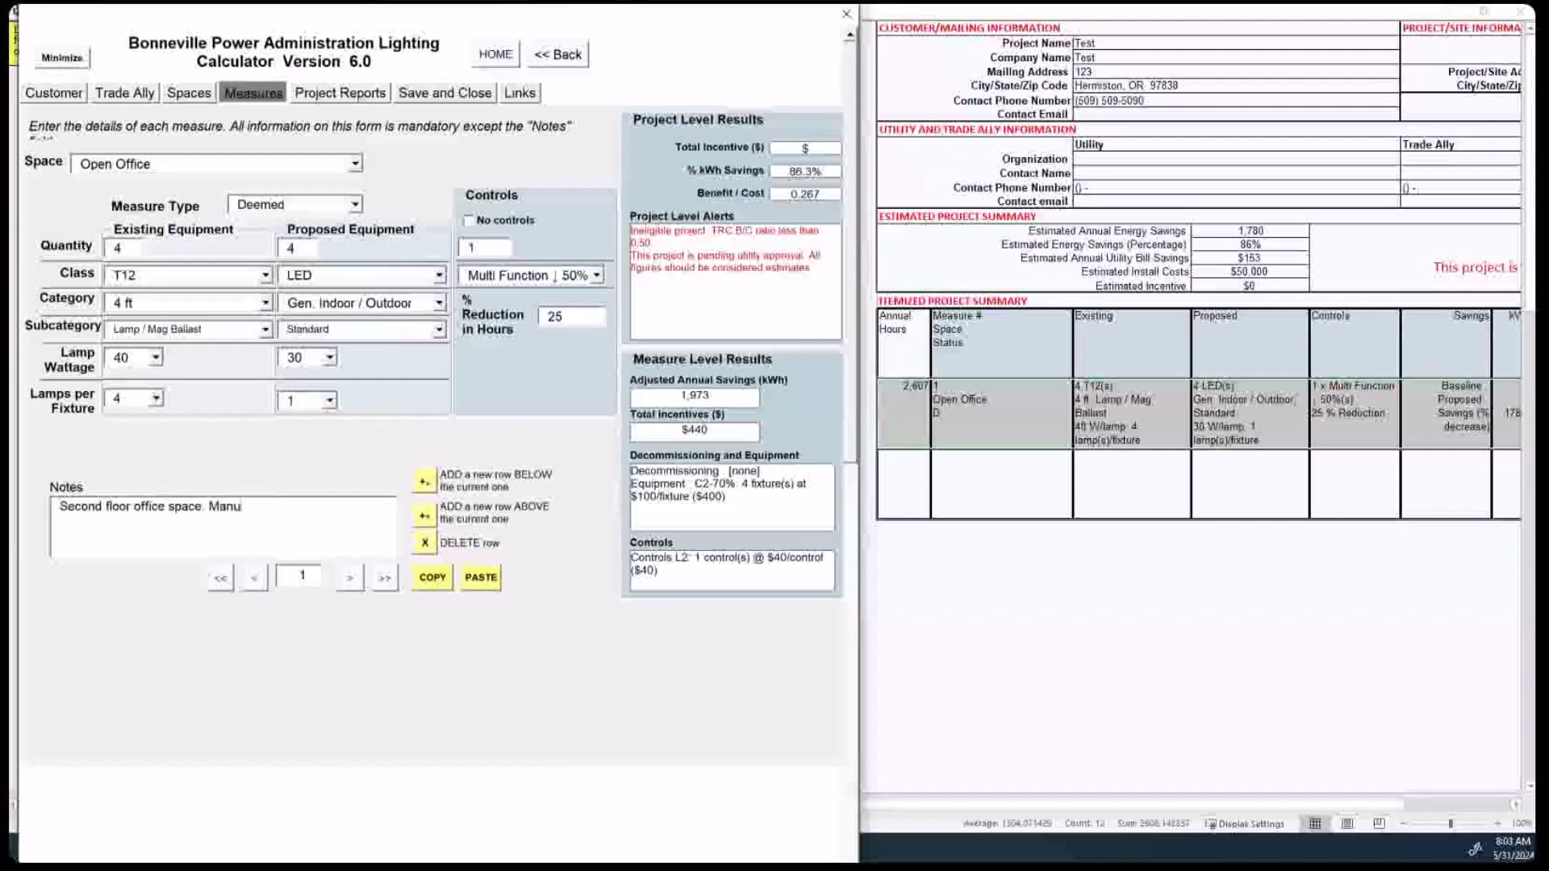
type("facturer and Exact part number")
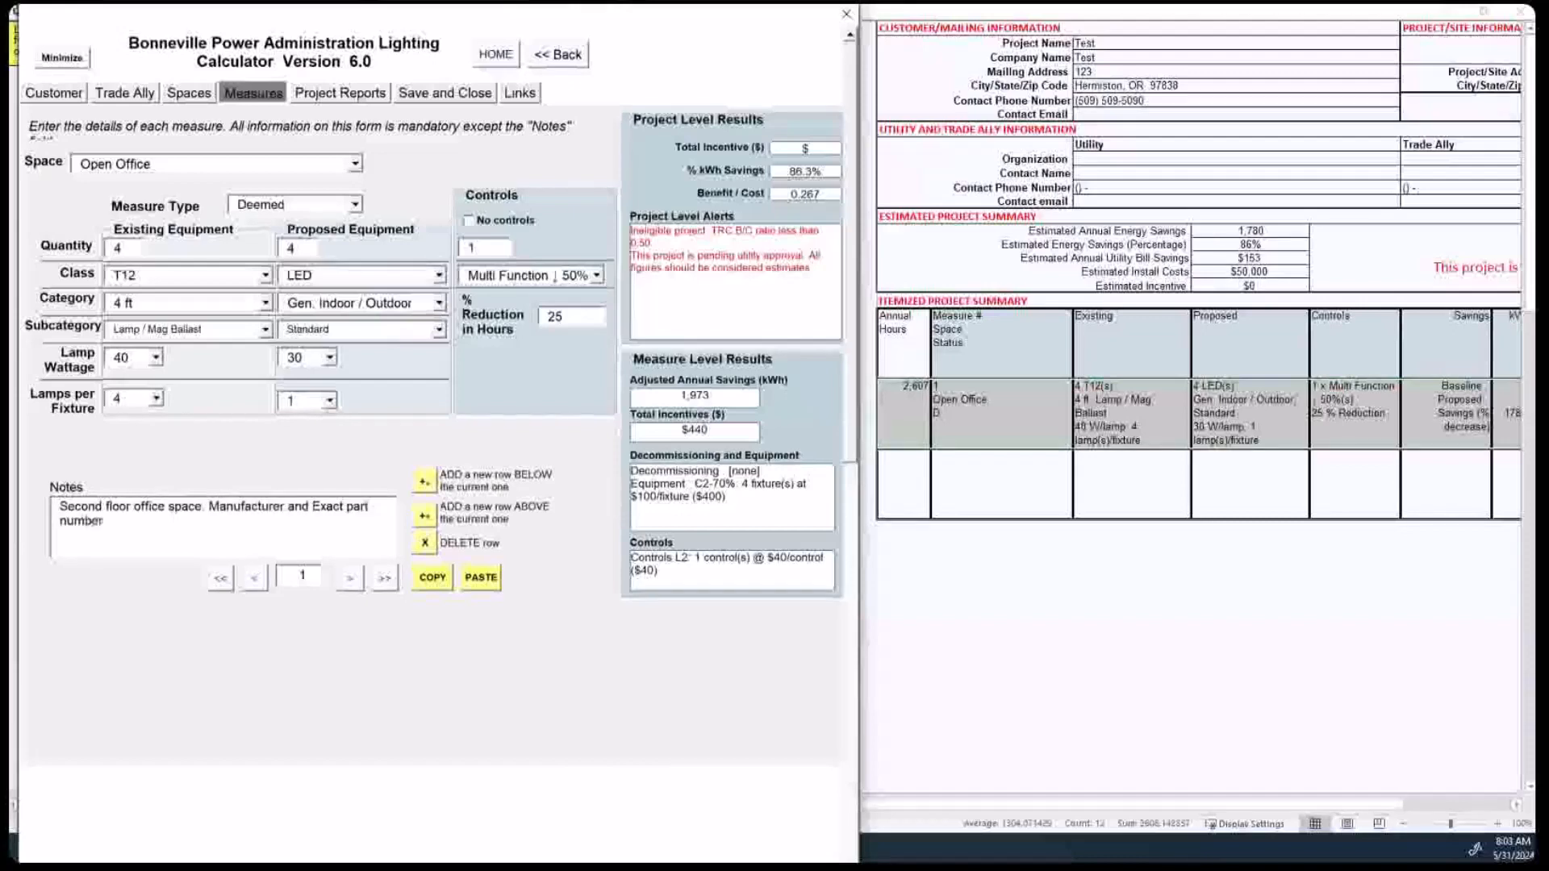
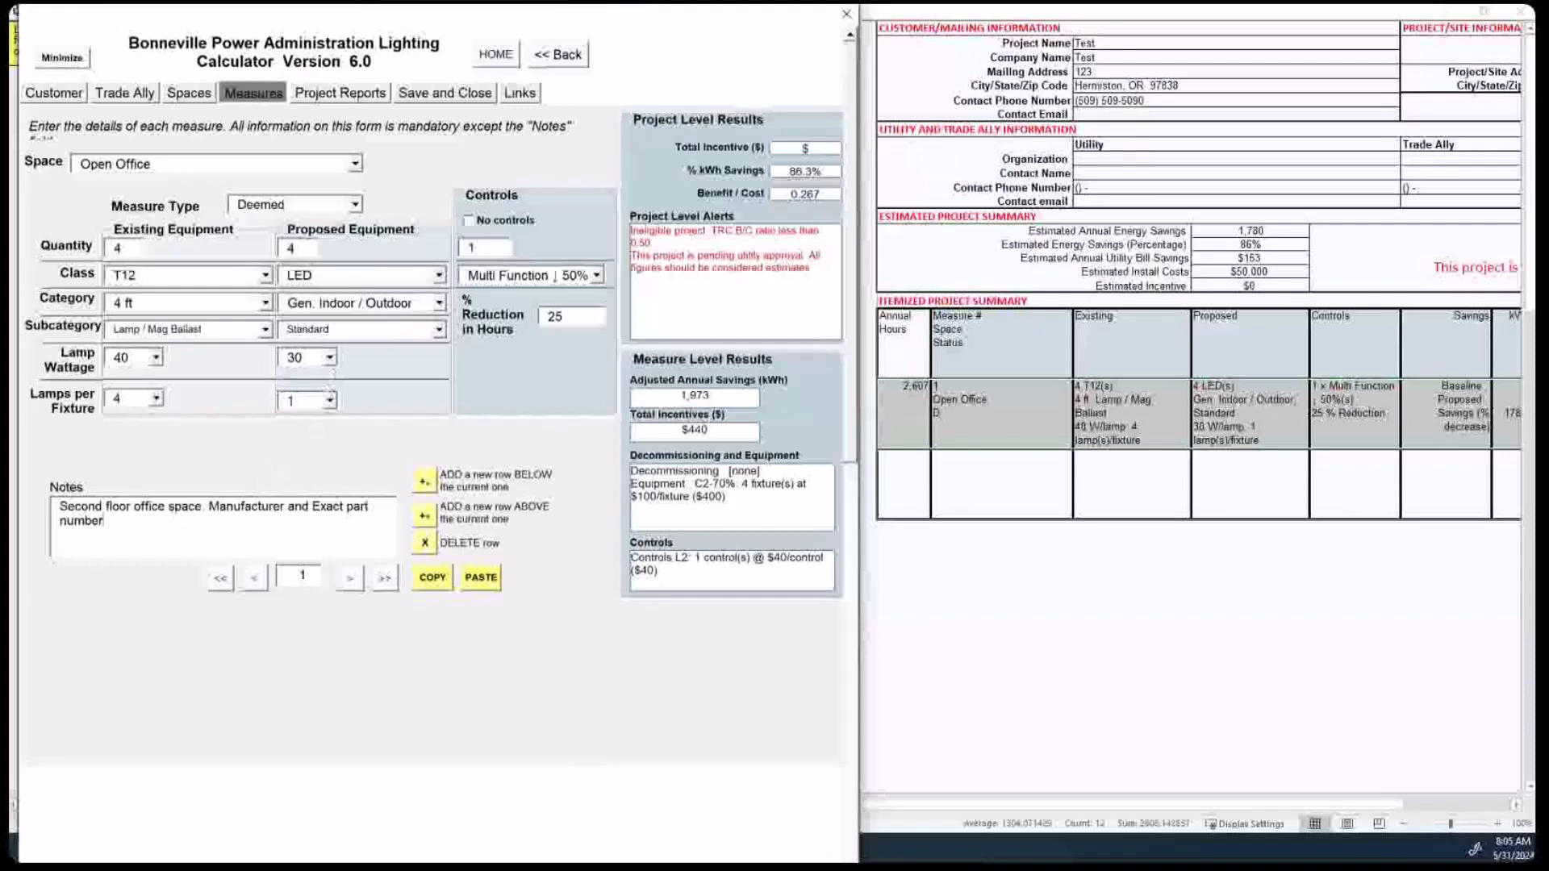
Step: Alternate the proposed LED lamp wattage between 26 and 34 to compare the effect on the measure's savings
left_click(330, 358)
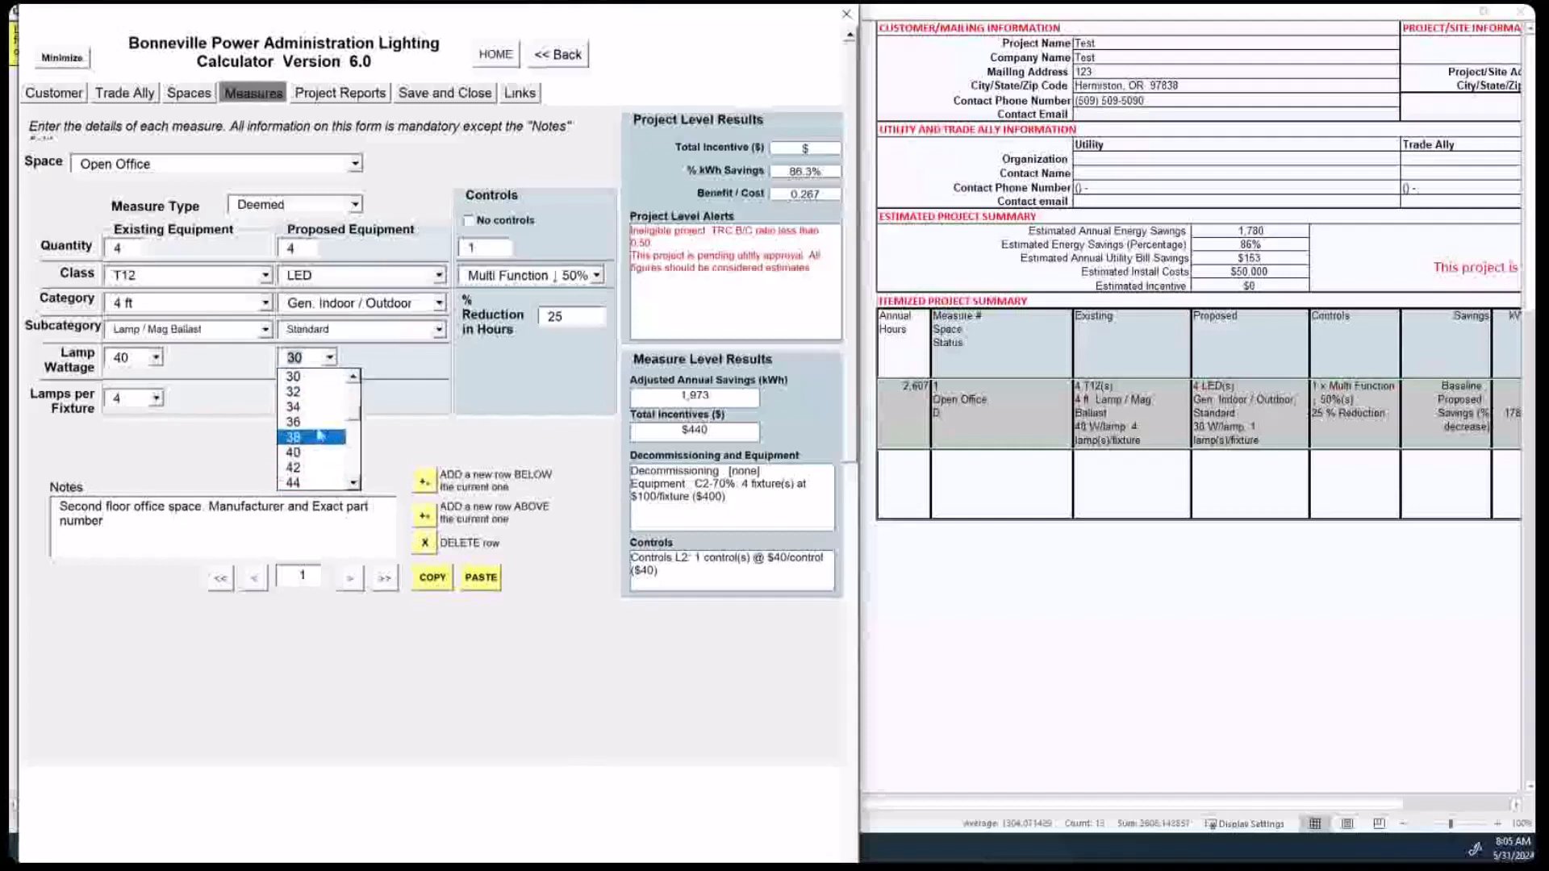
left_click(353, 377)
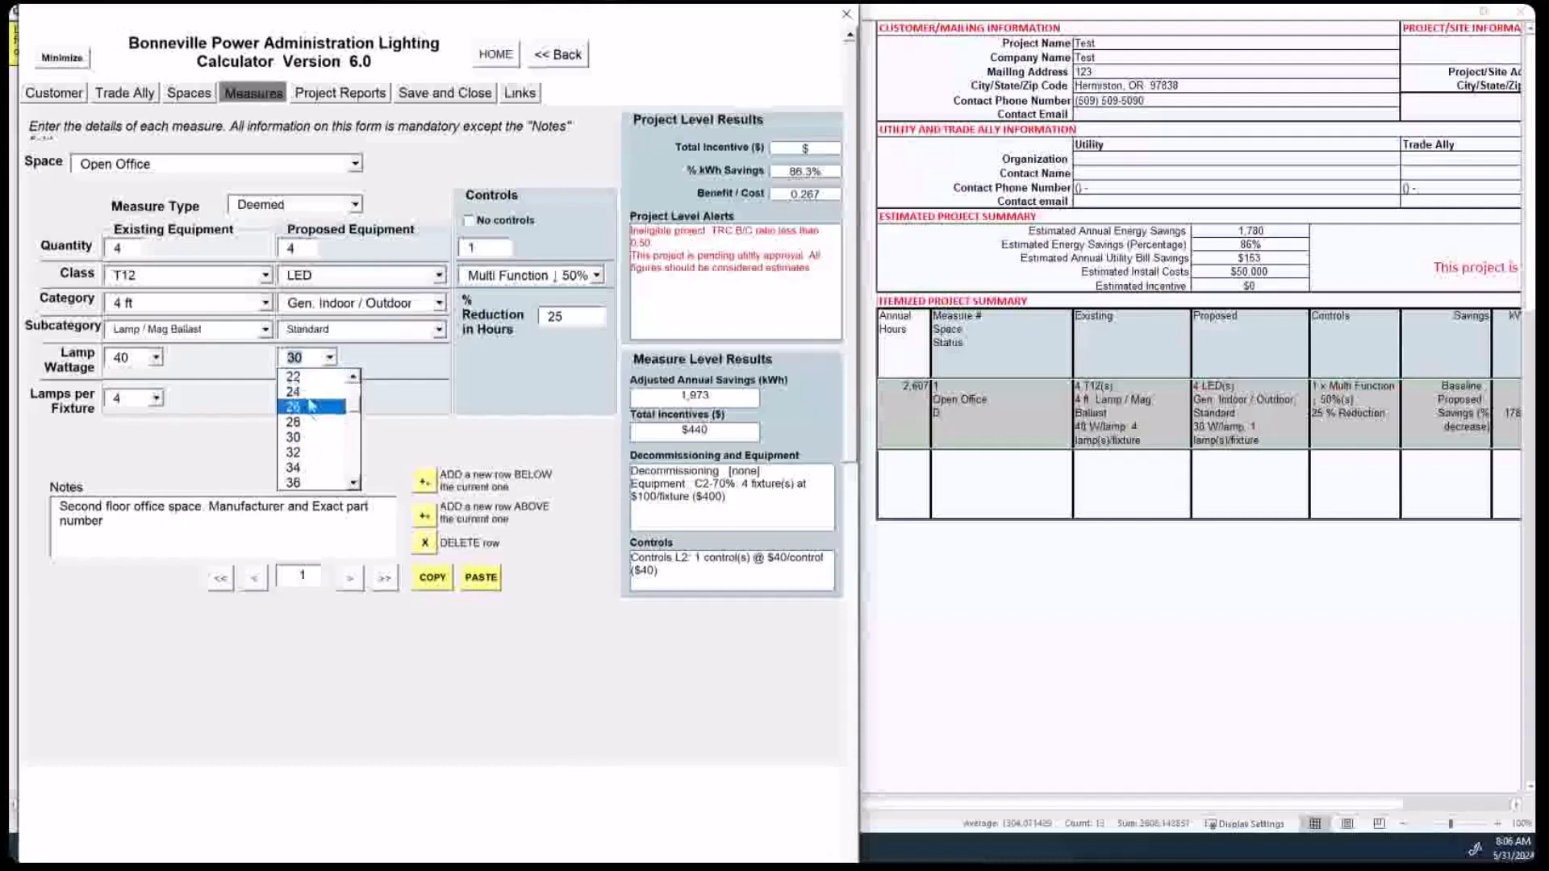
left_click(309, 407)
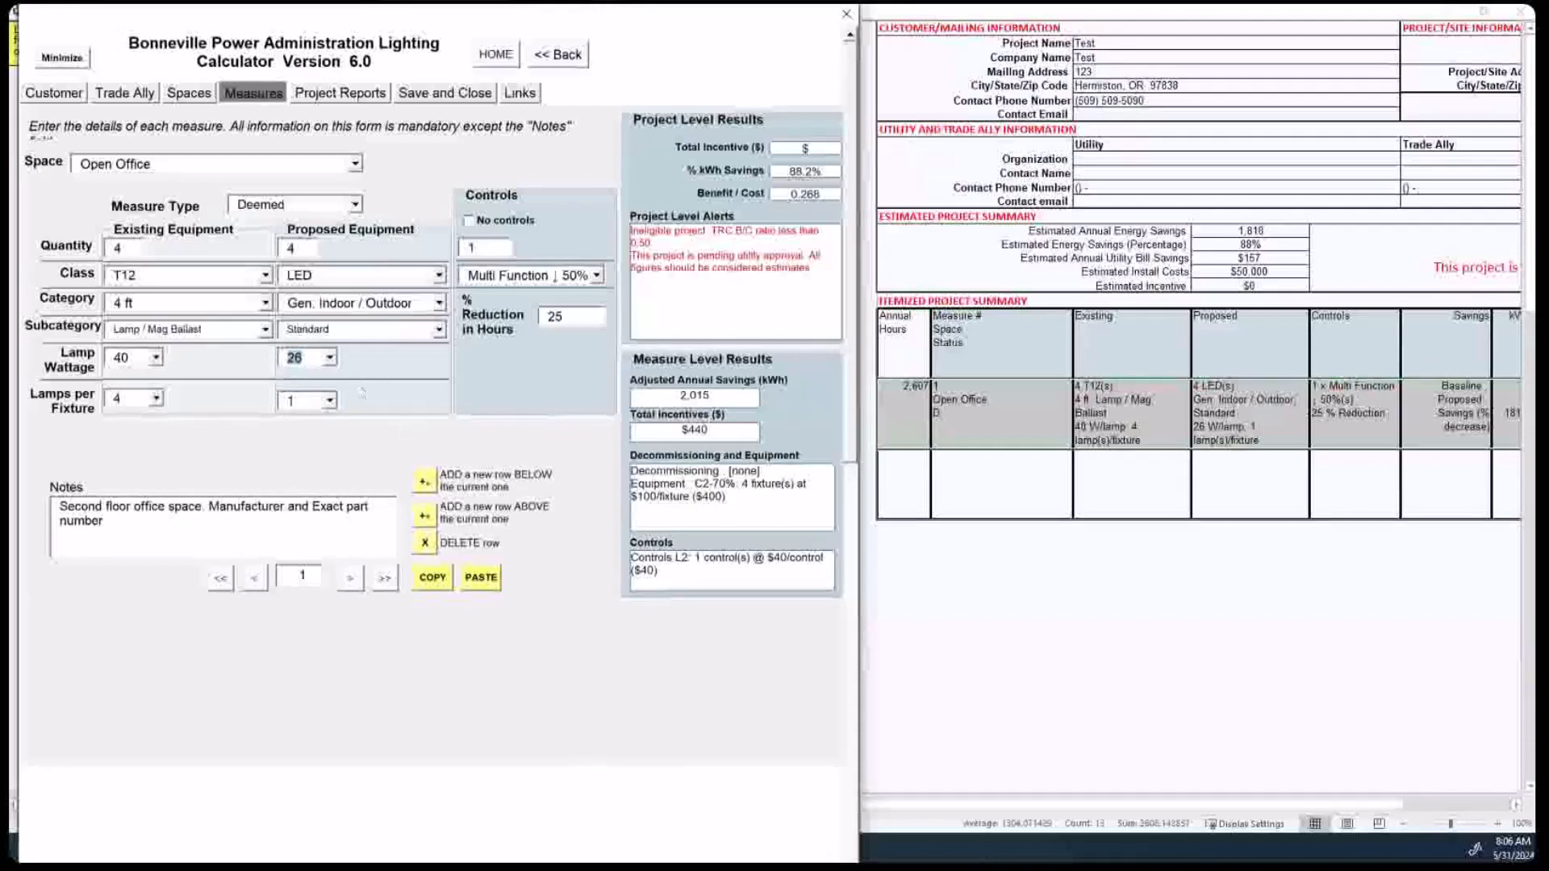
left_click(329, 357)
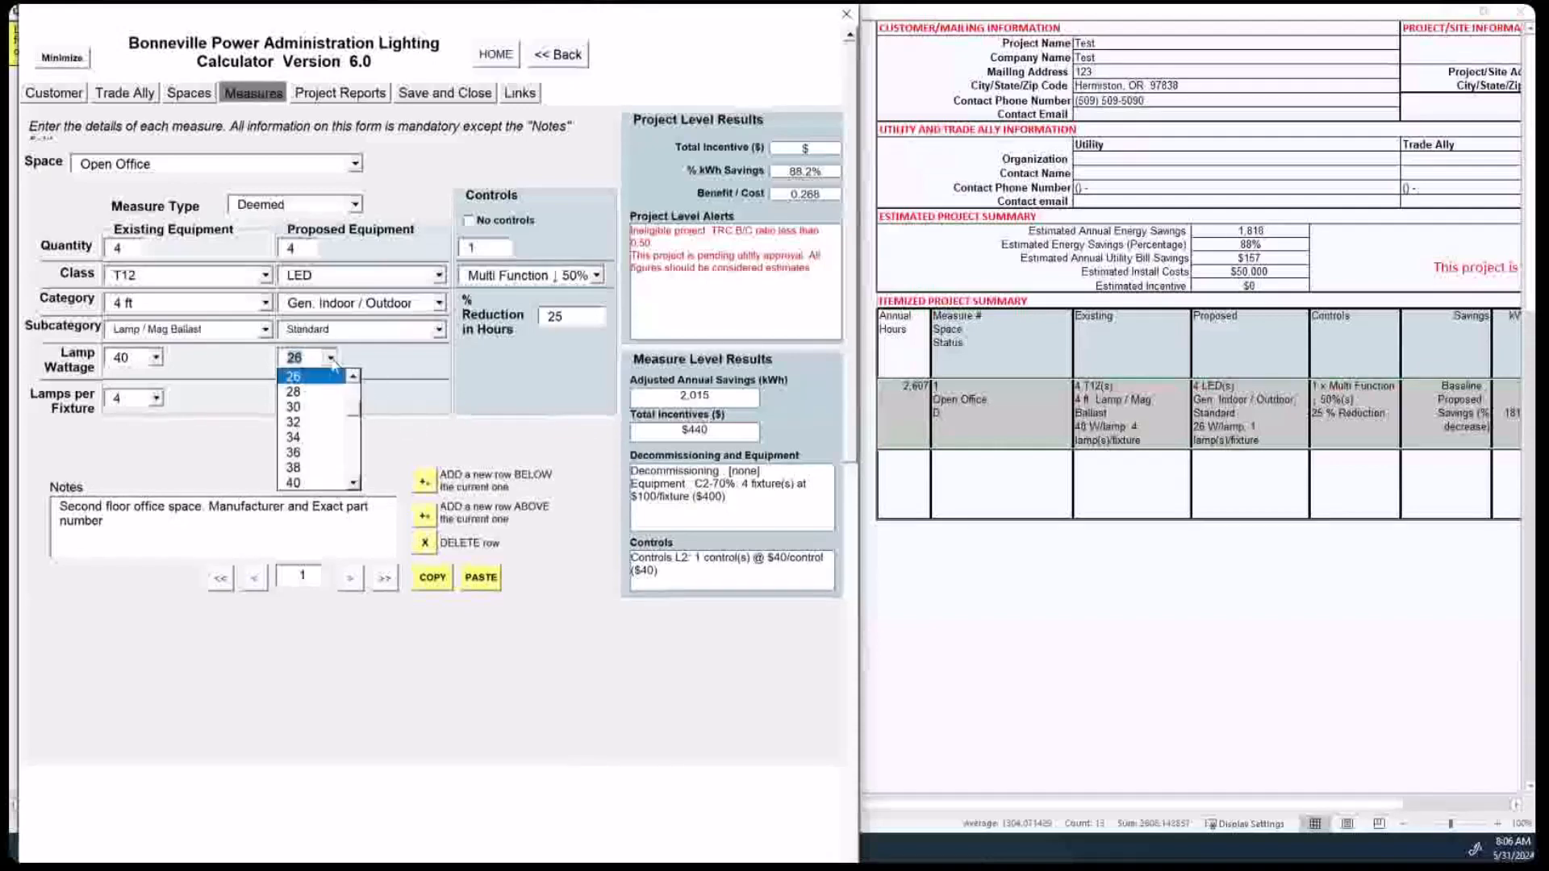
left_click(315, 438)
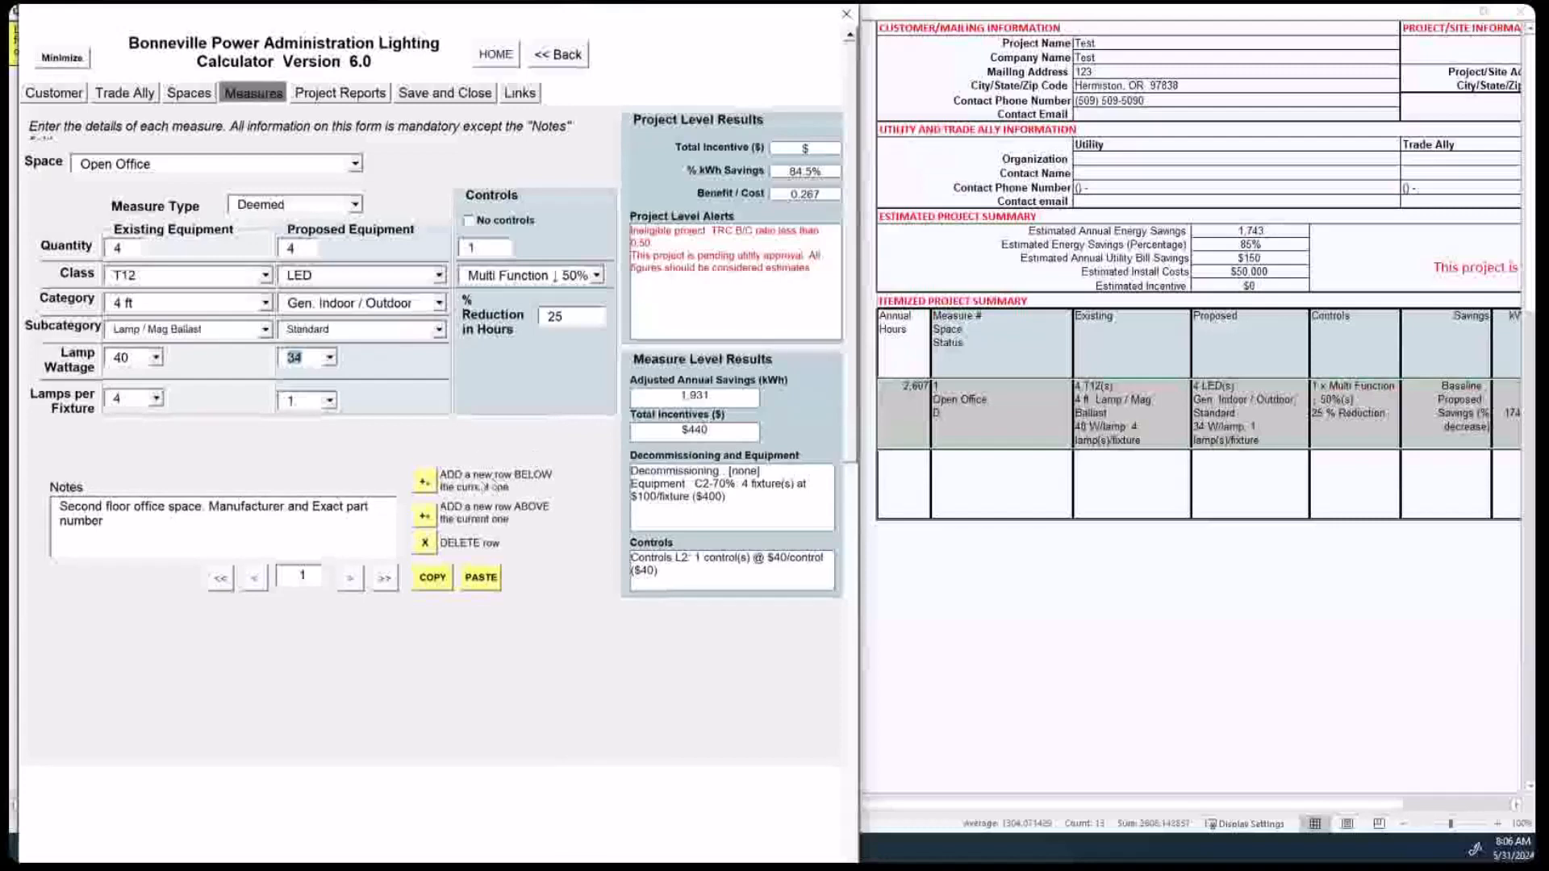
left_click(329, 358)
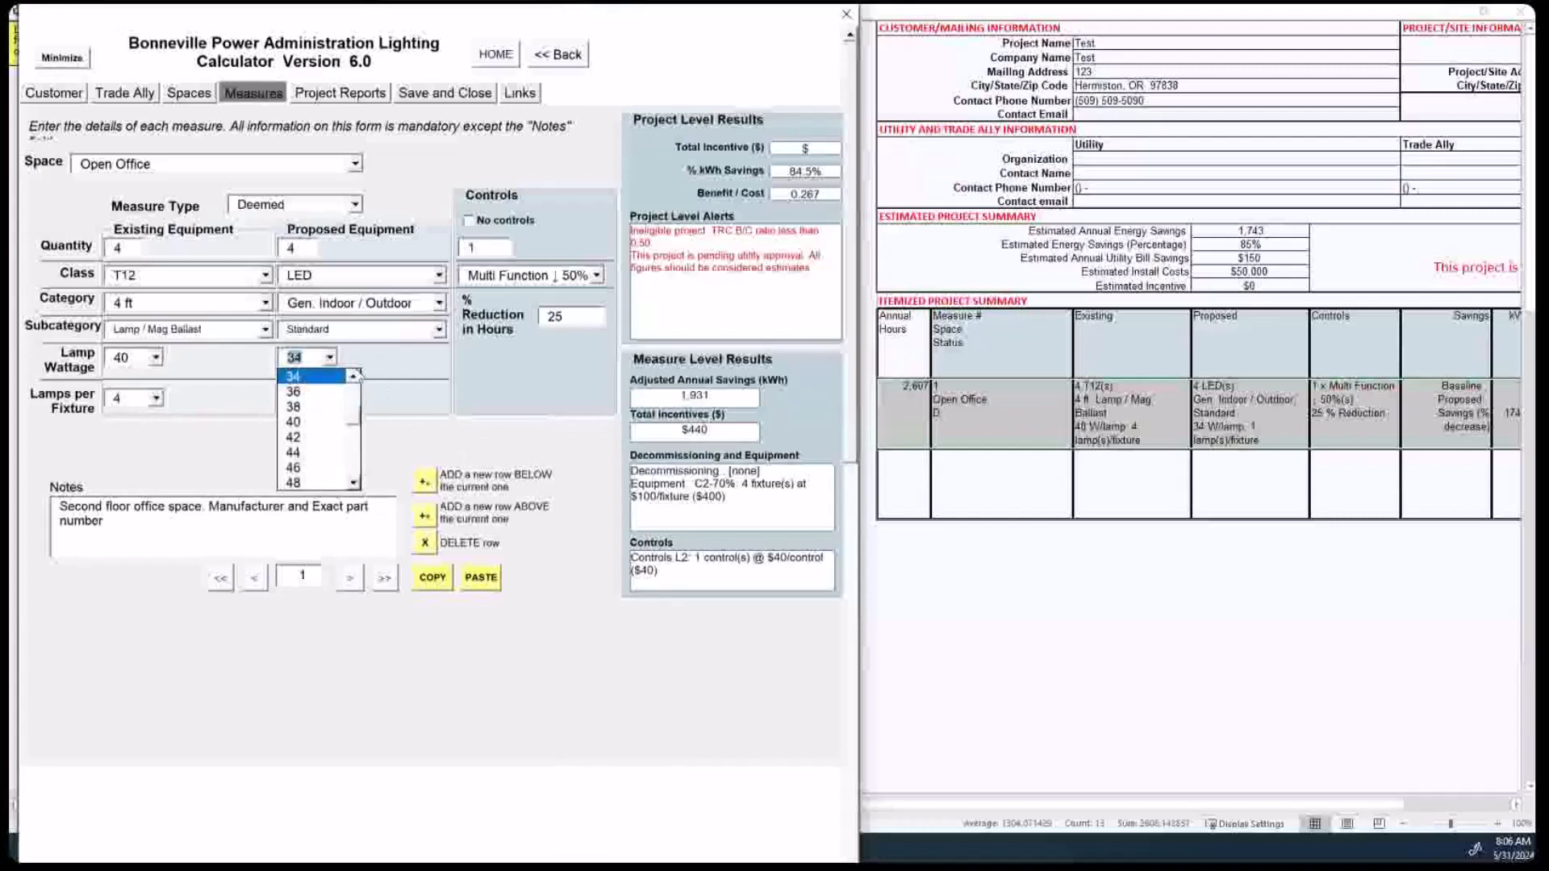
left_click(353, 376)
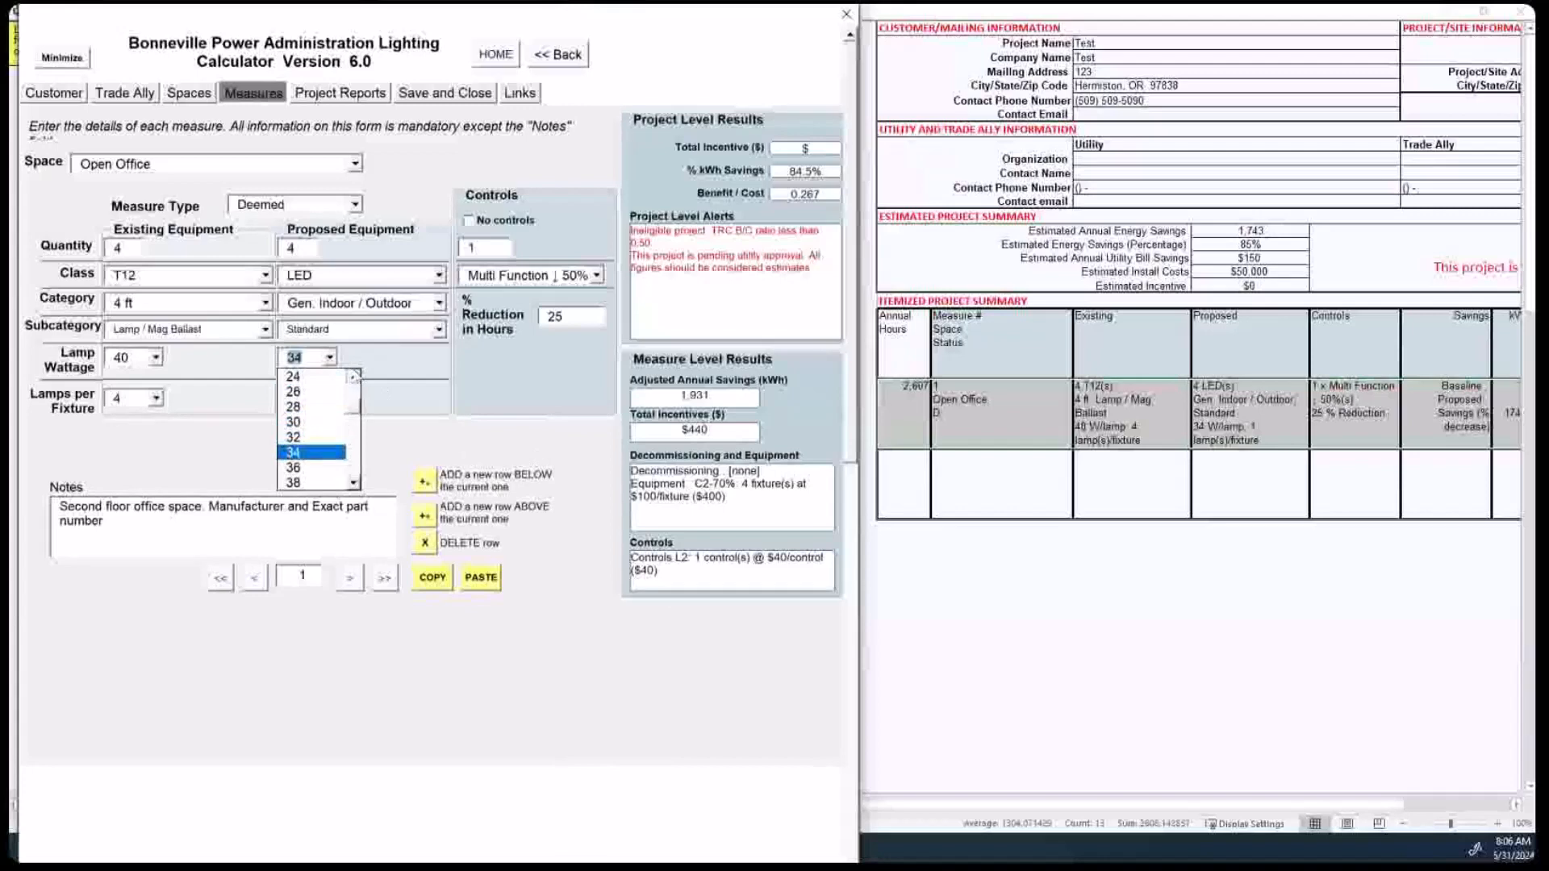
left_click(303, 391)
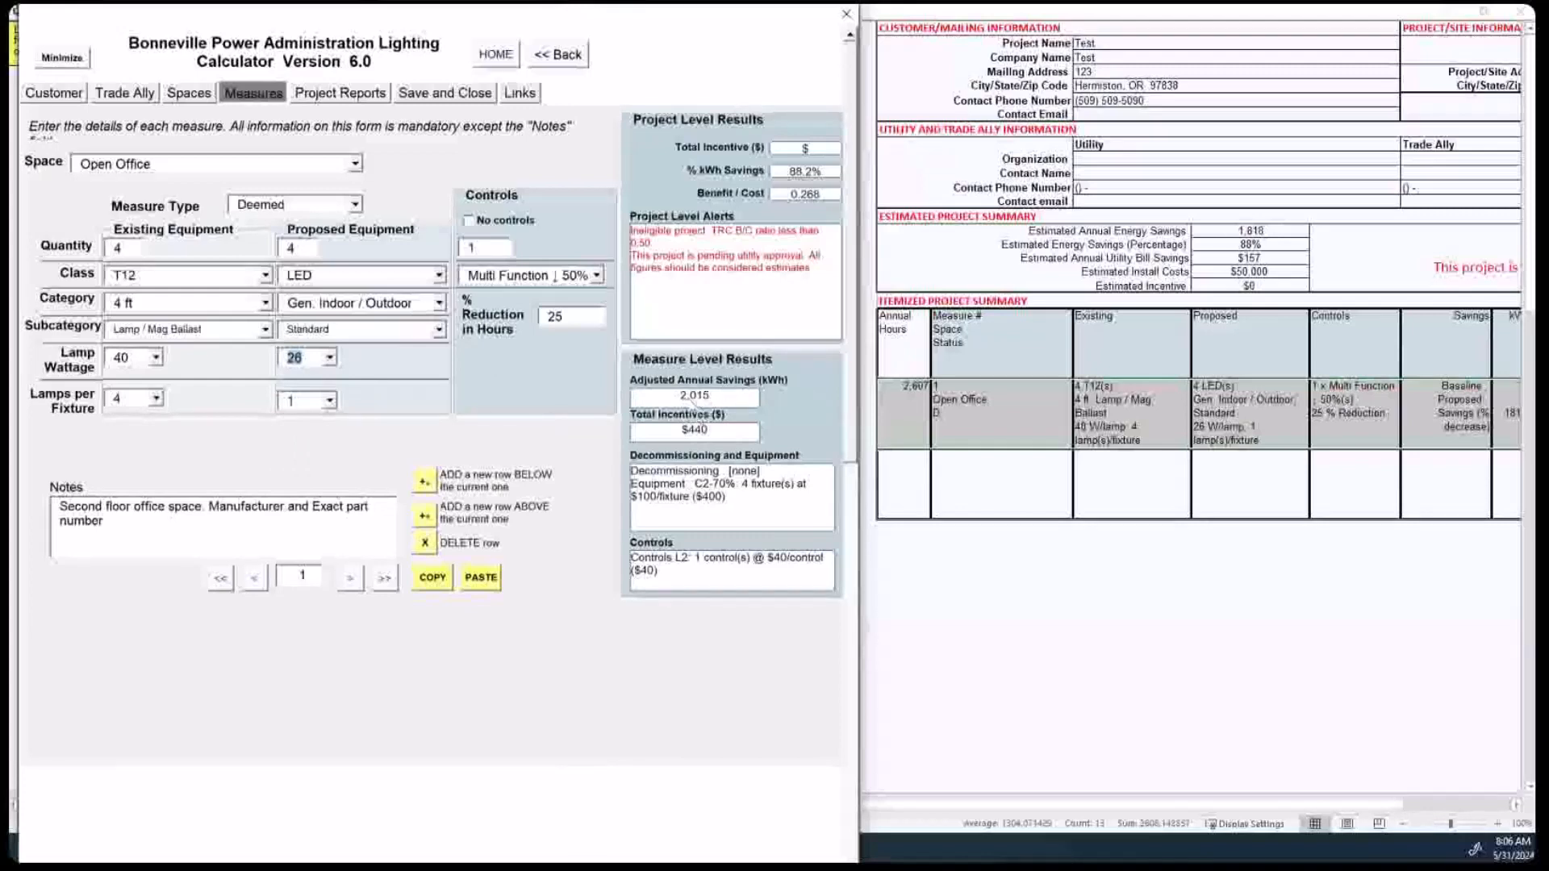
left_click(330, 358)
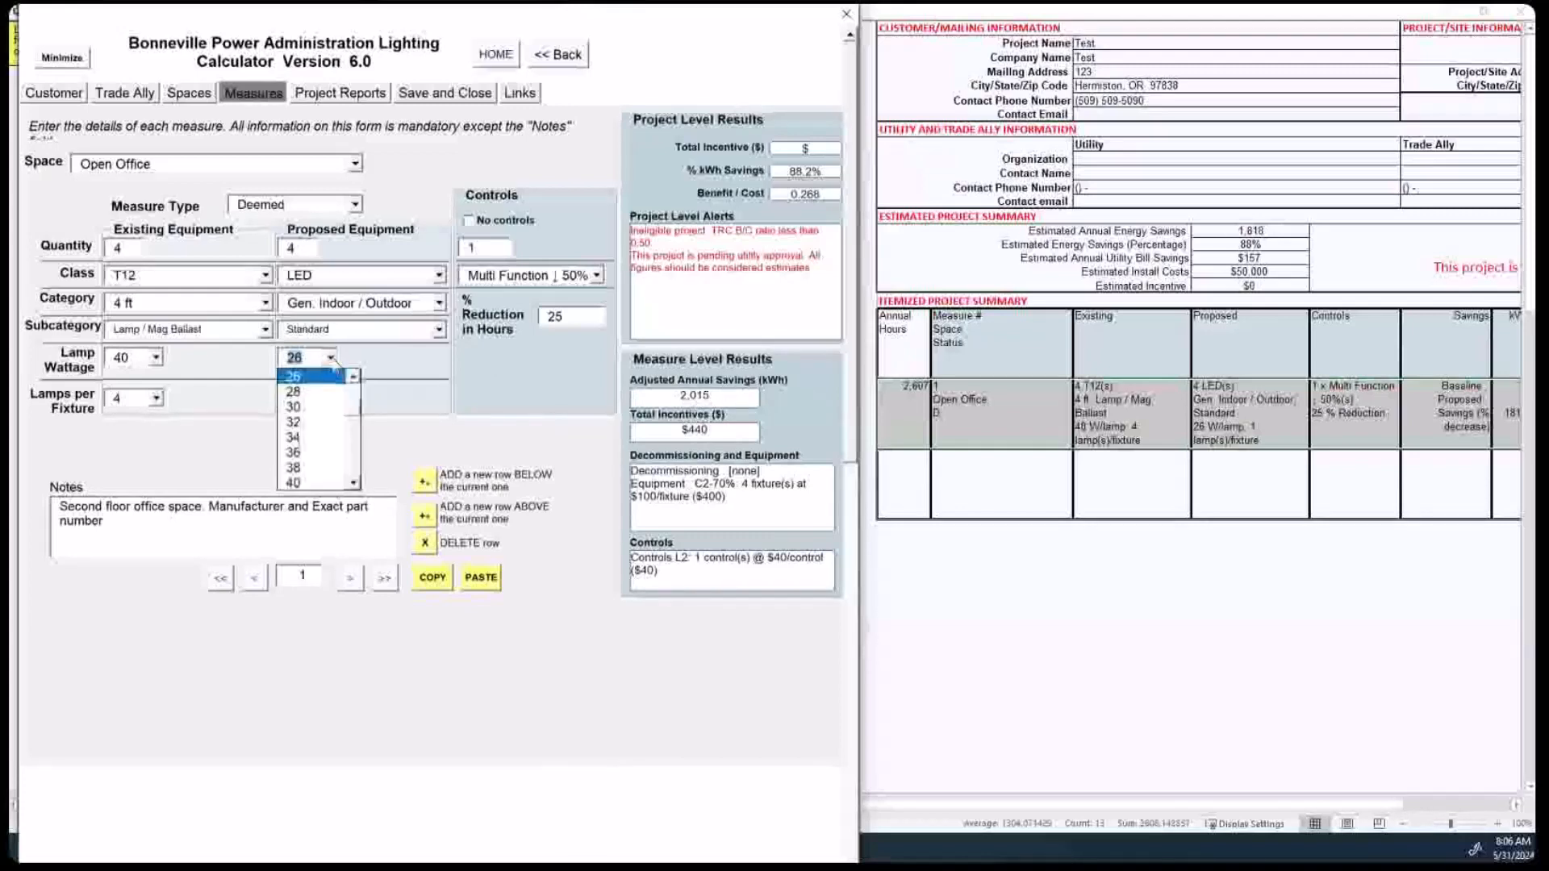
left_click(293, 437)
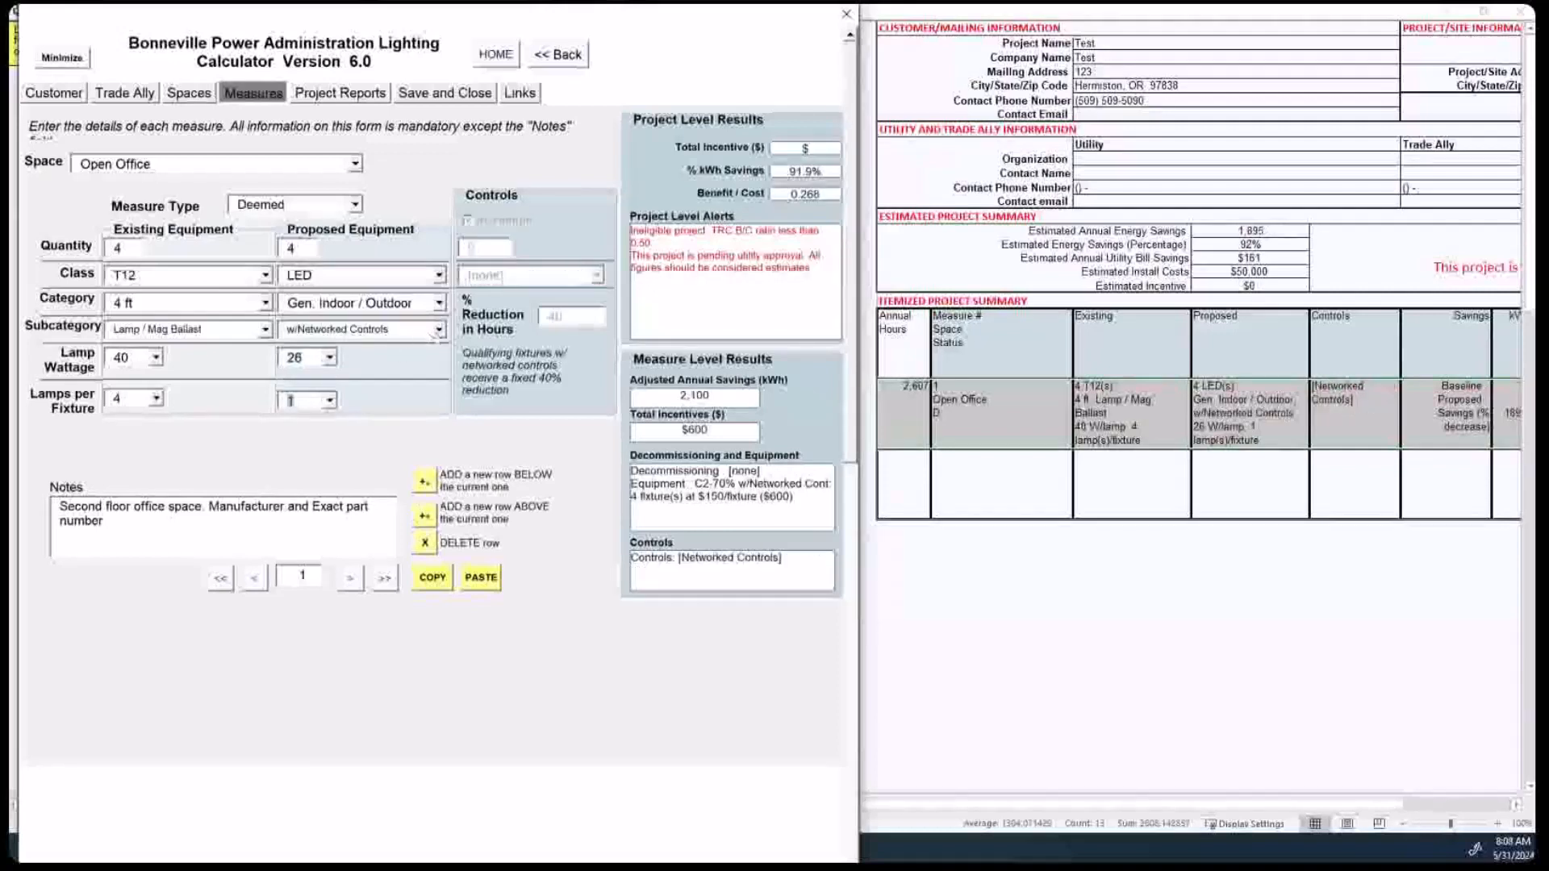
Step: Set the proposed equipment to subcategory Standard, lamp wattage 26 and 1 lamp per fixture, and add a blank measure row below
left_click(439, 330)
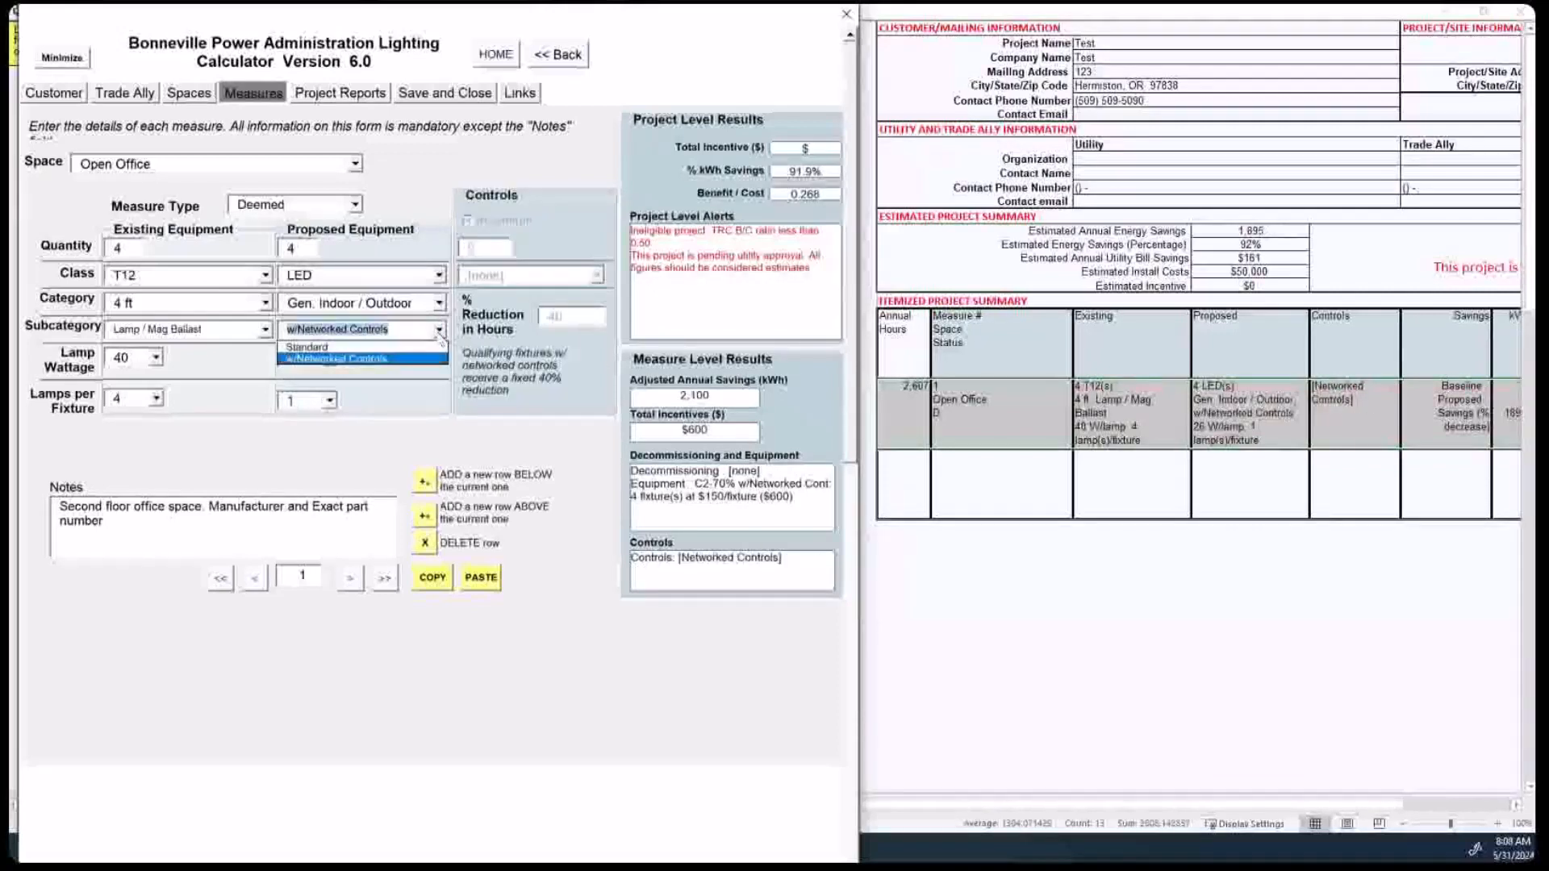
left_click(320, 347)
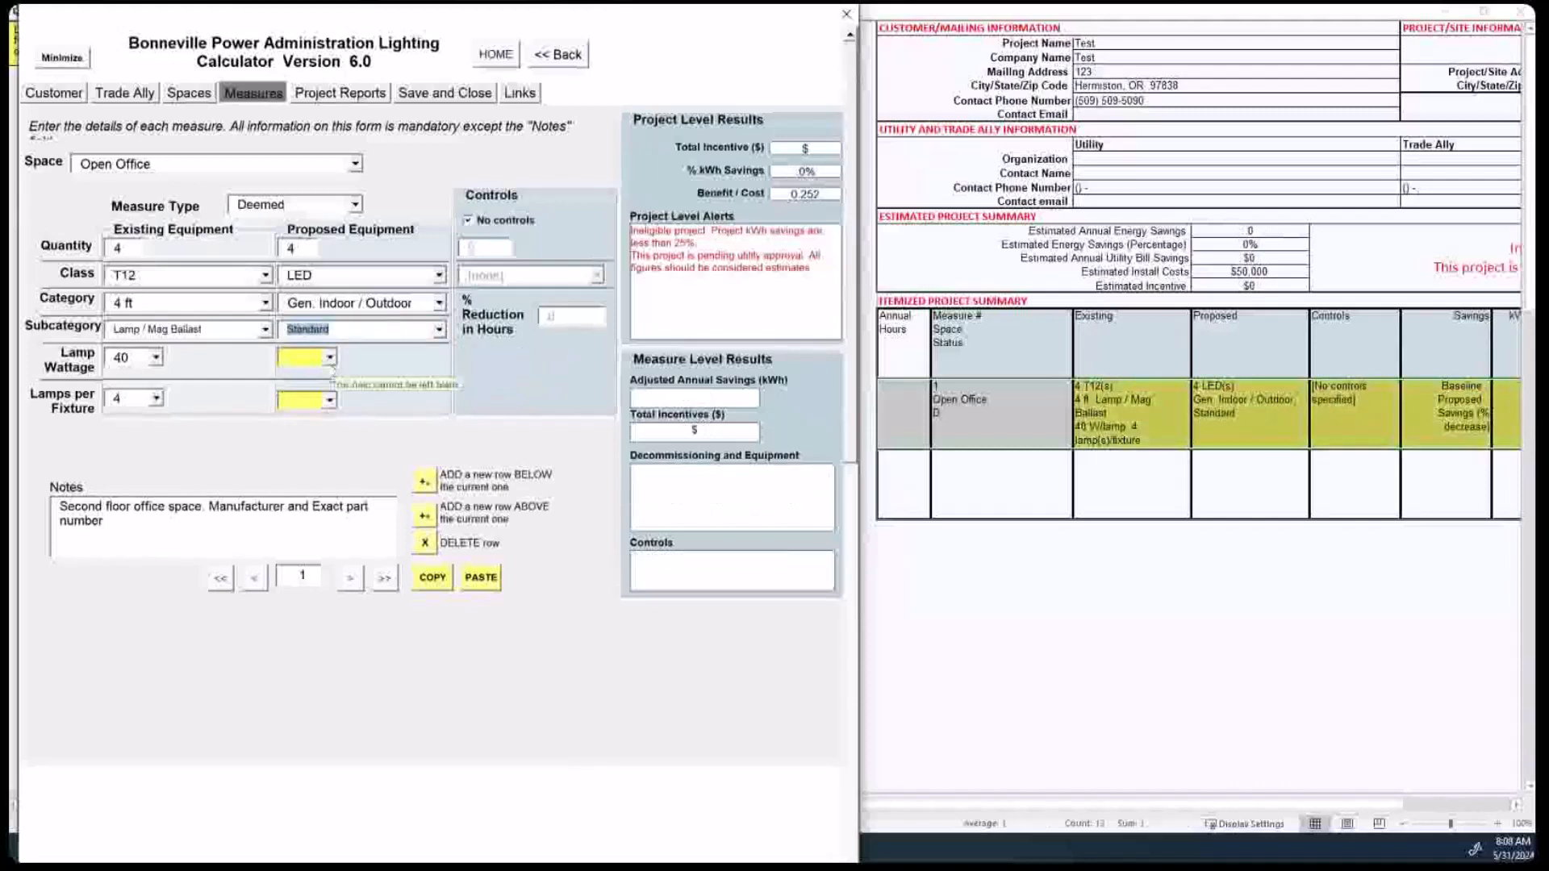
left_click(330, 356)
scroll(332, 480, "down", 2)
left_click(310, 467)
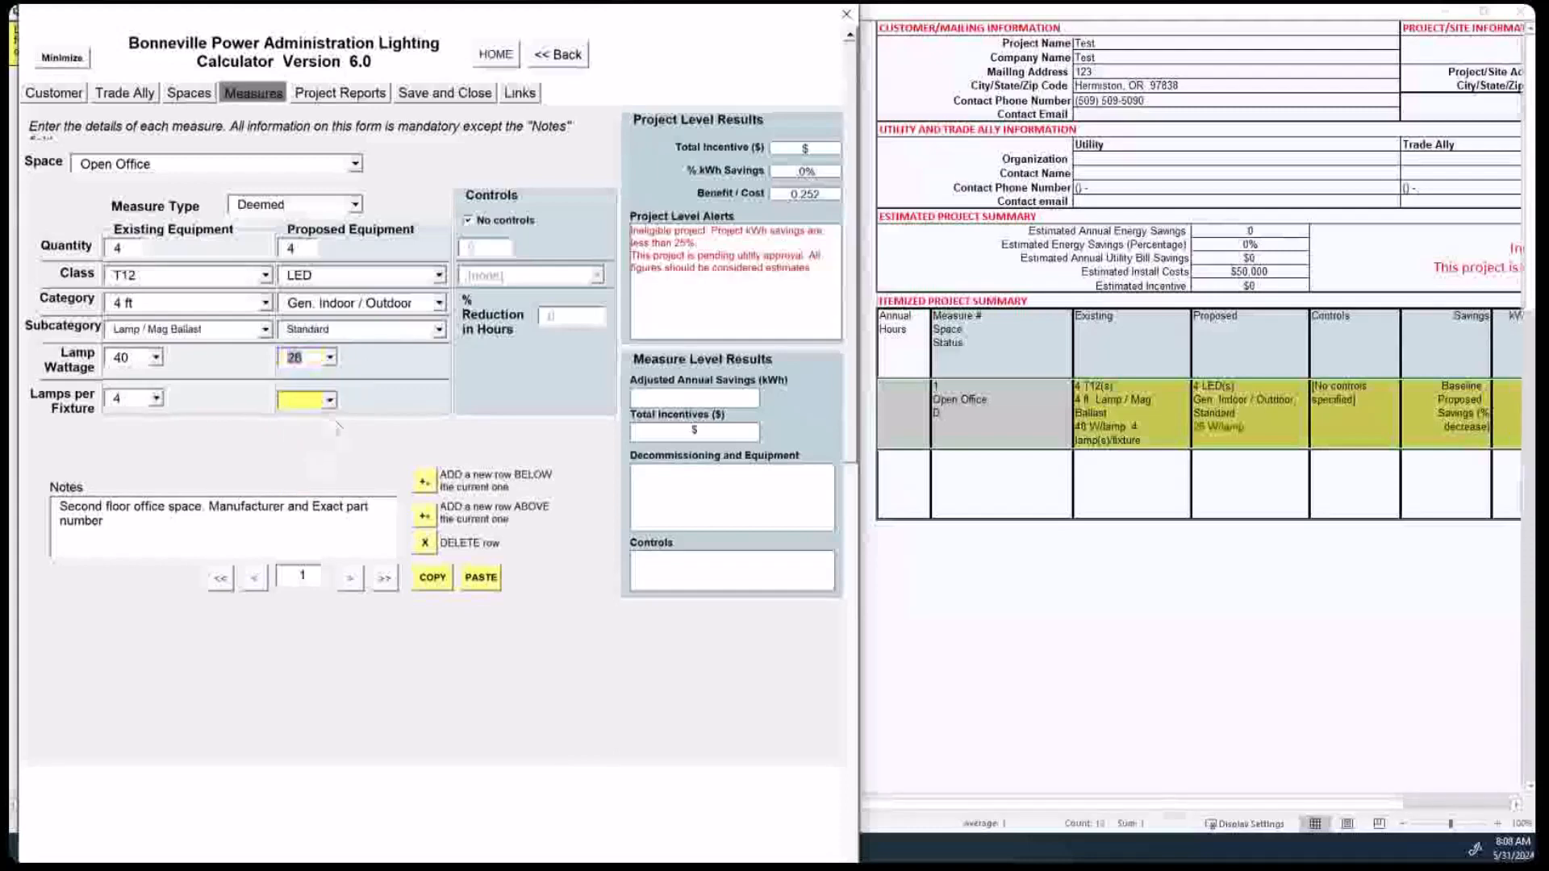
left_click(329, 401)
left_click(321, 418)
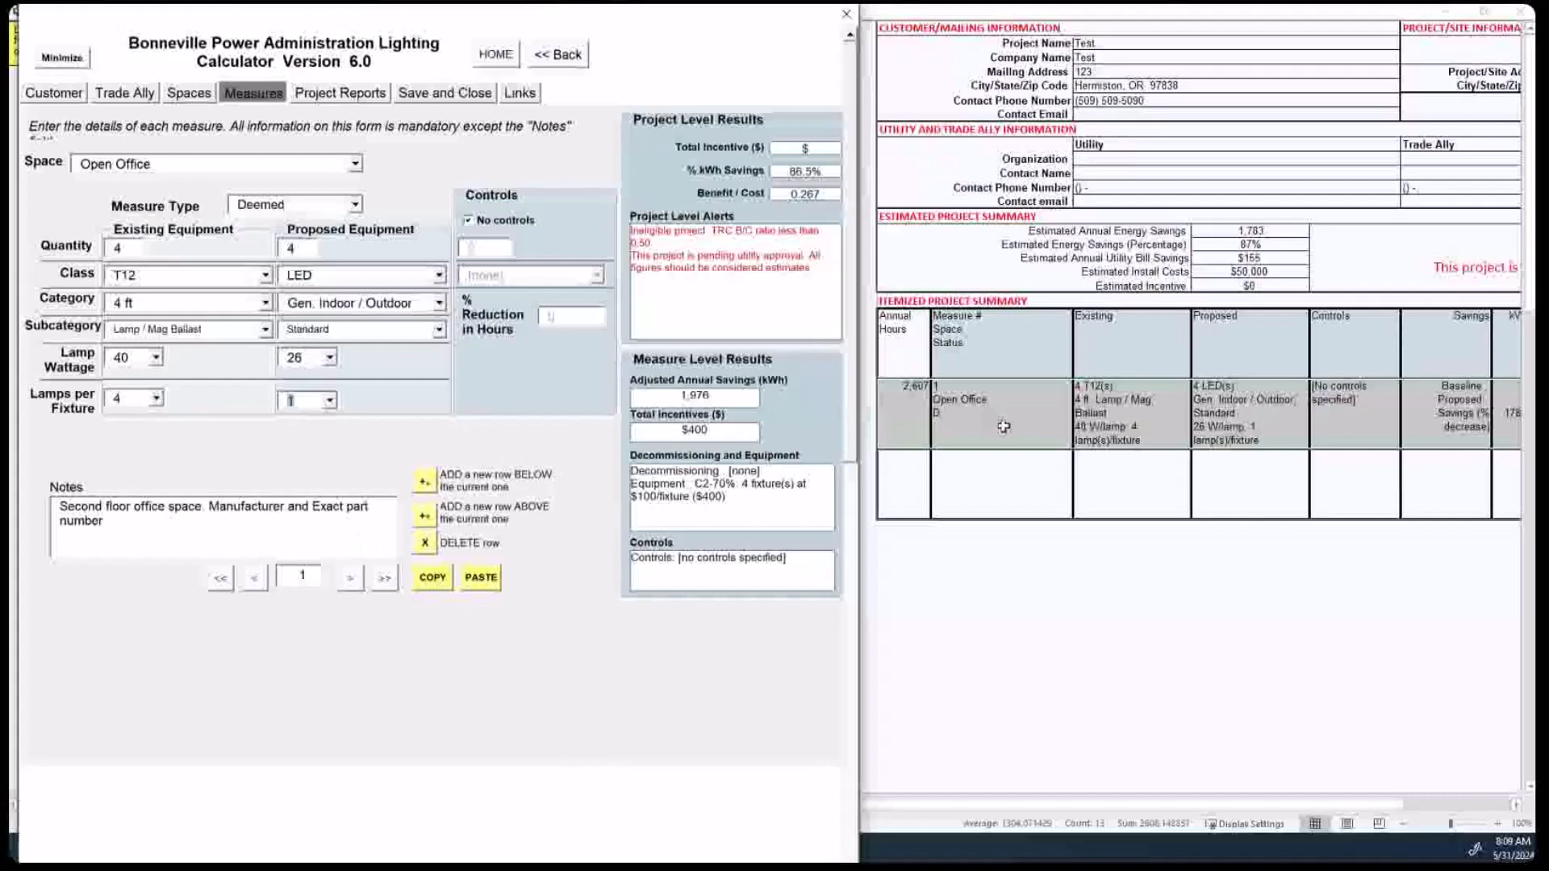
left_click(422, 483)
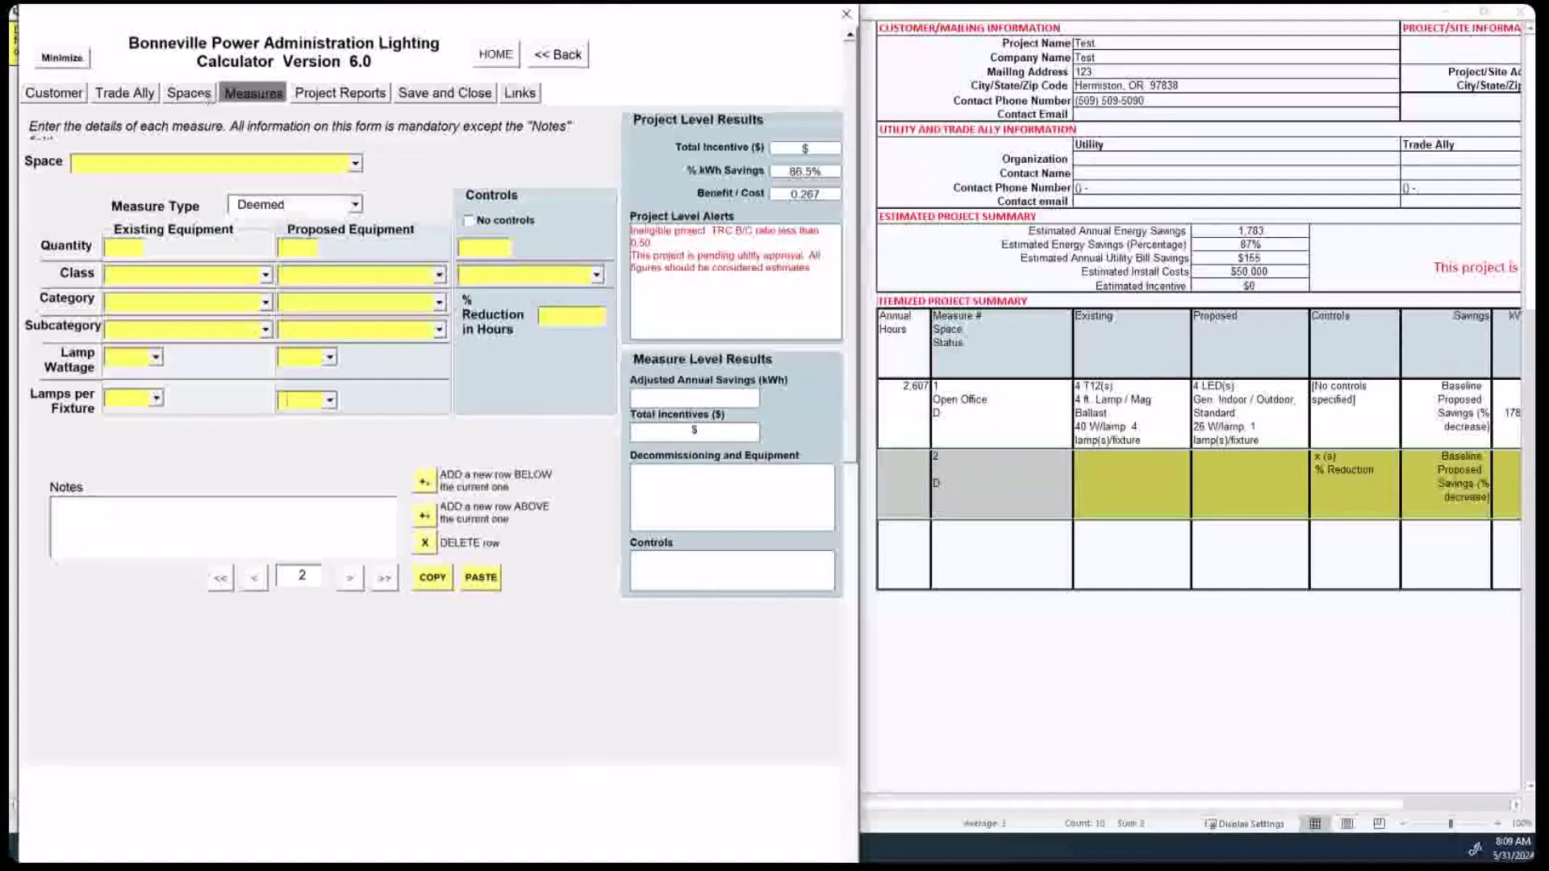
Step: Turn on the Large Project option for the spaces and return to the measures form, moving it fully into view
left_click(203, 94)
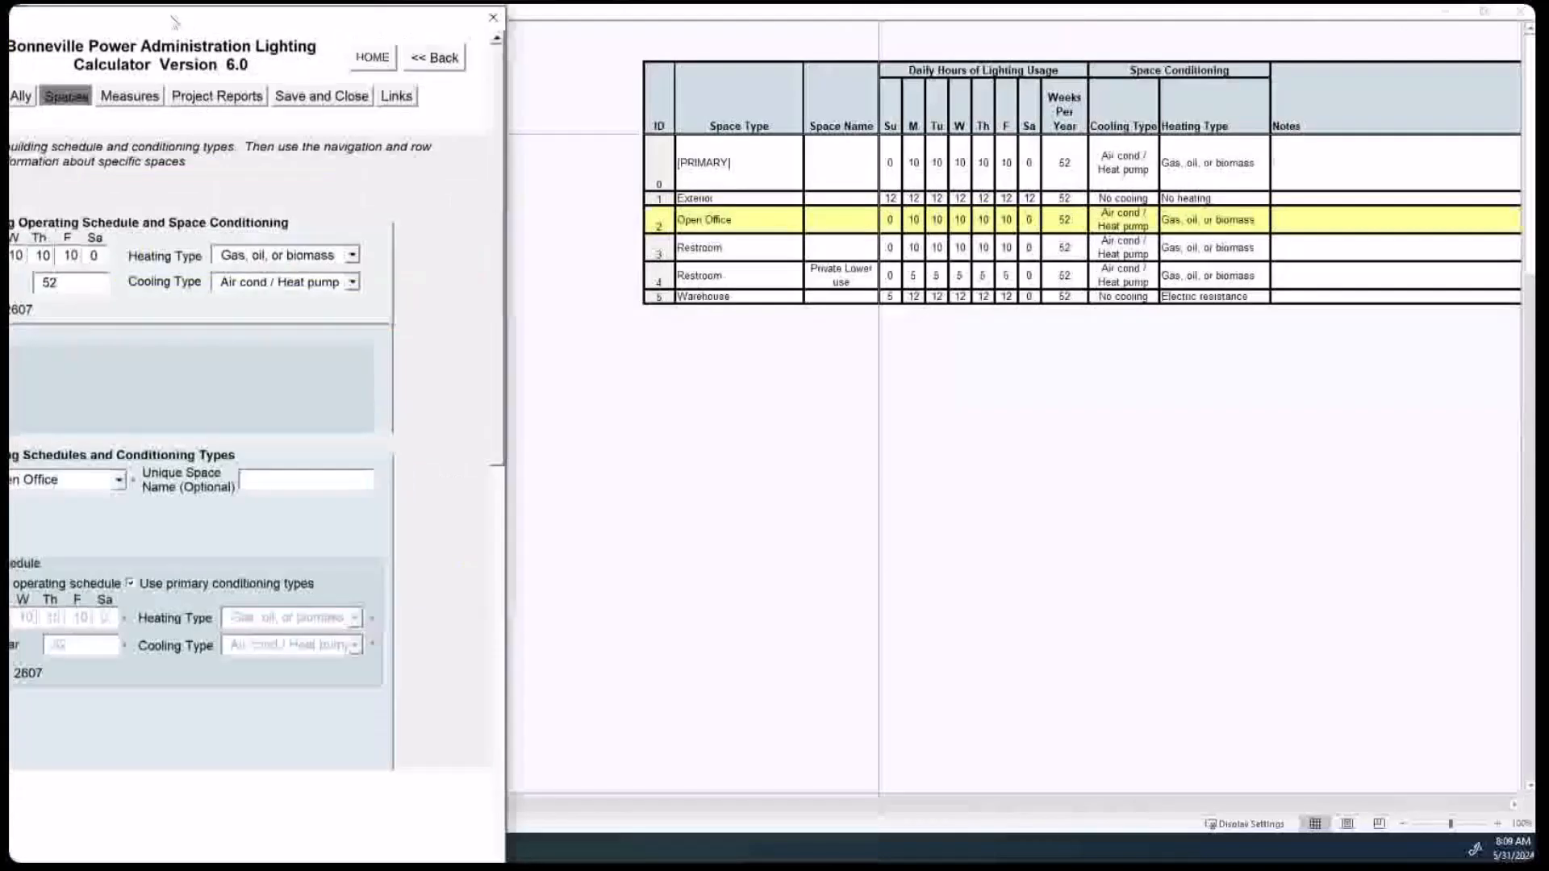
left_click_drag(173, 20, 505, 17)
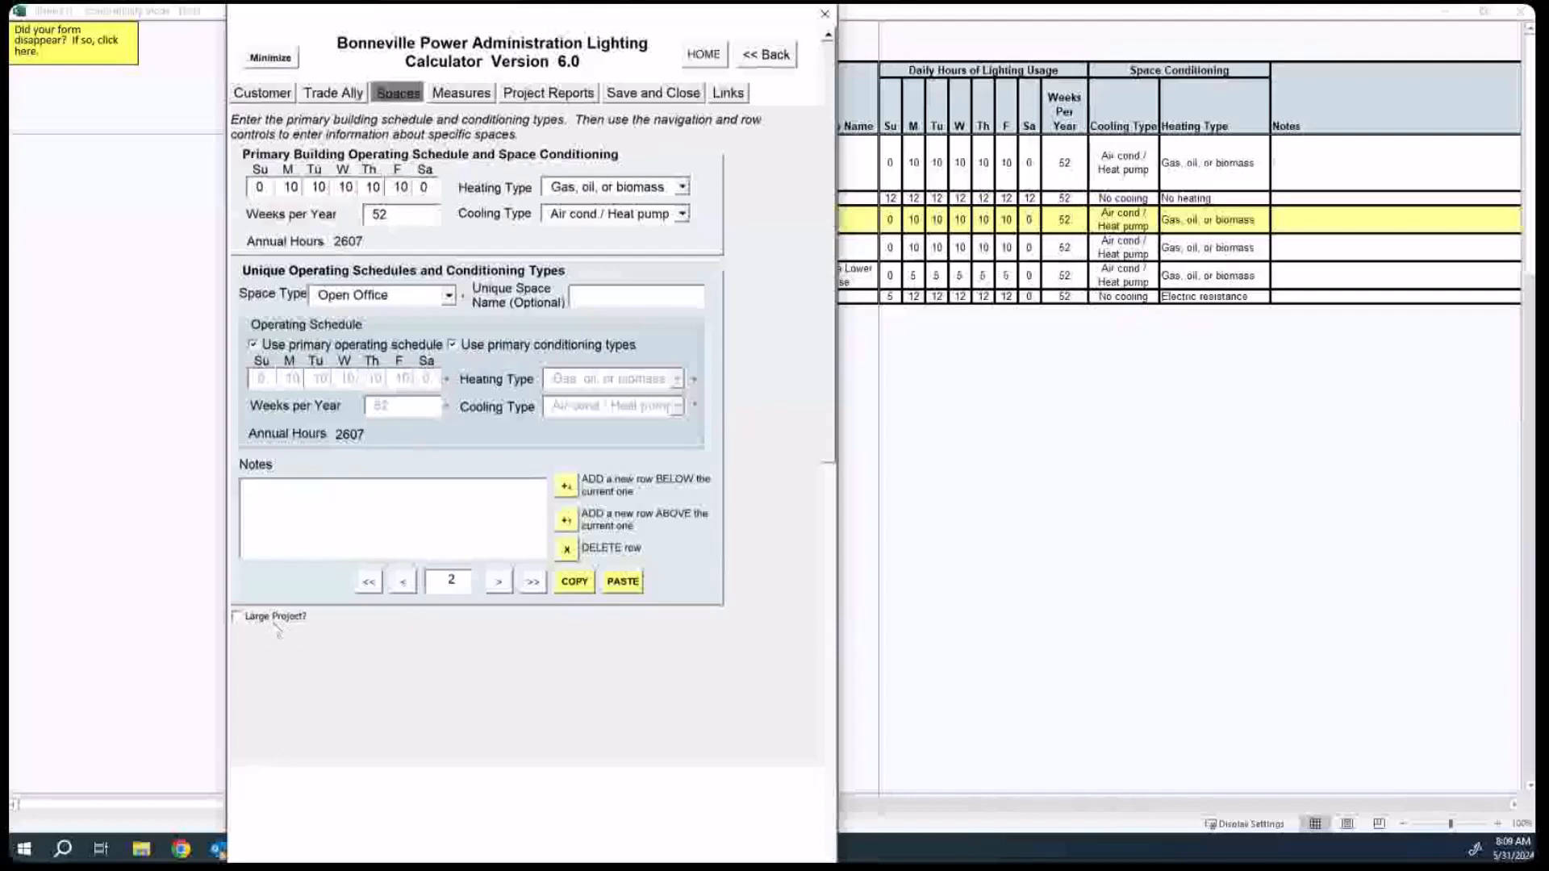
left_click(238, 618)
left_click(457, 95)
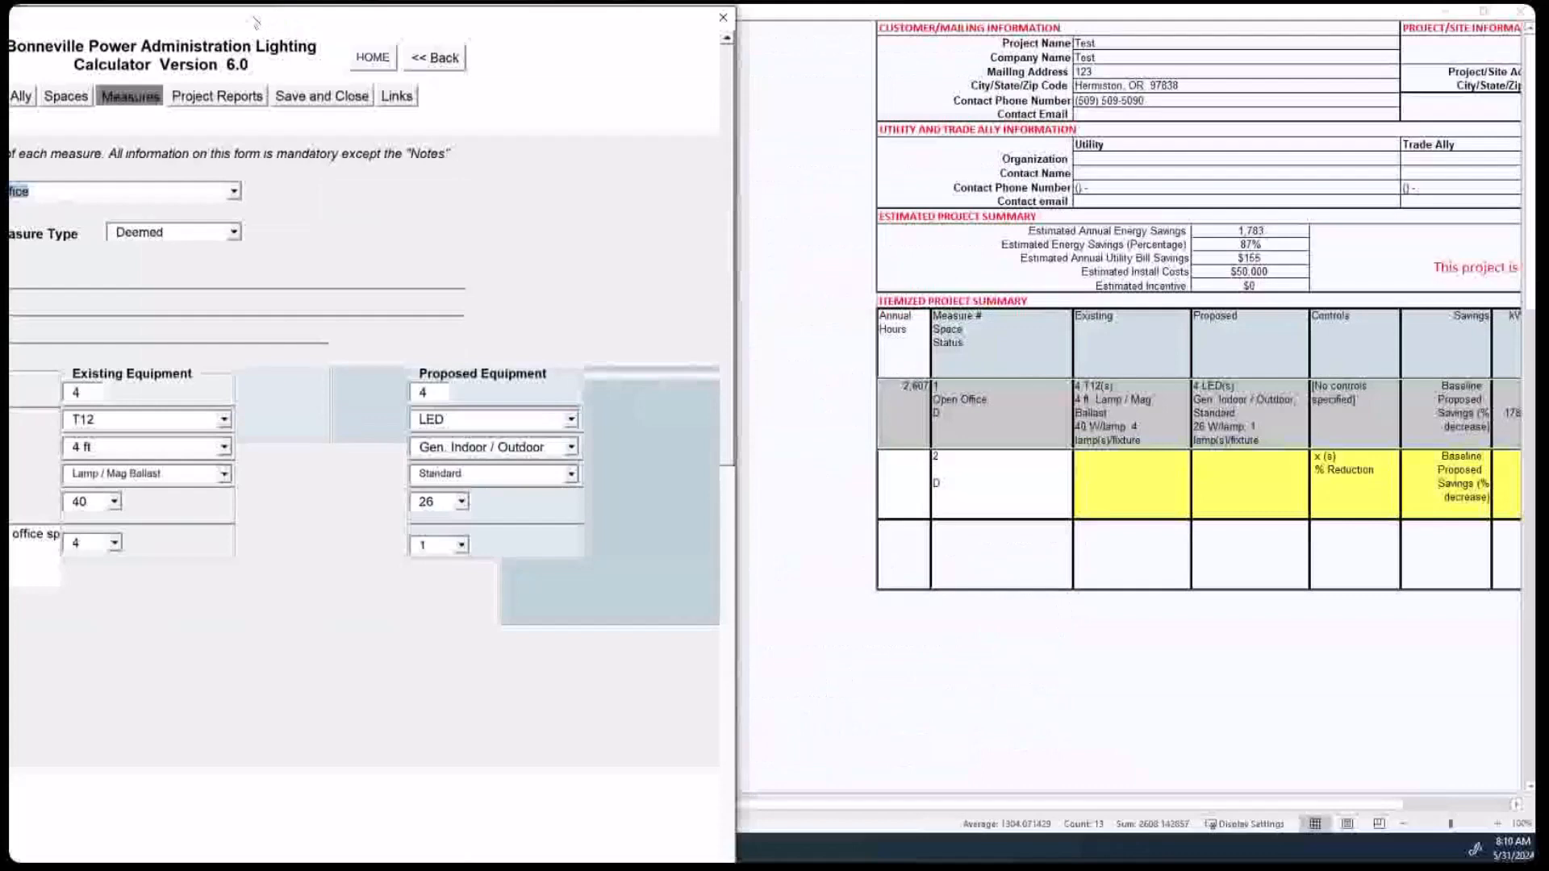
left_click_drag(255, 22, 498, 53)
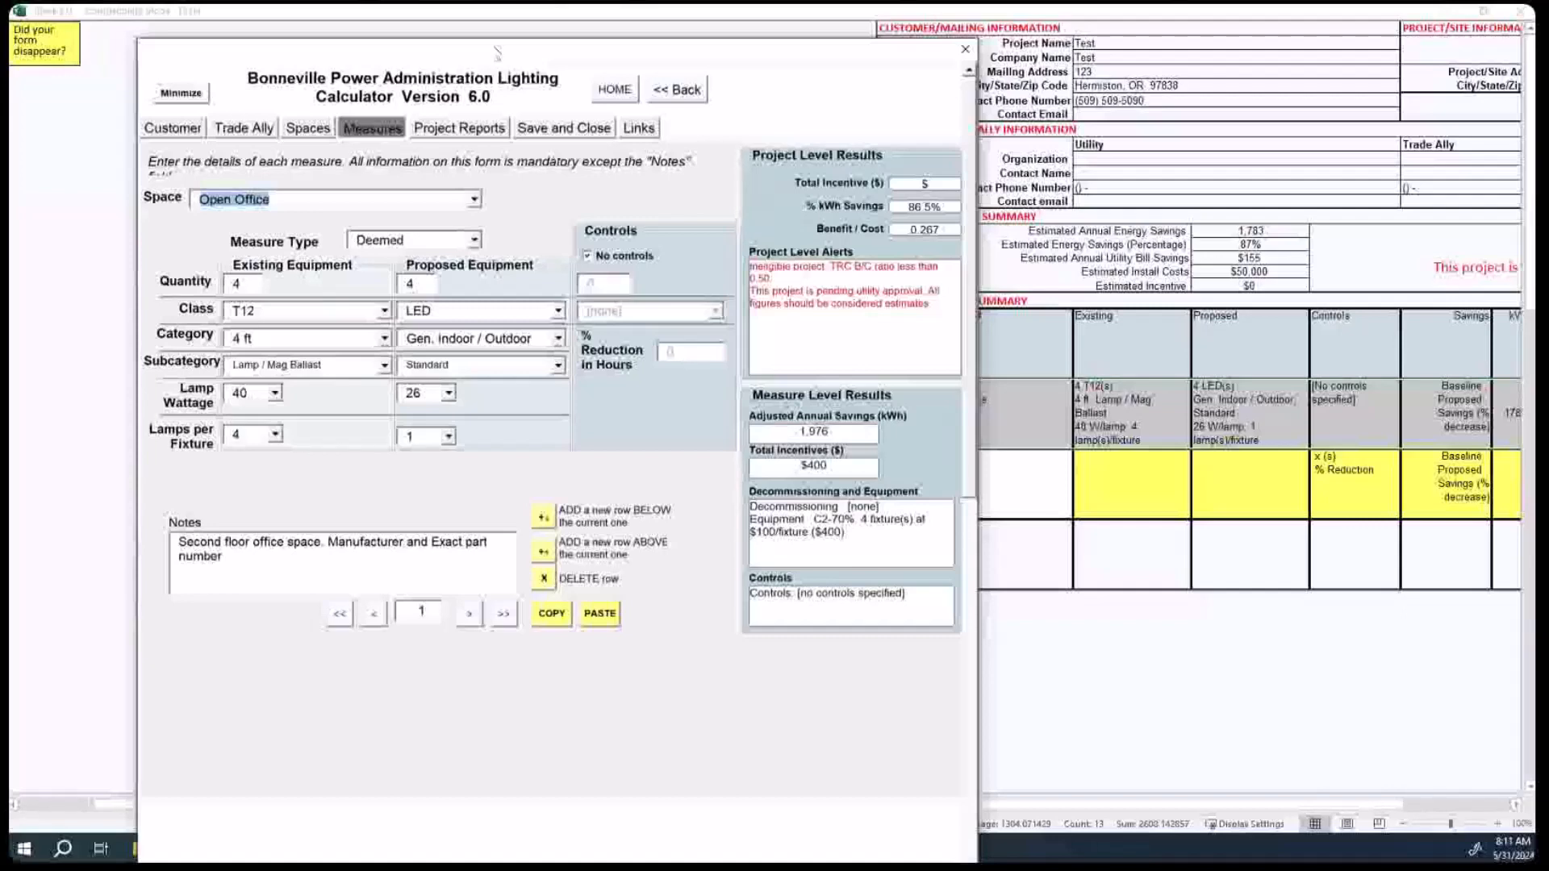
left_click_drag(497, 53, 427, 18)
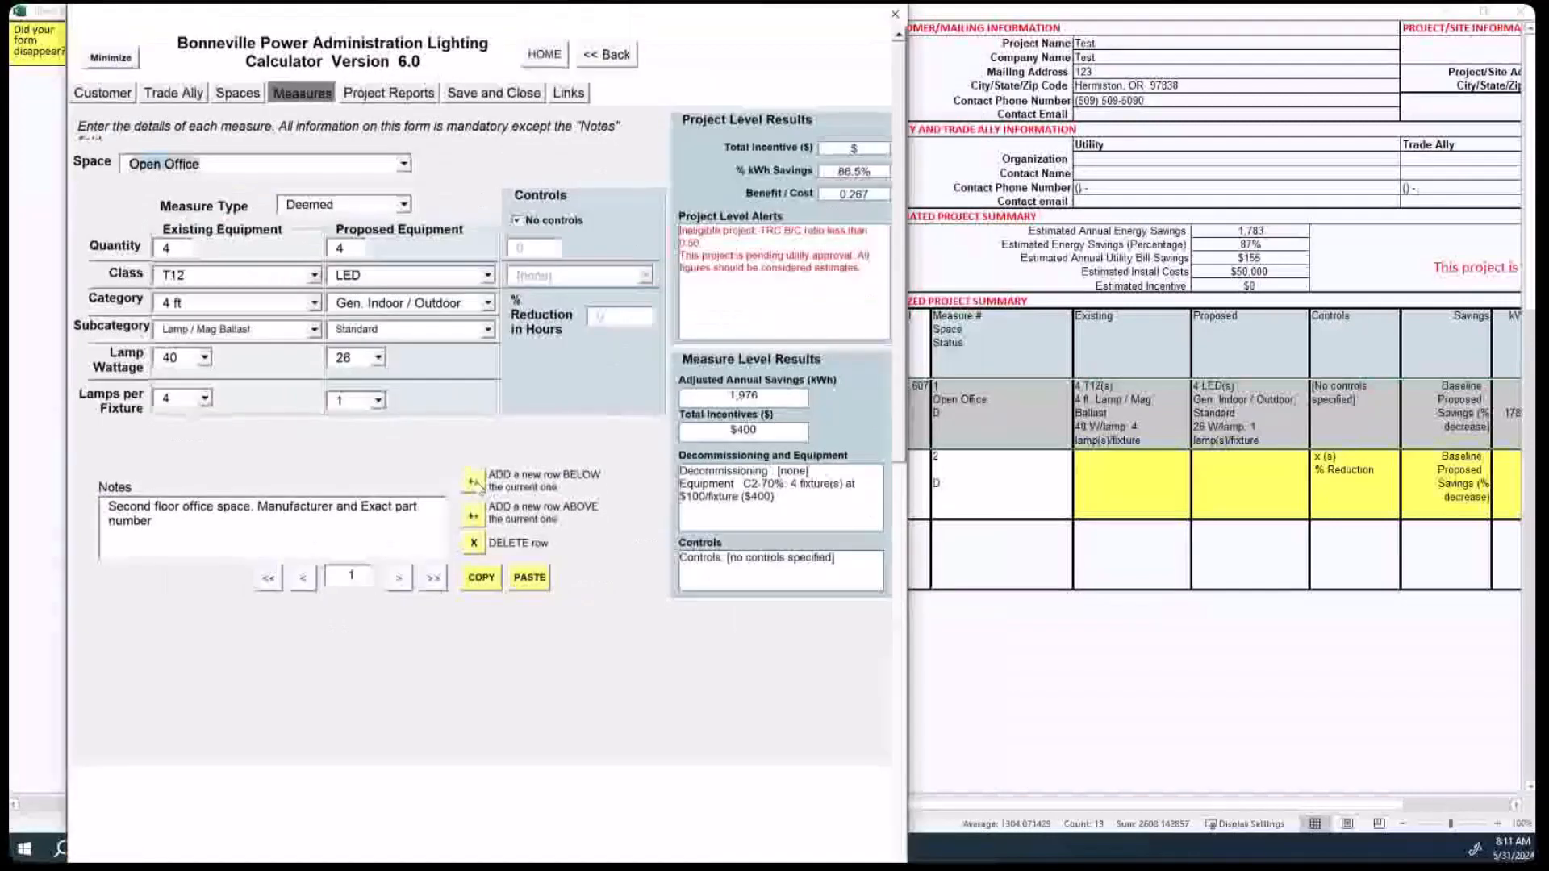
Step: Add two more blank measure rows below the Open Office measure and go back to measure 2
left_click(474, 482)
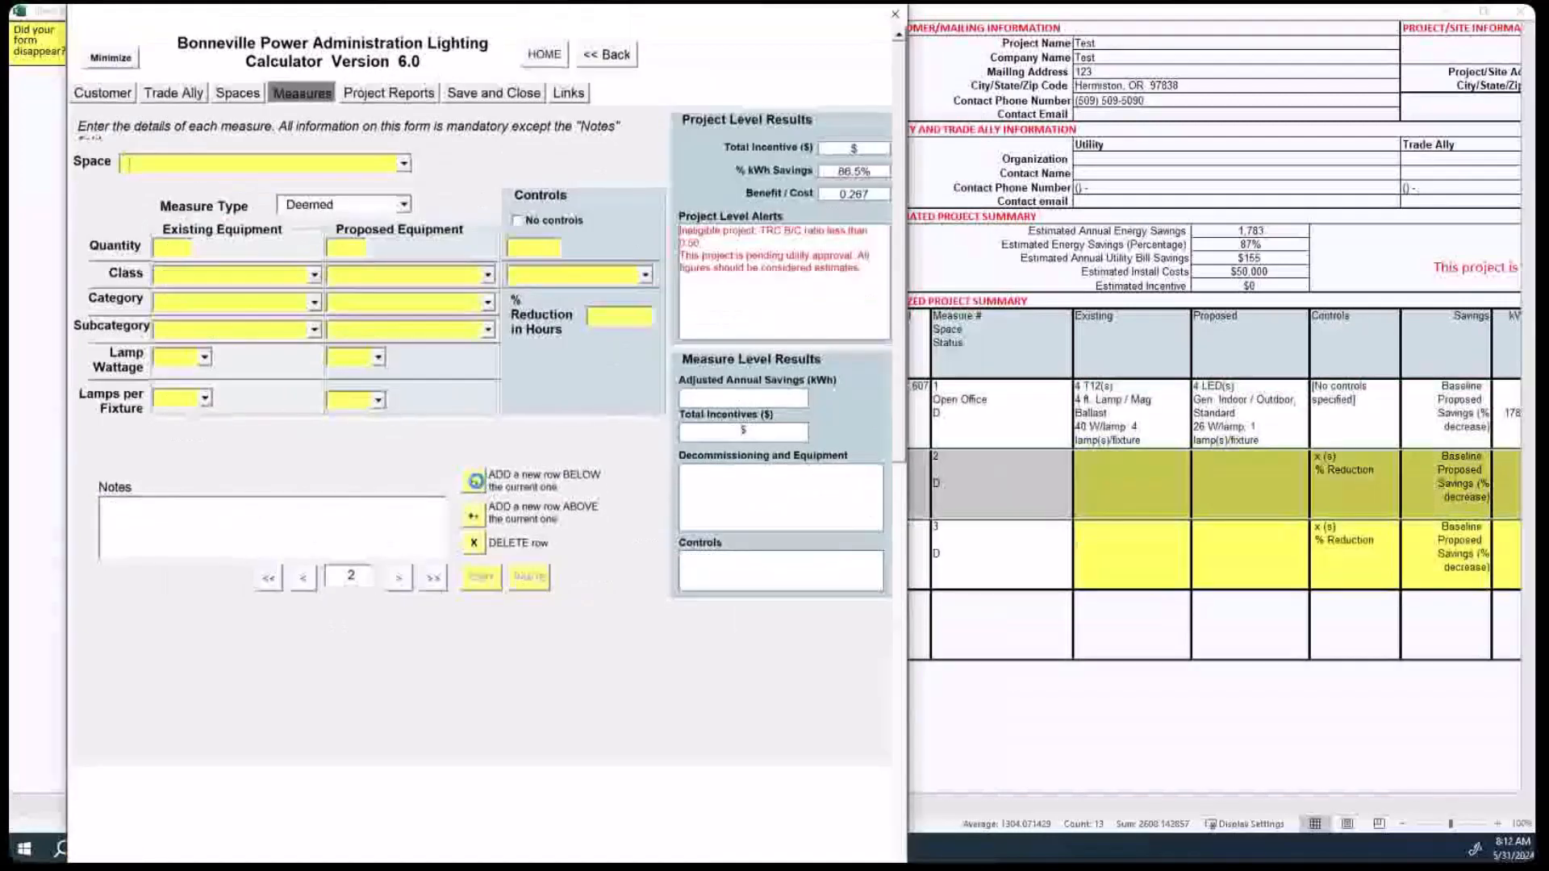
left_click(475, 482)
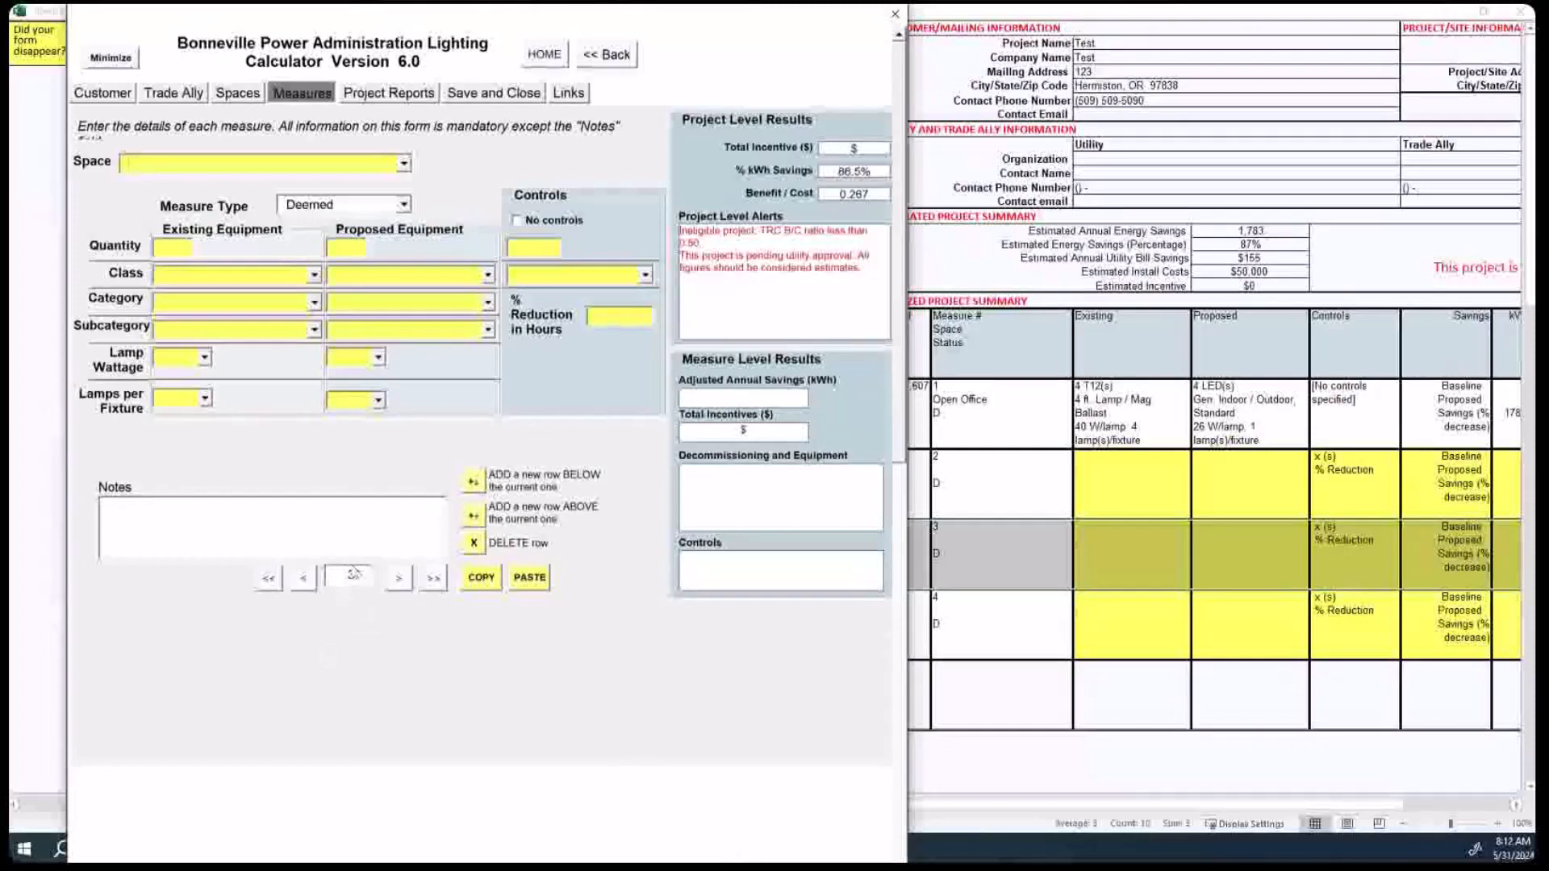
left_click(304, 579)
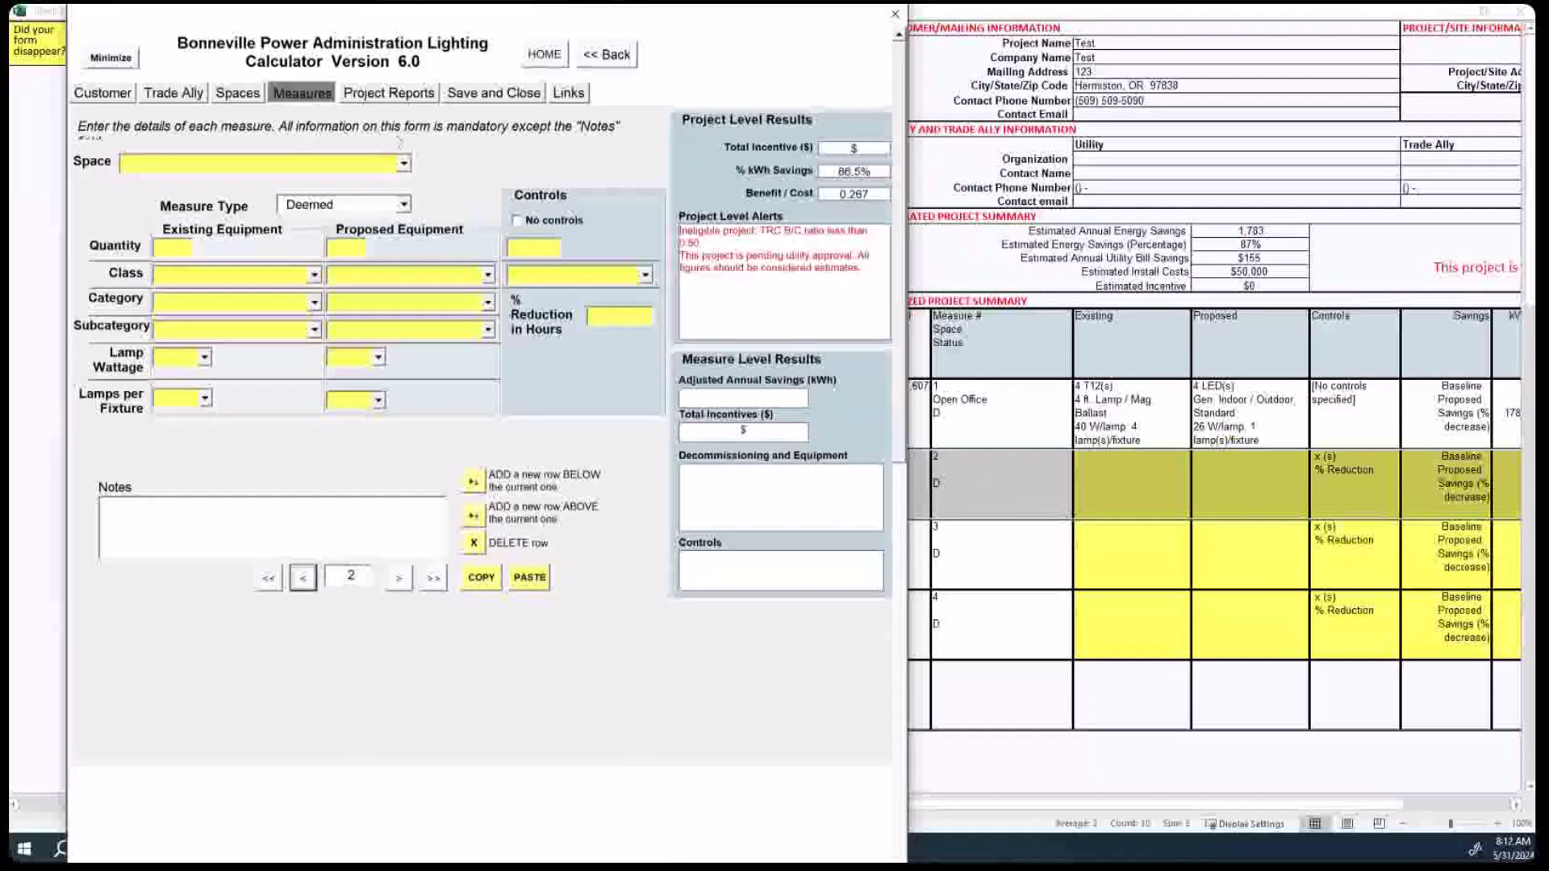
Step: Assign measure 2 to the Exterior space and set its existing equipment quantity to 1
left_click(403, 164)
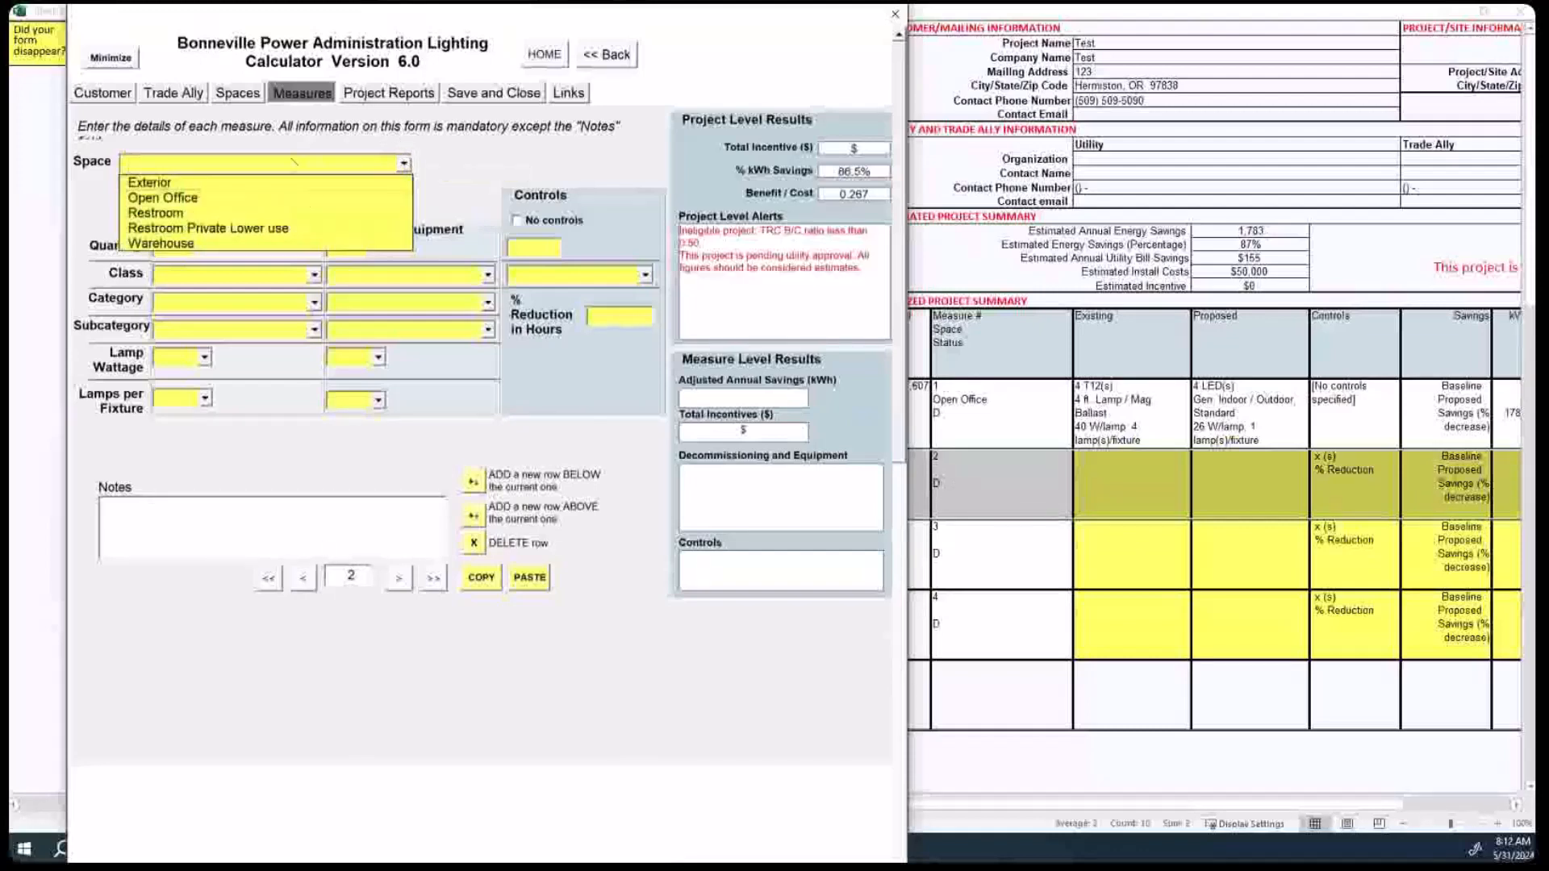
left_click(152, 184)
left_click(163, 247)
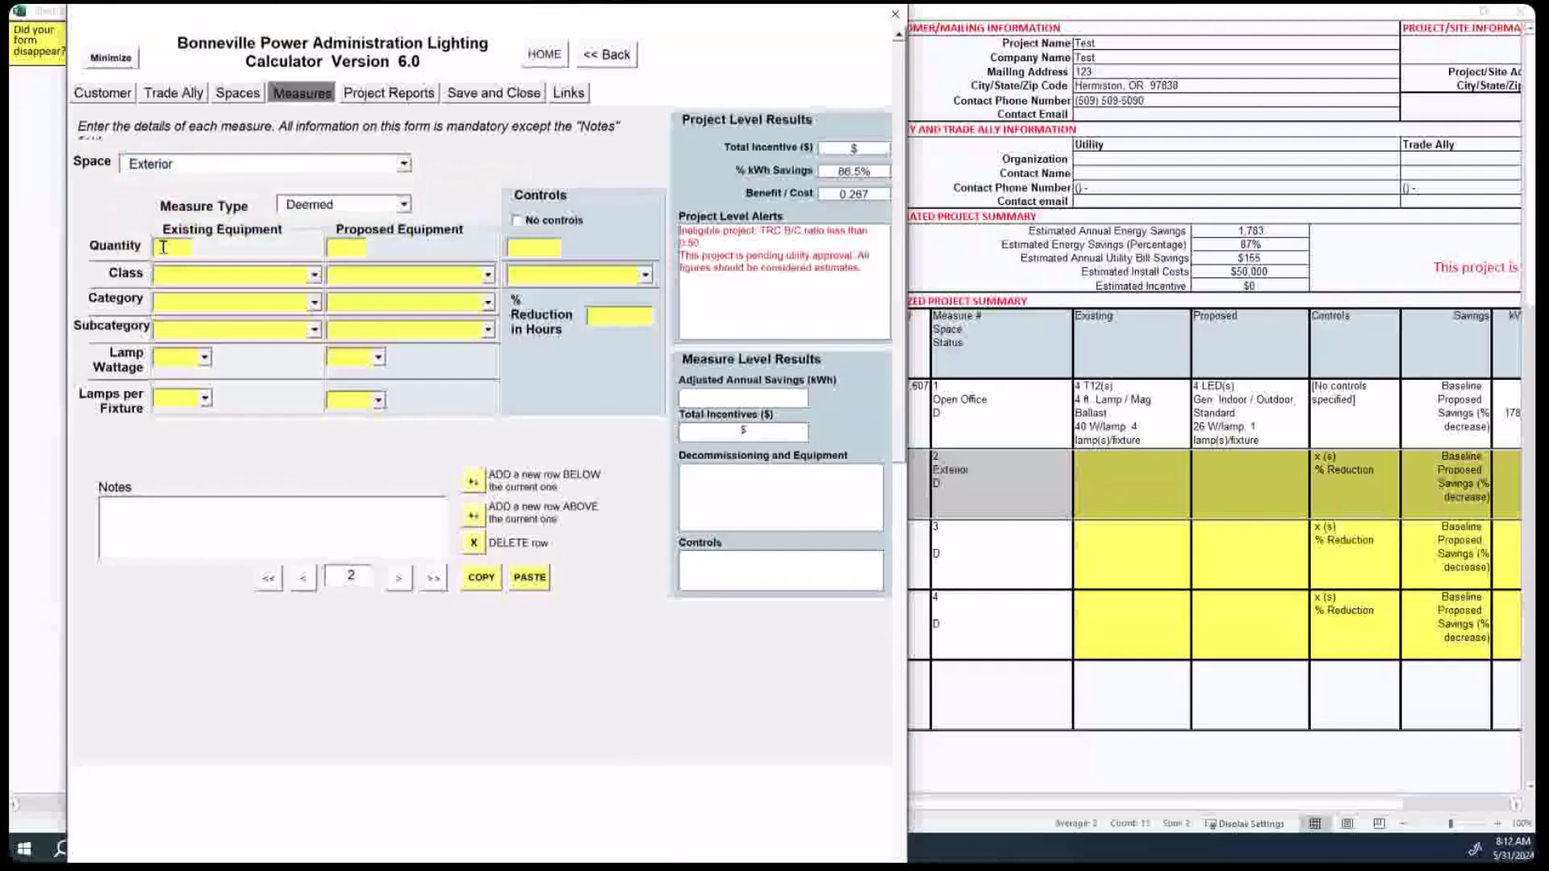
type("1")
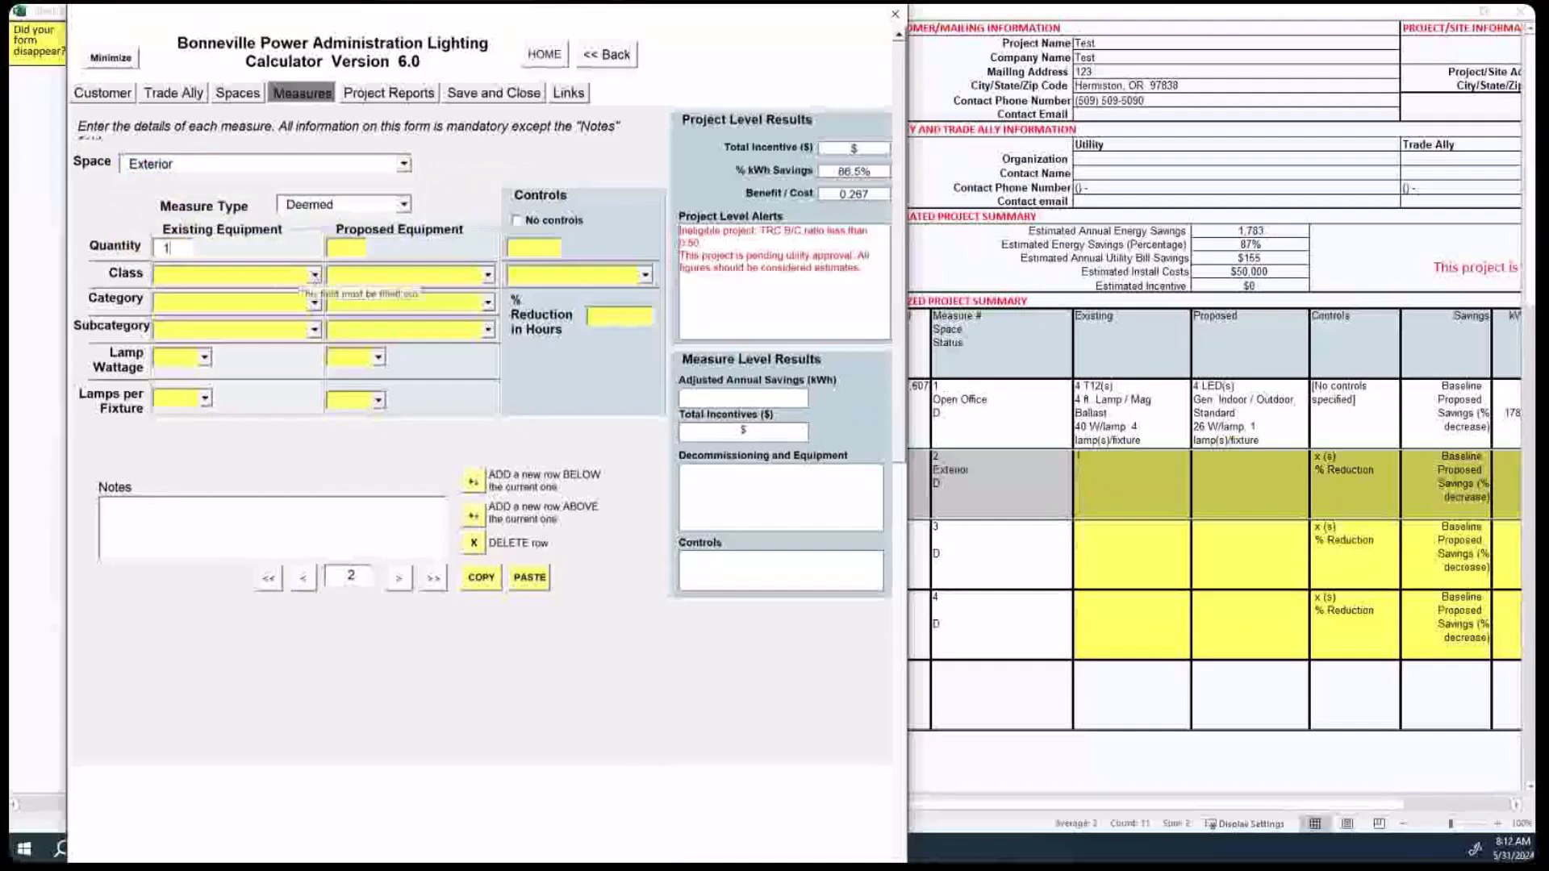
Step: Set measure 2's existing equipment to class HID, category HPS and subcategory Magnetic Ballast
left_click(315, 275)
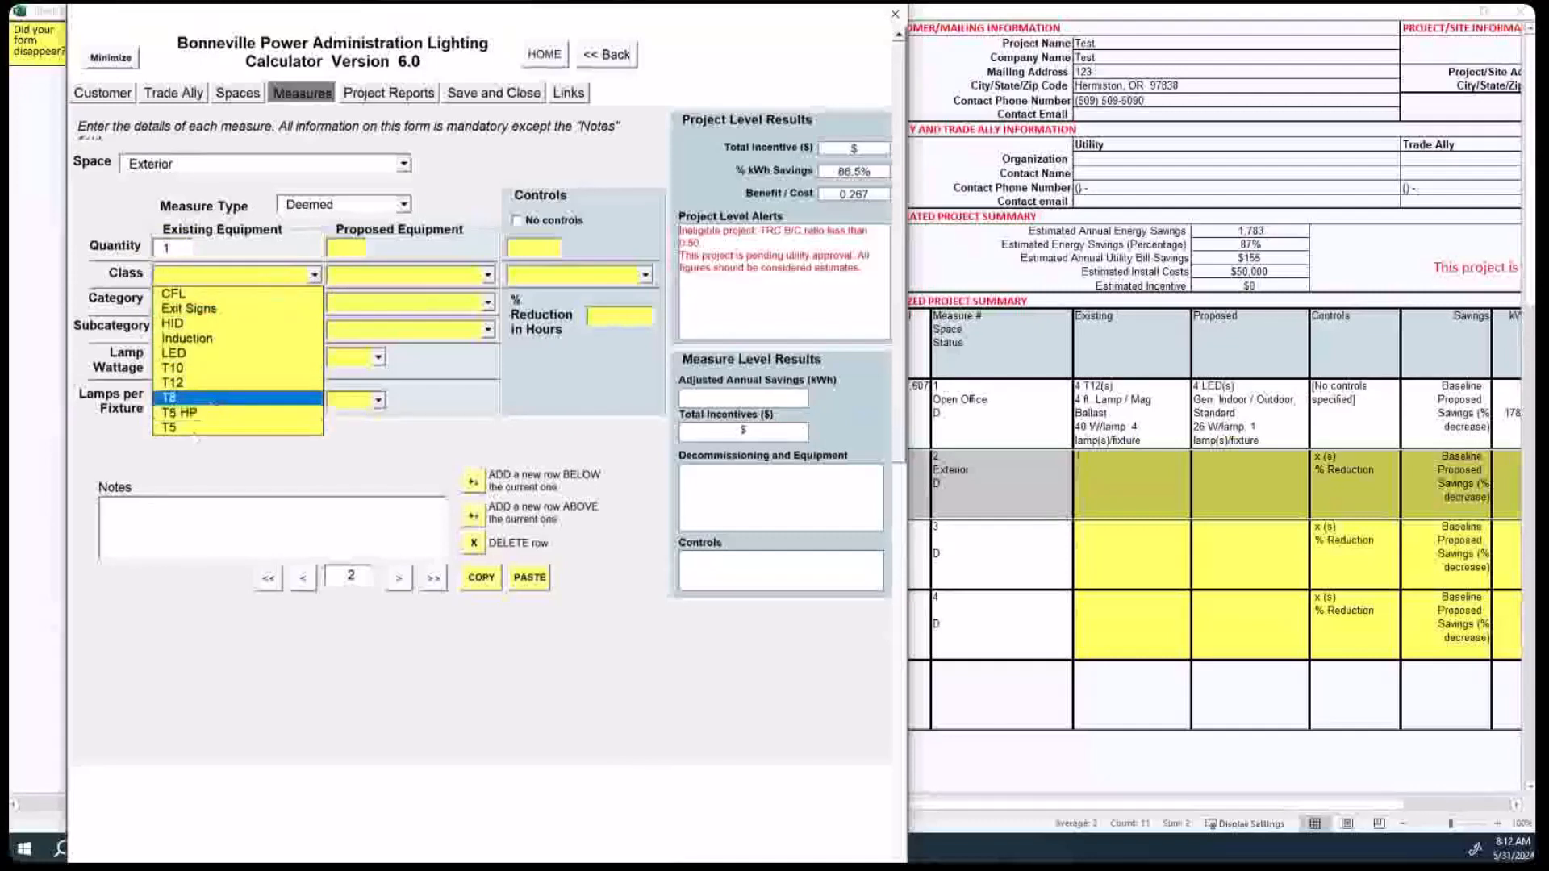
left_click(173, 323)
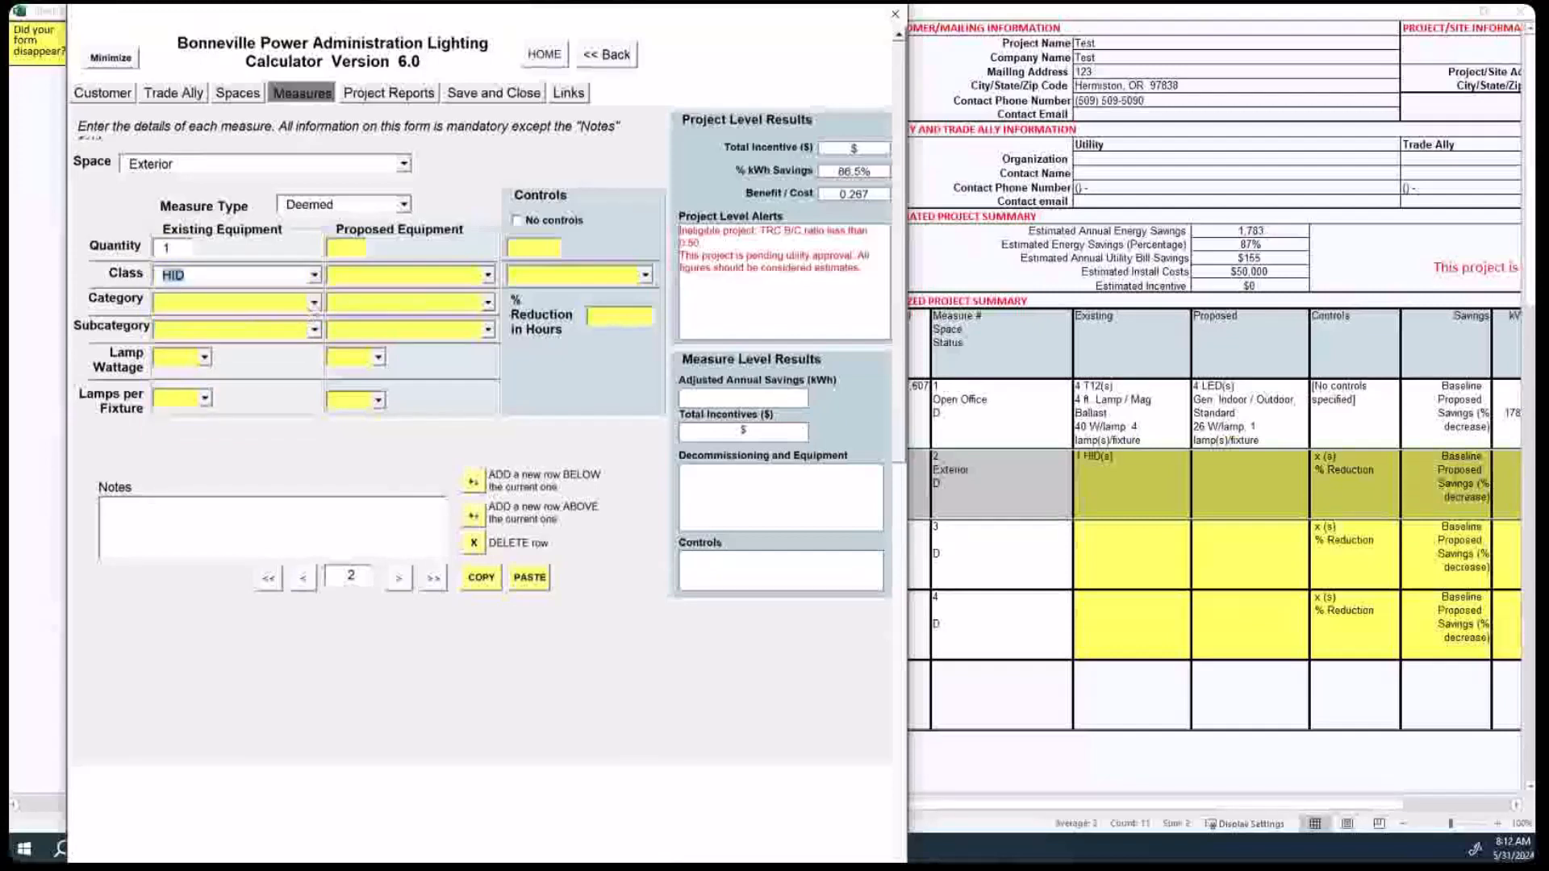
left_click(315, 304)
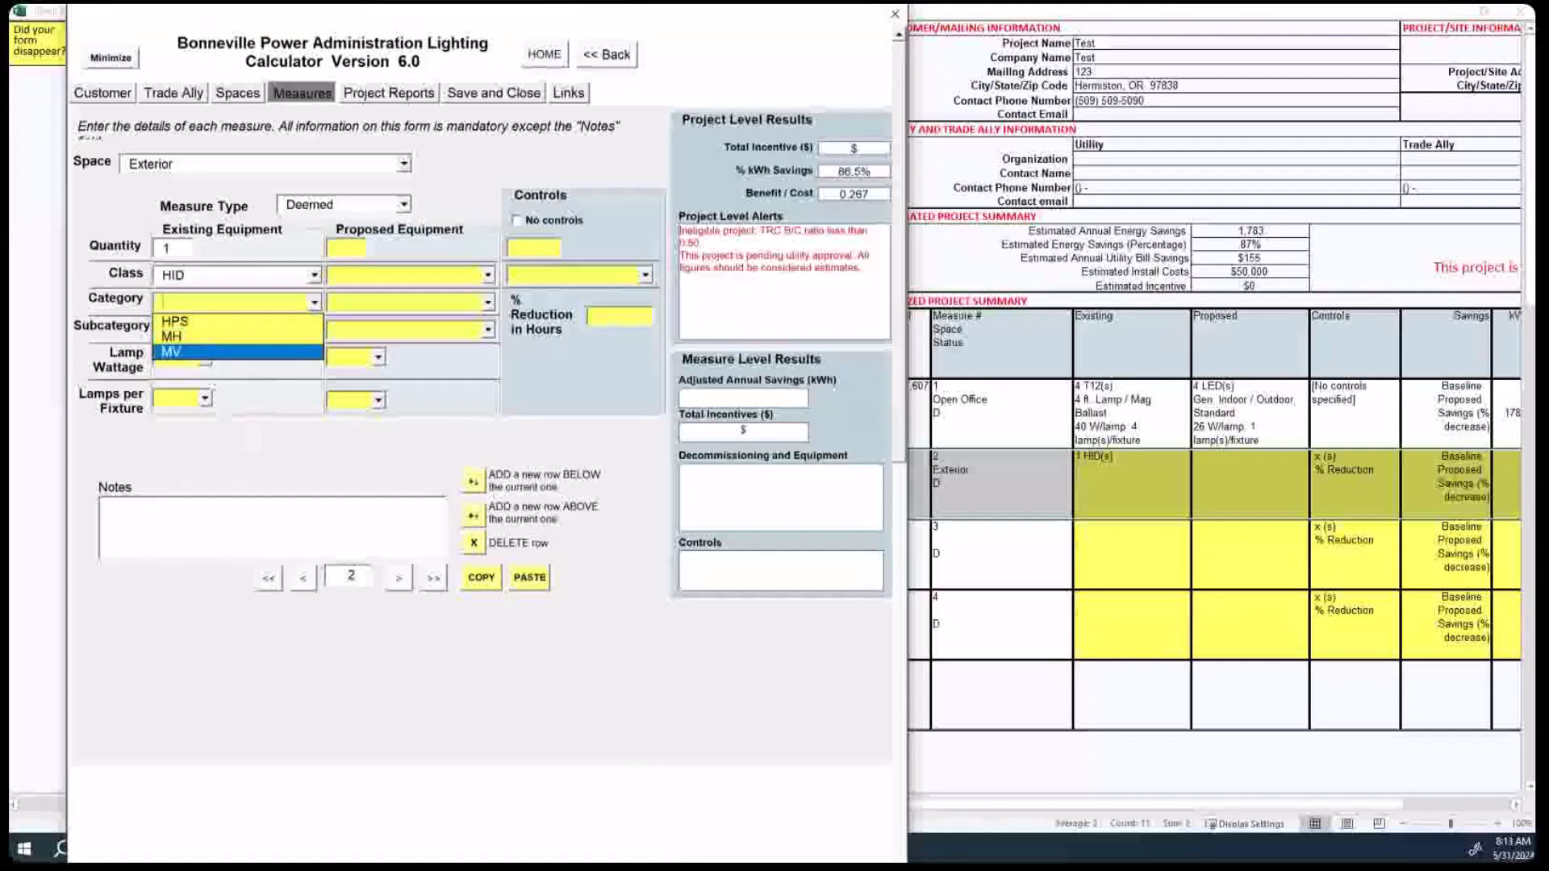
left_click(265, 441)
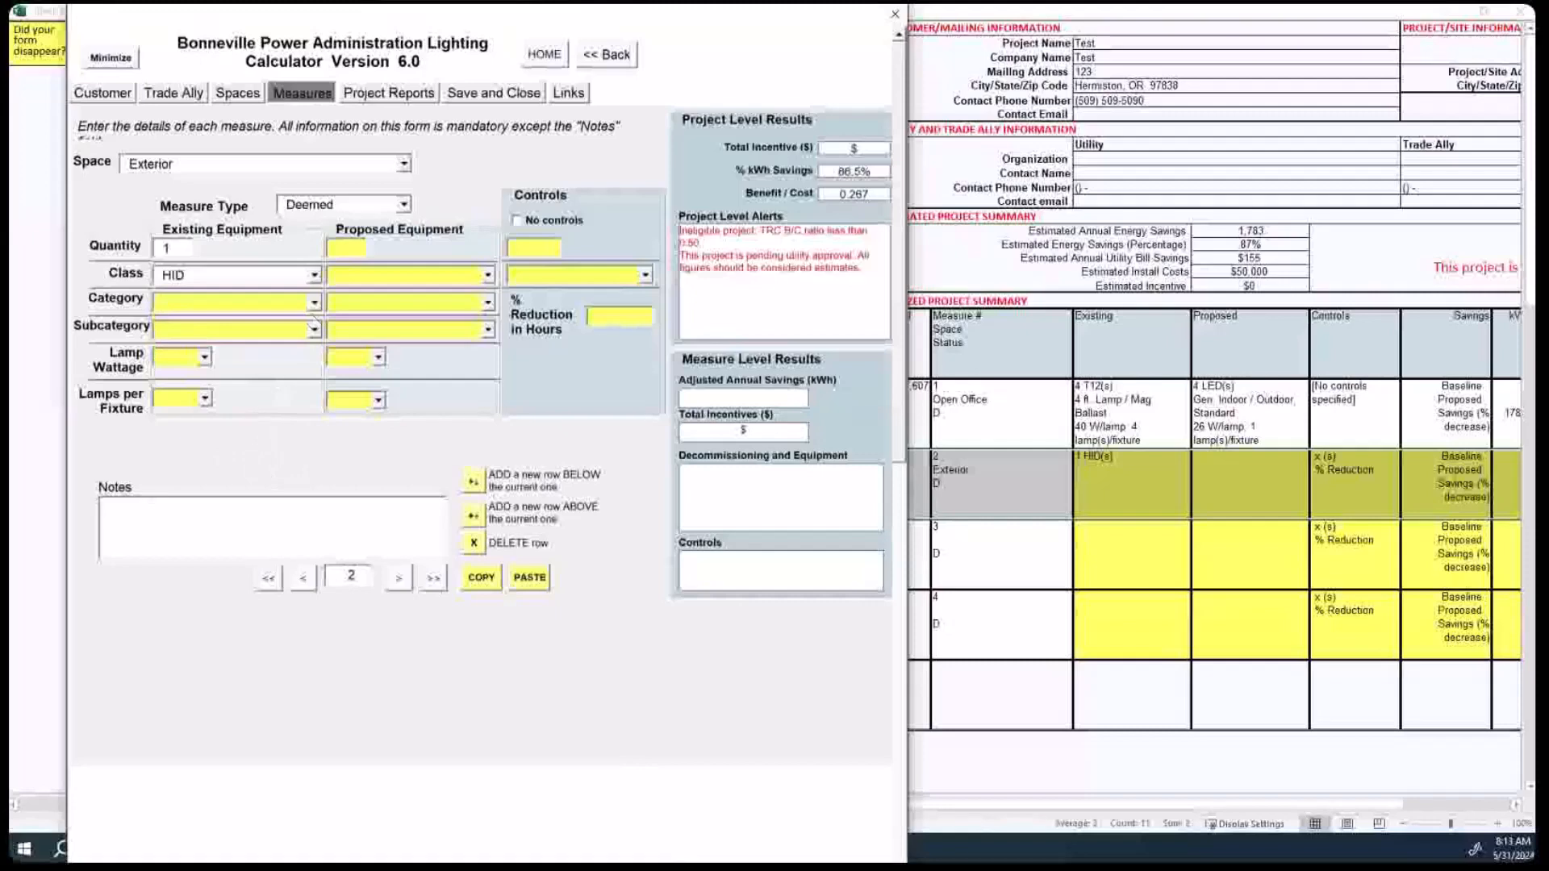
left_click(314, 305)
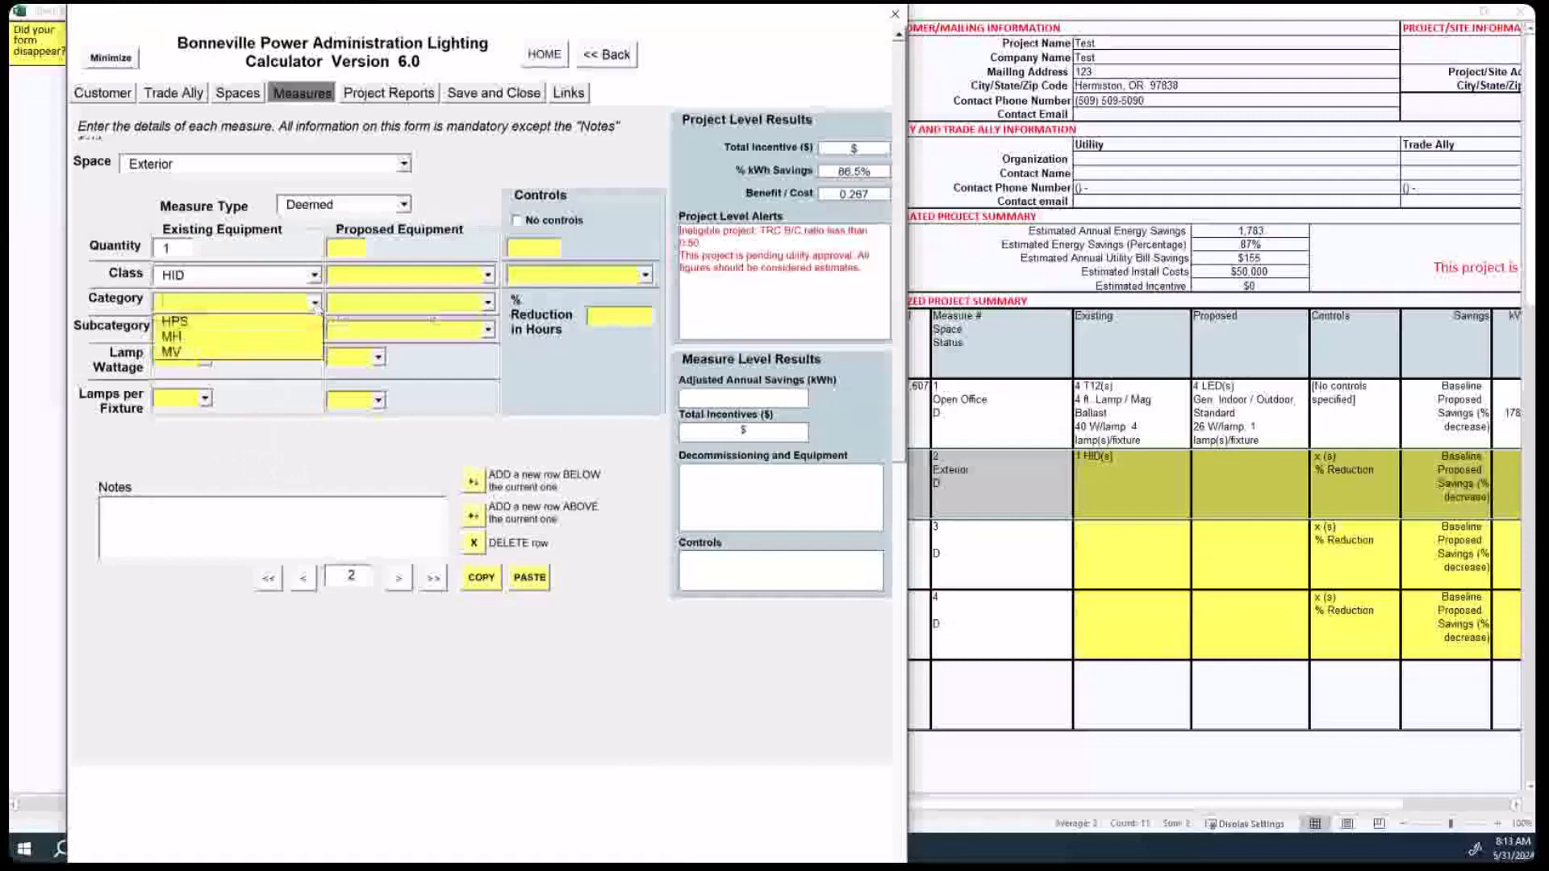
left_click(226, 321)
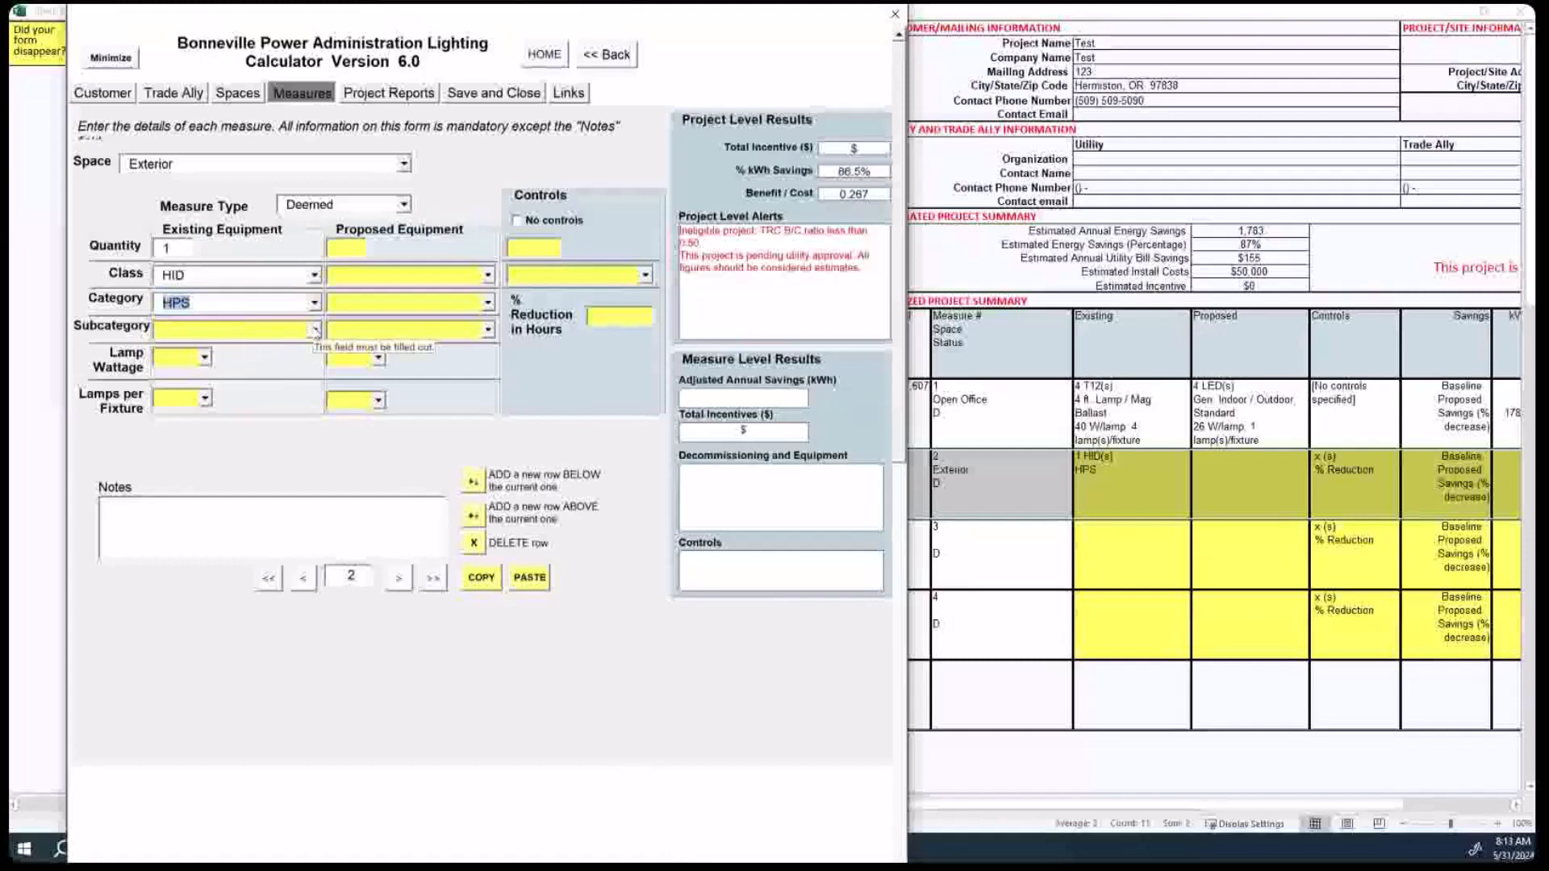
left_click(314, 330)
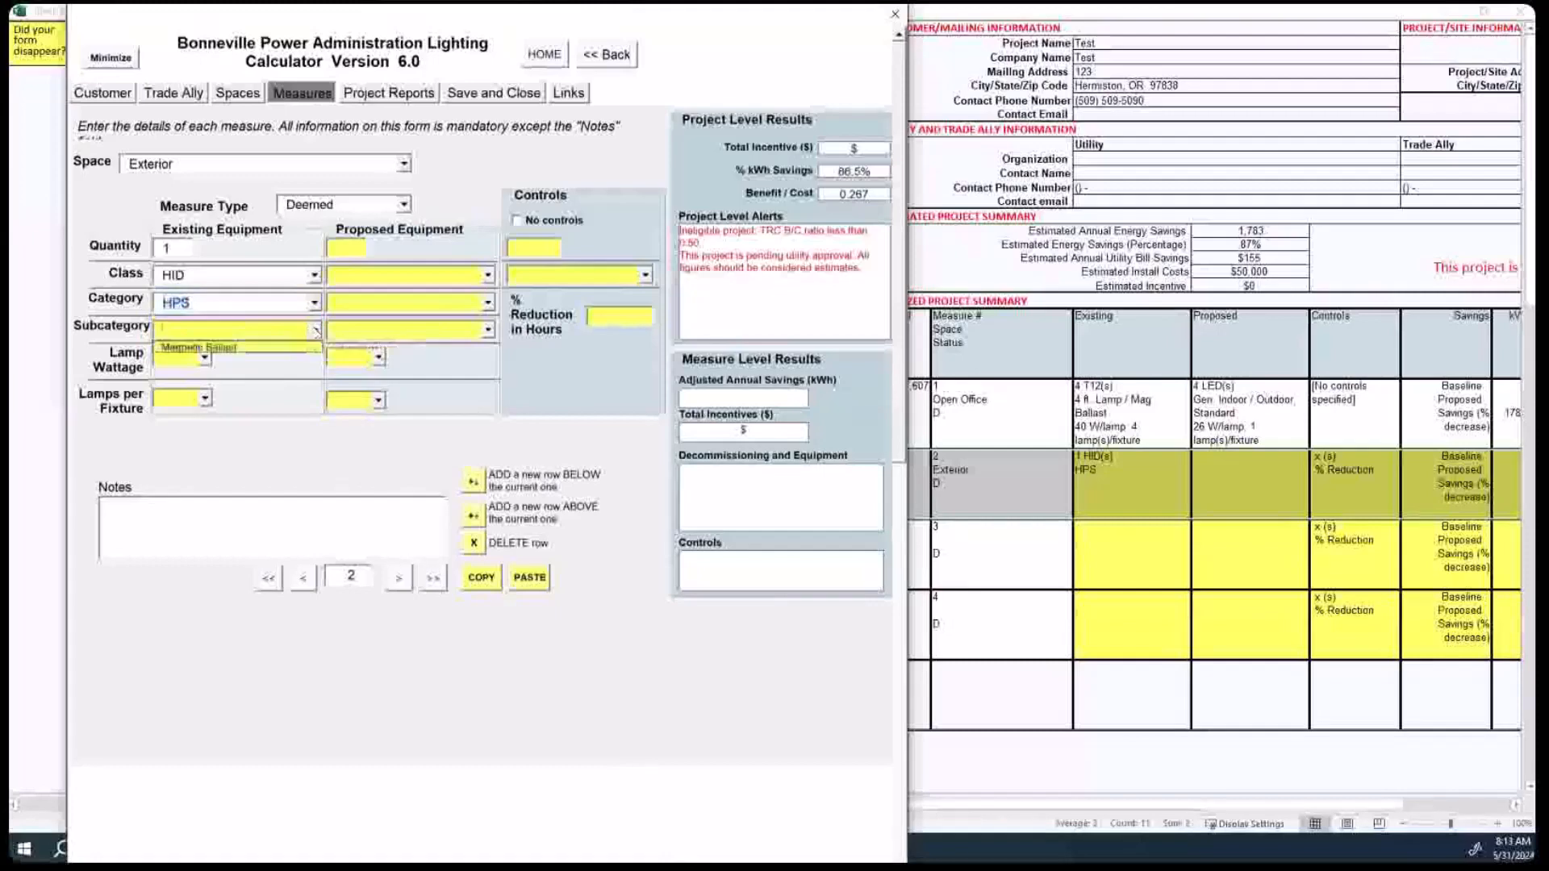
left_click(213, 348)
Step: Set the existing equipment's lamp wattage to 400 with 1 lamp per fixture
left_click(205, 356)
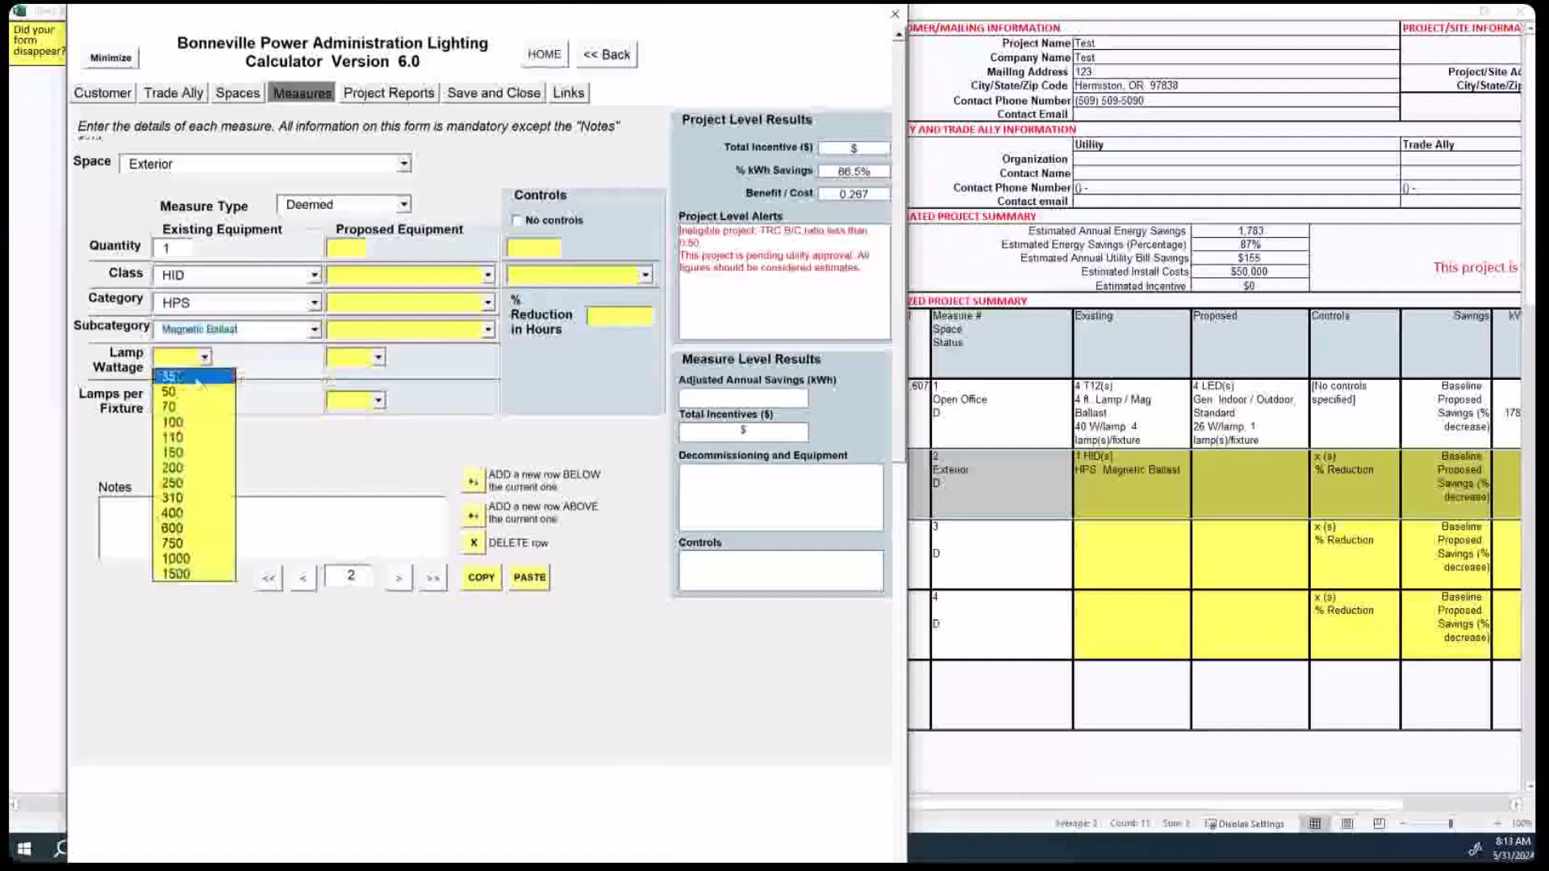
left_click(178, 513)
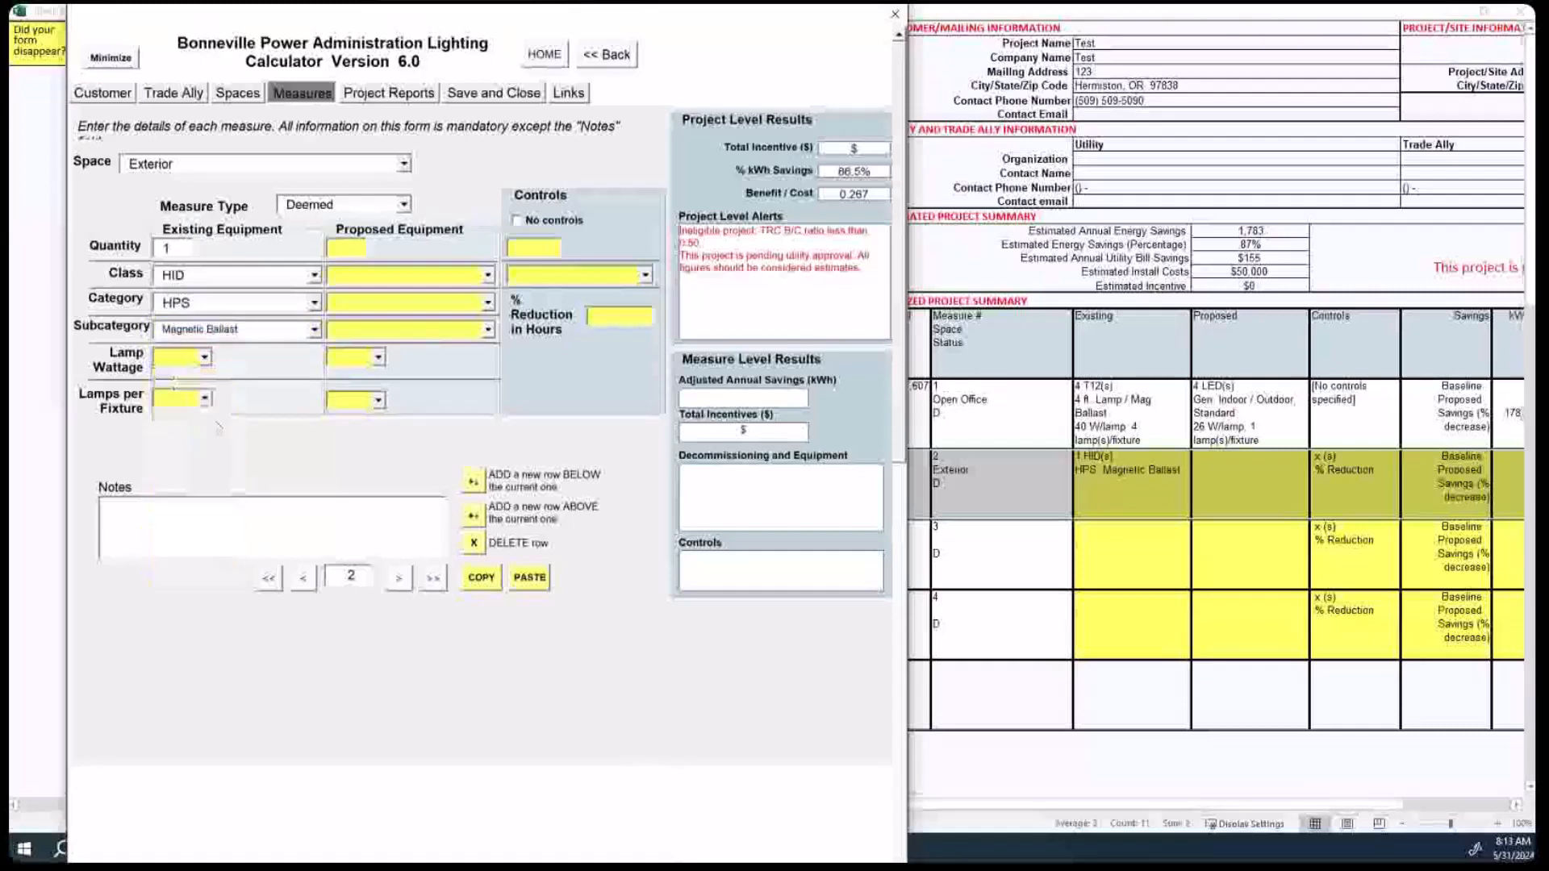
left_click(205, 397)
left_click(178, 415)
Step: Set the proposed equipment's quantity to 1, class to LED and category to HID Screw-in Replacement
left_click(349, 246)
type("1")
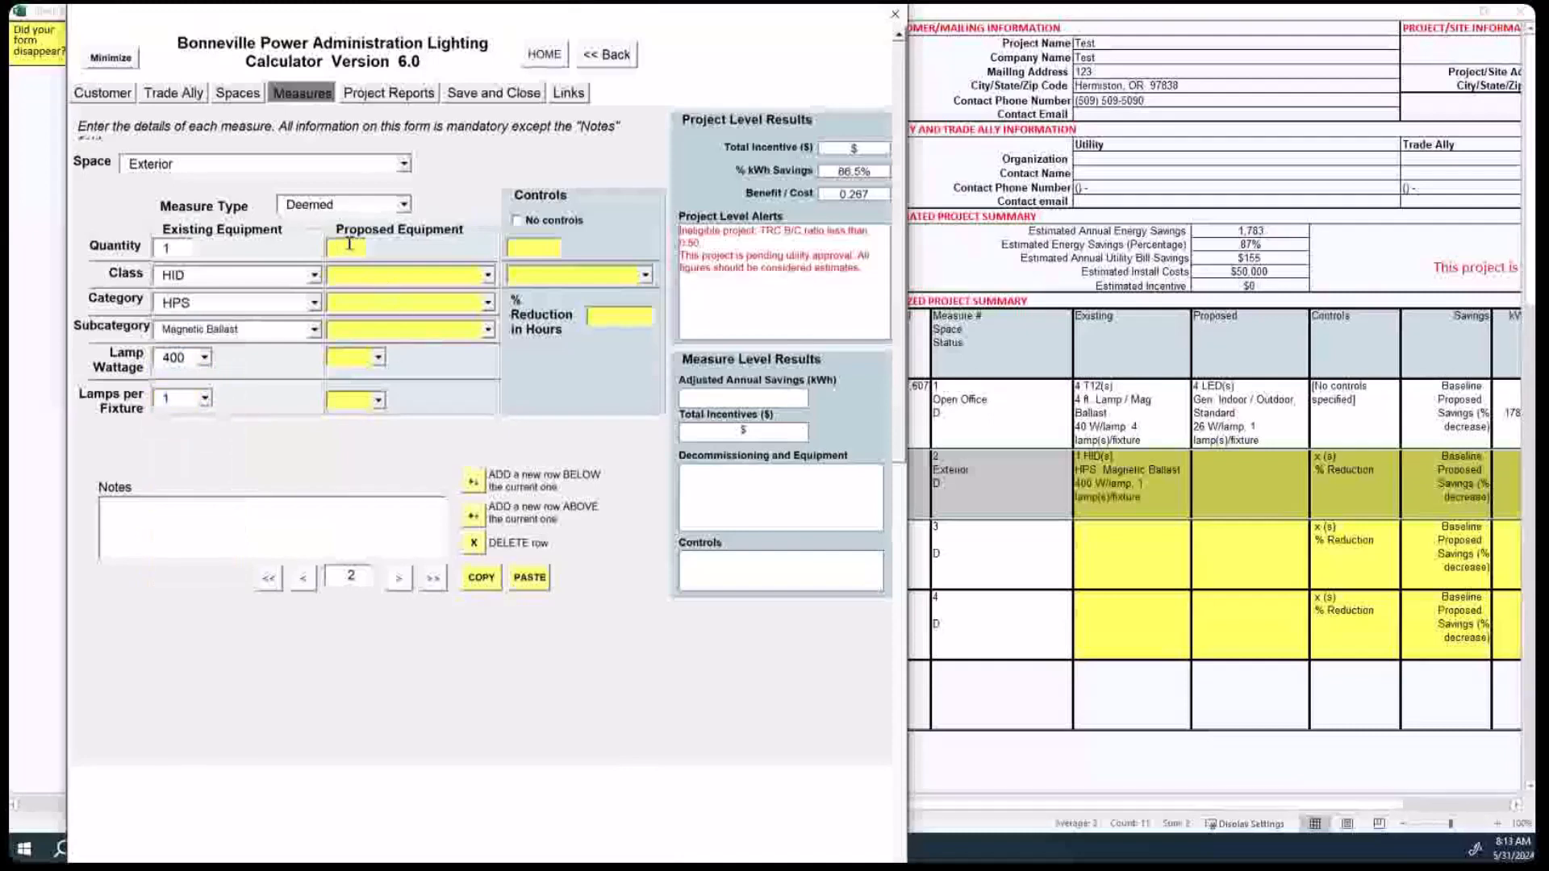
left_click(487, 276)
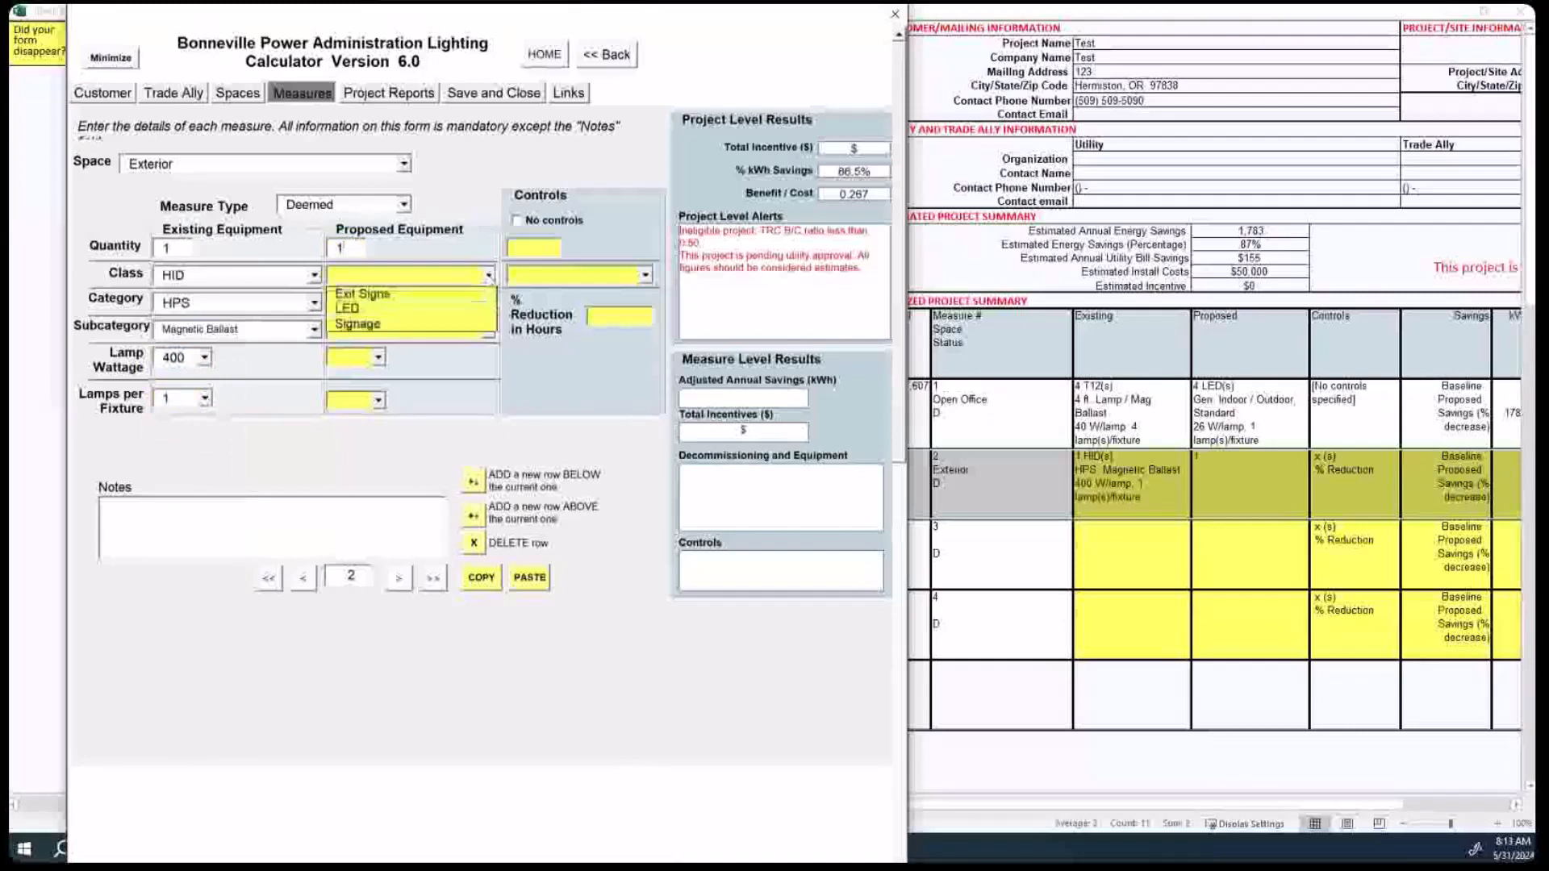
left_click(375, 309)
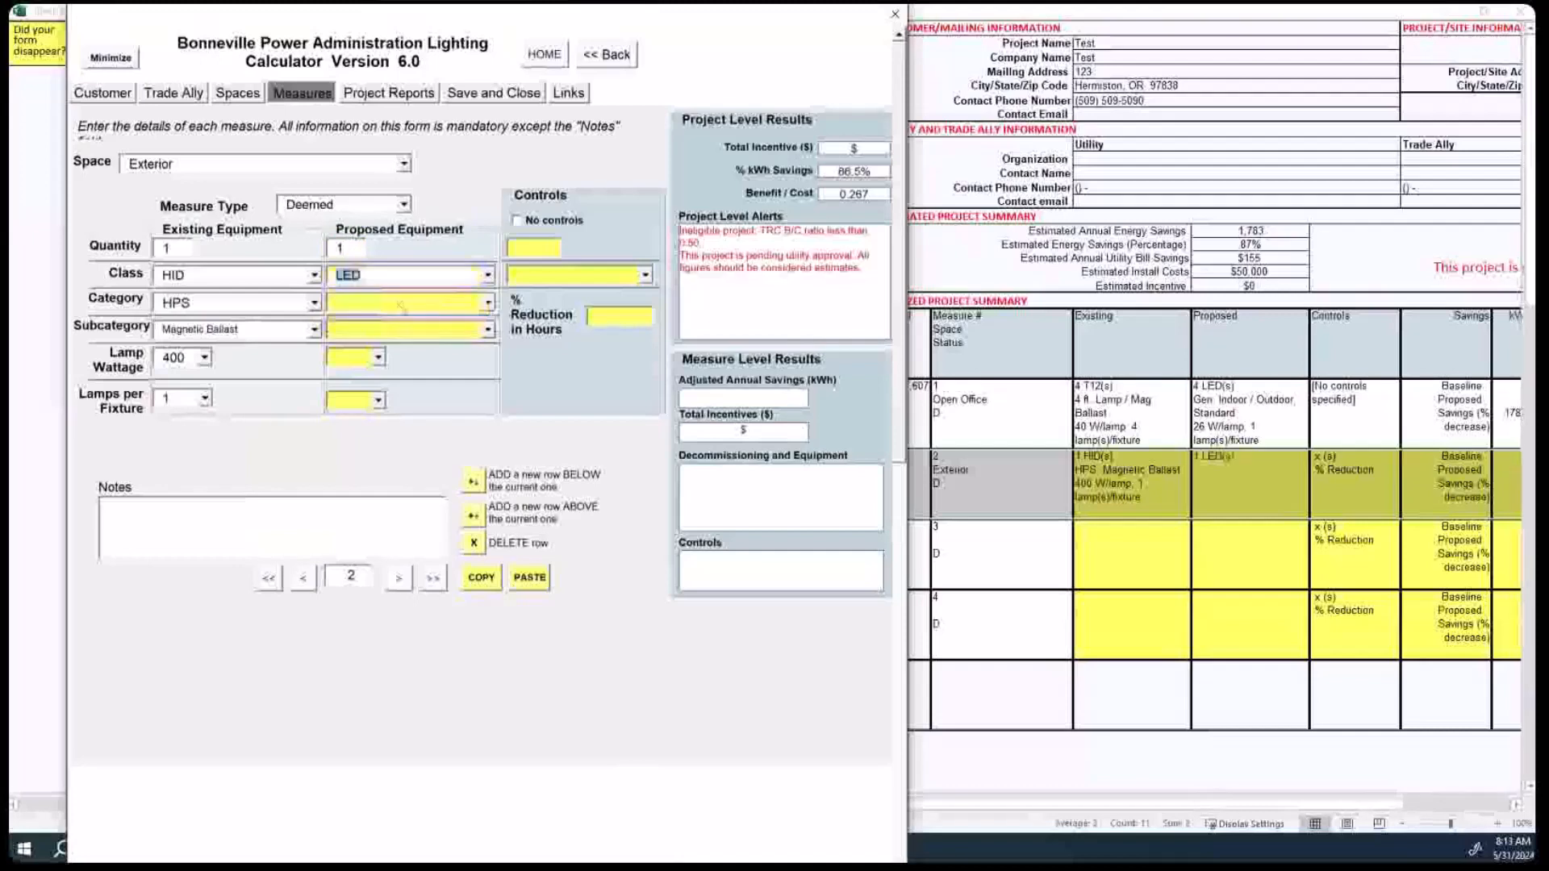
left_click(488, 303)
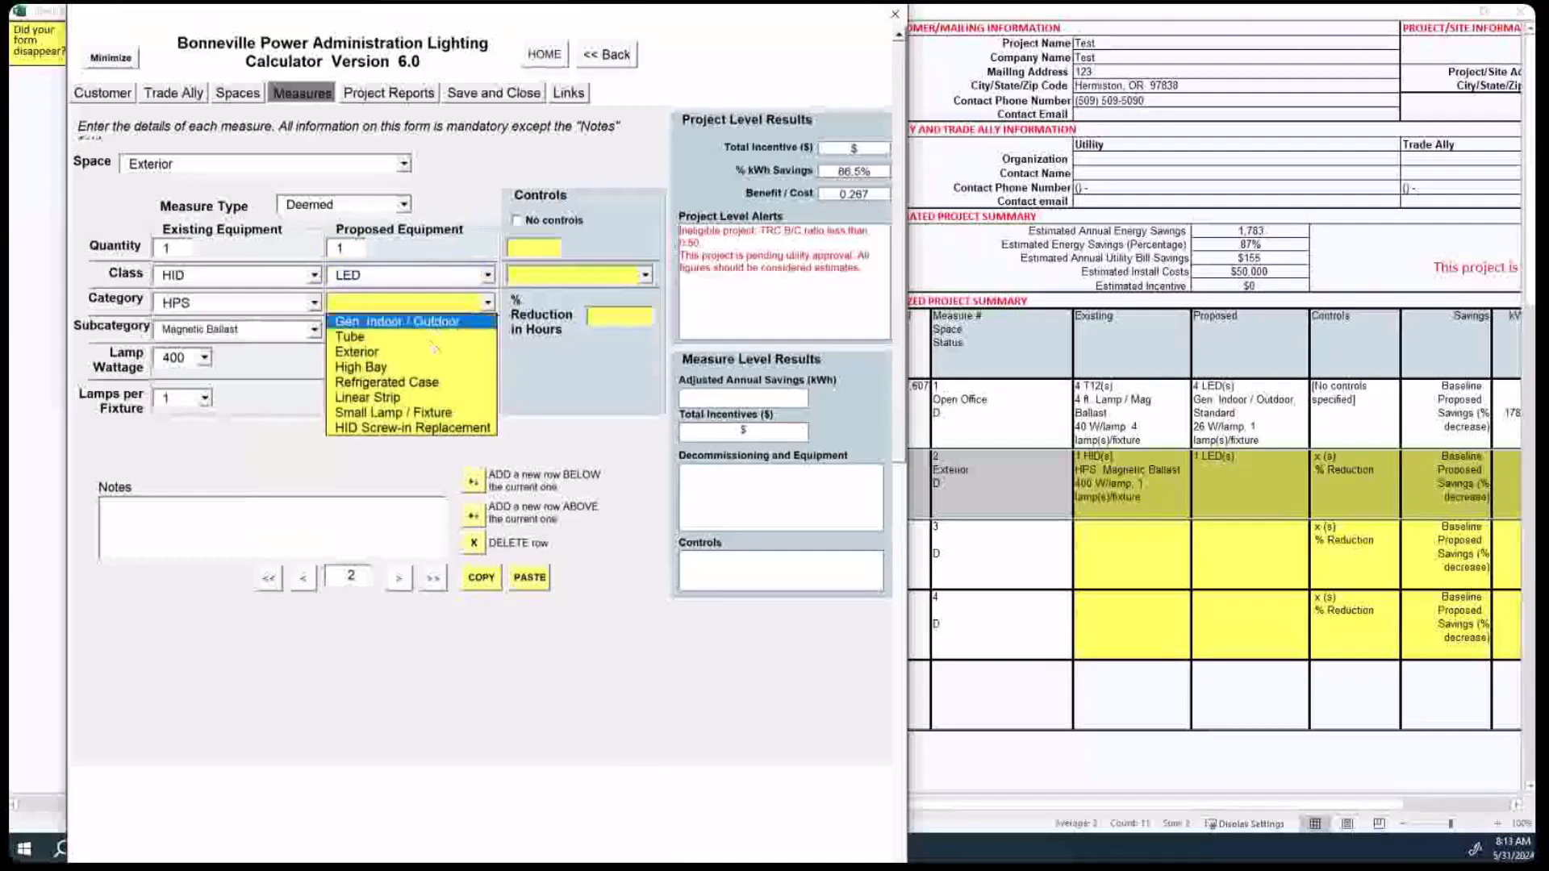
left_click(421, 428)
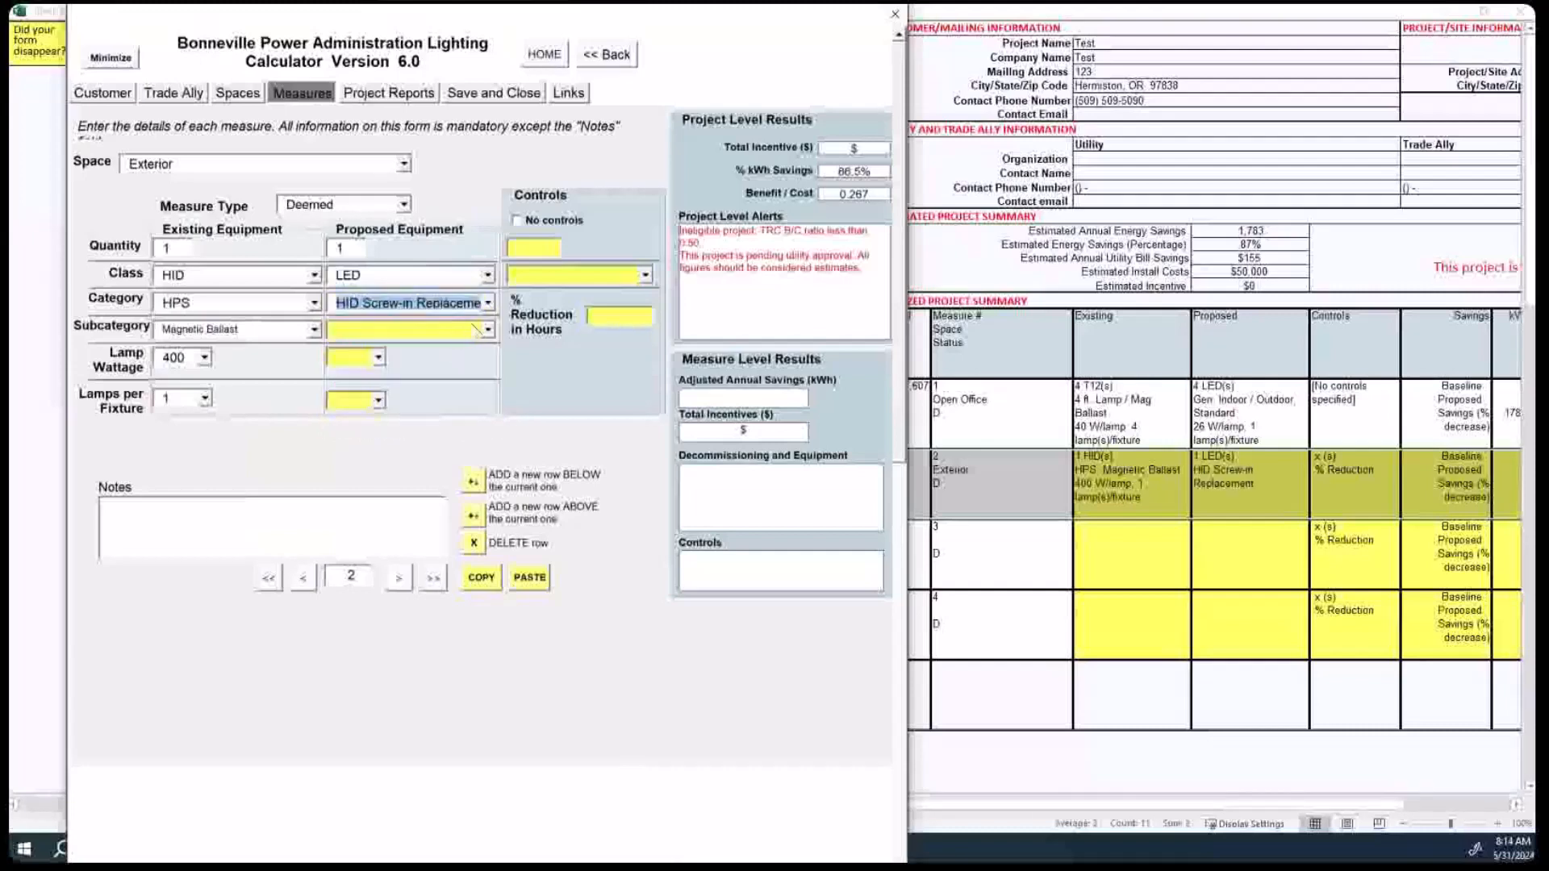
Step: Set the proposed subcategory to Wall Pack, lamp wattage 95 and 1 lamp per fixture, and turn on No controls
left_click(487, 330)
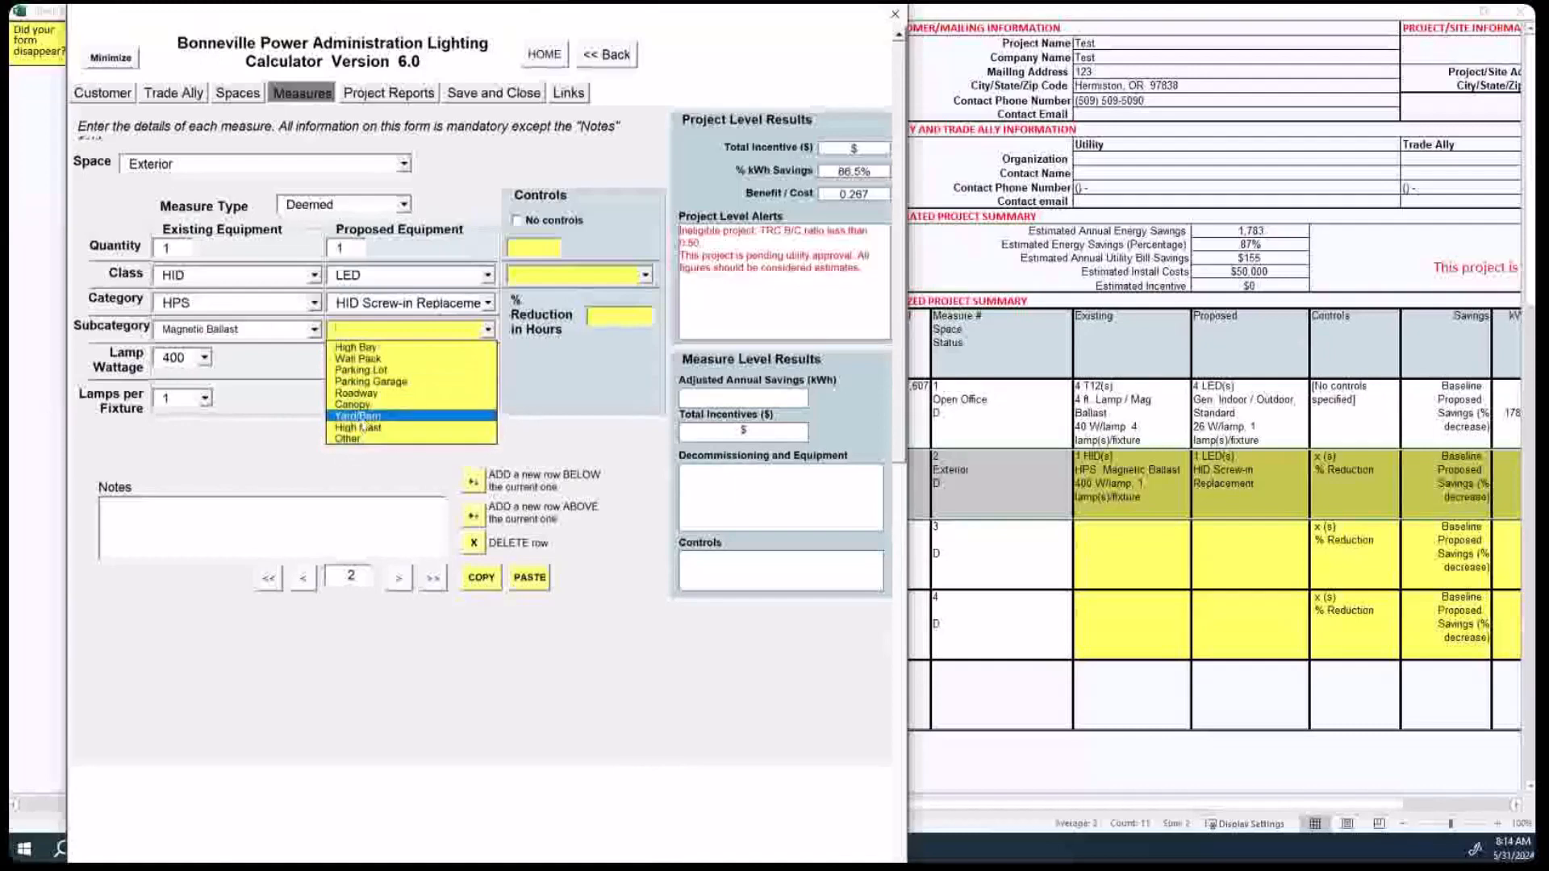
left_click(362, 360)
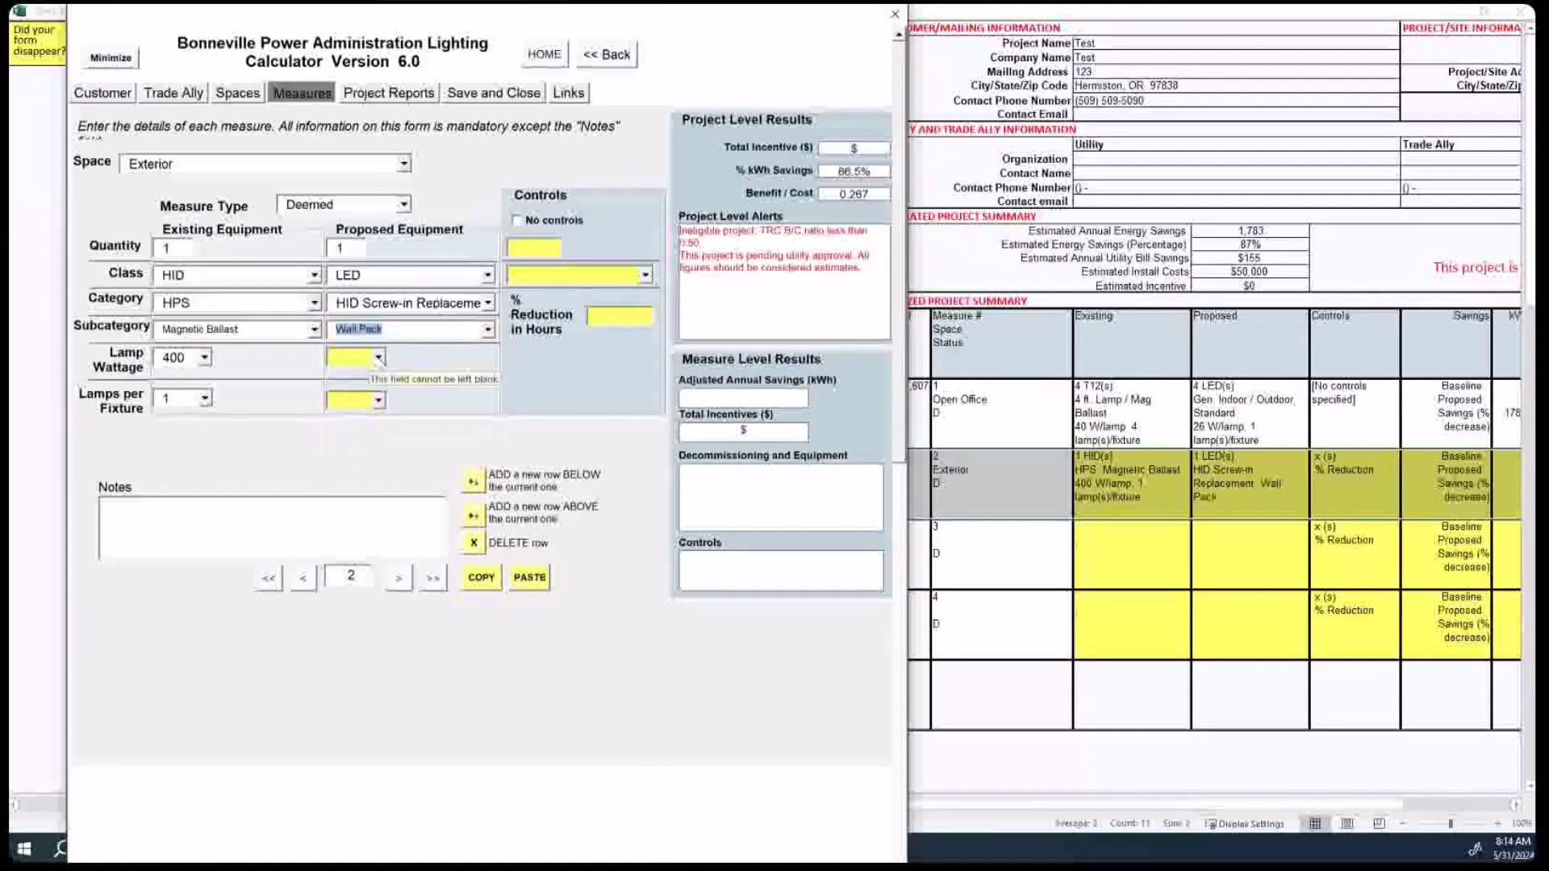
left_click(378, 357)
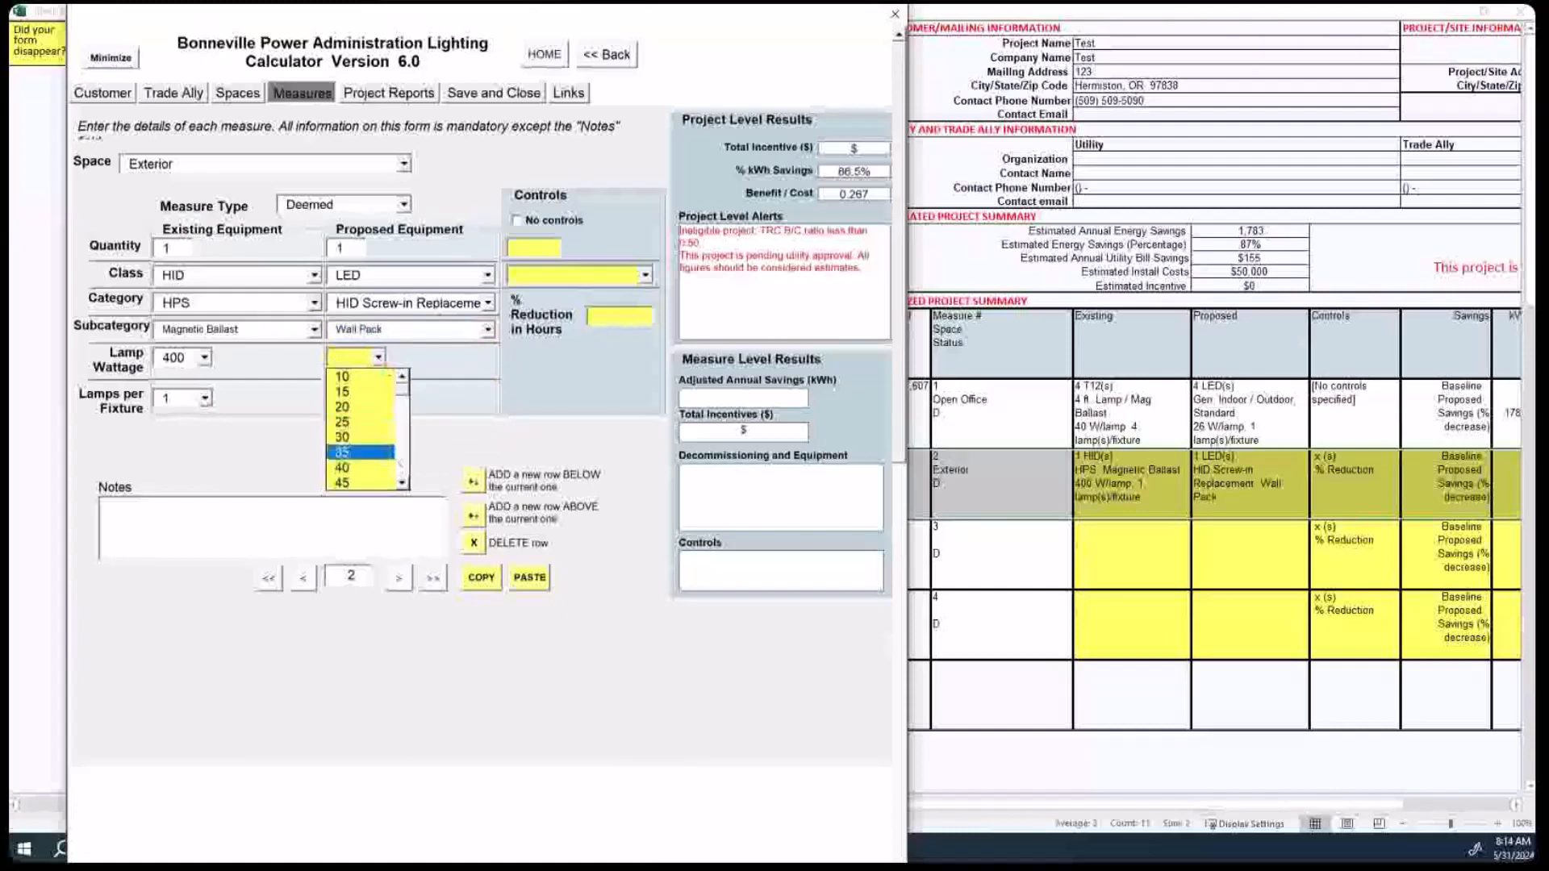
scroll(388, 460, "down", 5)
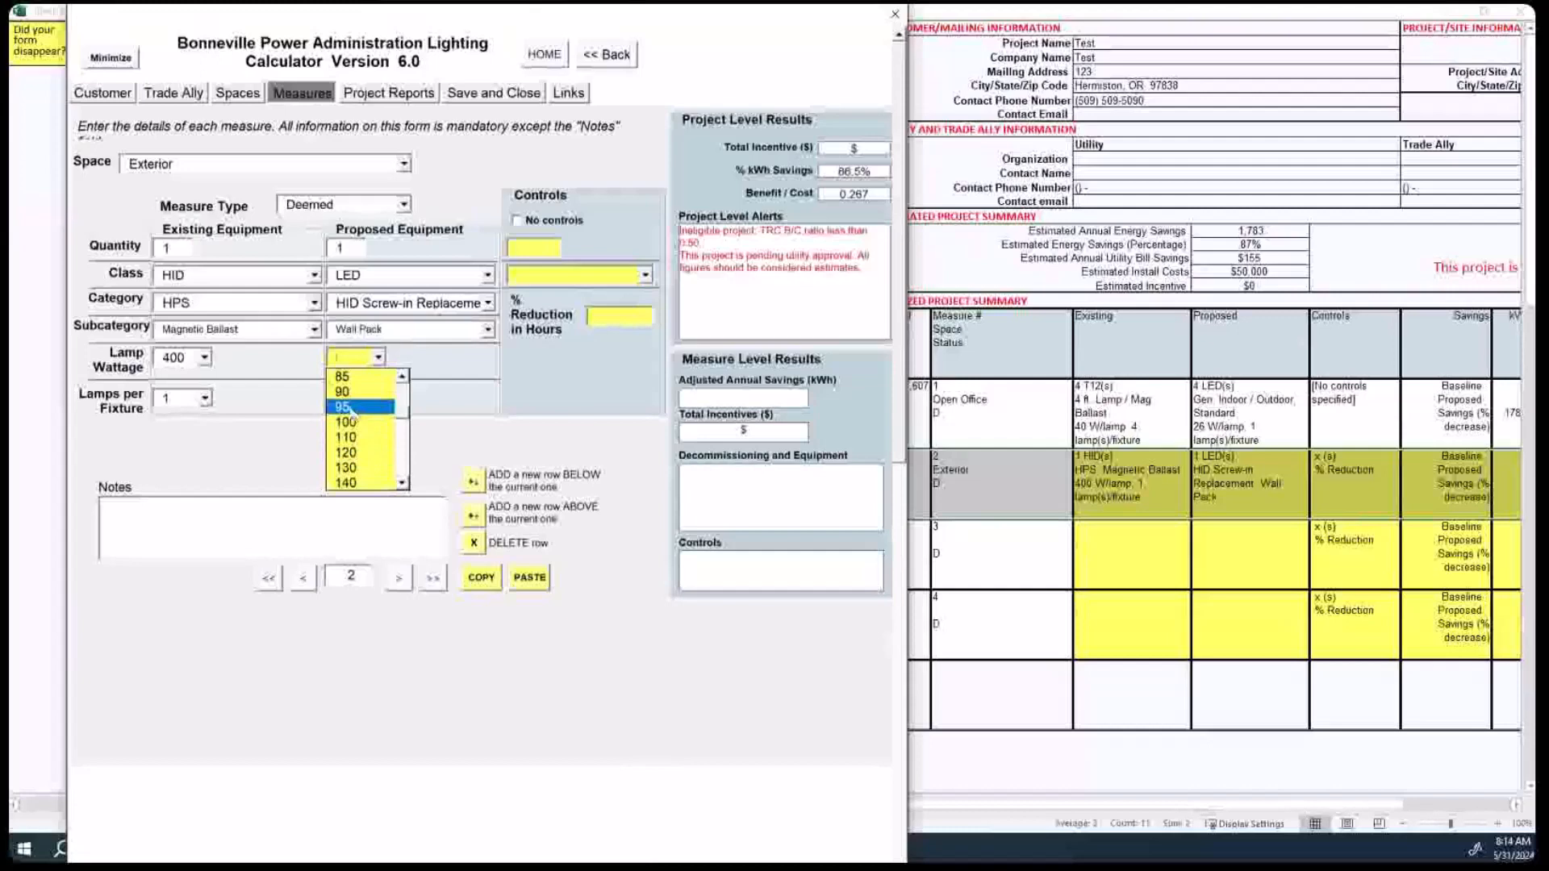
left_click(363, 408)
left_click(377, 400)
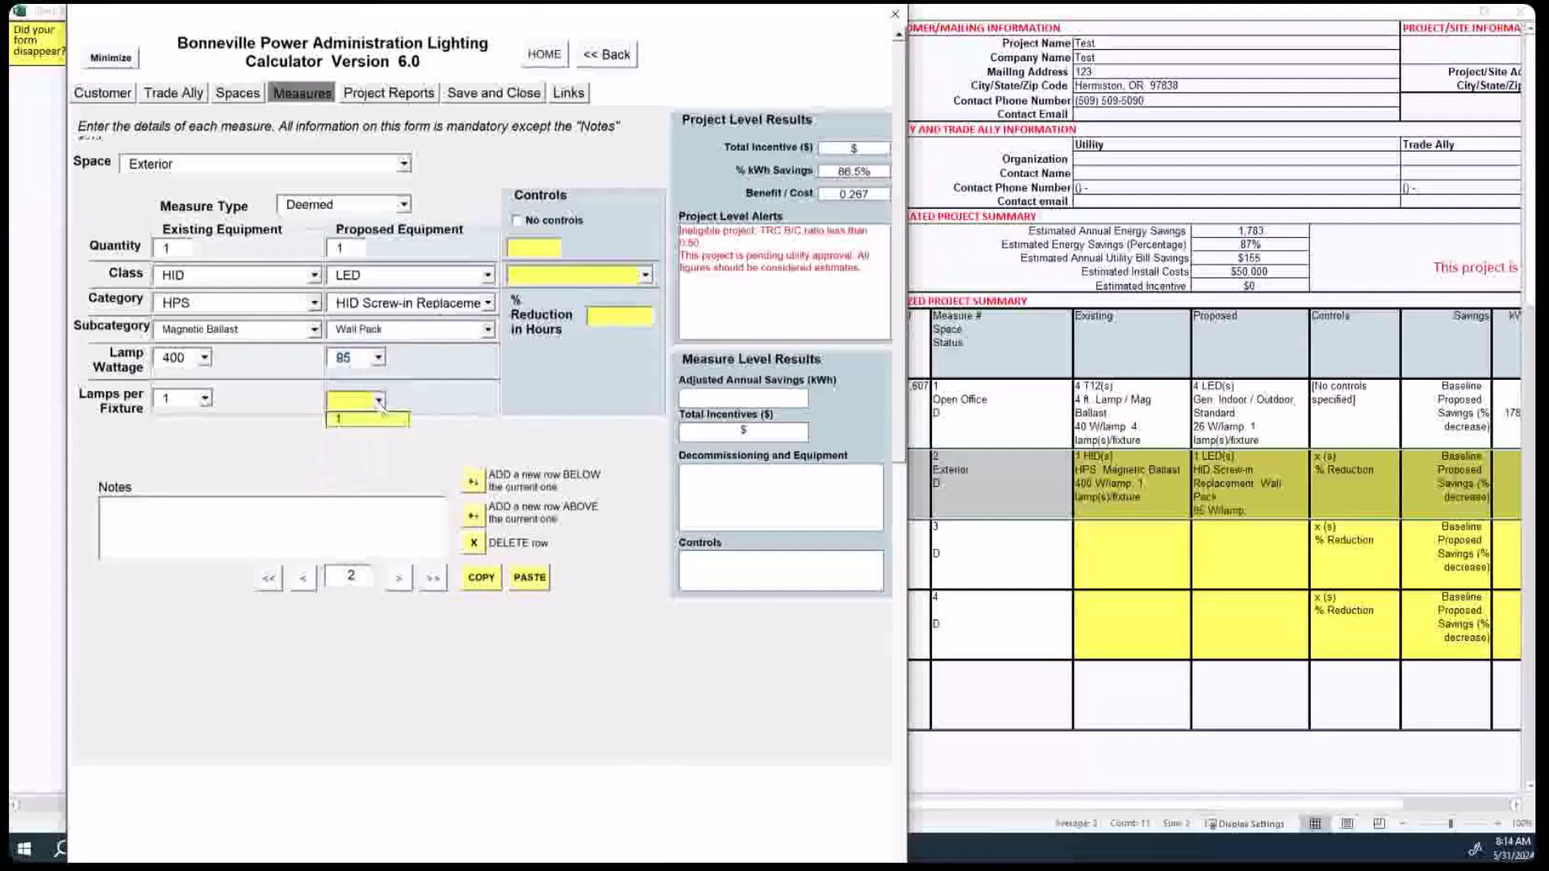
left_click(367, 418)
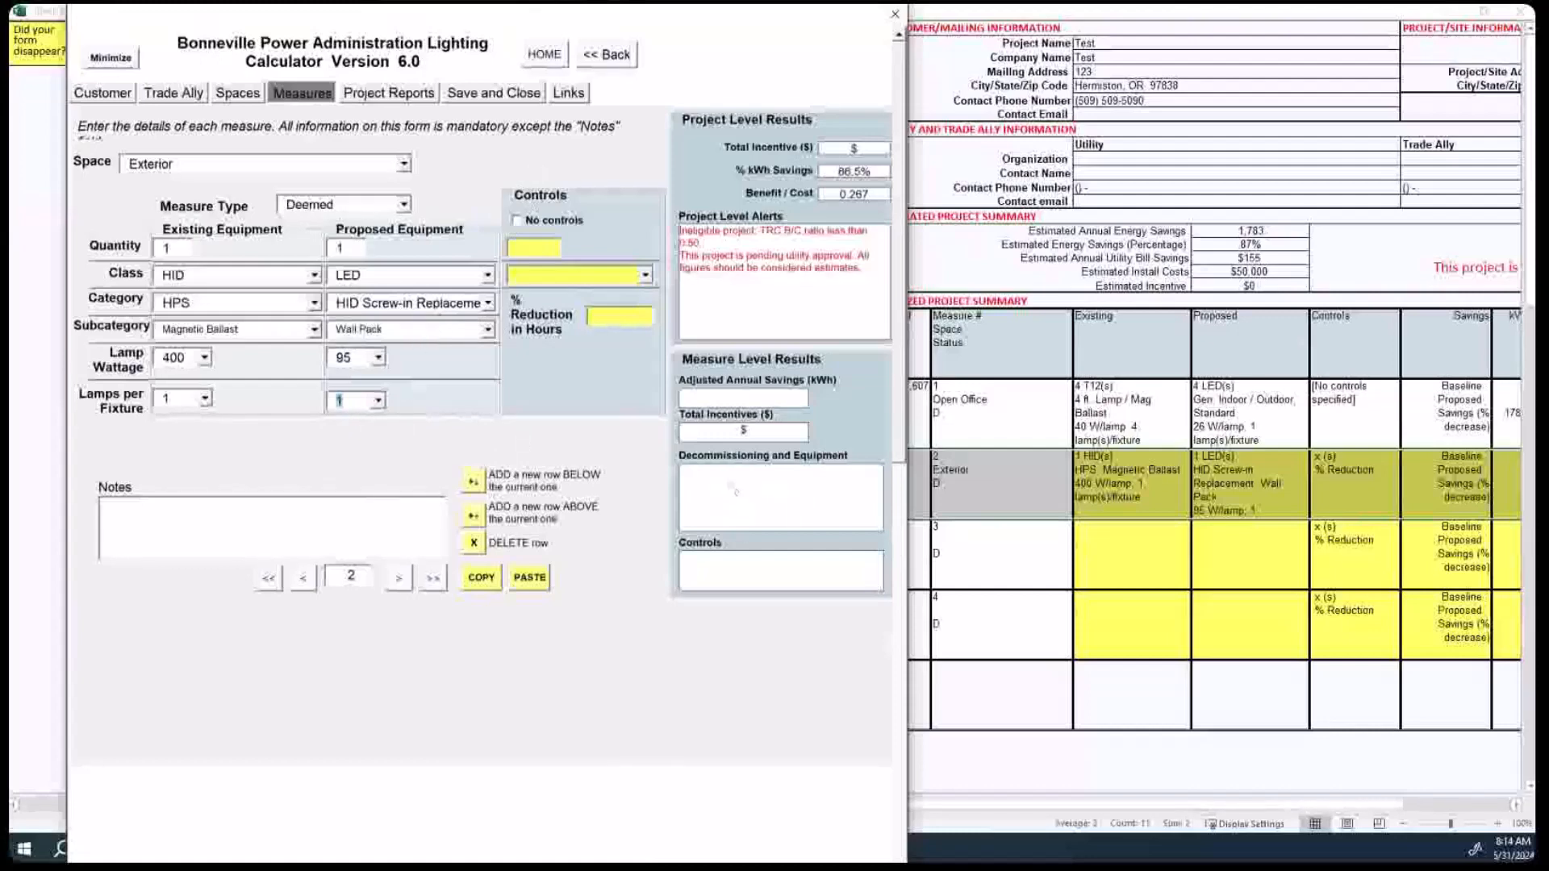
left_click(516, 220)
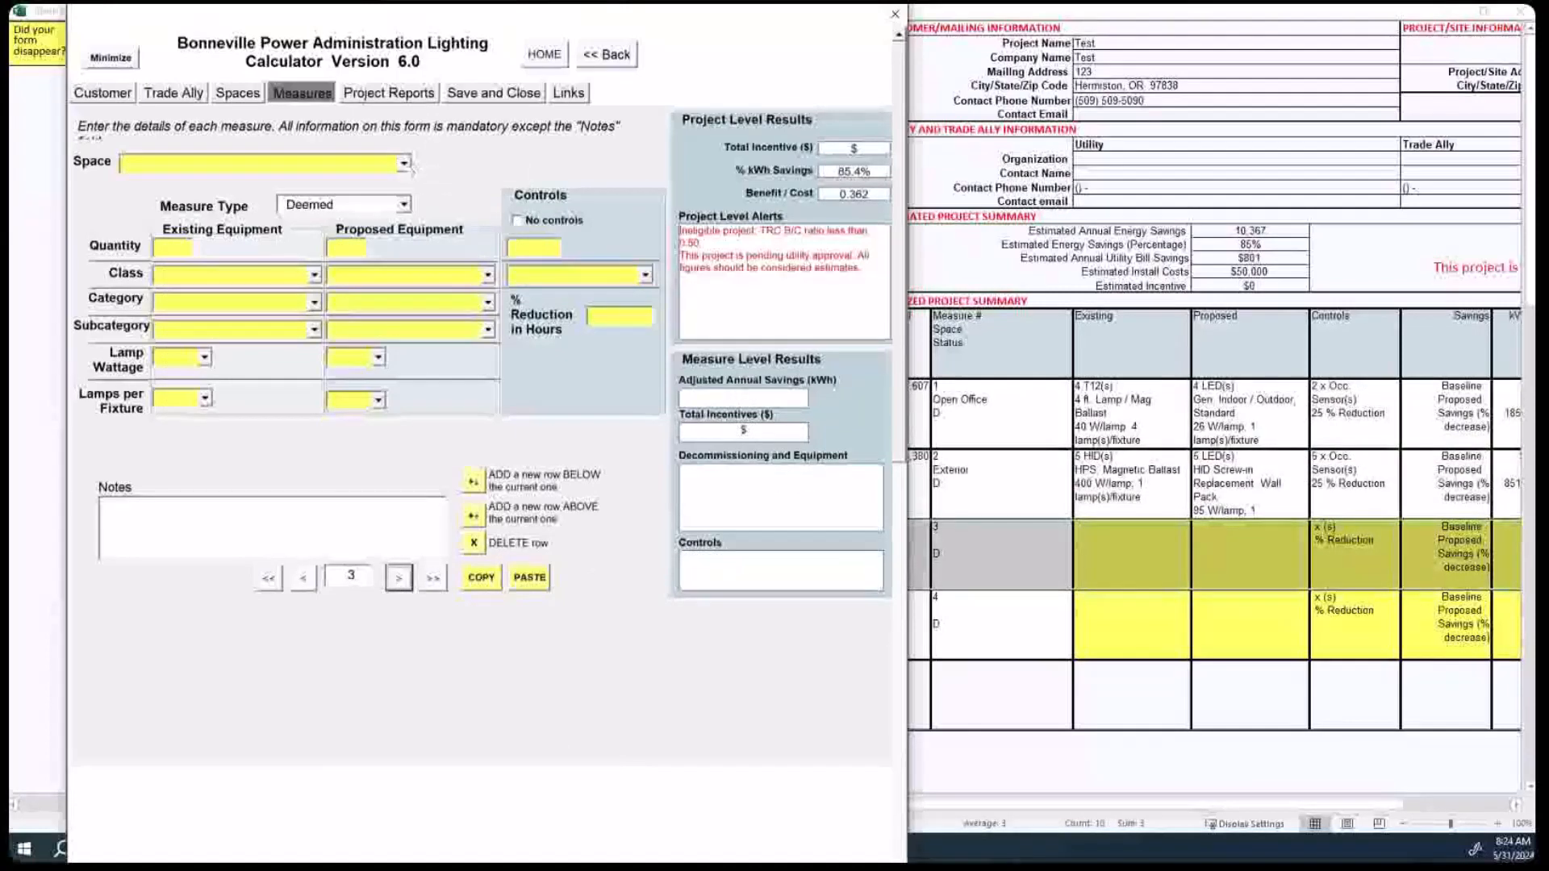
Step: Return to the spaces form, move it fully into view, and add a new space row below the Warehouse space
left_click(405, 164)
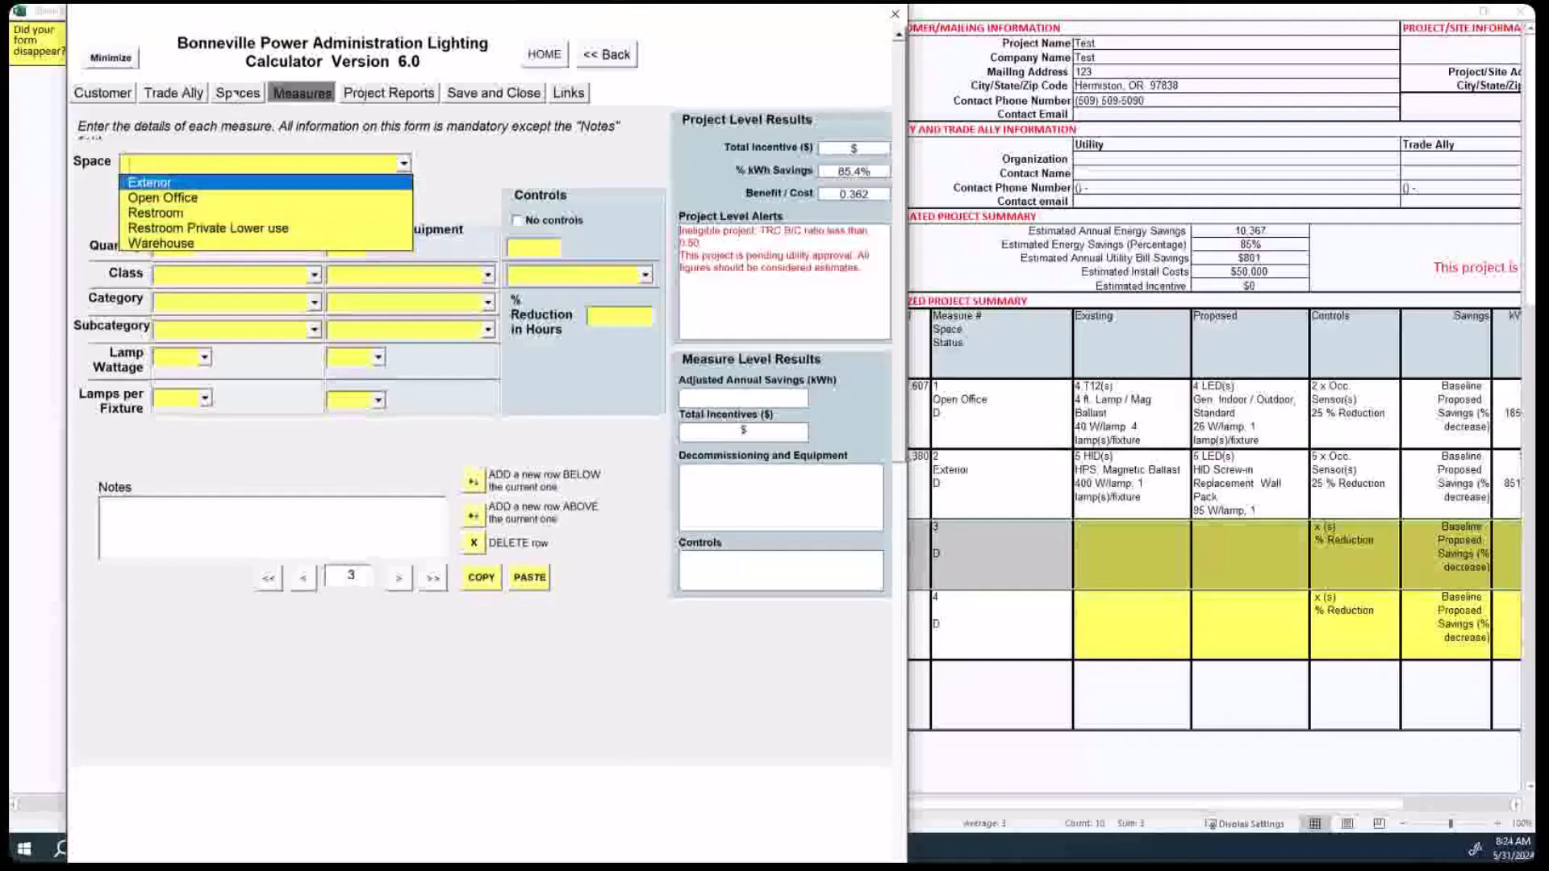
left_click(242, 92)
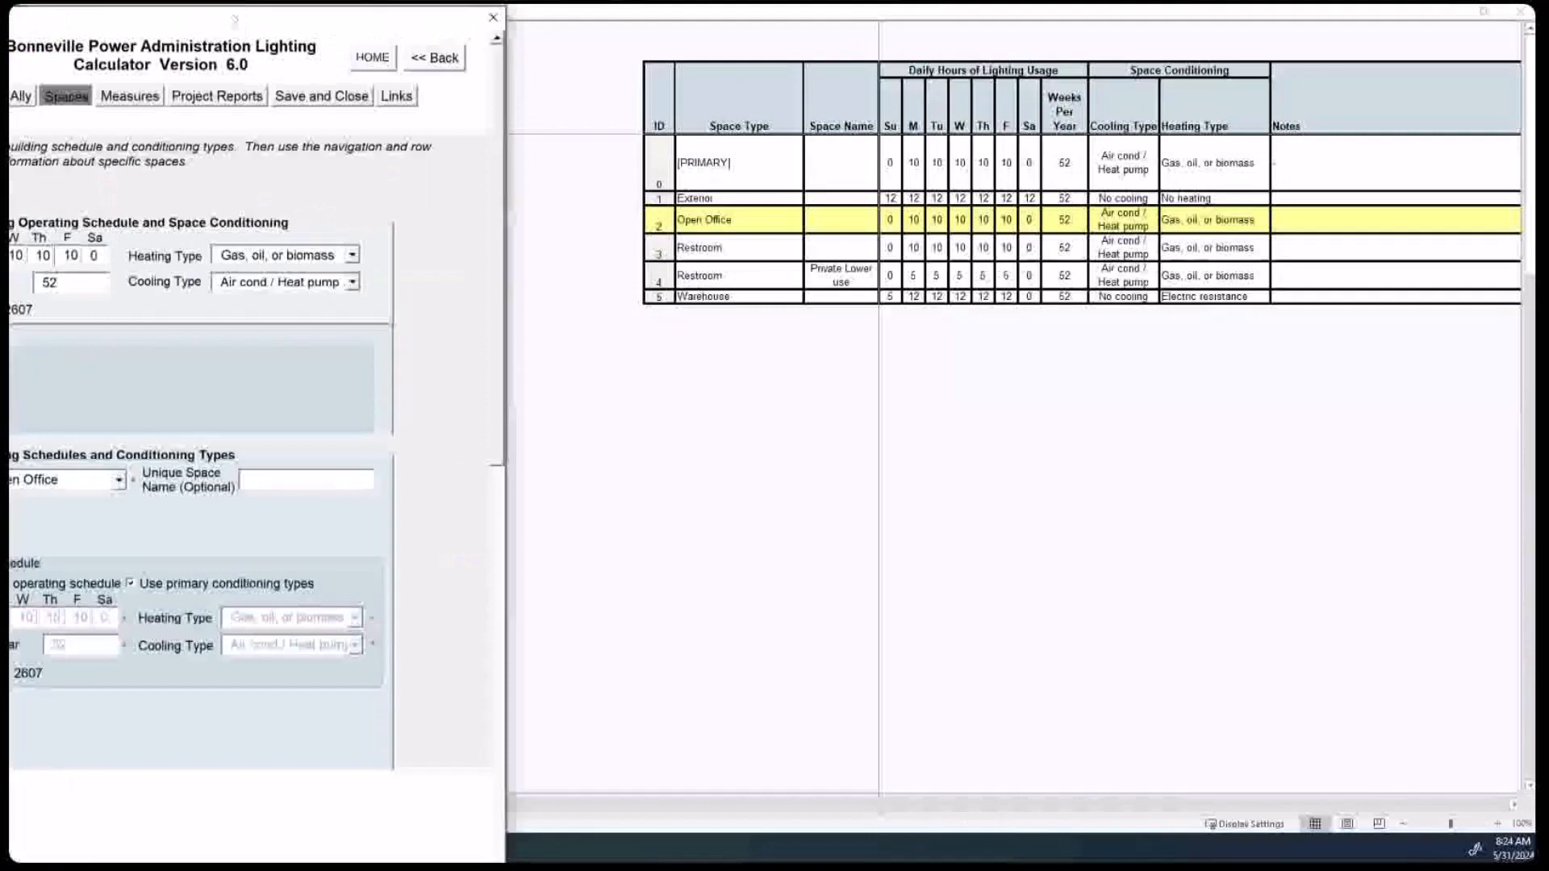
left_click_drag(234, 18, 470, 46)
left_click(411, 613)
left_click(411, 613)
left_click(411, 613)
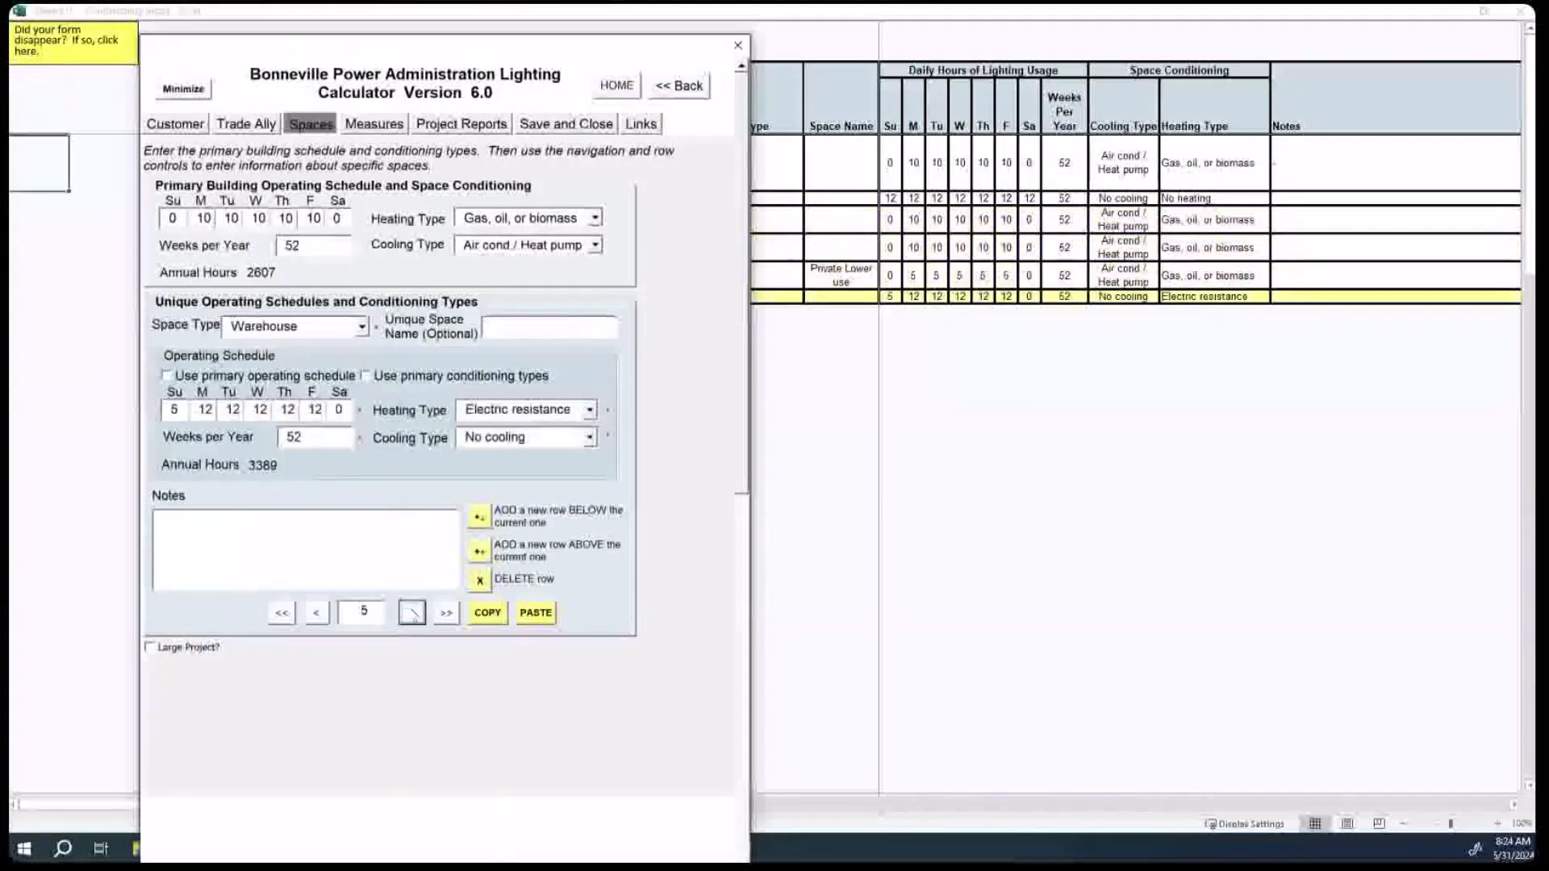
left_click(479, 518)
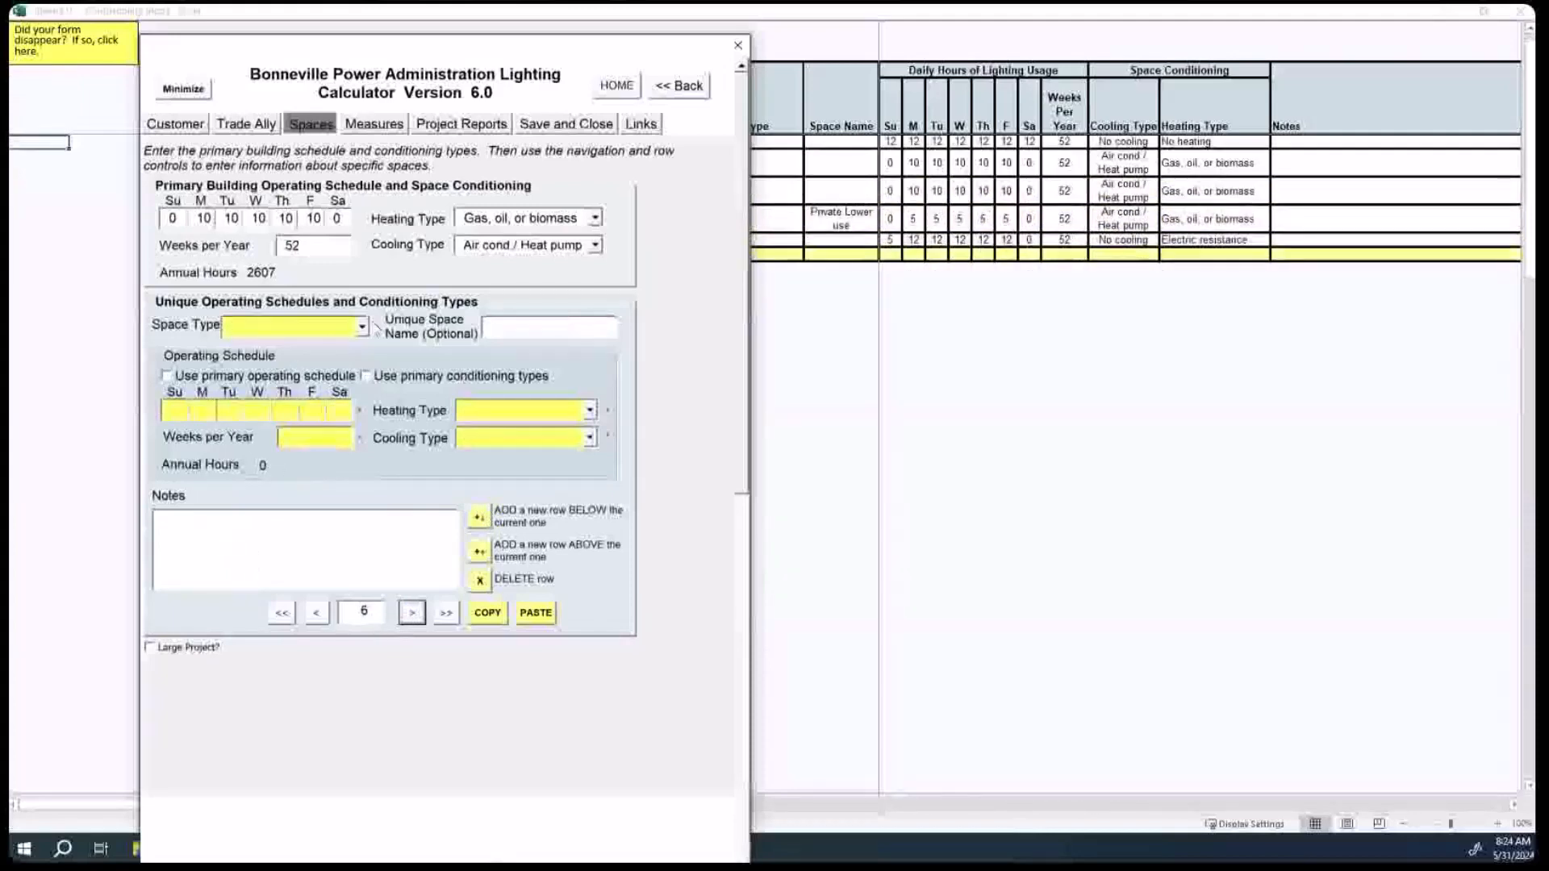
Step: Look through the available space types and set the new space's type to Open Office
left_click(363, 326)
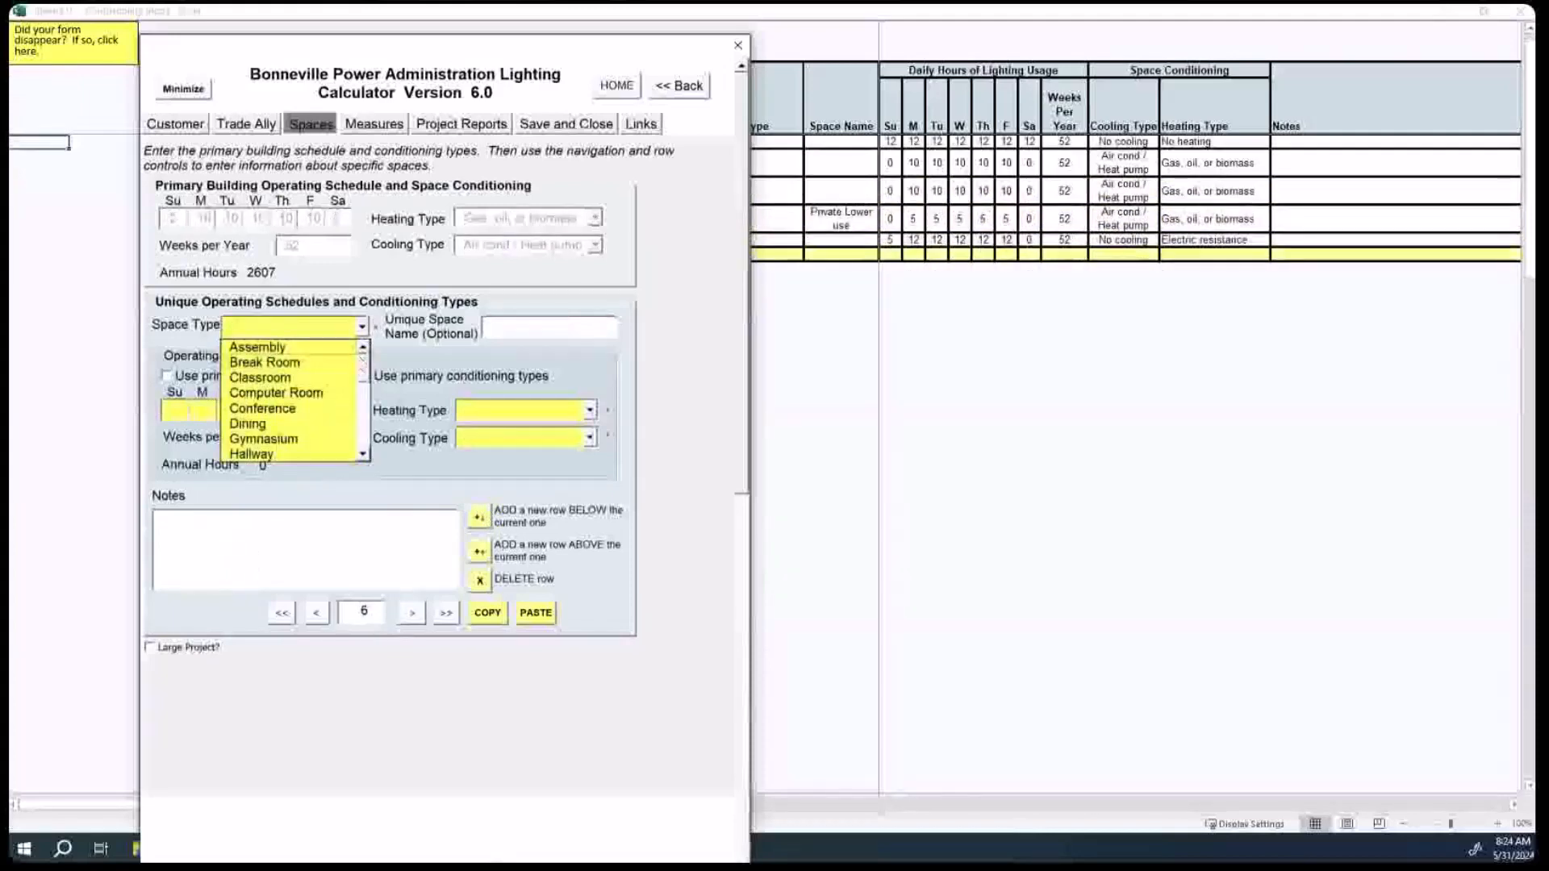
left_click(363, 455)
left_click(363, 455)
left_click(363, 455)
left_click(363, 455)
left_click(363, 455)
left_click(363, 455)
left_click(363, 455)
left_click(363, 455)
left_click(363, 455)
left_click(363, 455)
left_click(363, 455)
left_click(363, 455)
left_click(363, 454)
left_click(363, 455)
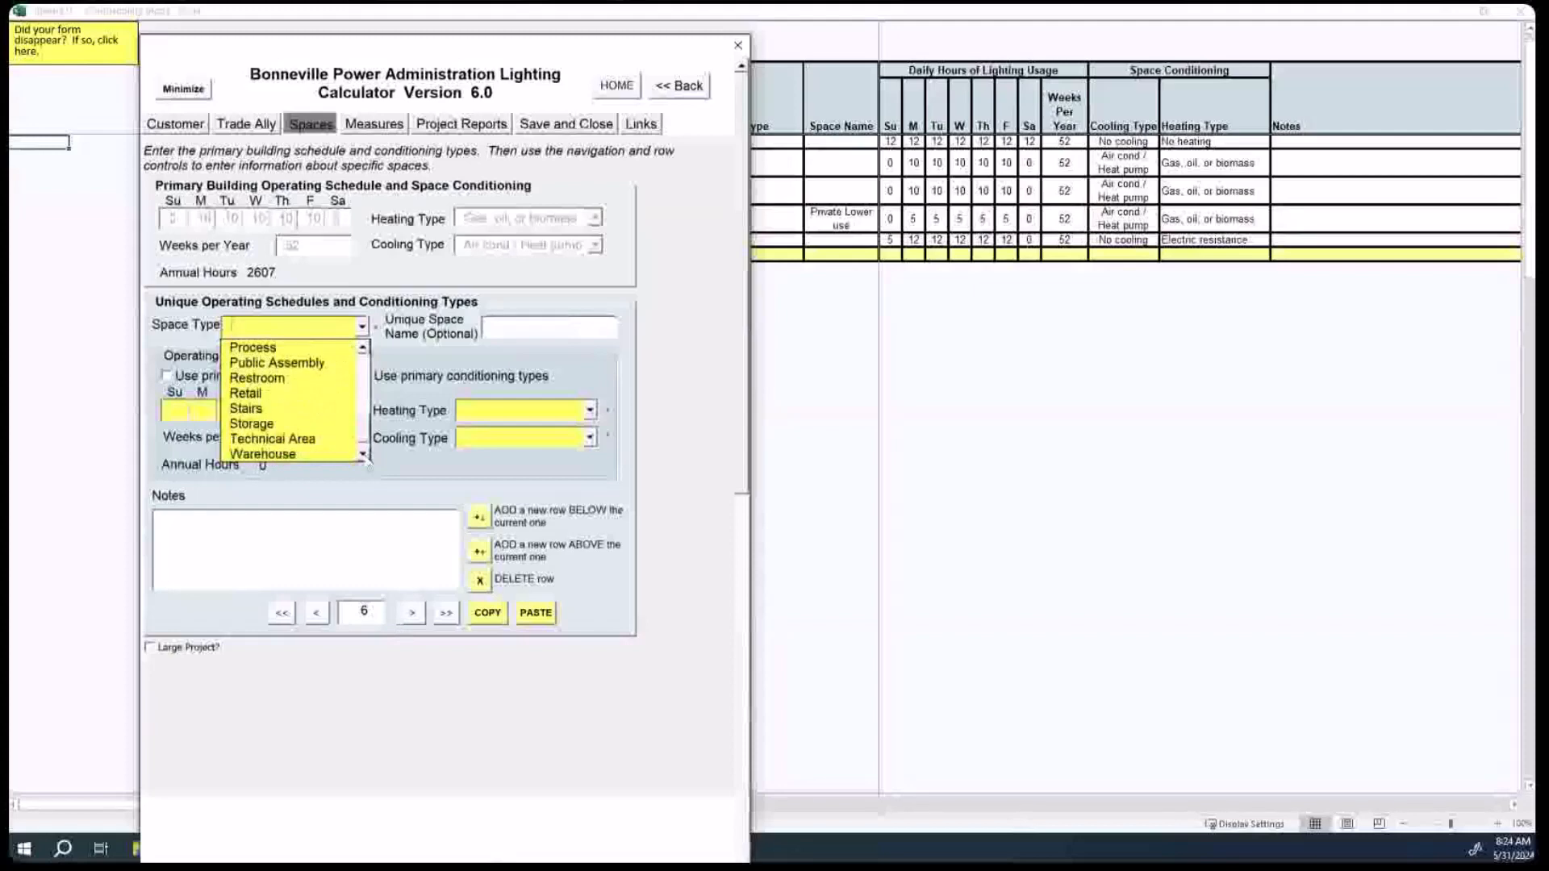
left_click(364, 348)
left_click(364, 349)
left_click(364, 348)
left_click(364, 348)
left_click(364, 349)
left_click(364, 349)
left_click(364, 349)
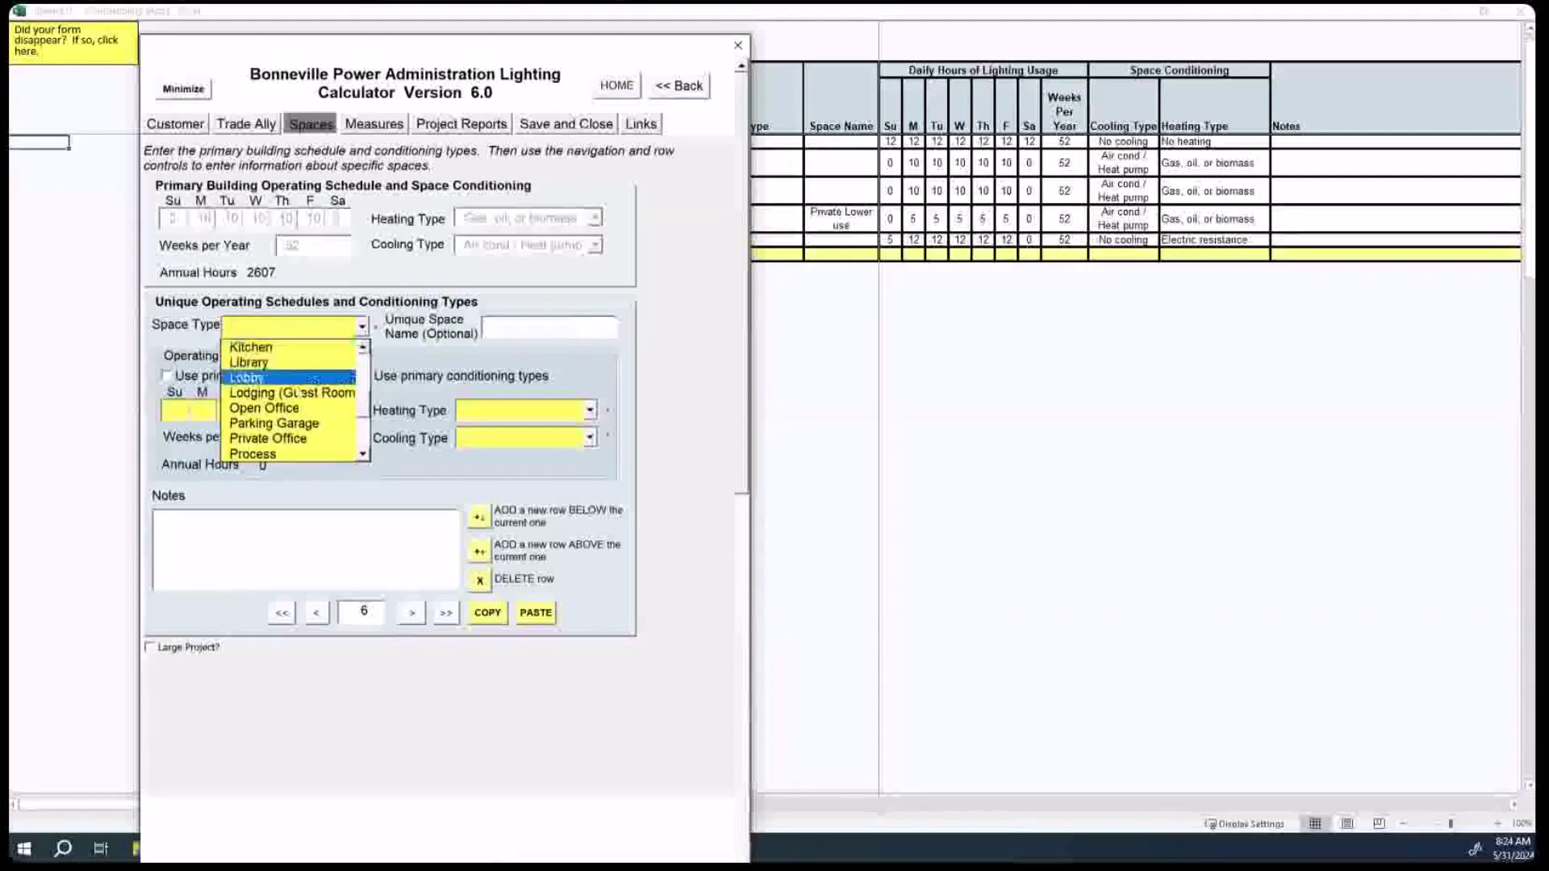
left_click(282, 409)
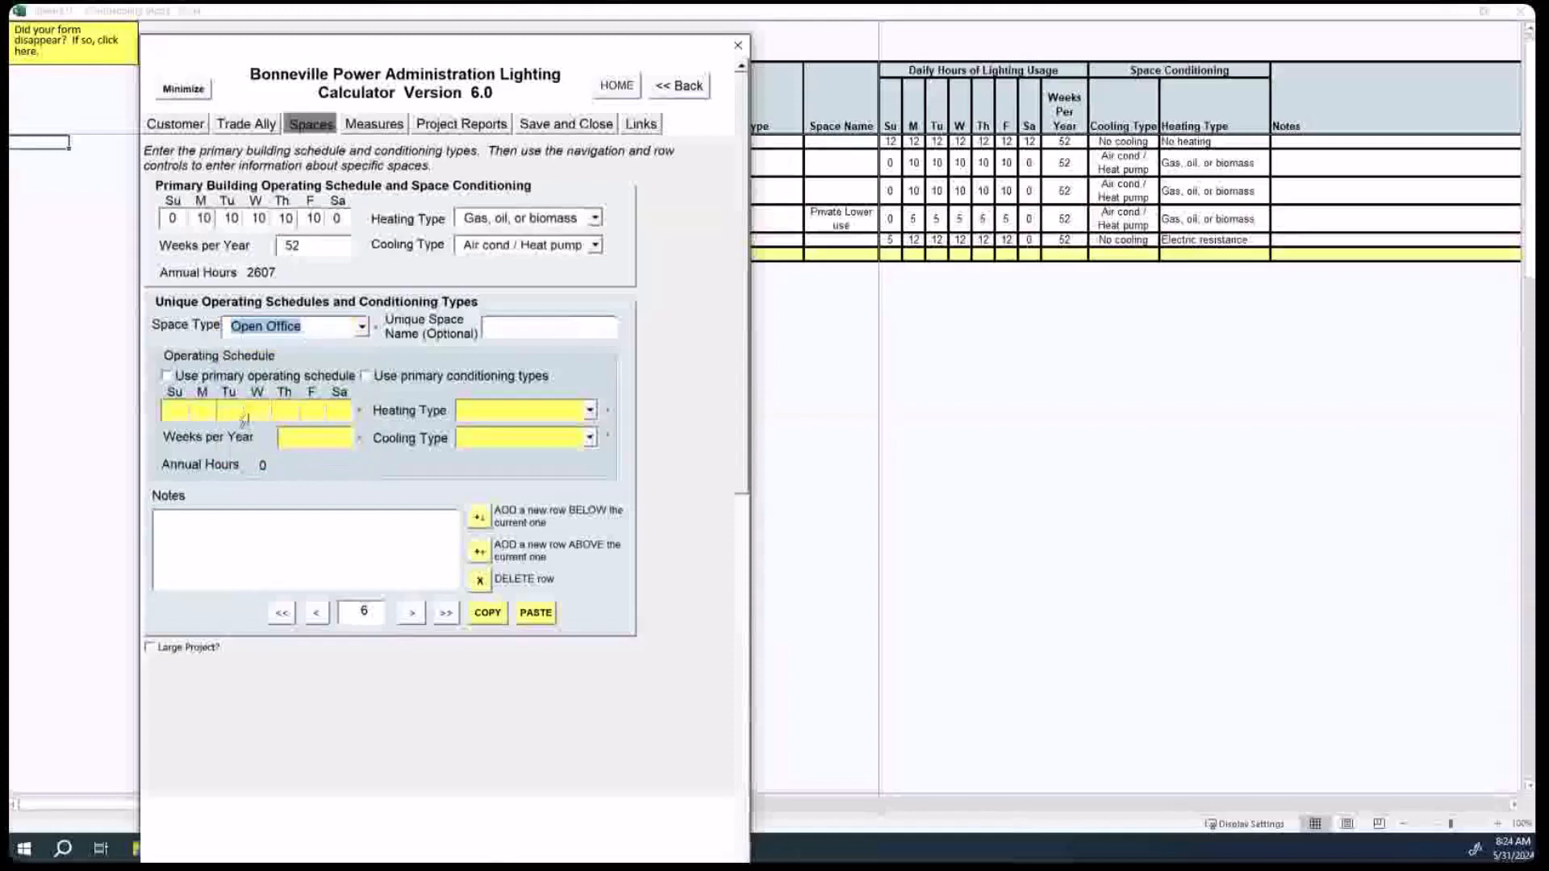
Step: Schedule the new space for 24 hours every day, 52 weeks per year, name it Exits and use the primary conditioning types
left_click(175, 407)
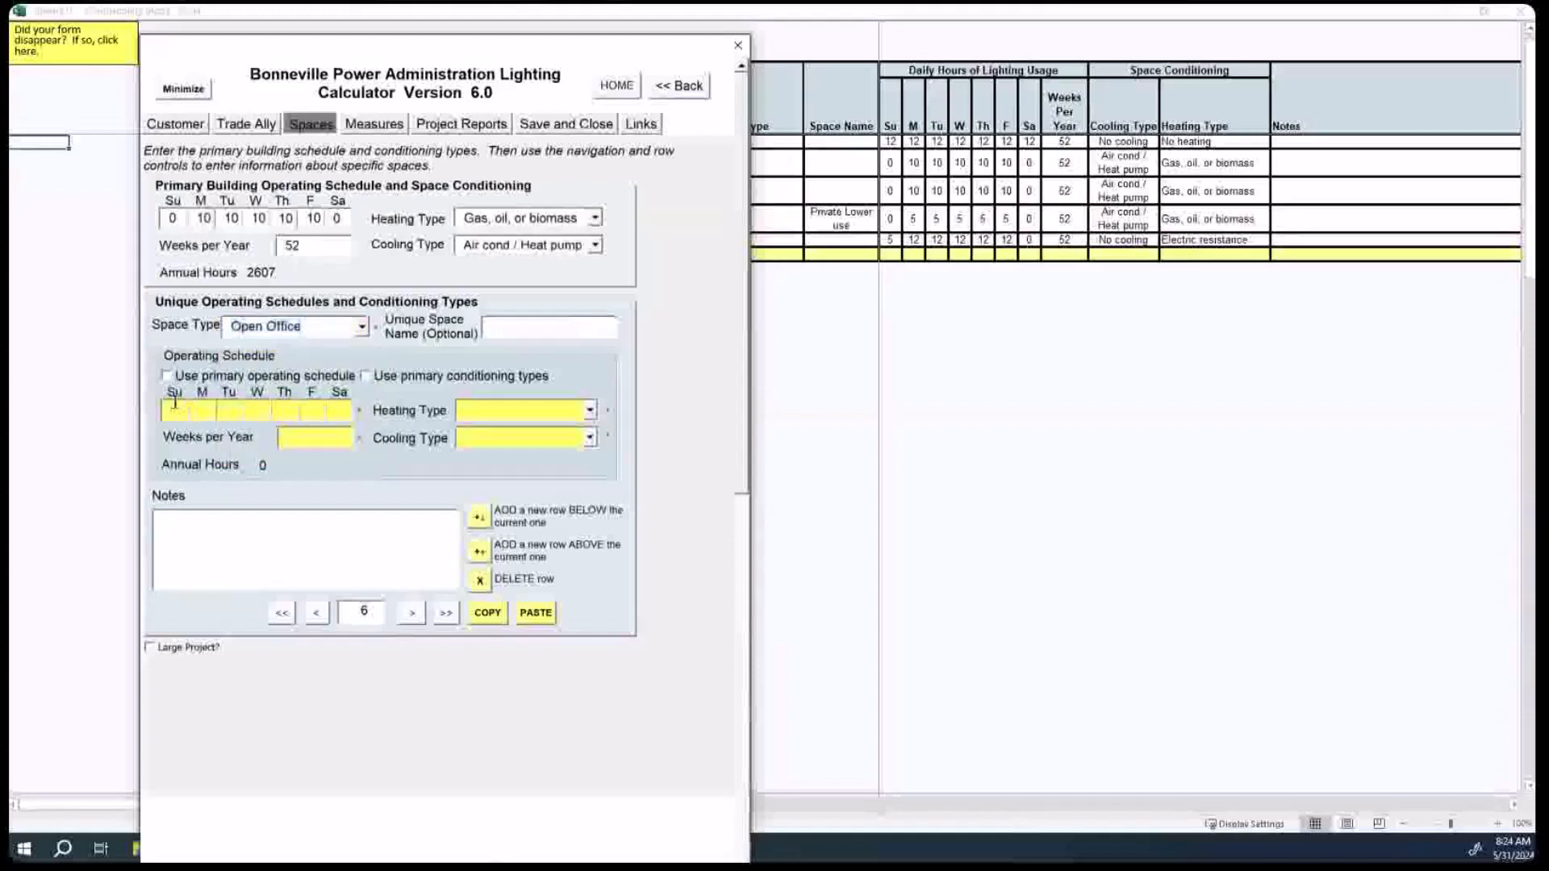
type("24\t24\t24\t24\t24\t24\t24\t52")
left_click(518, 325)
type("Exits")
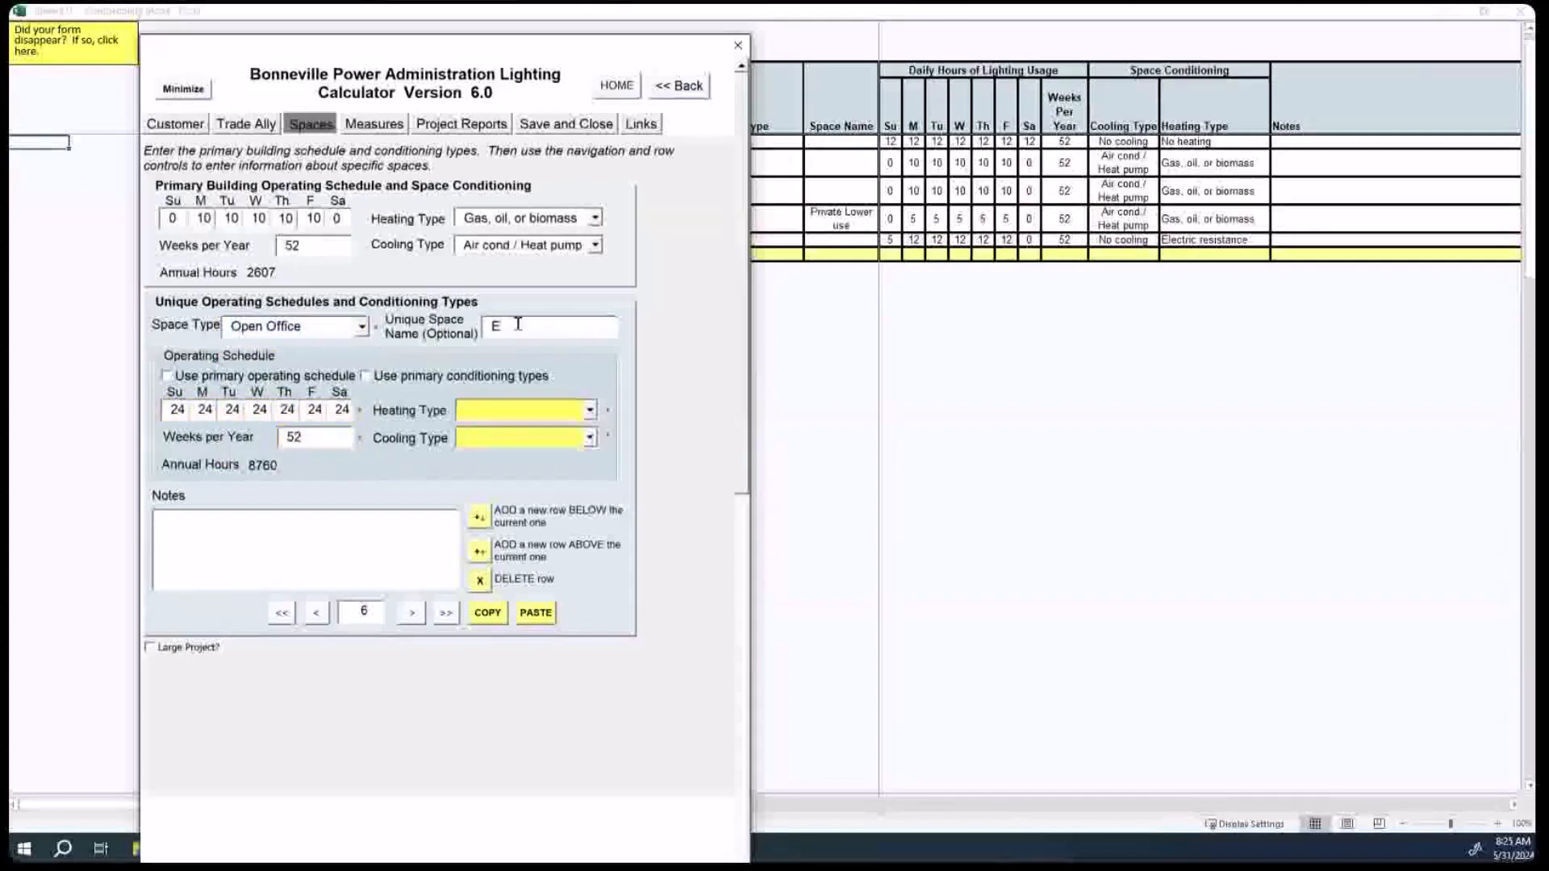
left_click(366, 376)
left_click(315, 547)
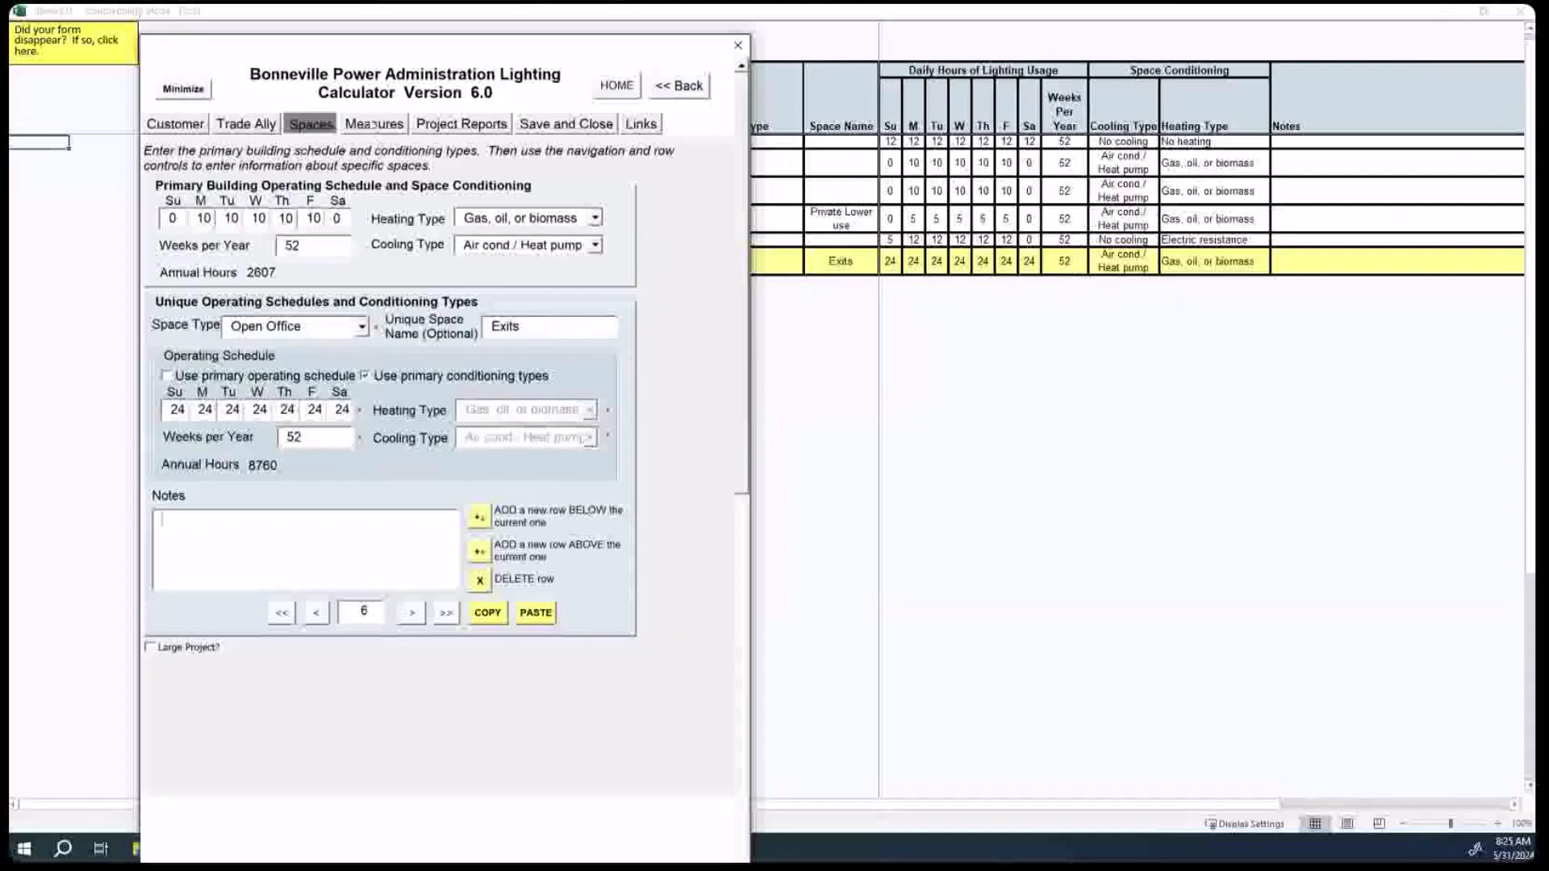
Step: Return to the measures form, advance to measure 3 and assign it to the Open Office Exits space
left_click(370, 119)
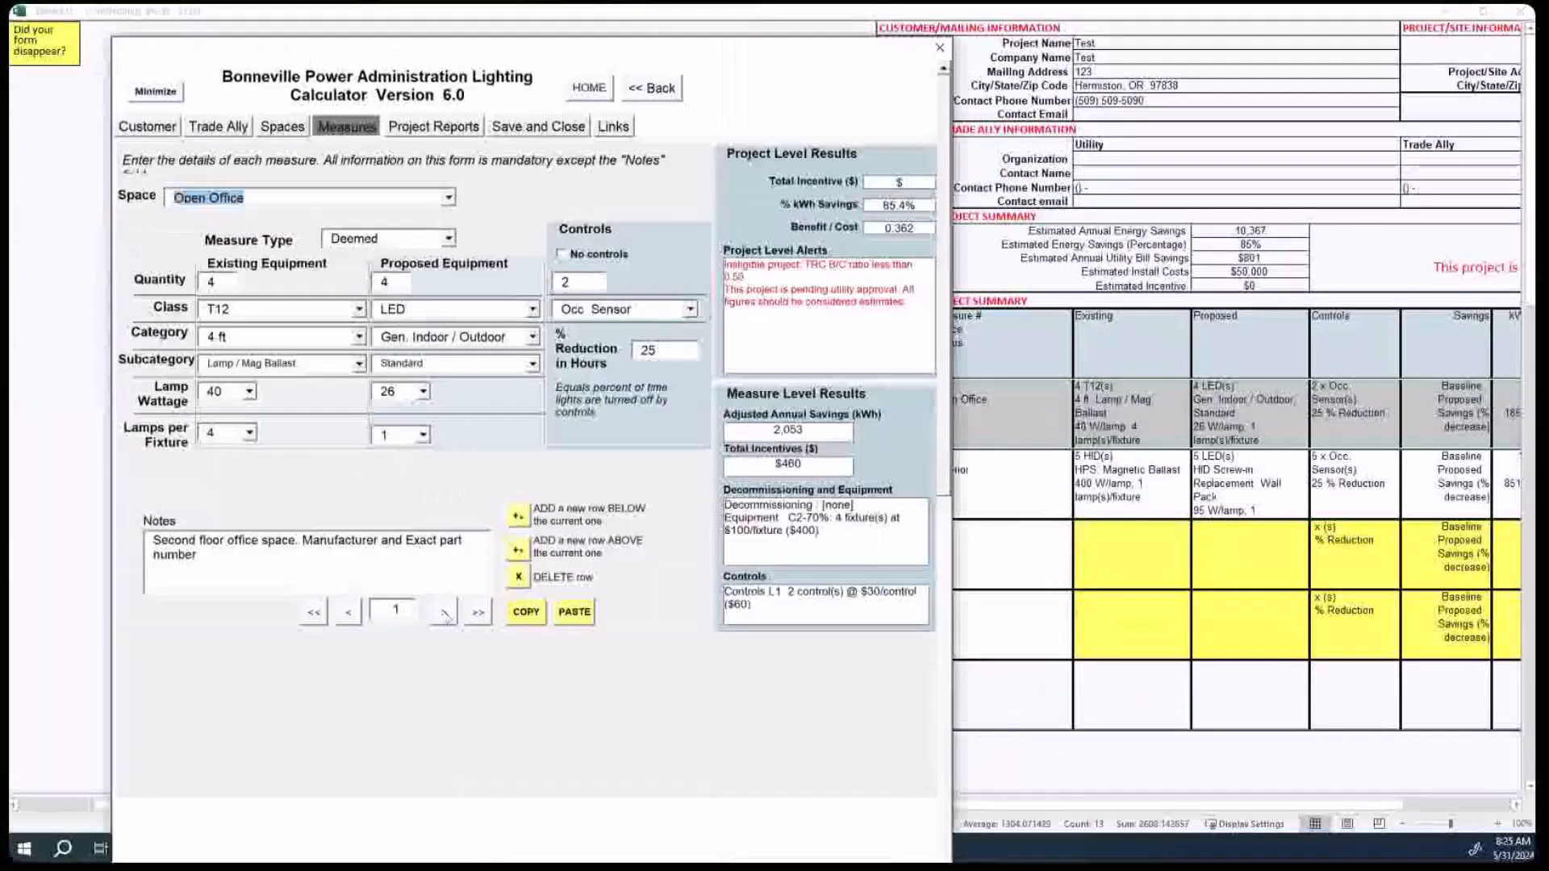
left_click(444, 613)
left_click(443, 613)
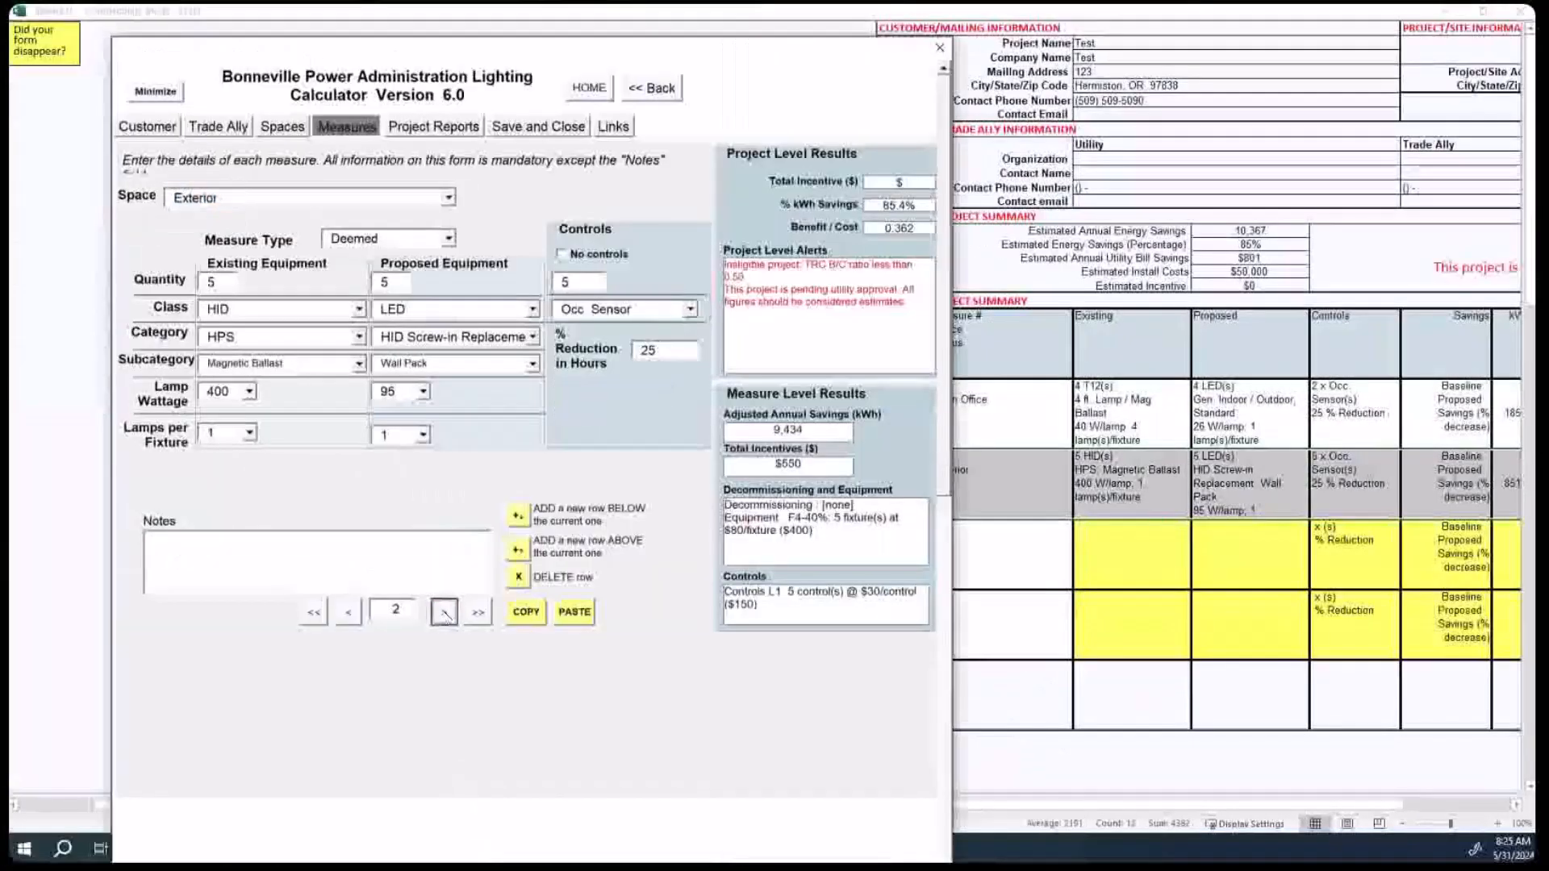
left_click(449, 197)
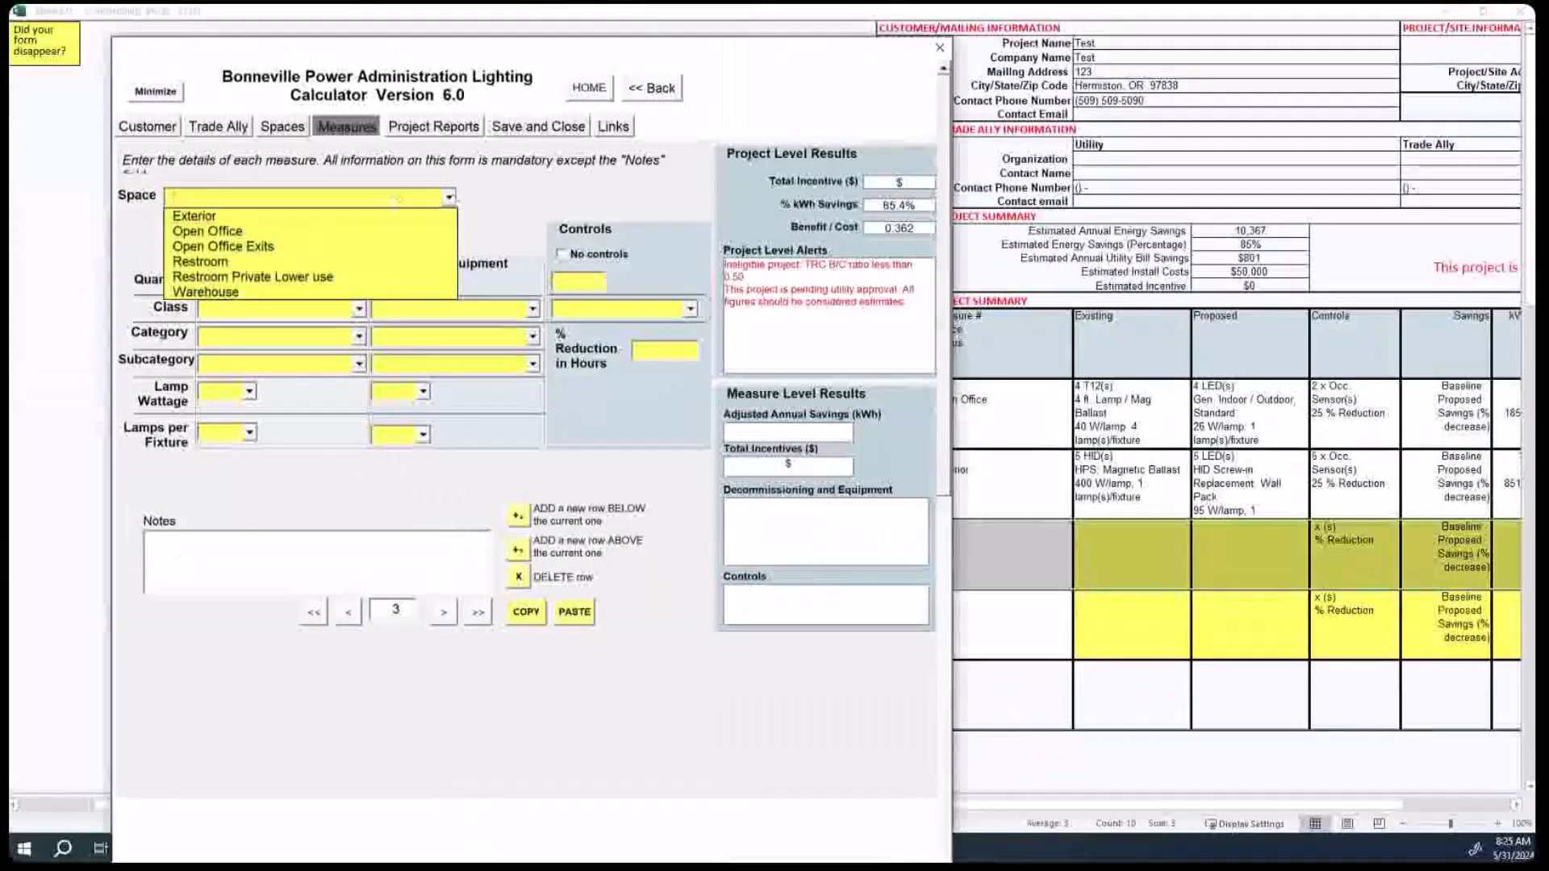
left_click(276, 246)
Step: Set measure 3's existing equipment to quantity 2, class CFL and category Hard-Wired or GU-24
left_click(218, 283)
type("2")
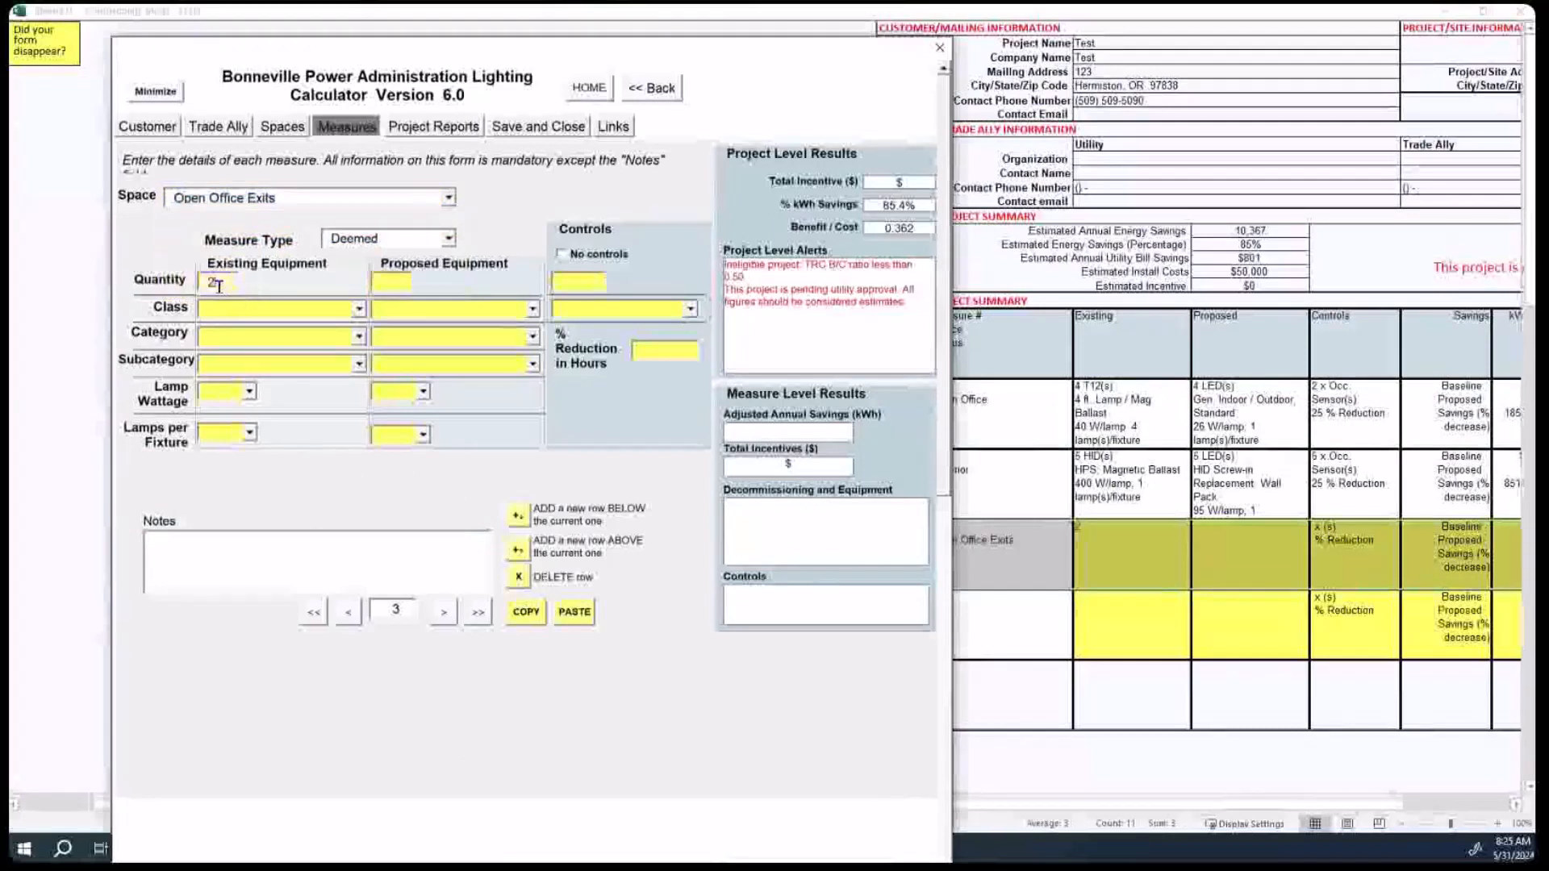
left_click(358, 310)
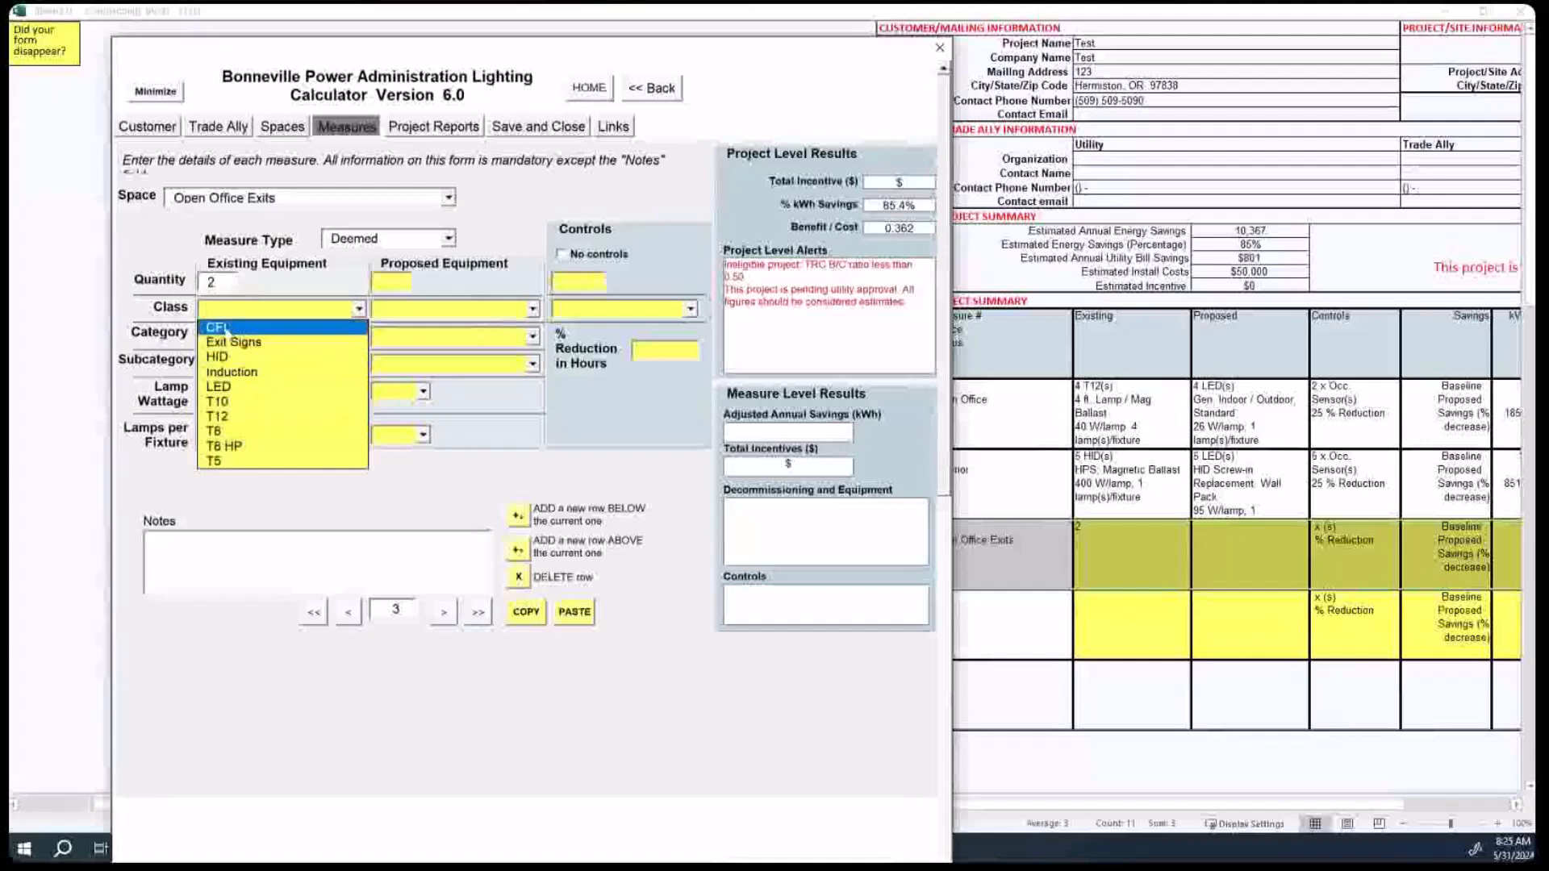
left_click(225, 329)
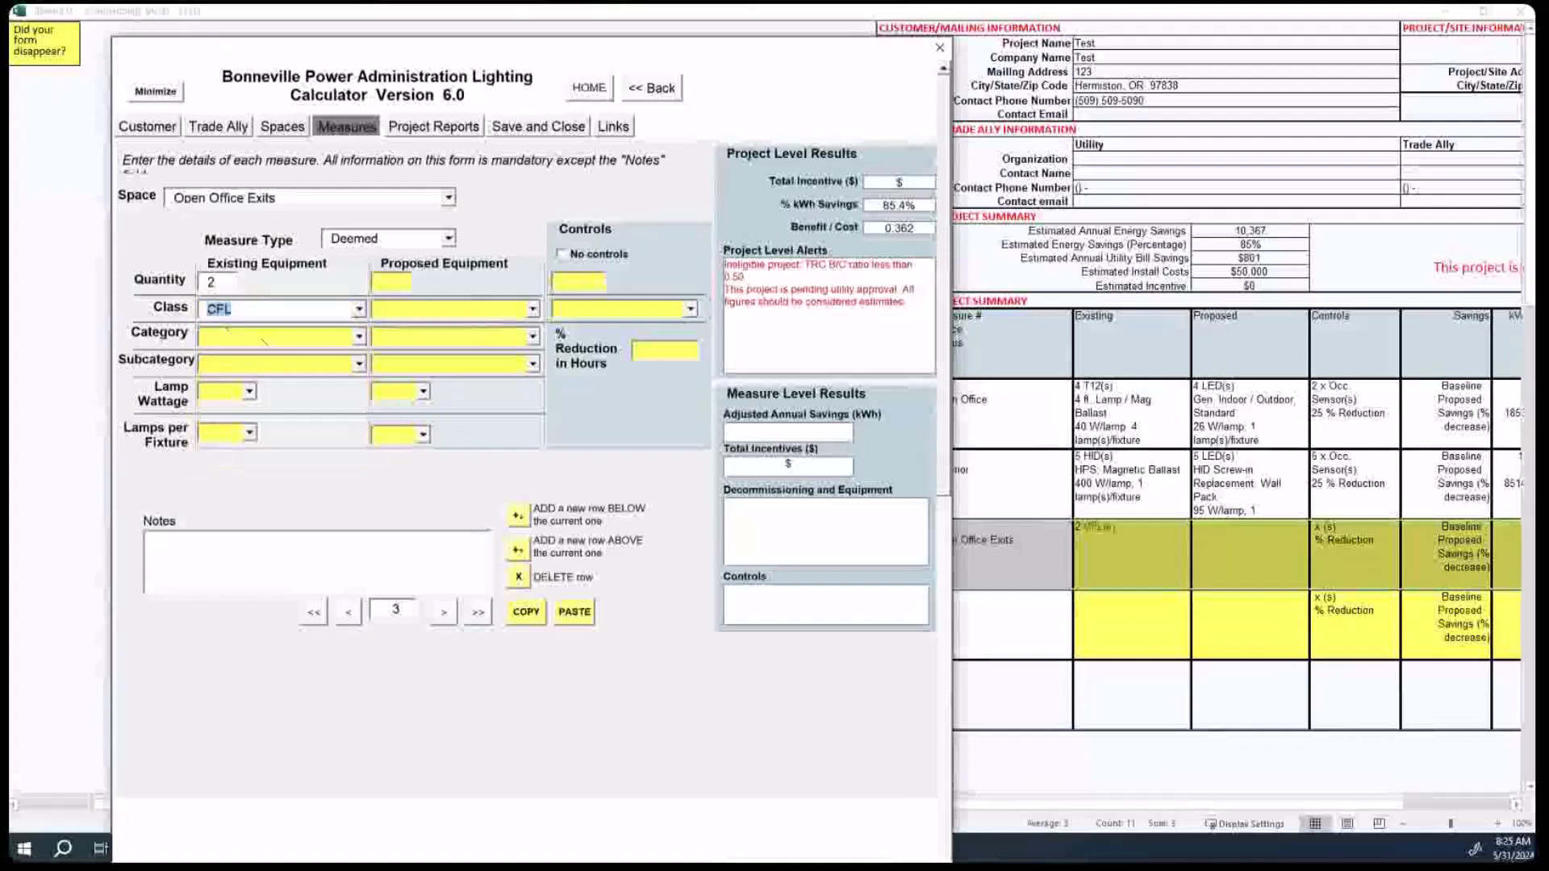
left_click(359, 336)
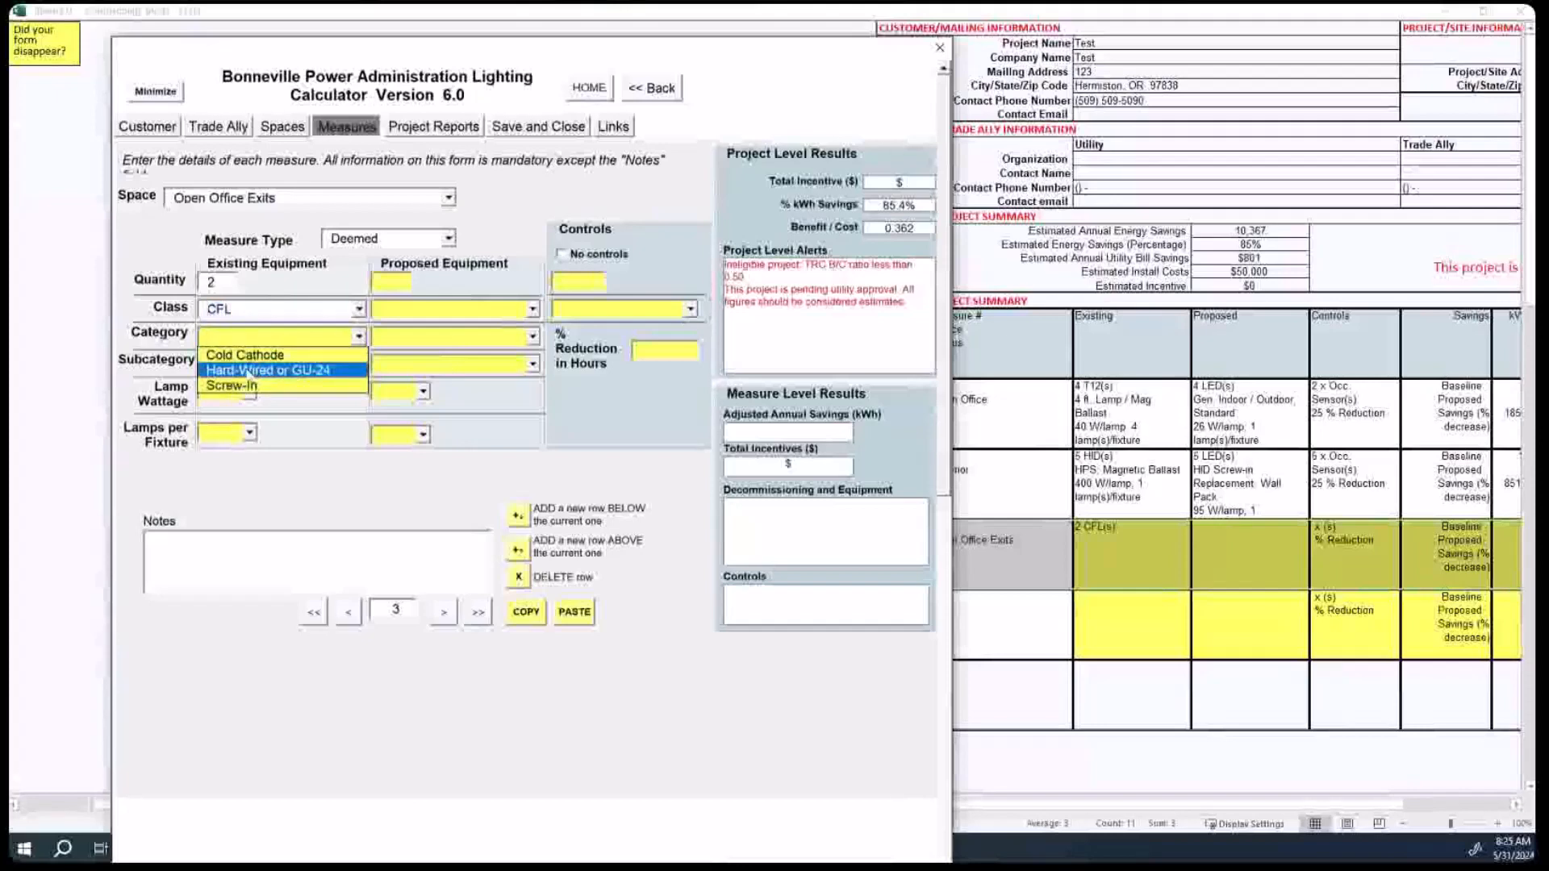
left_click(249, 373)
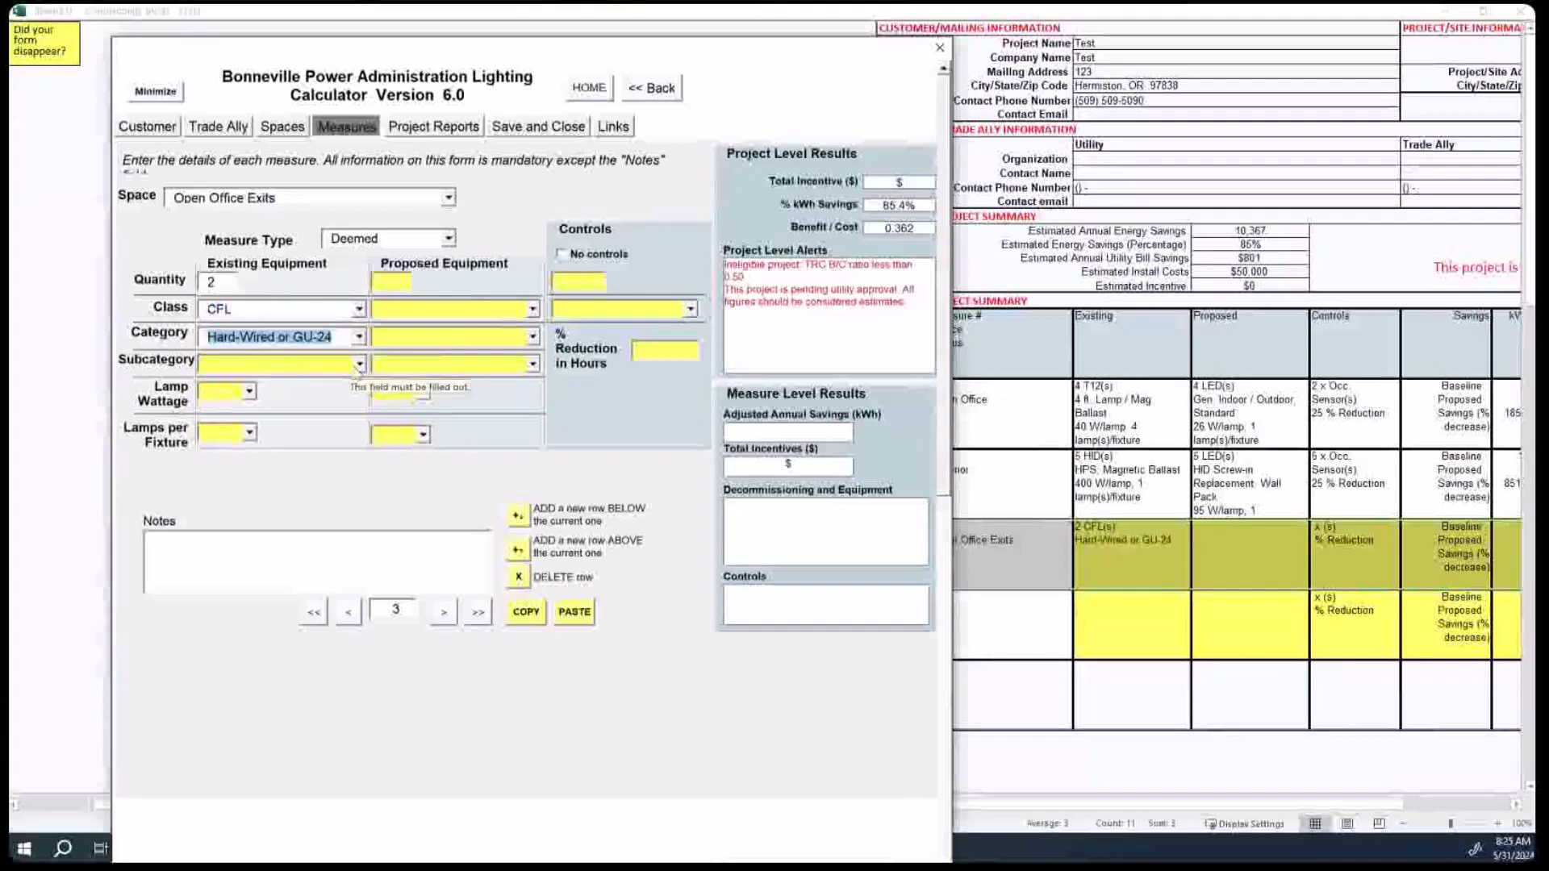
Step: Set the existing subcategory to 1 to 24 W, with lamp wattage 9 and 2 lamps per fixture
left_click(359, 364)
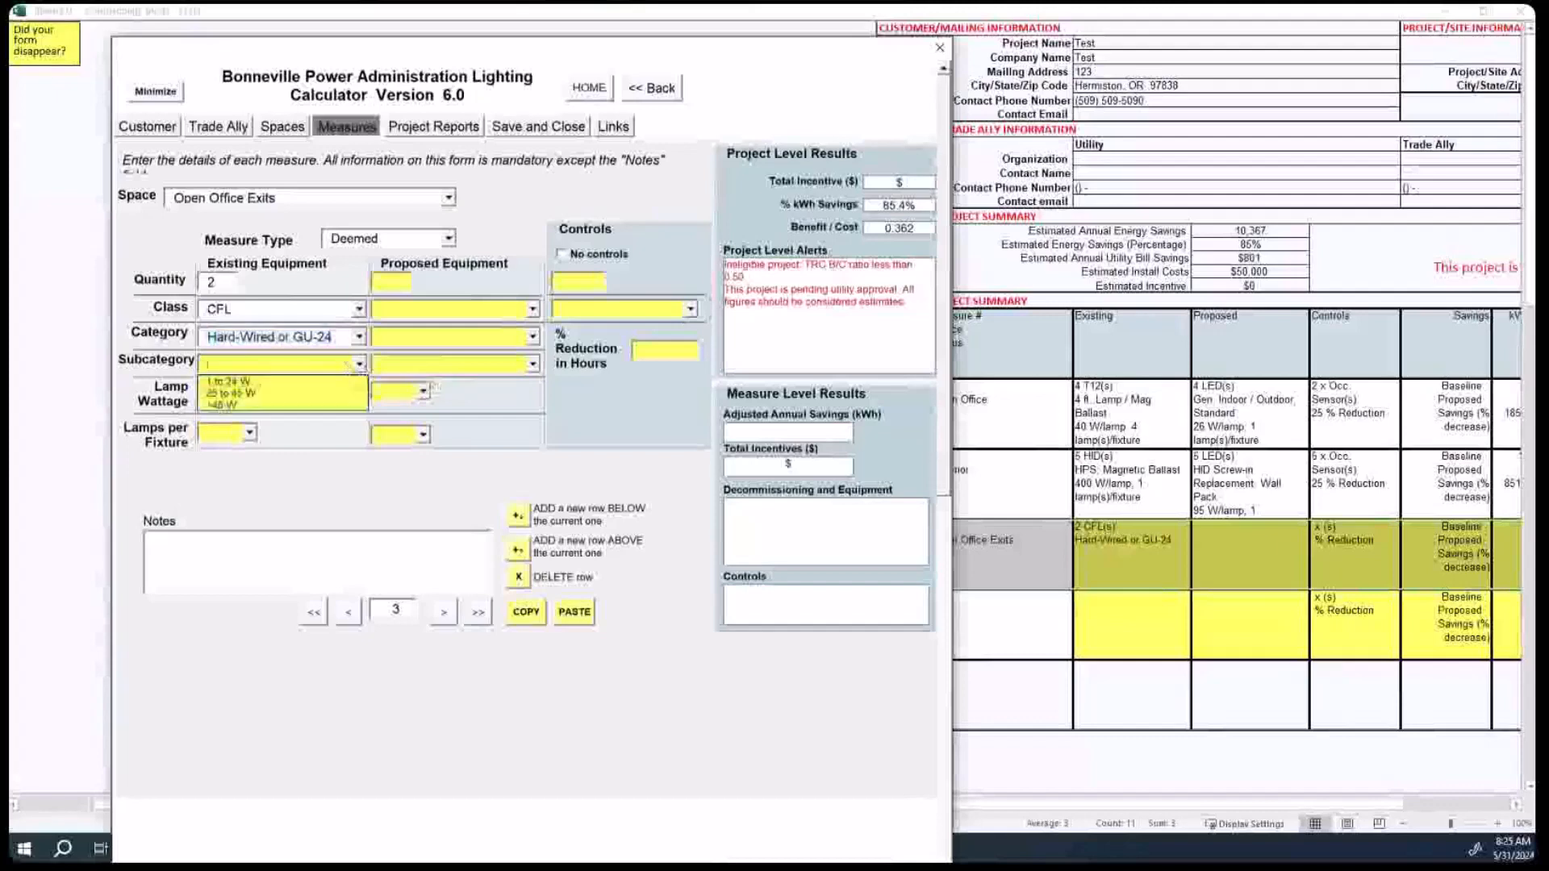
left_click(246, 380)
left_click(249, 390)
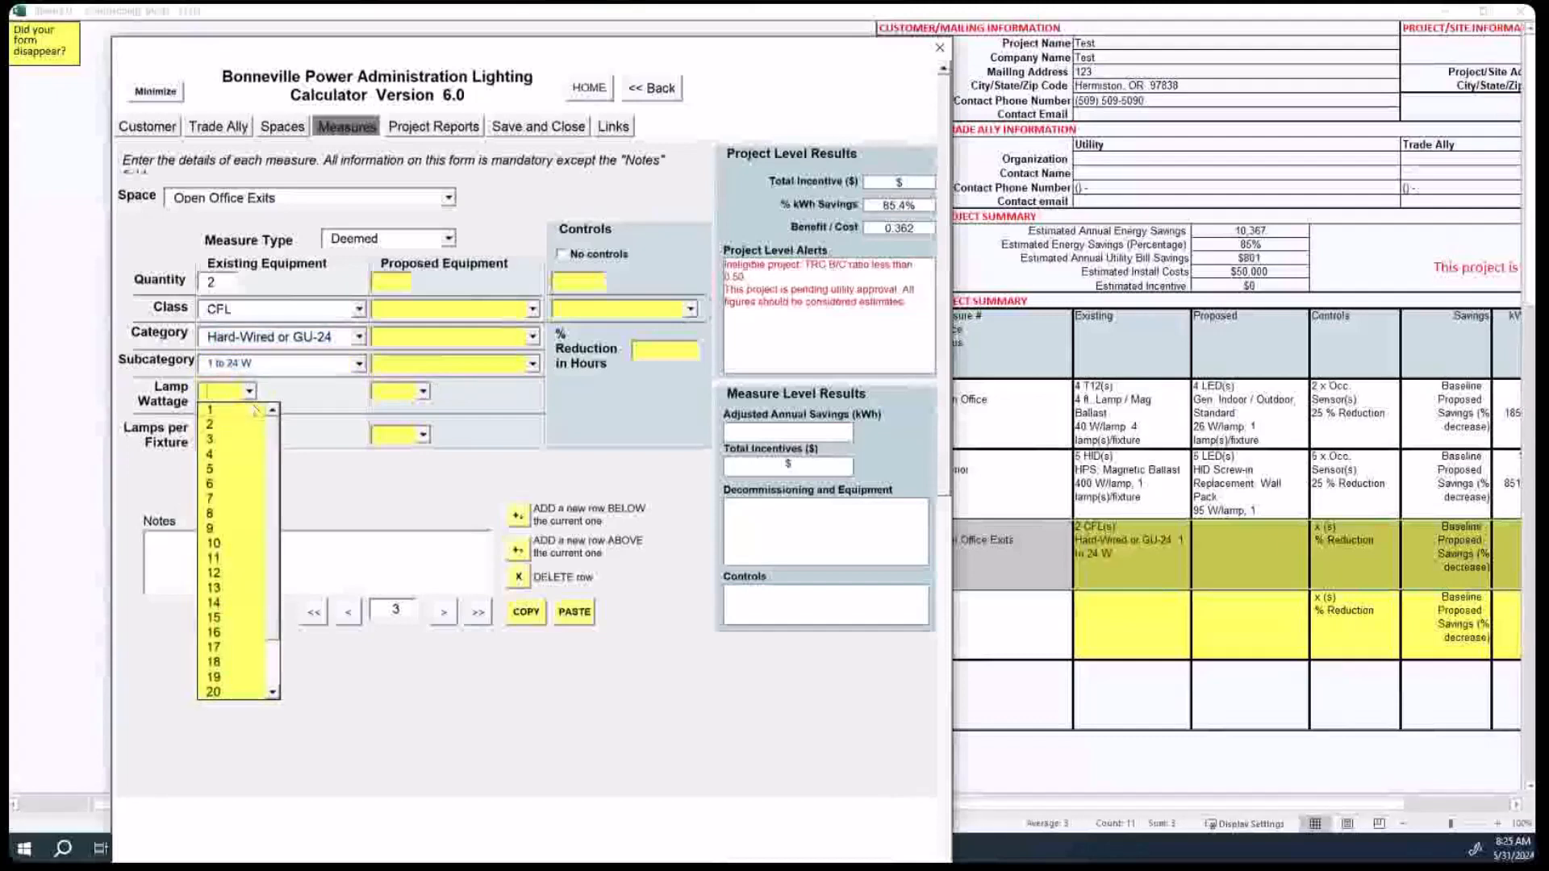
left_click(220, 528)
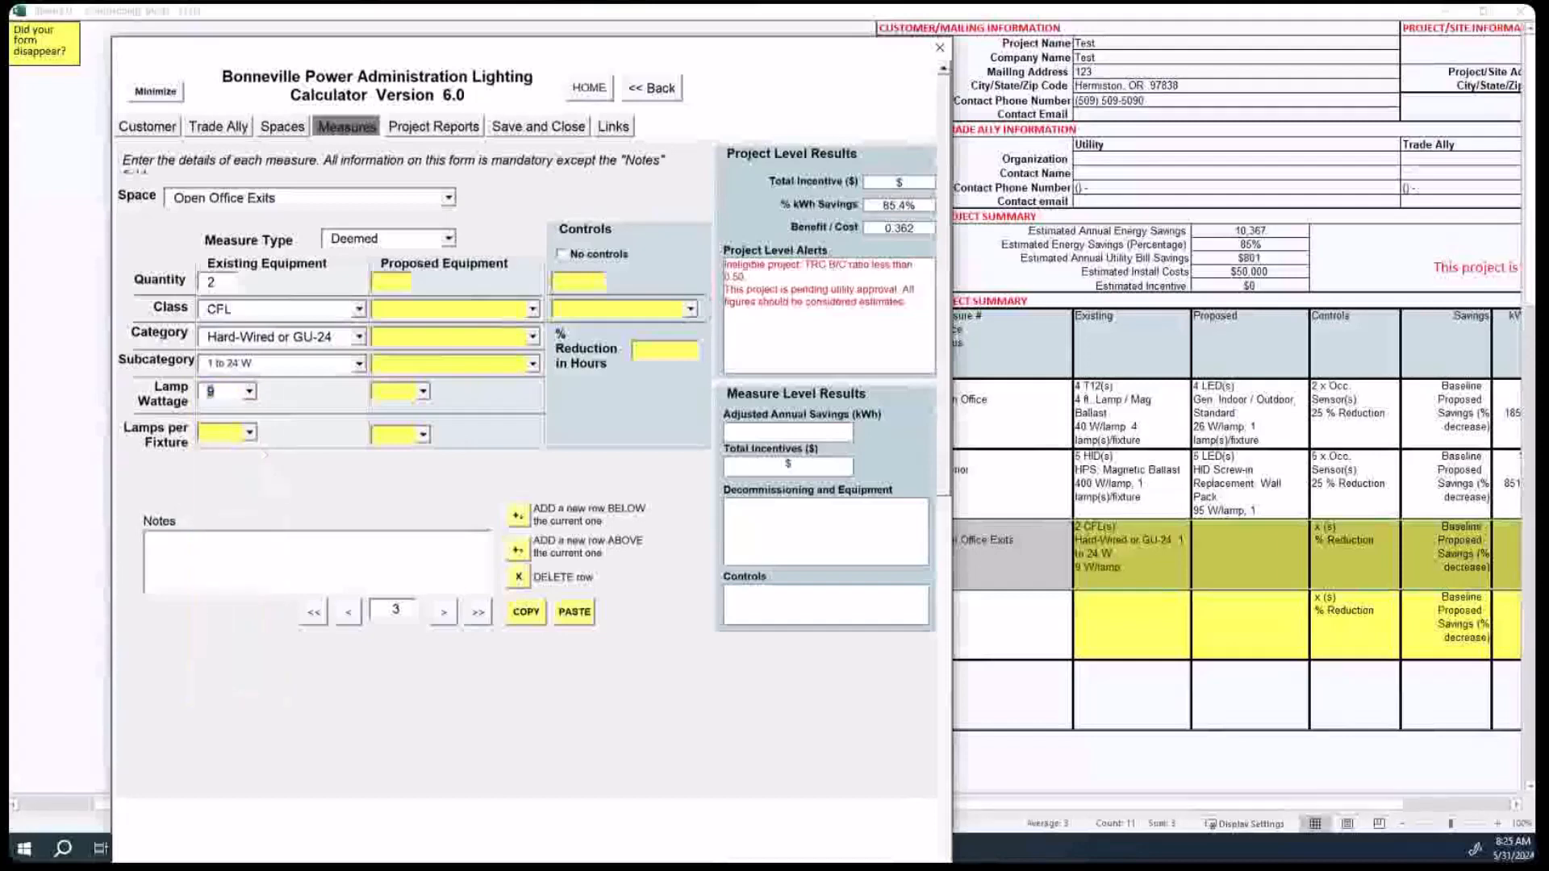
left_click(249, 433)
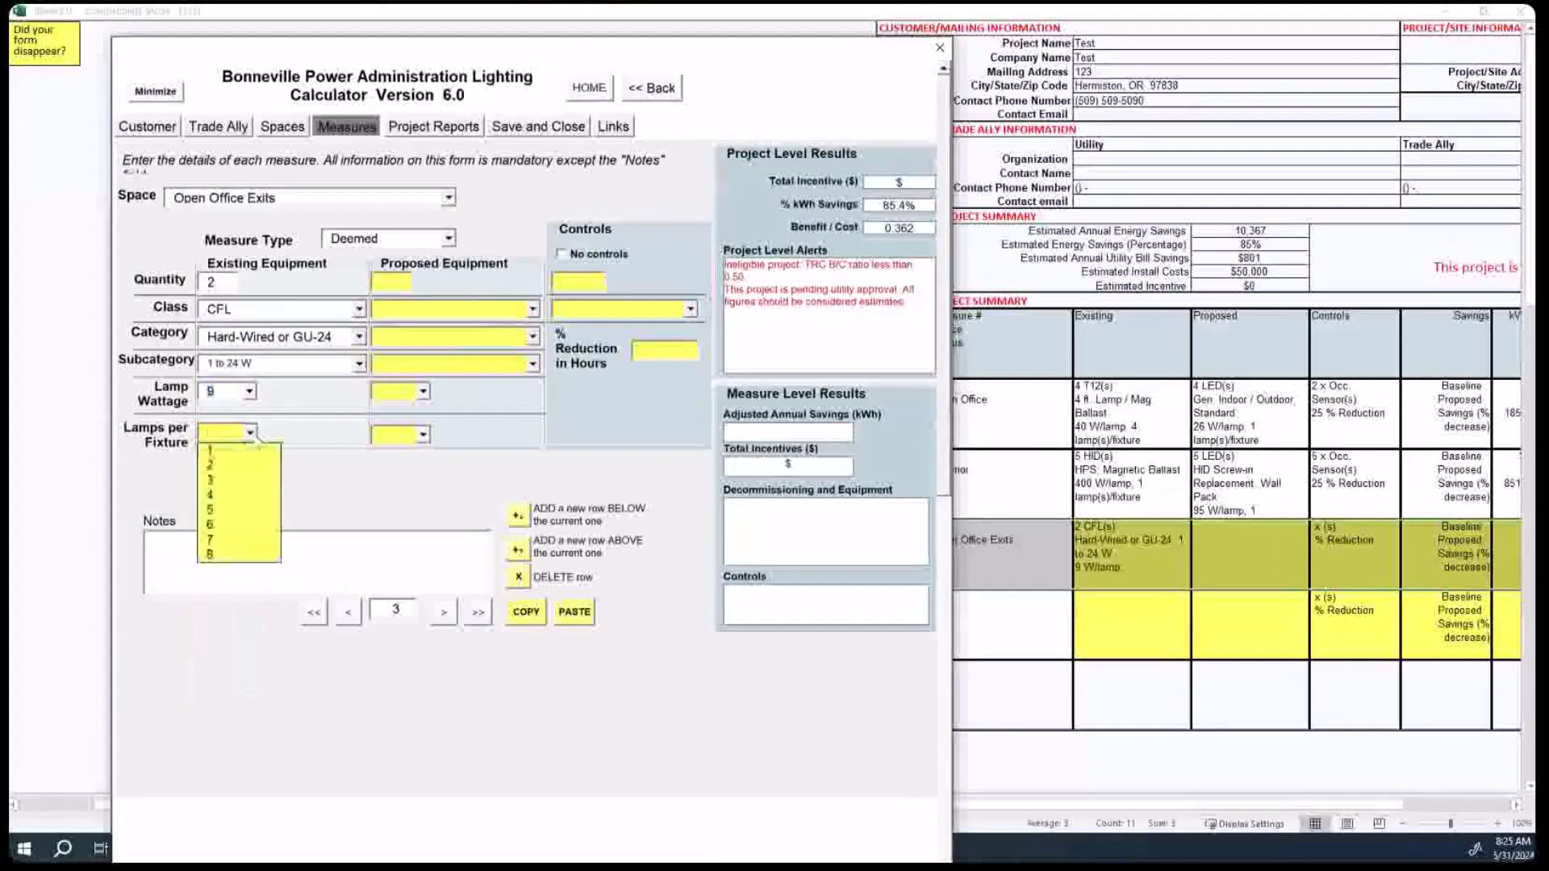
left_click(226, 466)
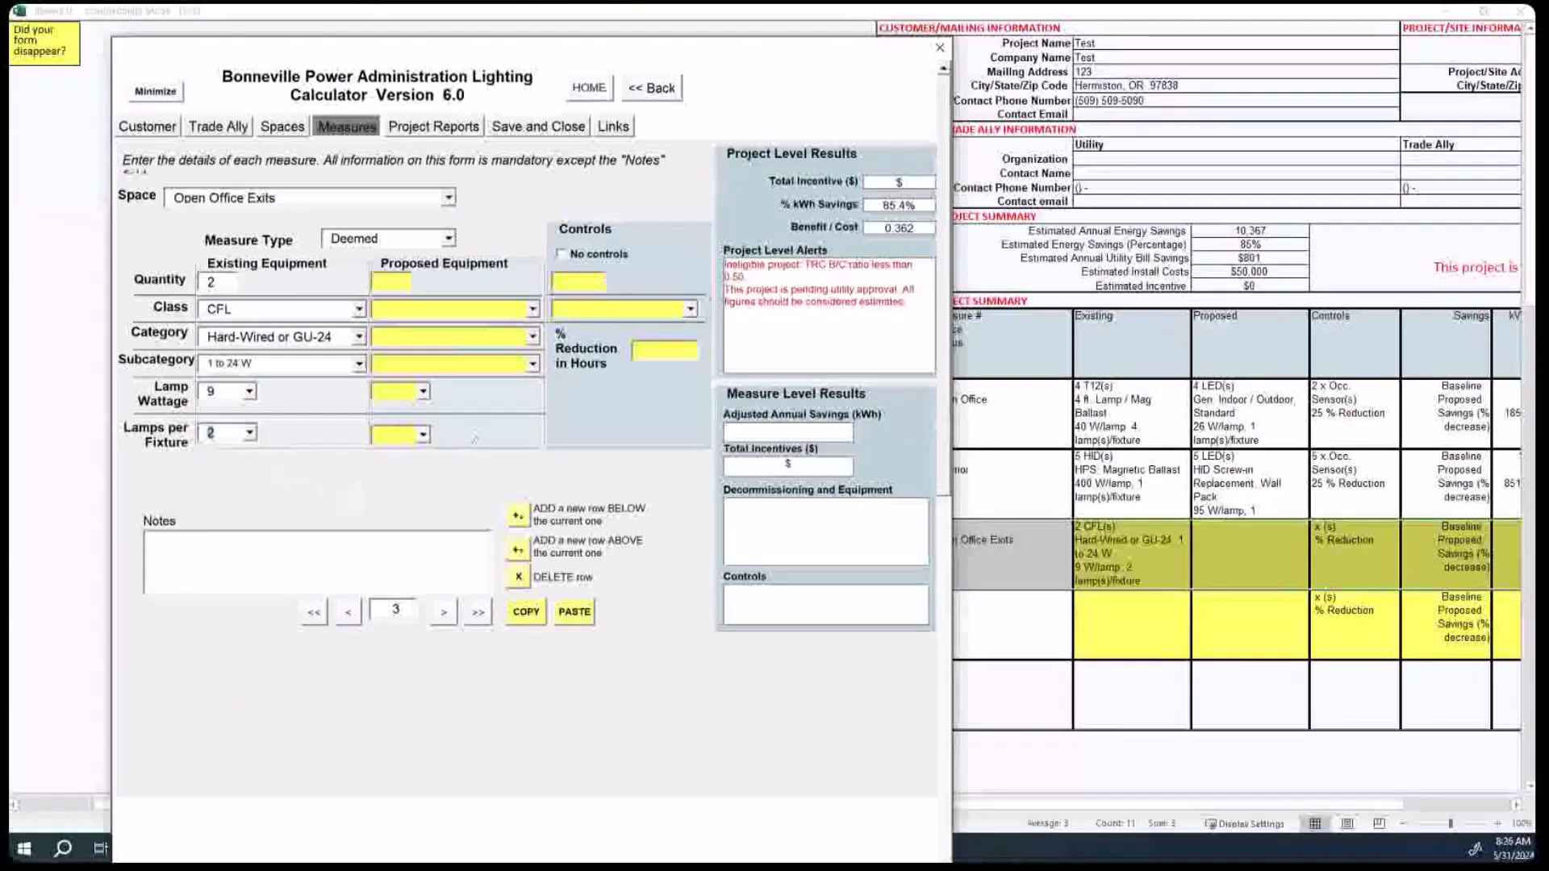
Step: Set measure 3's proposed equipment to quantity 2, class Exit Signs and category LED
left_click(394, 280)
type("2")
left_click(532, 309)
left_click(449, 332)
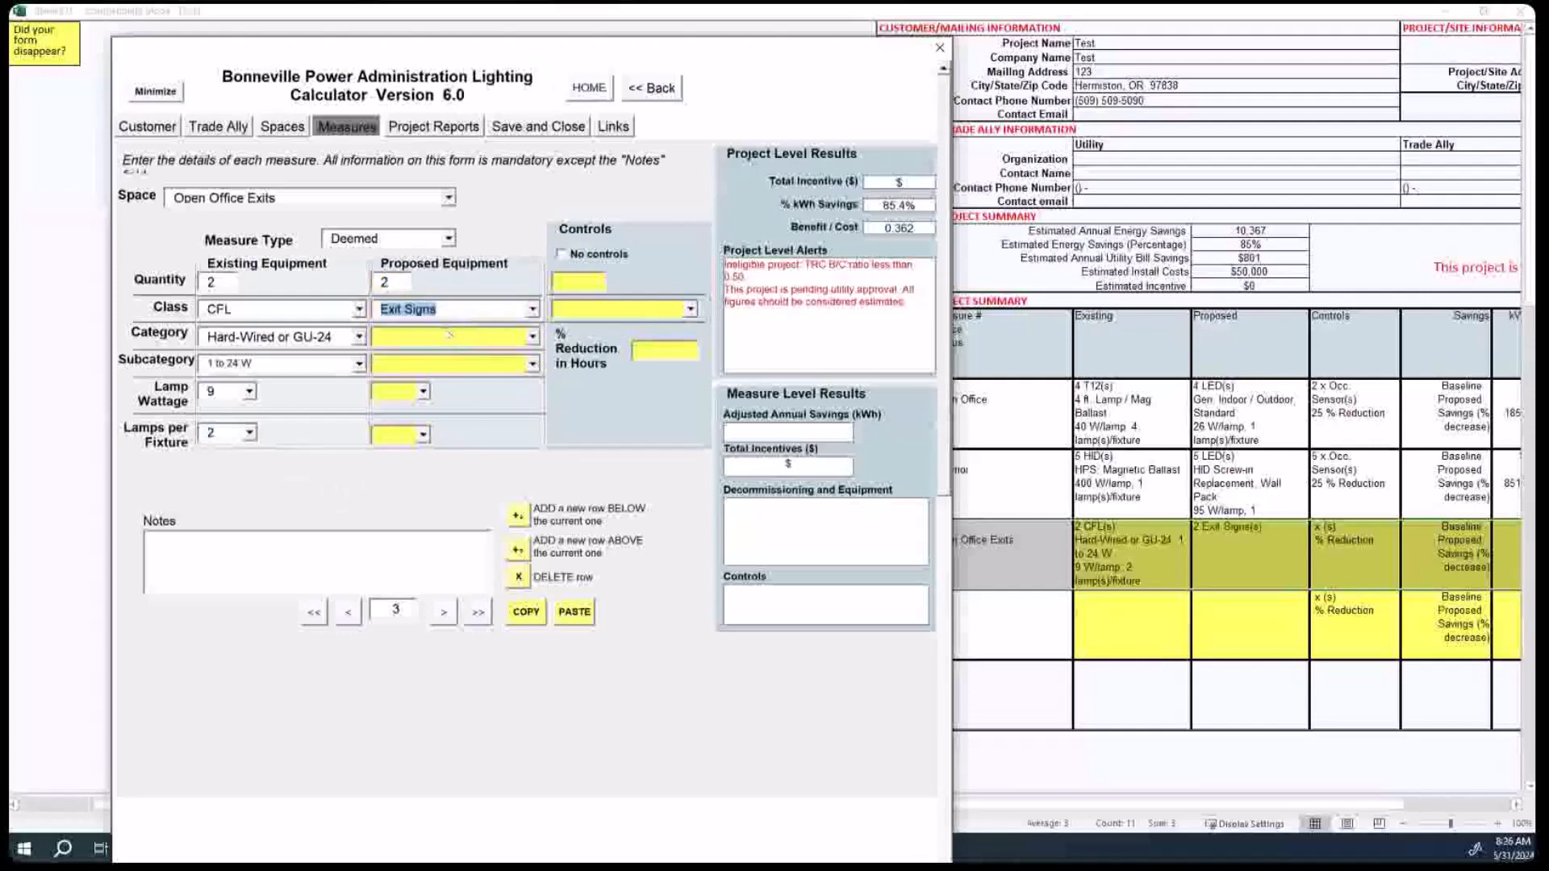
left_click(449, 335)
left_click(467, 356)
Step: Set the proposed subcategory to New Fixture or Retrofit kit, lamp wattage 1.5 and 1 lamp per fixture, and turn on No controls
left_click(532, 364)
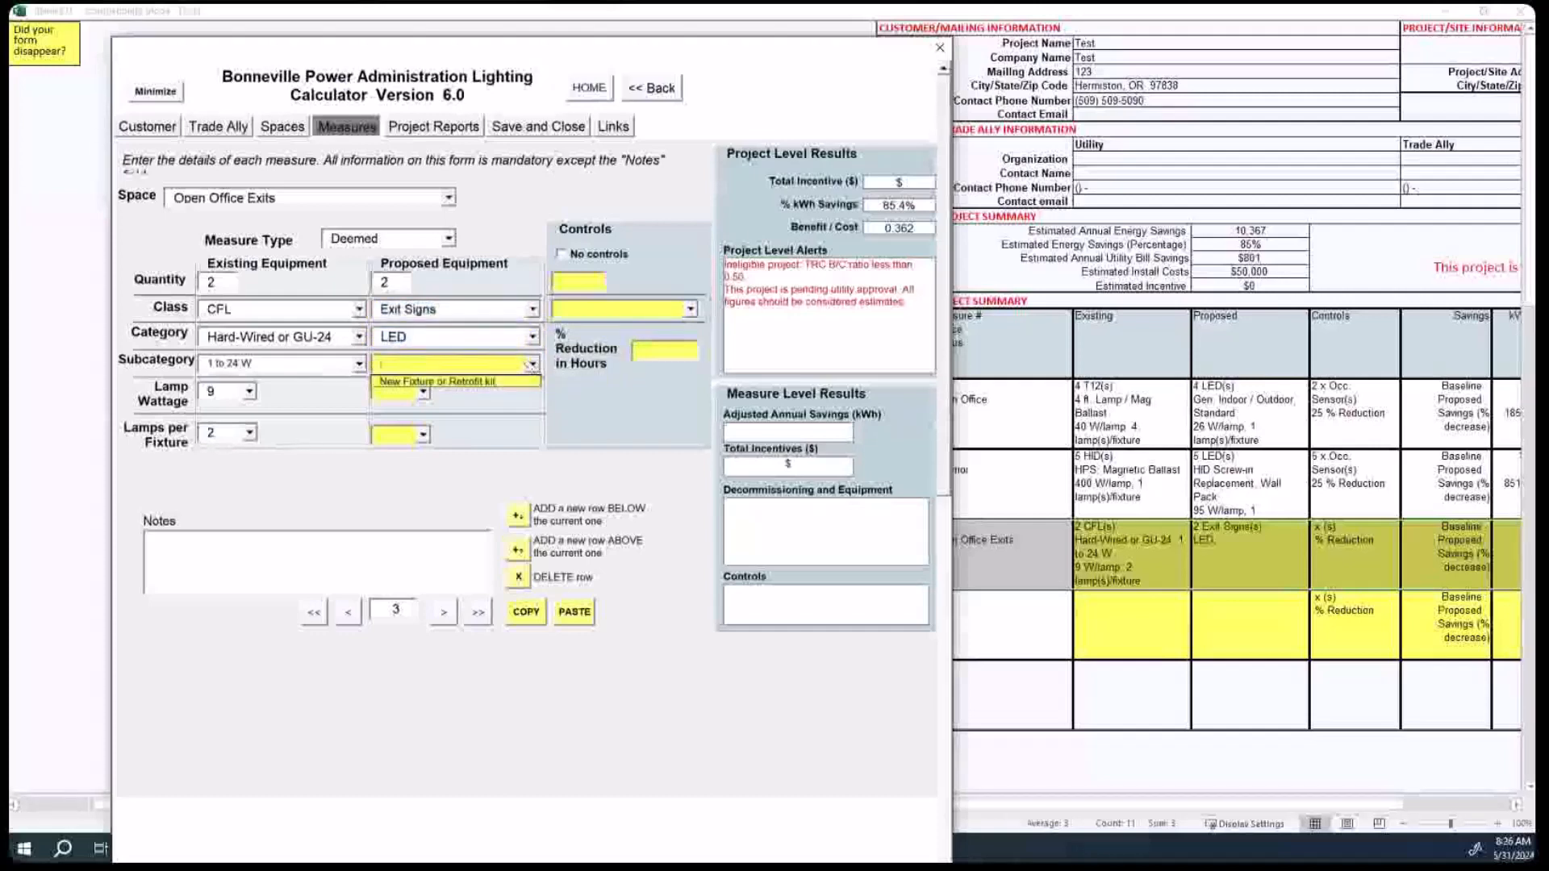
left_click(488, 381)
left_click(422, 391)
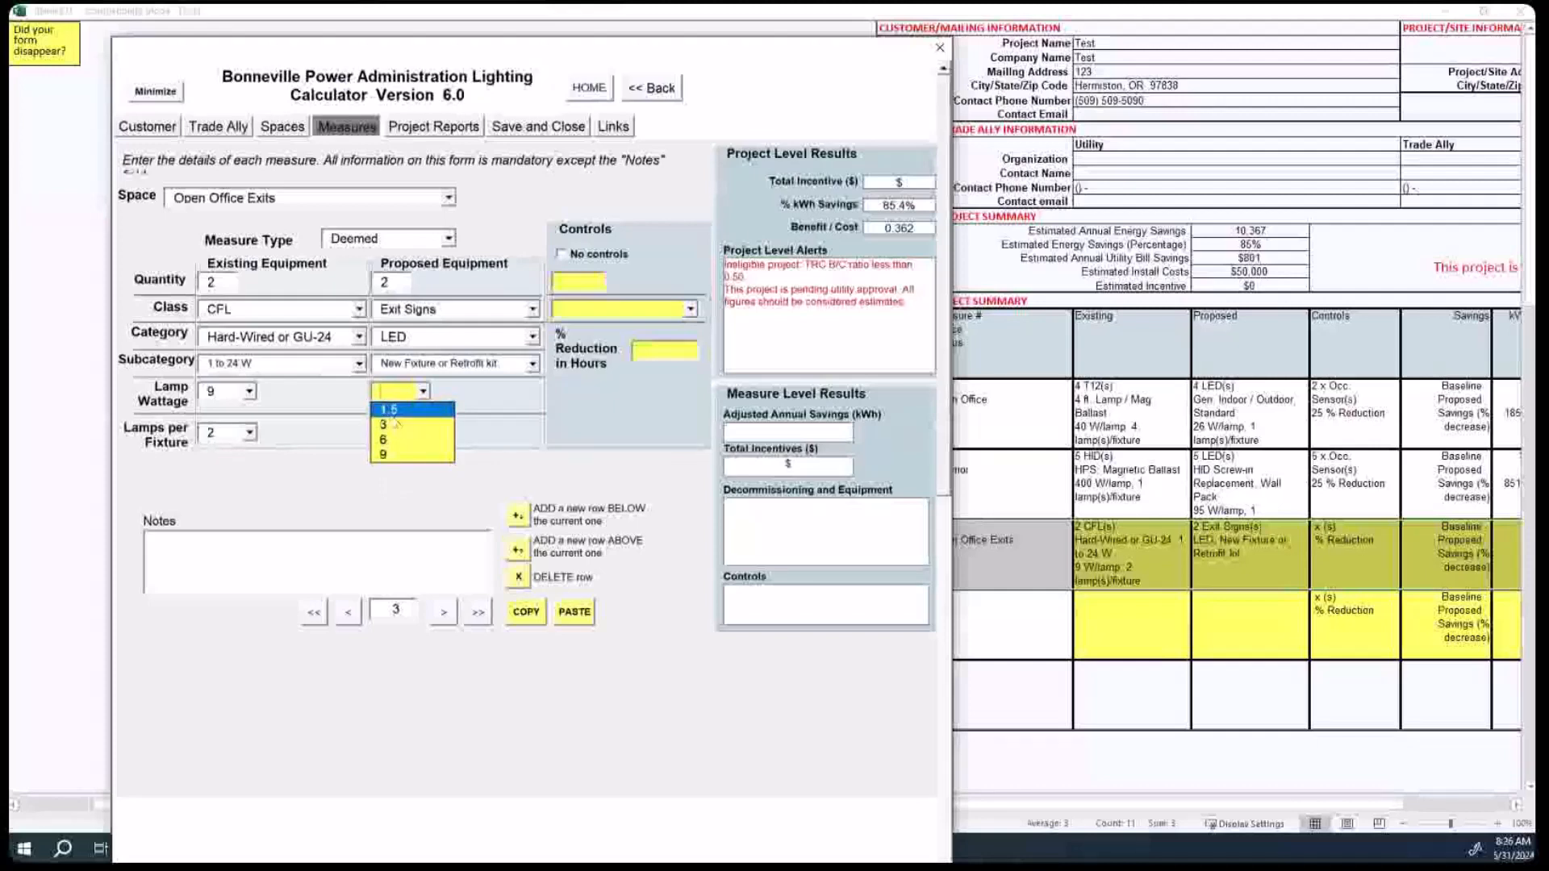
left_click(396, 413)
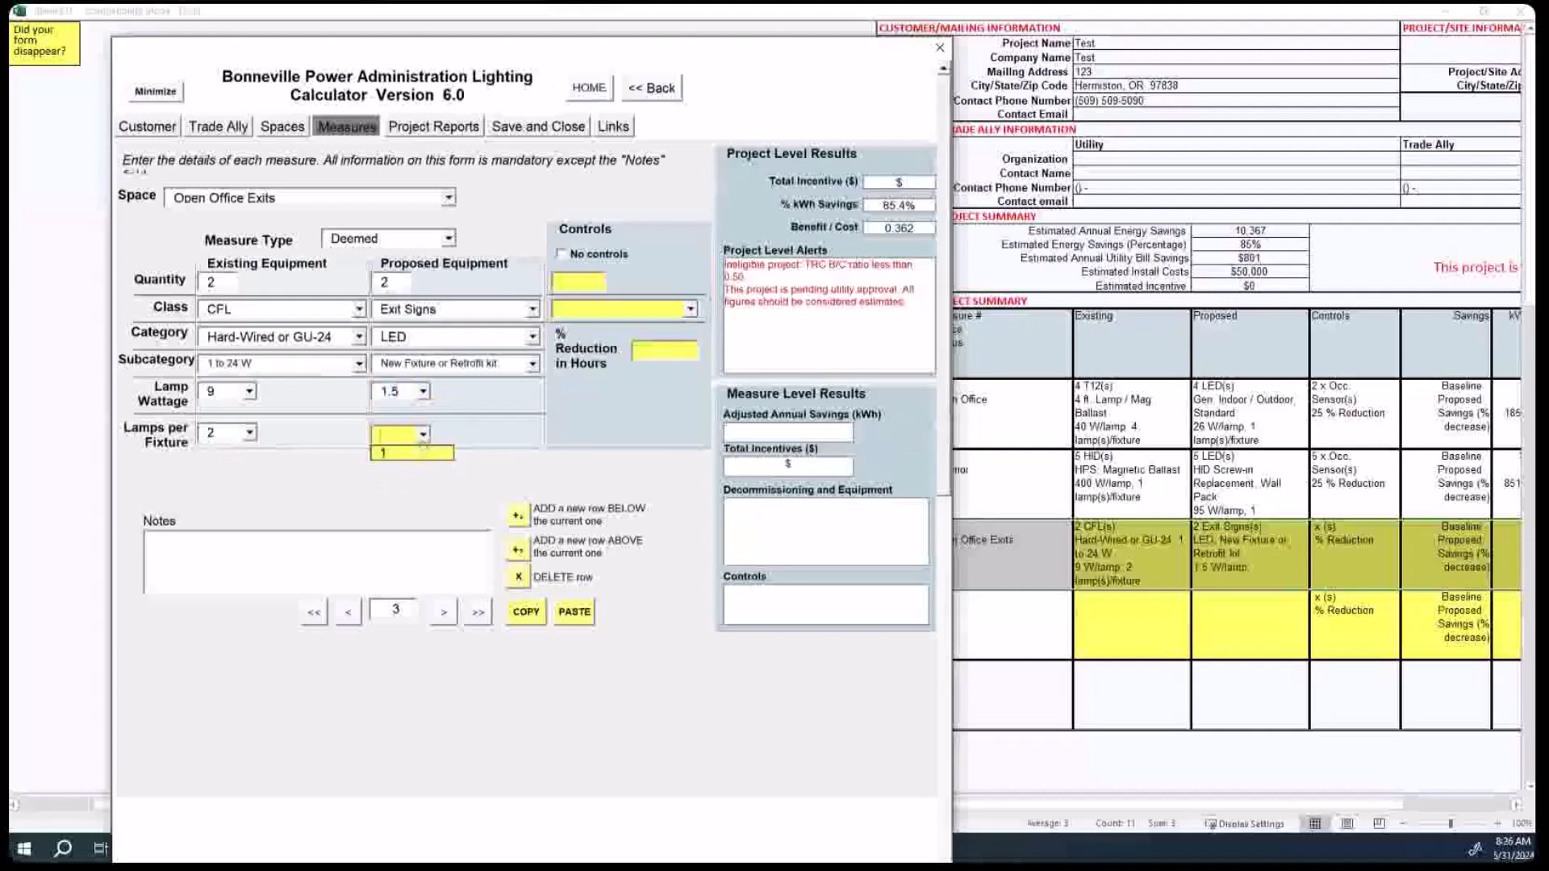
left_click(561, 254)
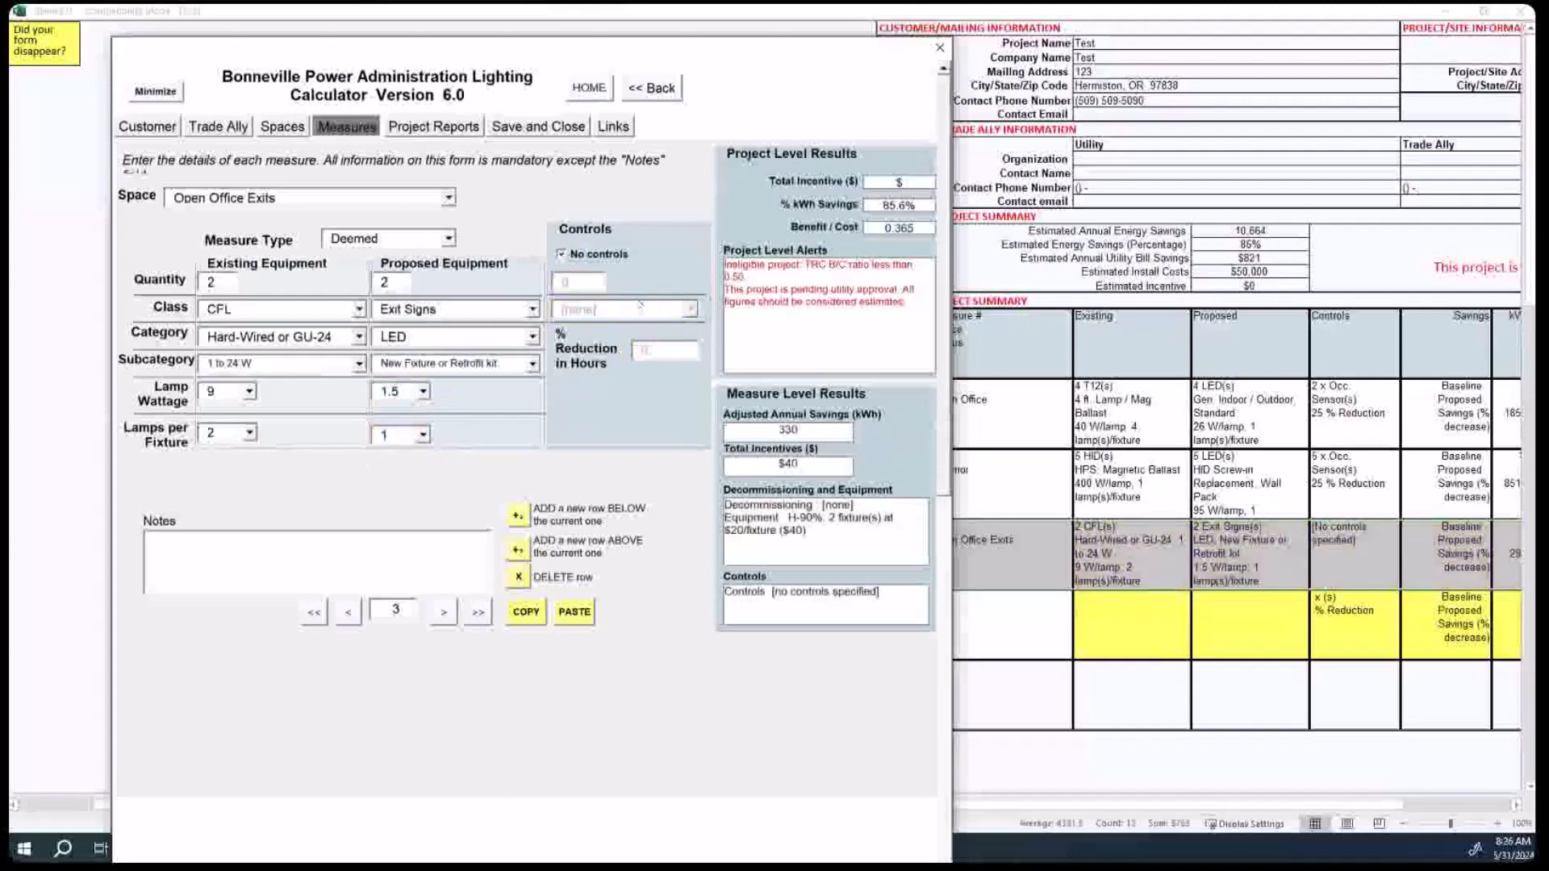
left_click(227, 558)
Step: Advance to measure 4 and assign it to the Warehouse space
left_click(446, 615)
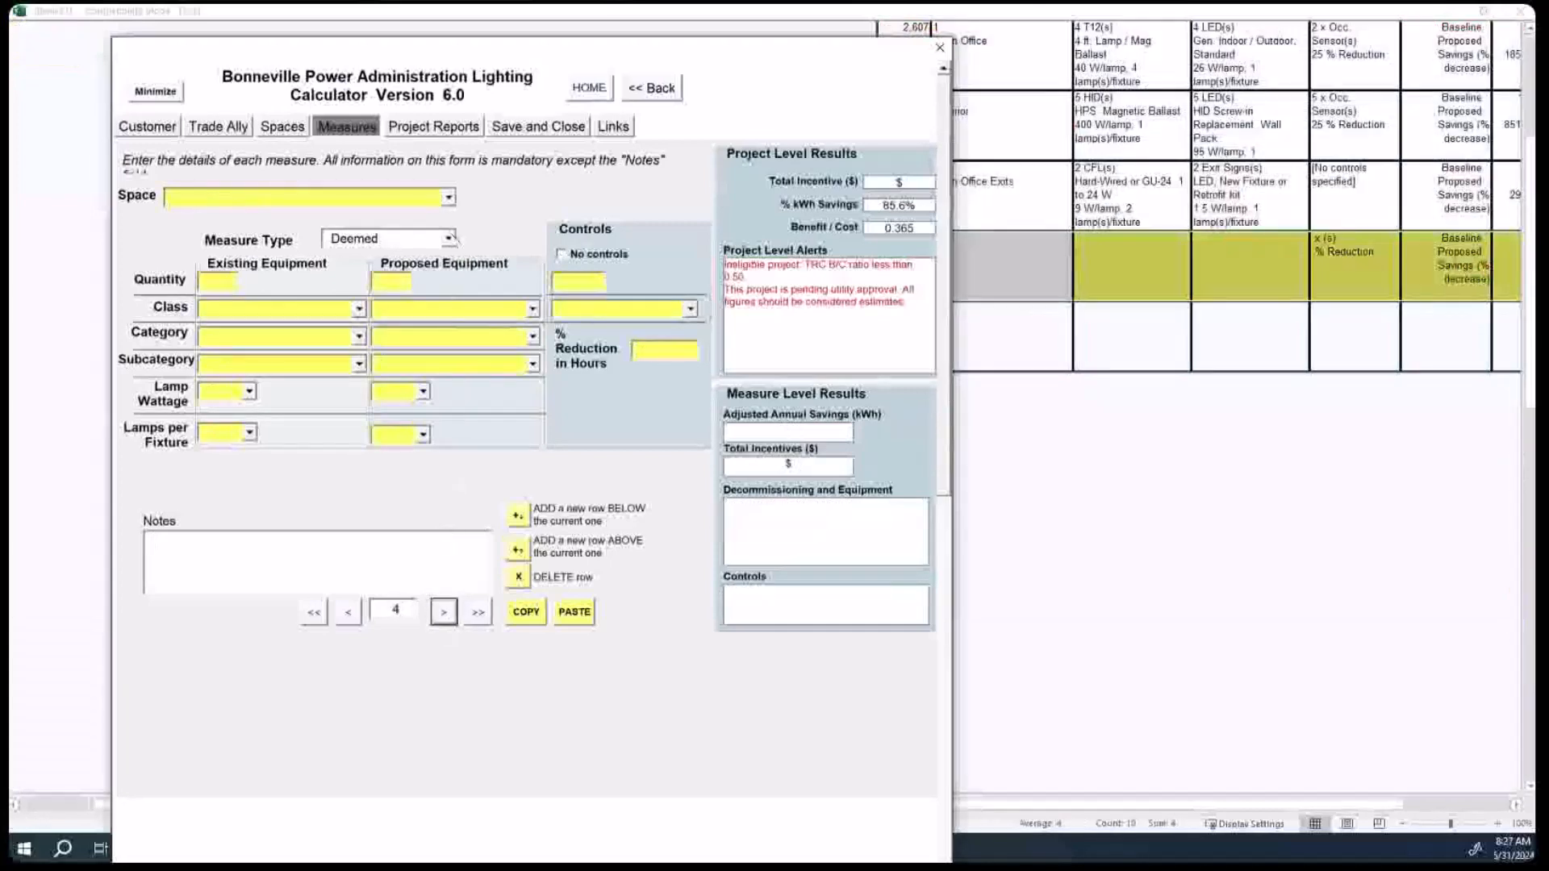
left_click(449, 197)
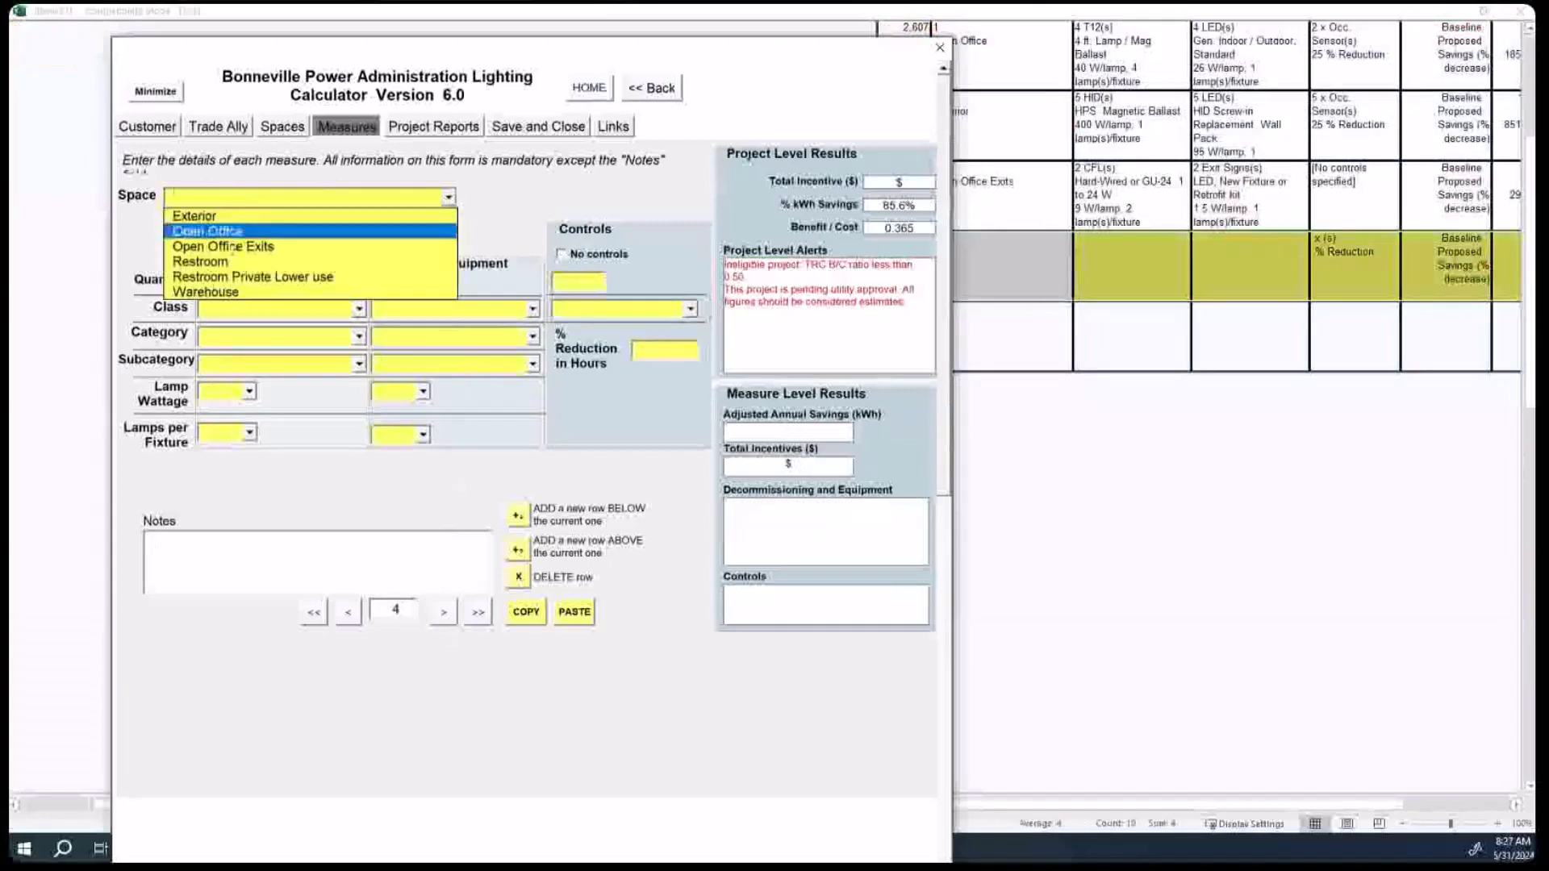
left_click(216, 291)
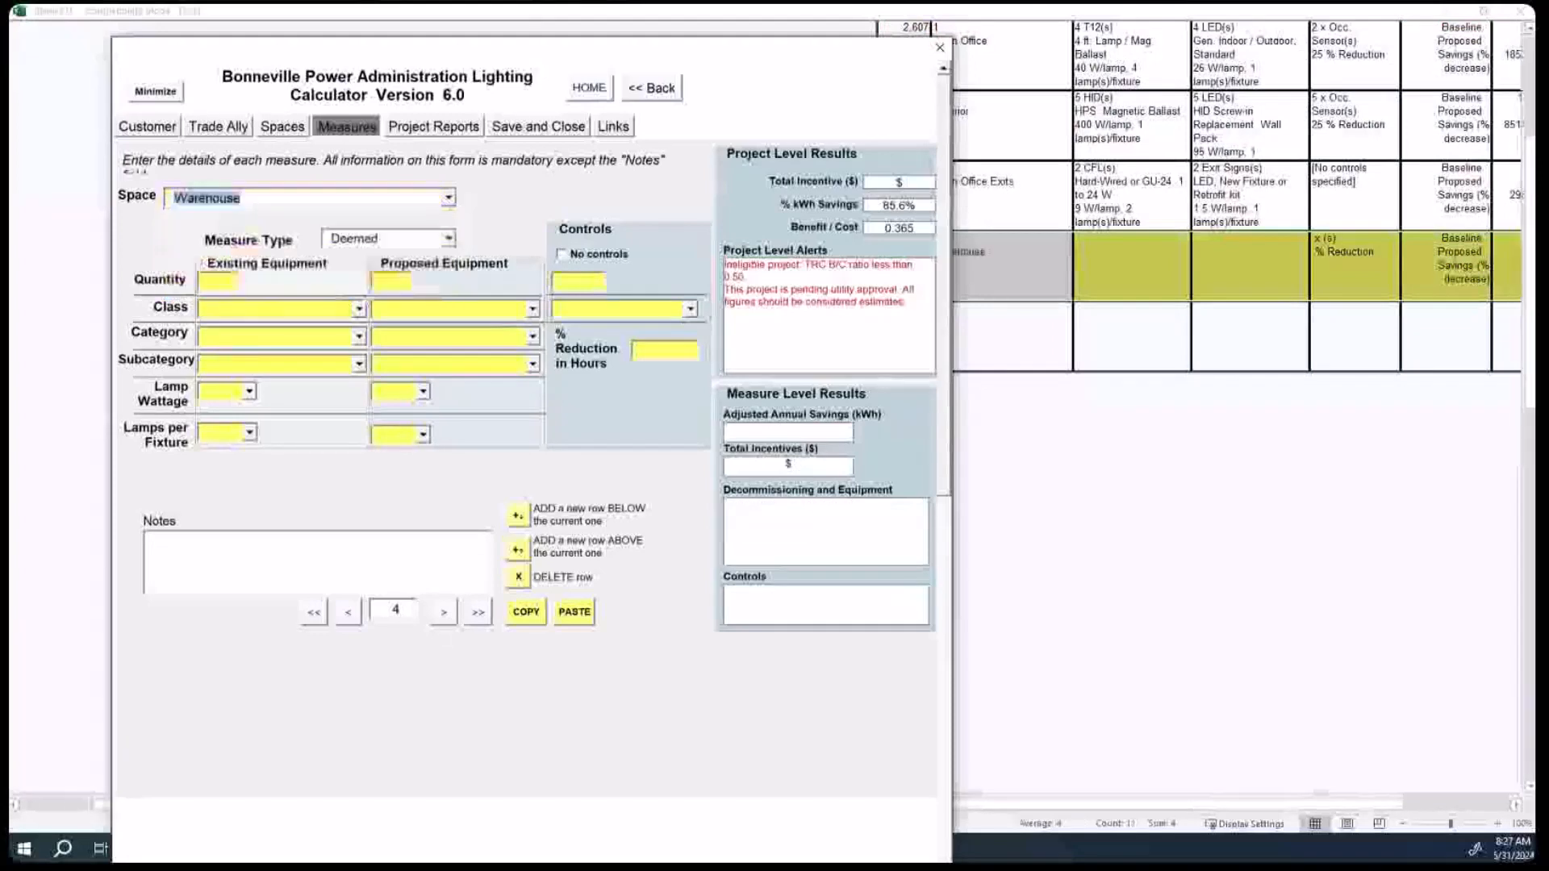
Step: Set measure 4's existing equipment to quantity 7, class T8 and category 4 ft
type("7")
key("Tab")
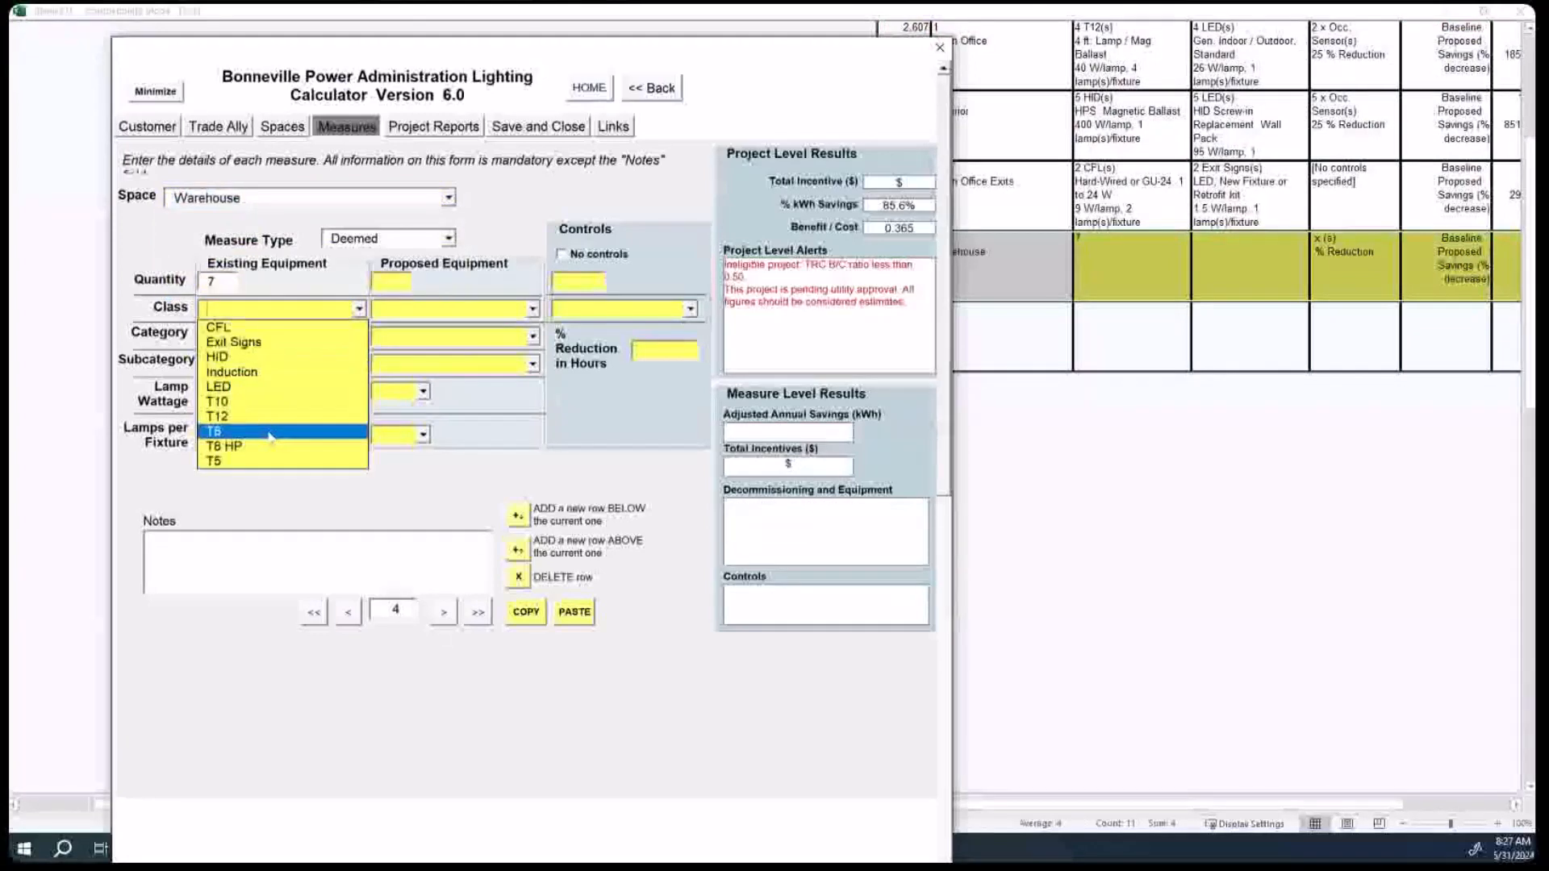
left_click(295, 428)
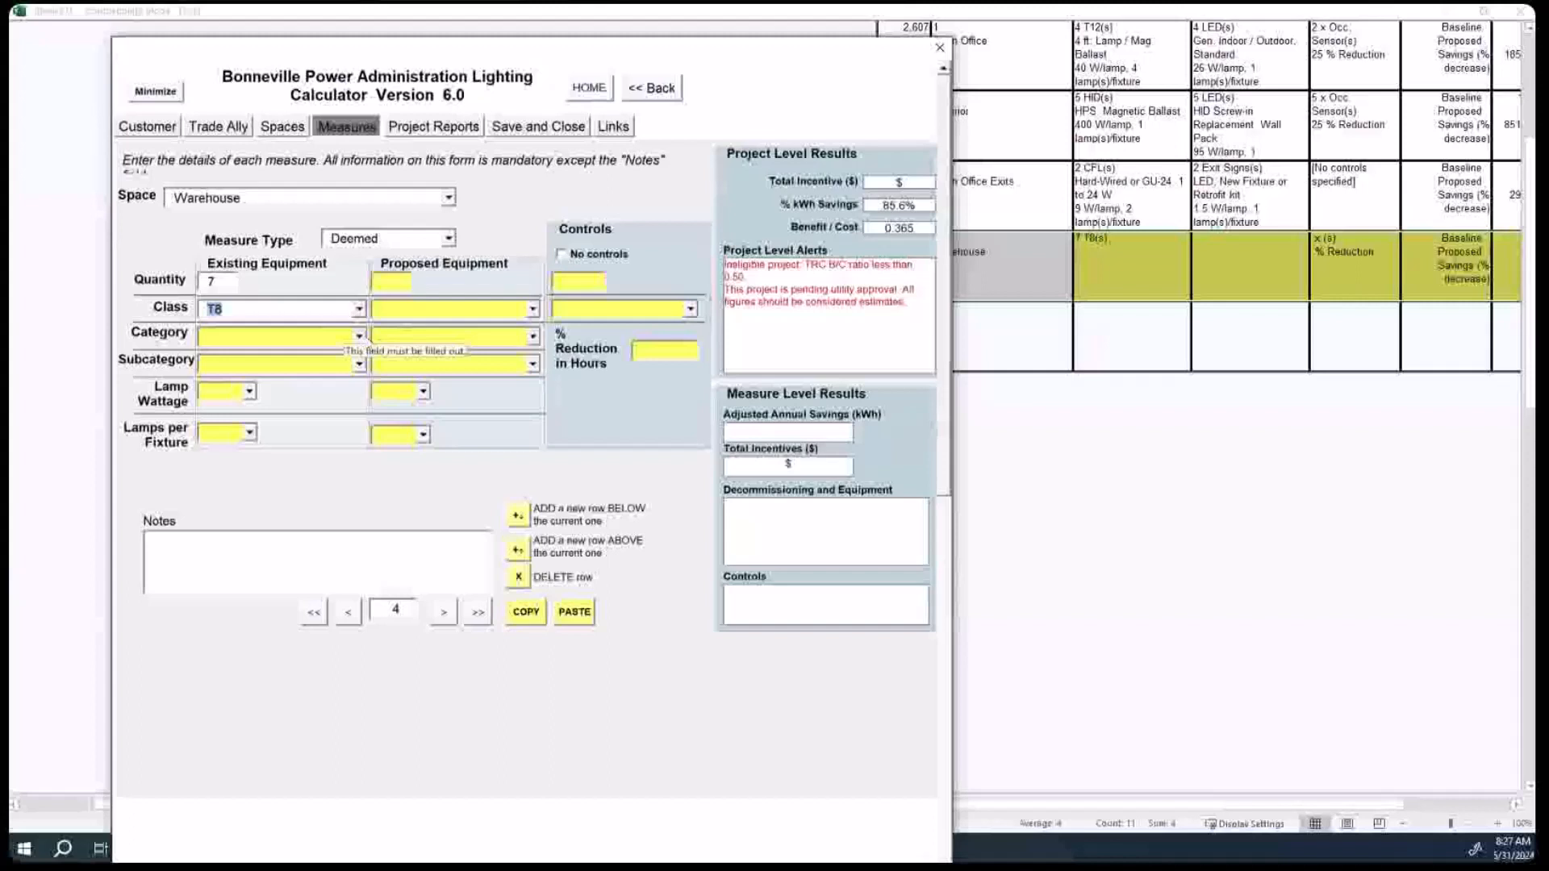
left_click(361, 338)
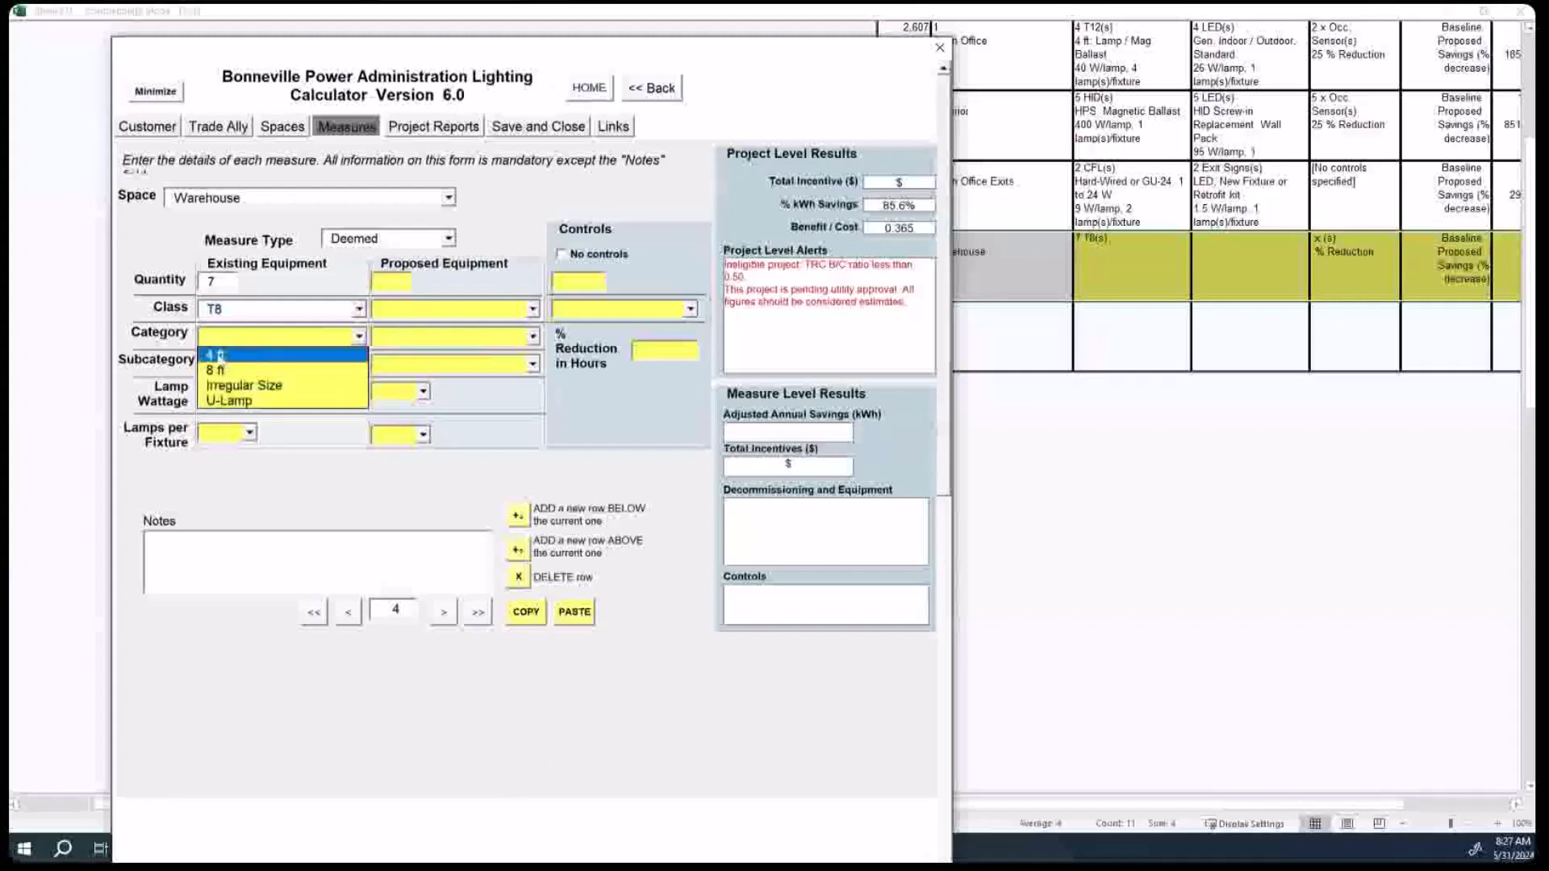
left_click(216, 355)
Step: Set the existing subcategory to NLO Ballast, with lamp wattage 32 and 3 lamps per fixture
left_click(359, 363)
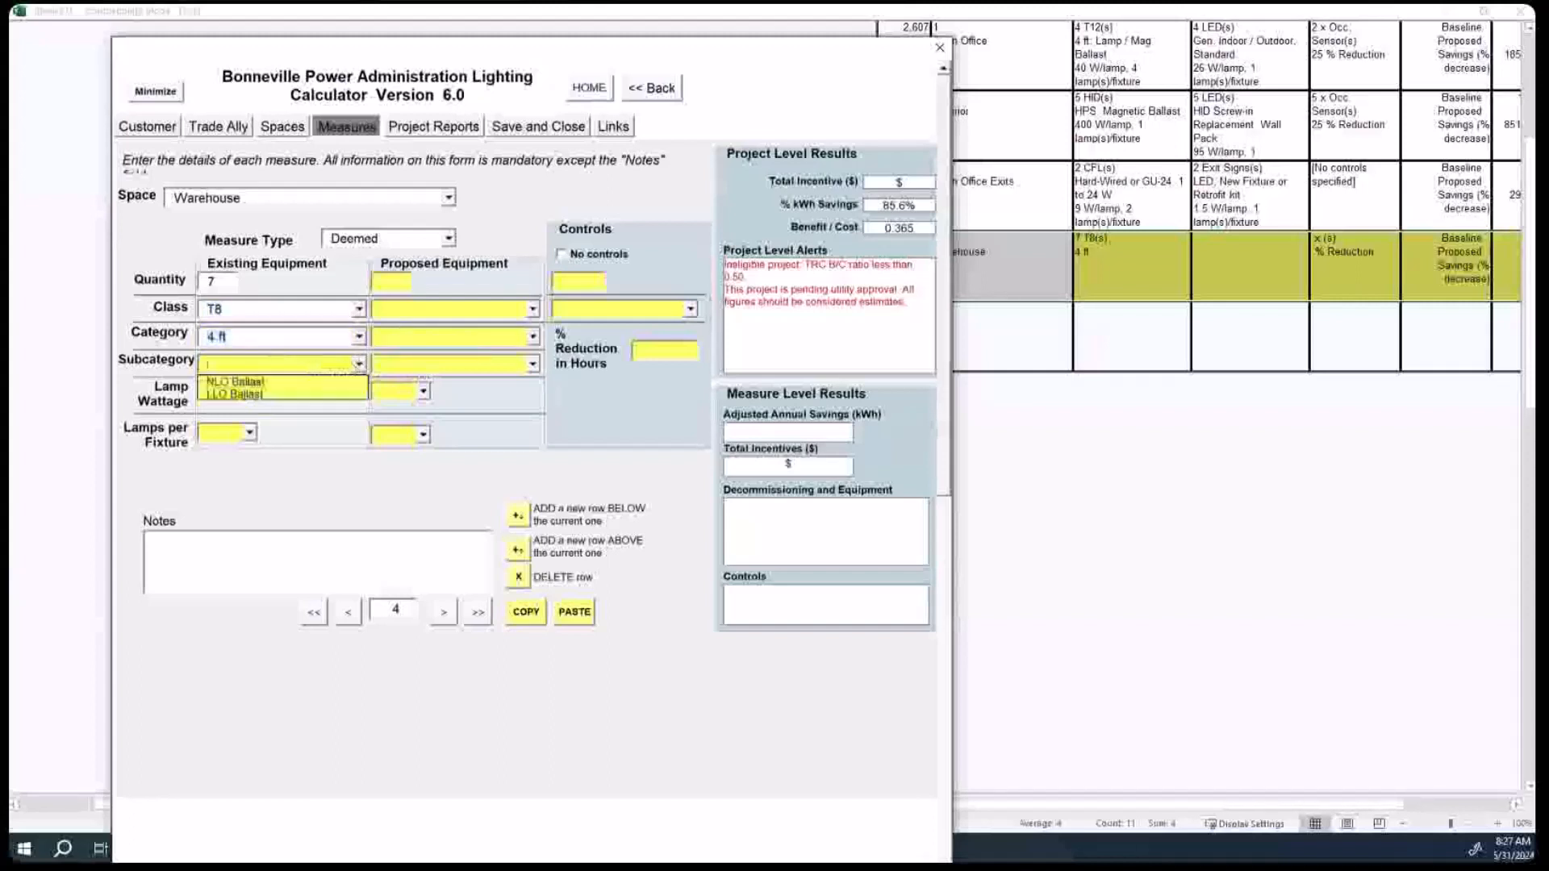
left_click(261, 390)
left_click(250, 392)
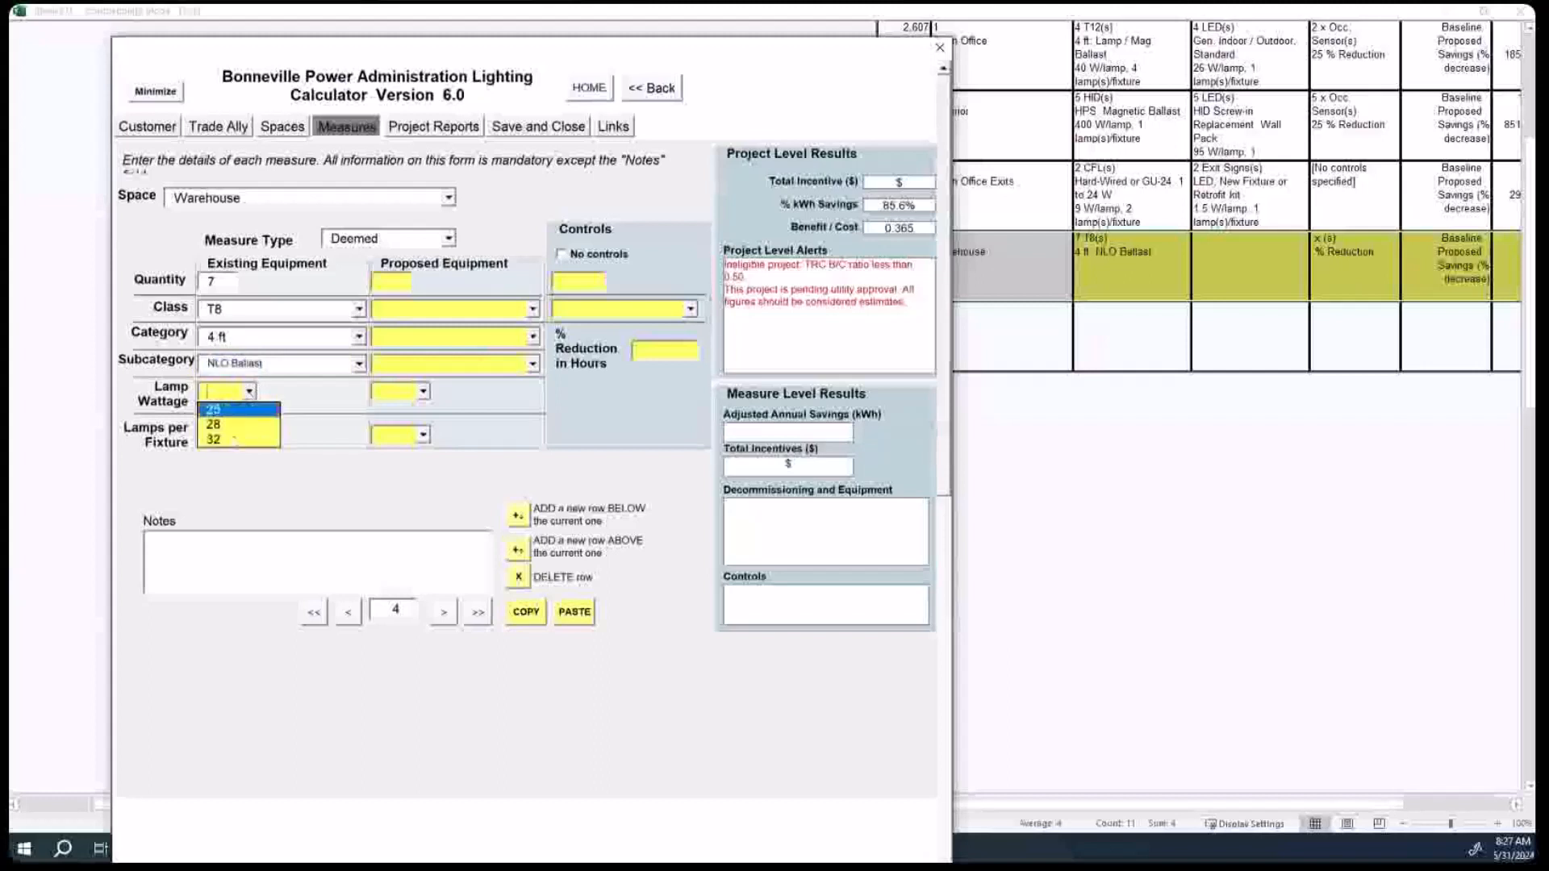
left_click(235, 450)
left_click(249, 433)
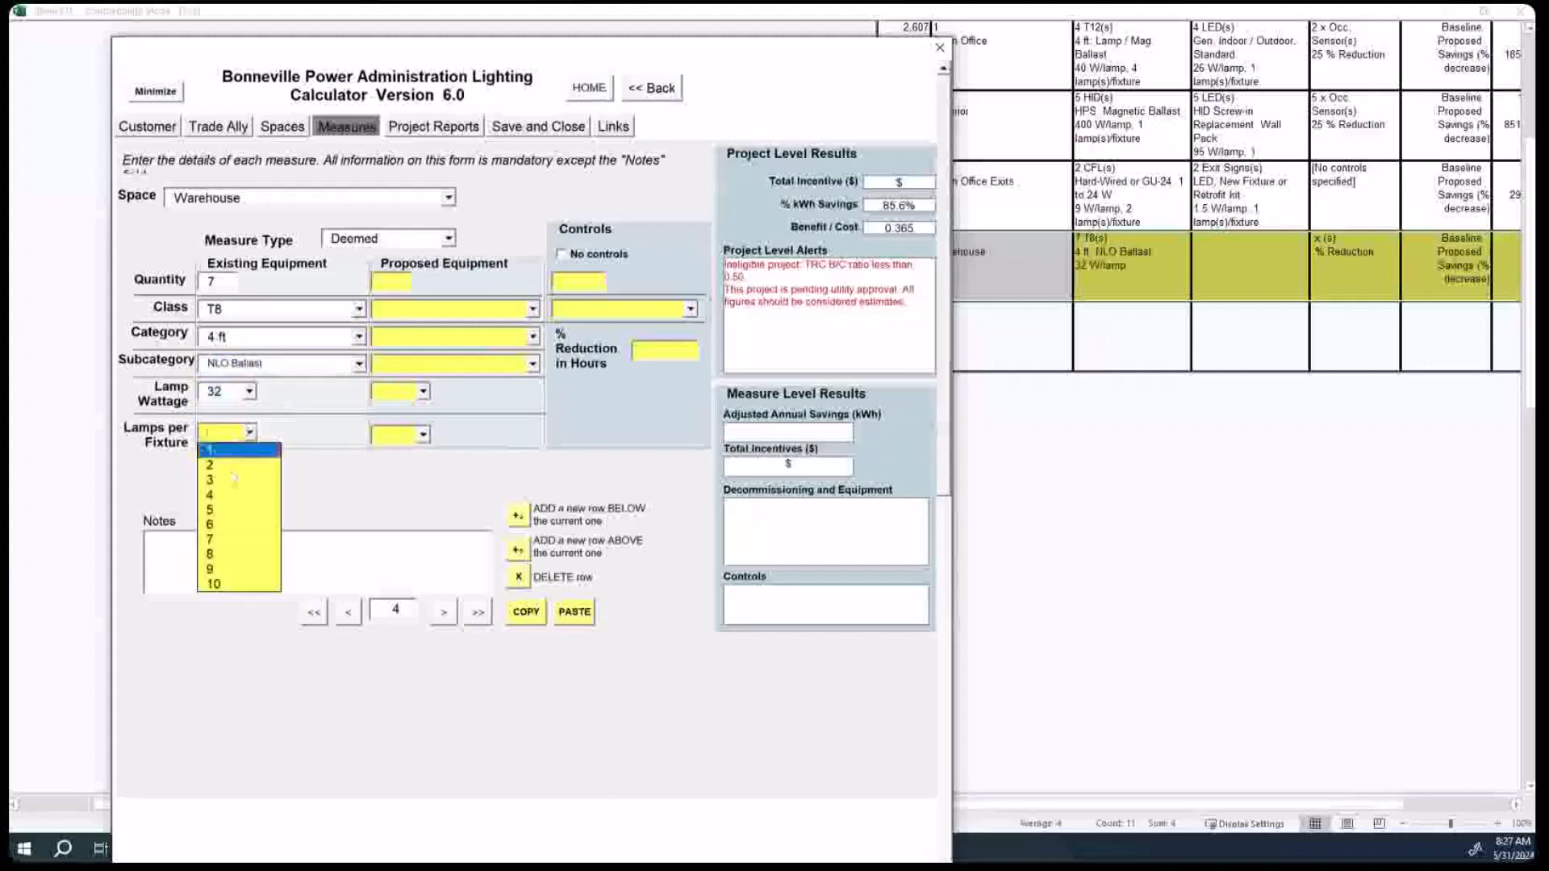
left_click(230, 480)
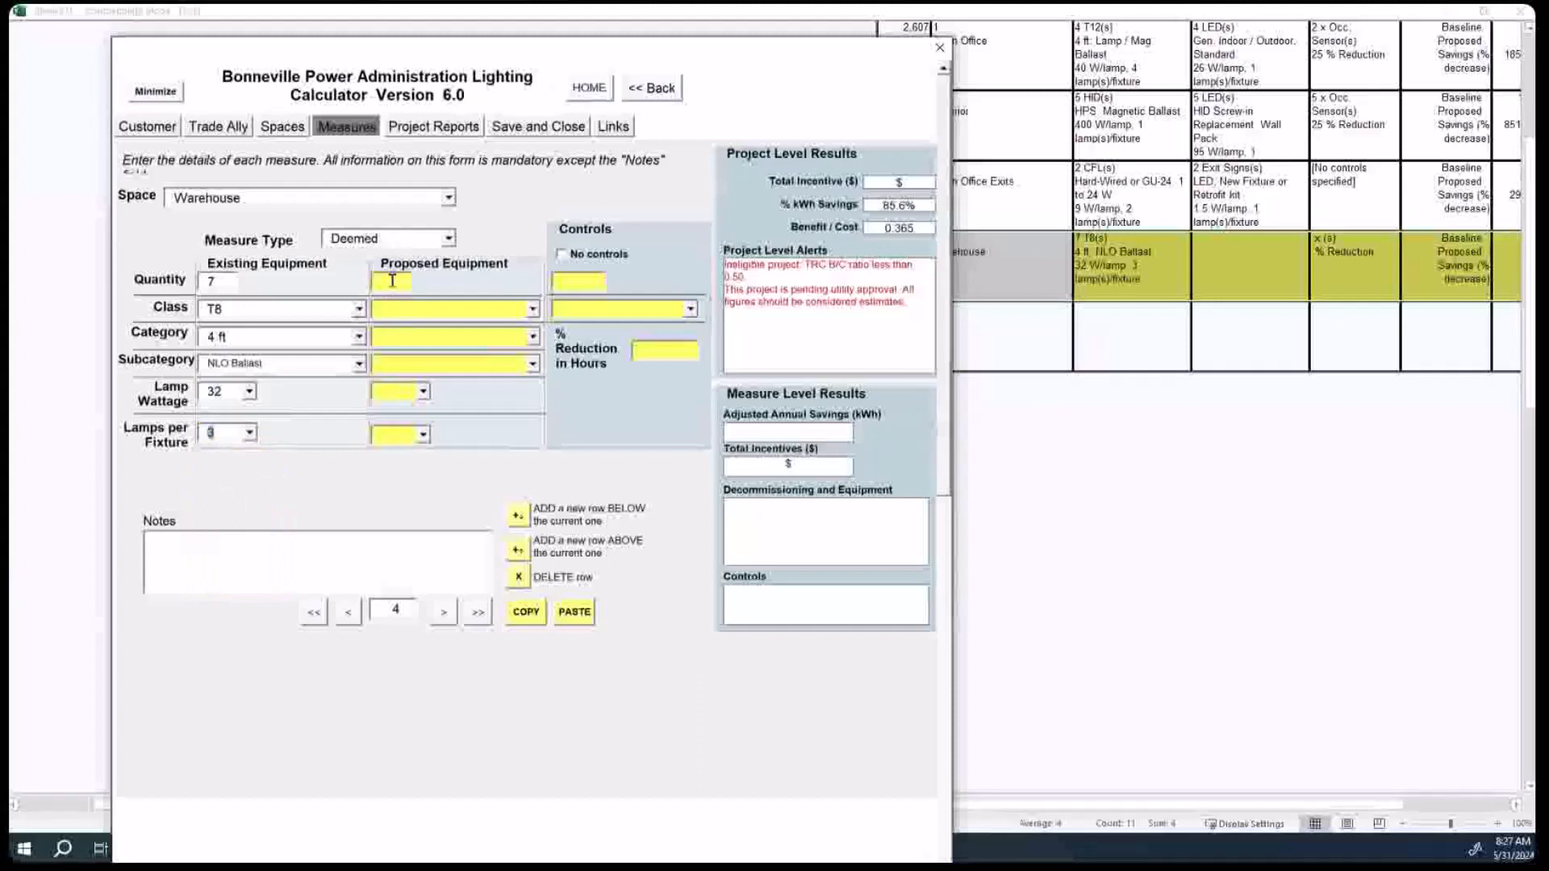
Step: Set measure 4's proposed equipment to quantity 7, class LED and category Tube
type("7")
left_click(532, 309)
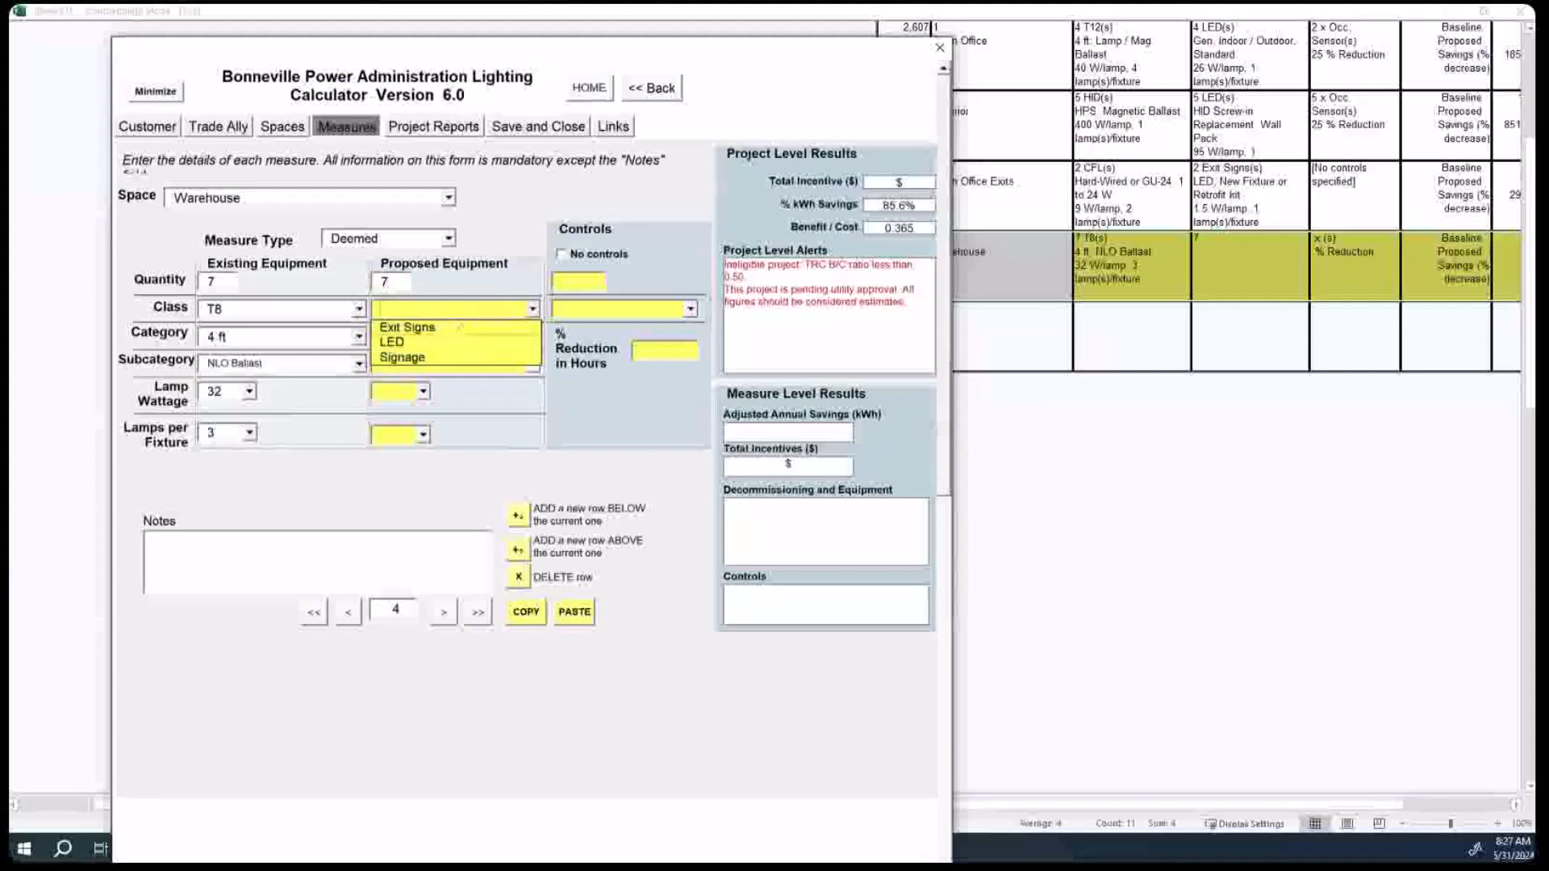
left_click(427, 342)
left_click(423, 338)
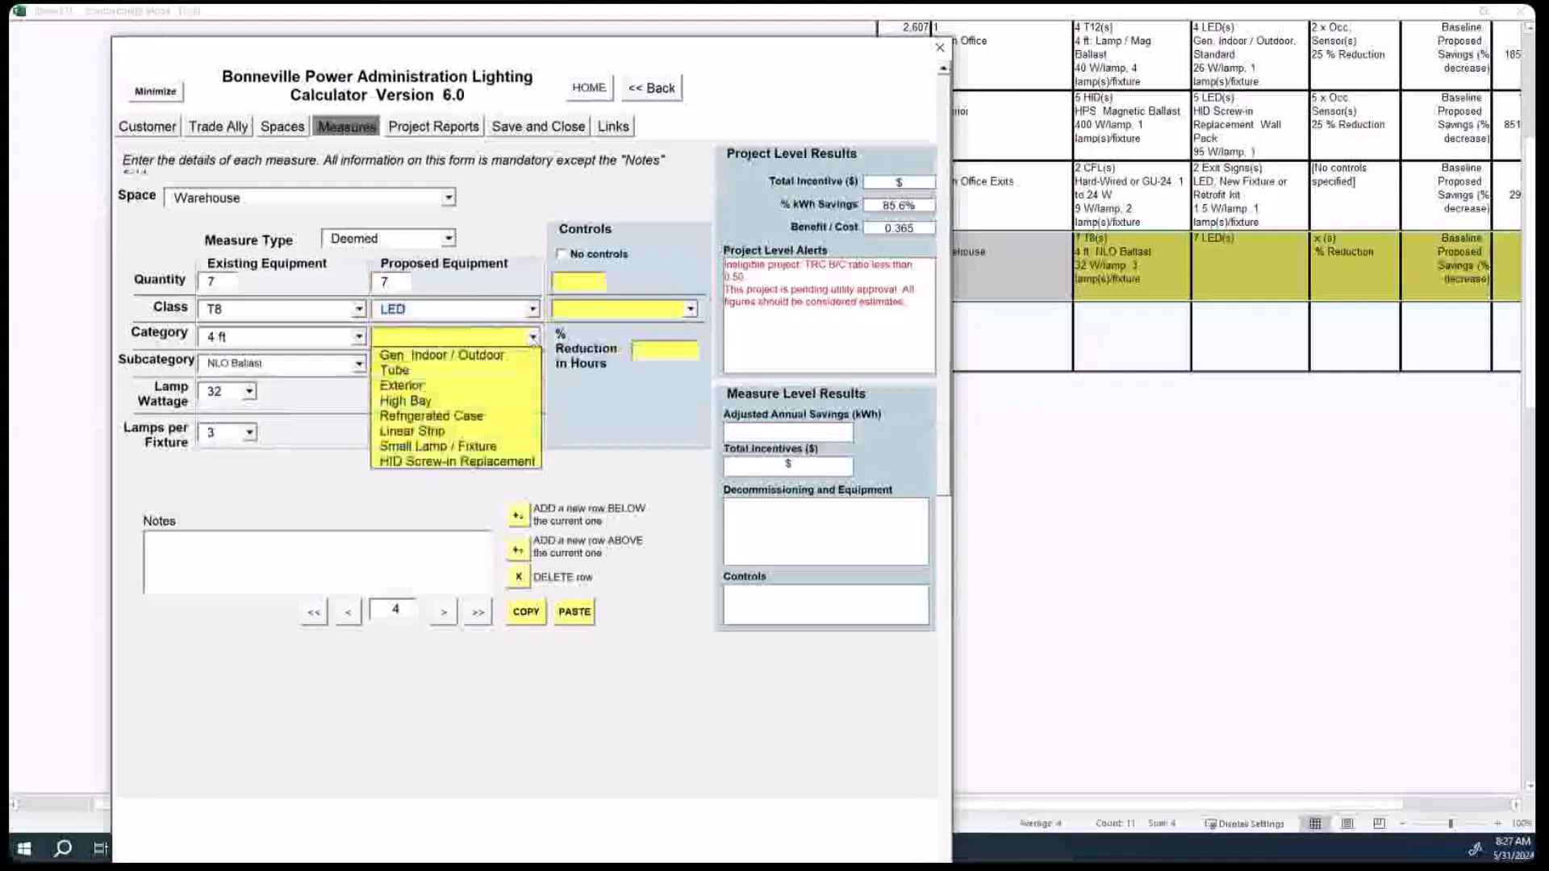
left_click(407, 372)
Step: Set the proposed subcategory to Line Voltage (Type B)\External Driver (Type C), with lamp wattage 12 and 2 lamps per fixture
left_click(534, 364)
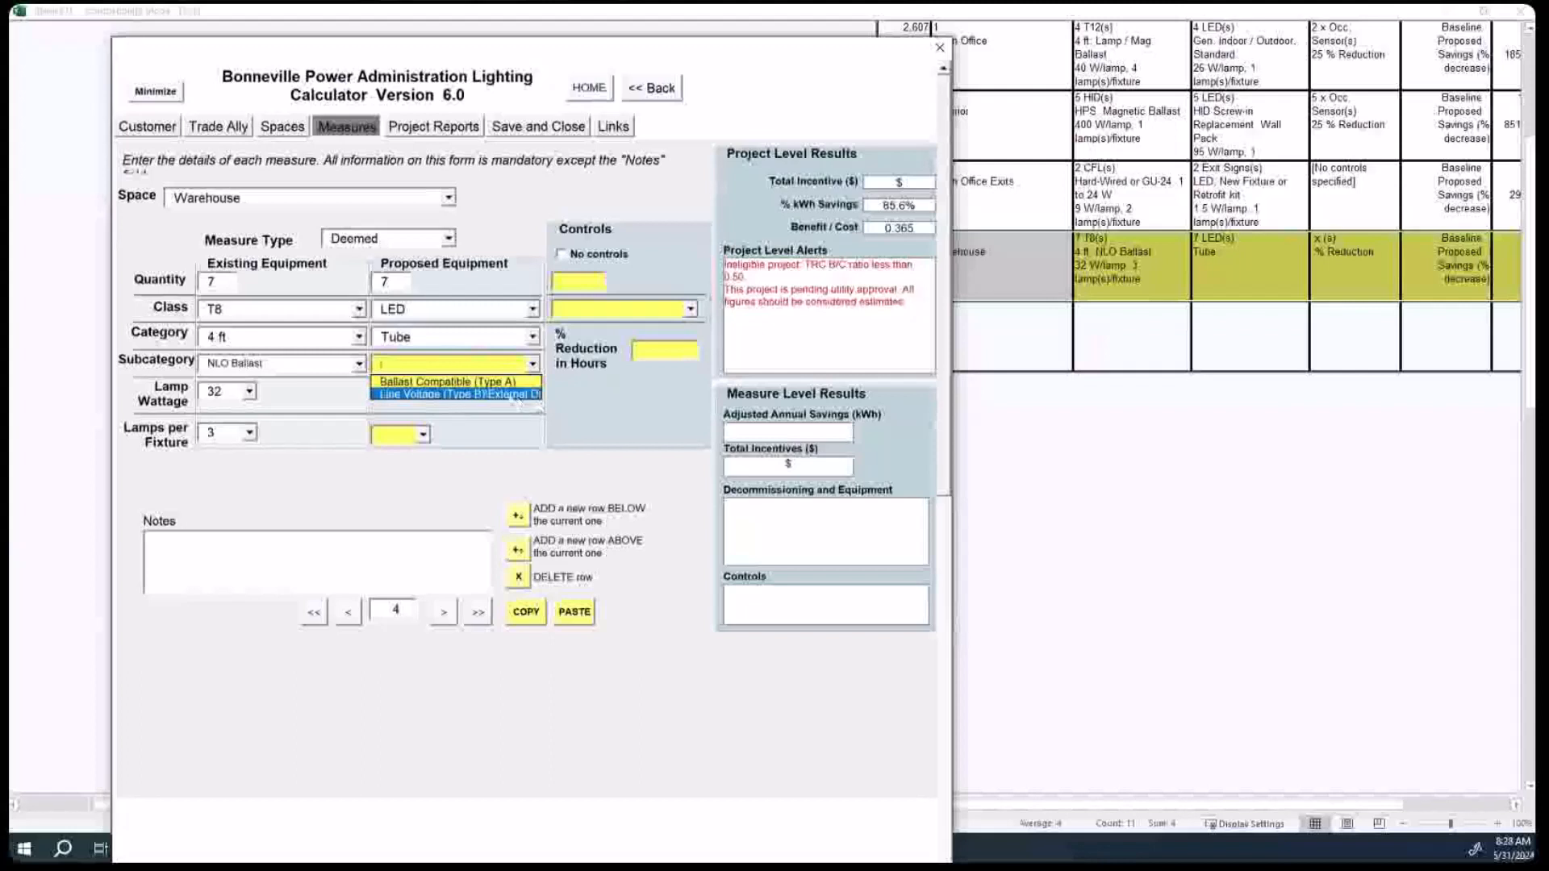
left_click(425, 395)
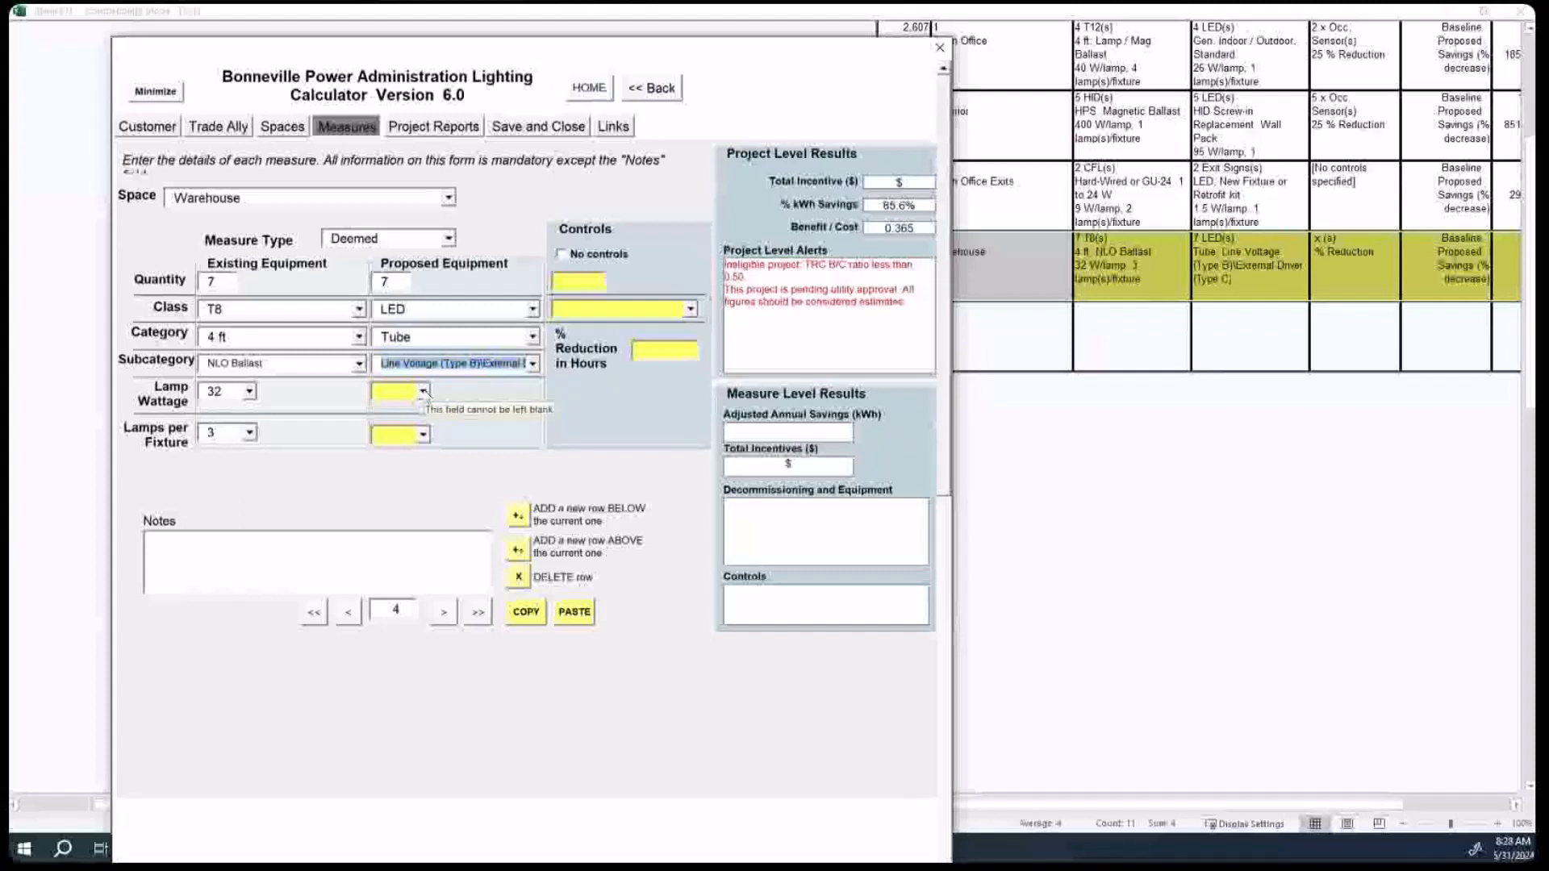
left_click(424, 392)
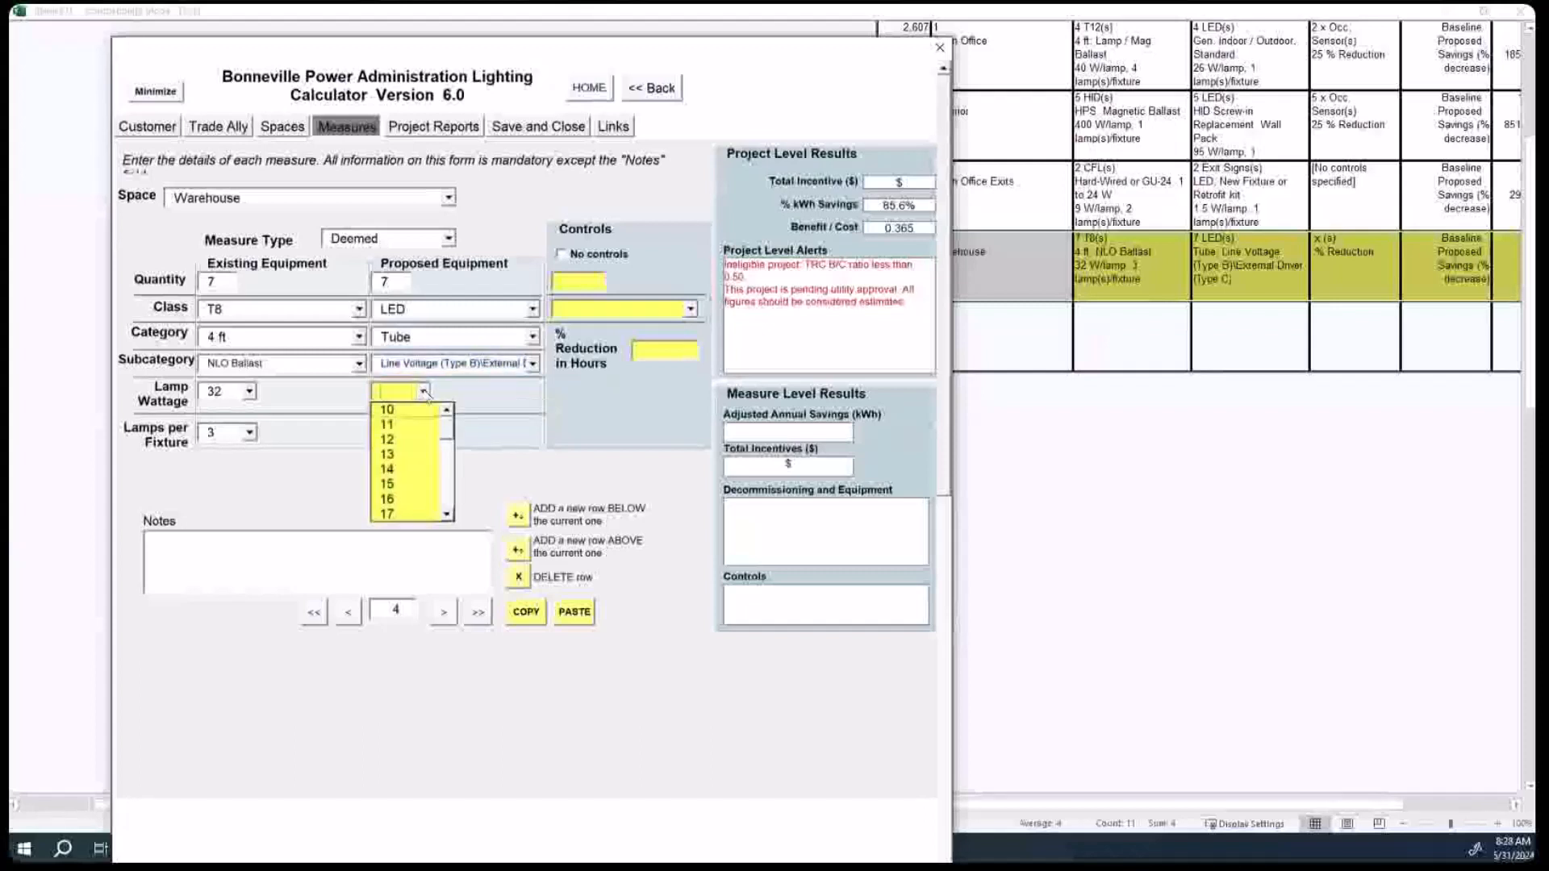
left_click(404, 440)
left_click(422, 435)
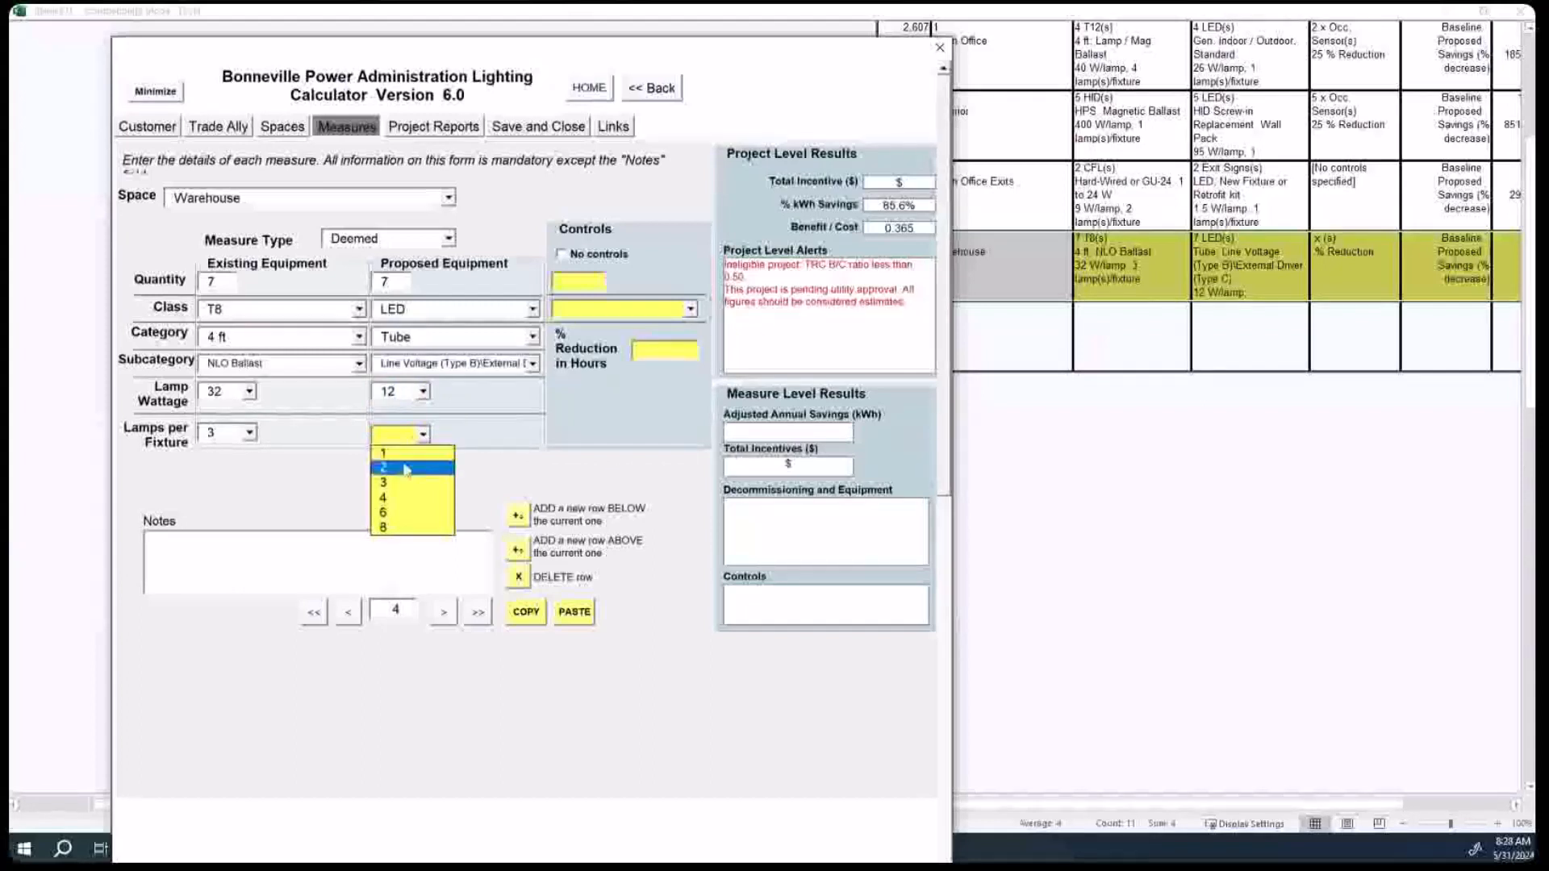
left_click(405, 470)
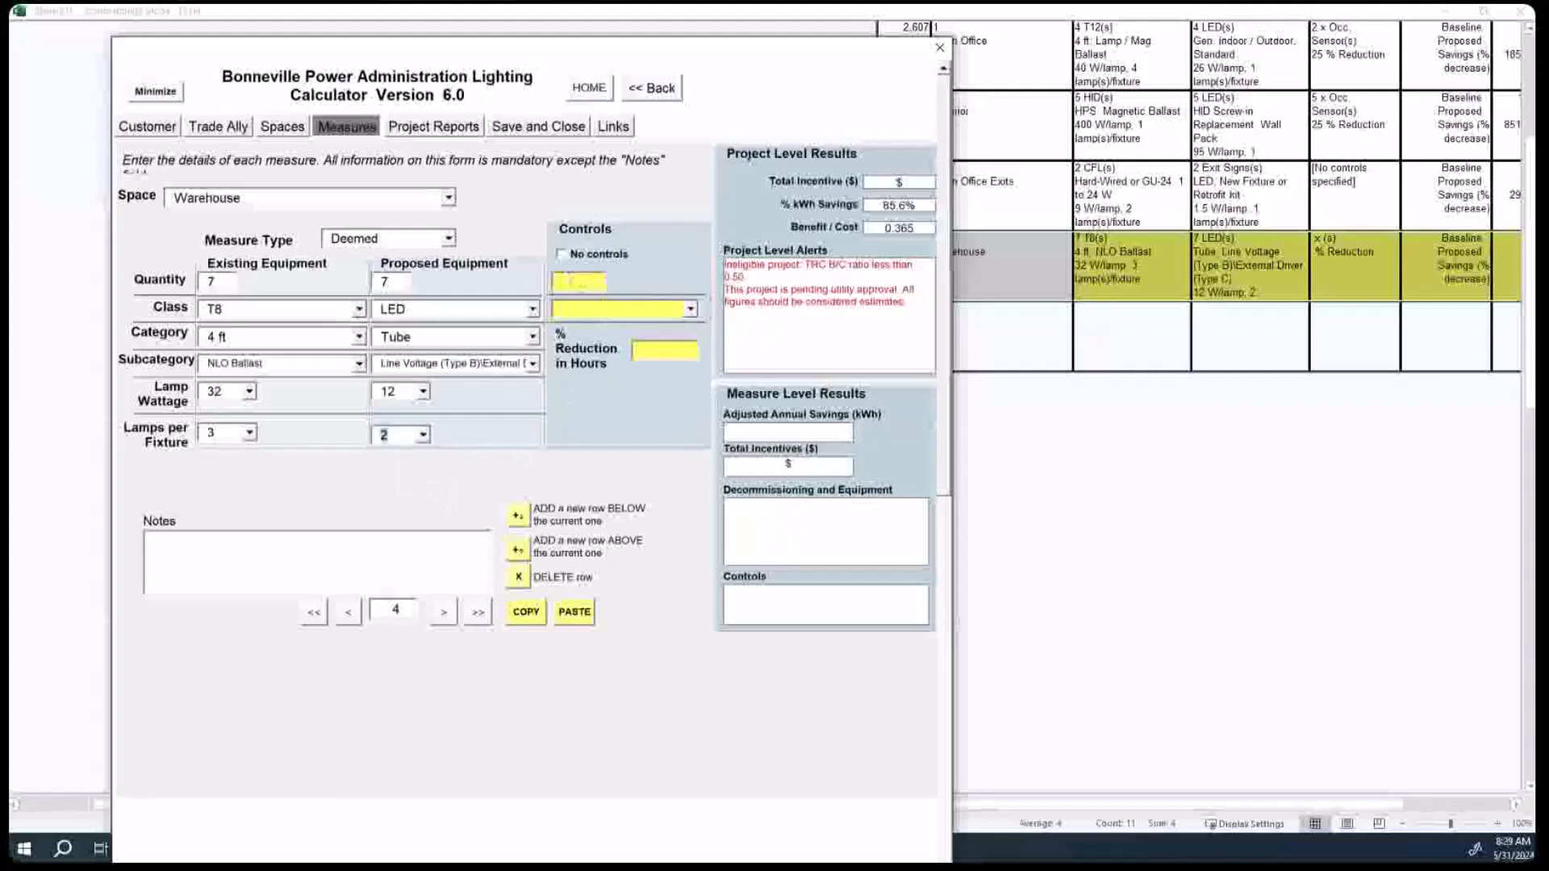
Step: Mark measure 4 as having no controls and try 3 proposed lamps per fixture before restoring 2
left_click(562, 255)
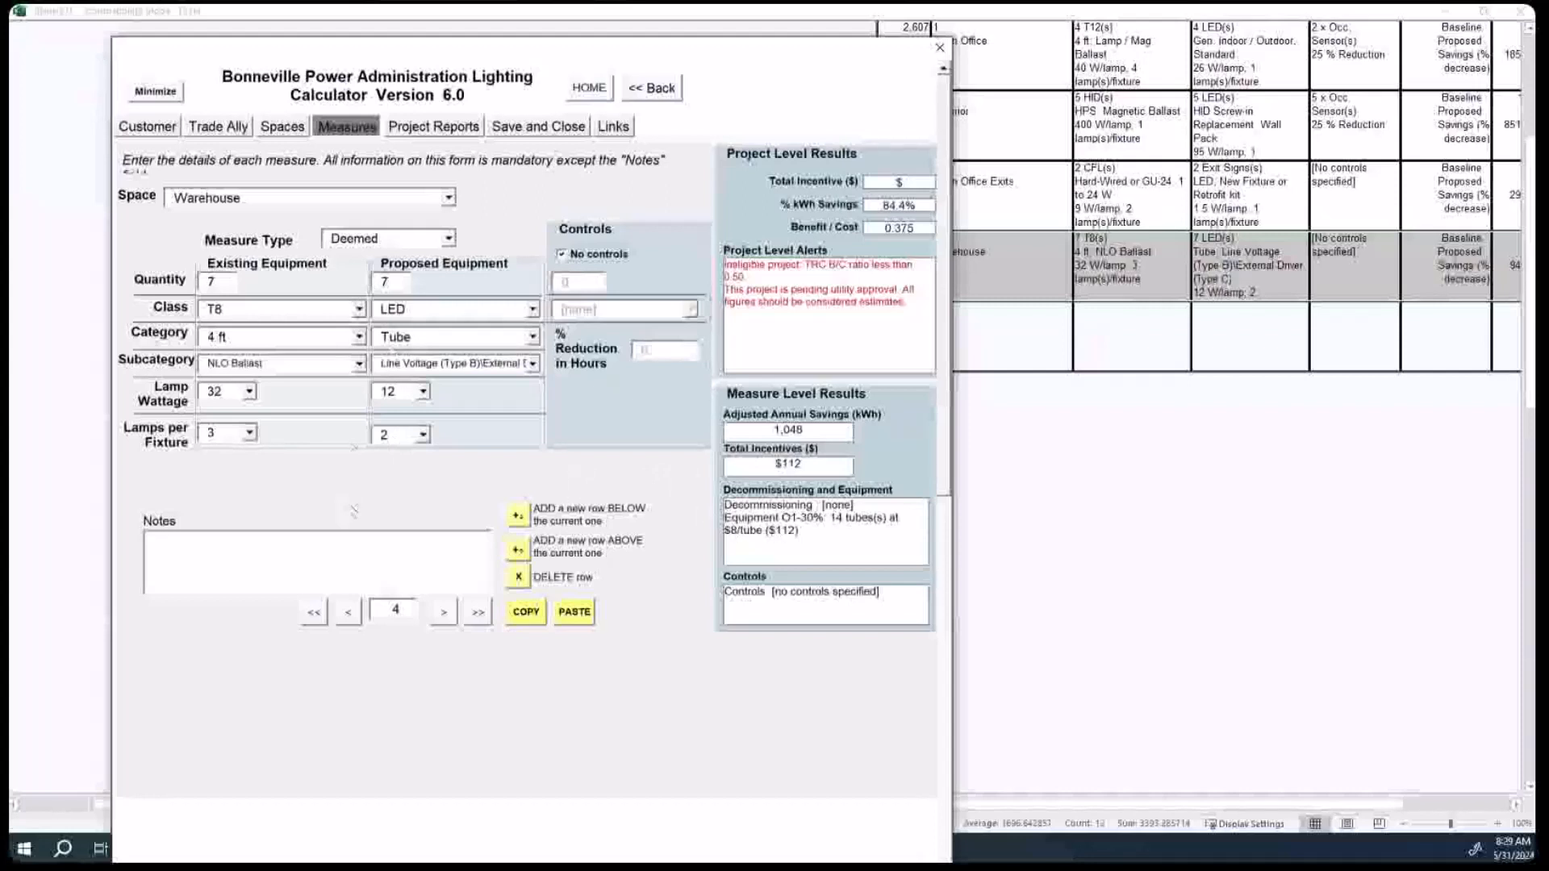
left_click(421, 435)
left_click(396, 483)
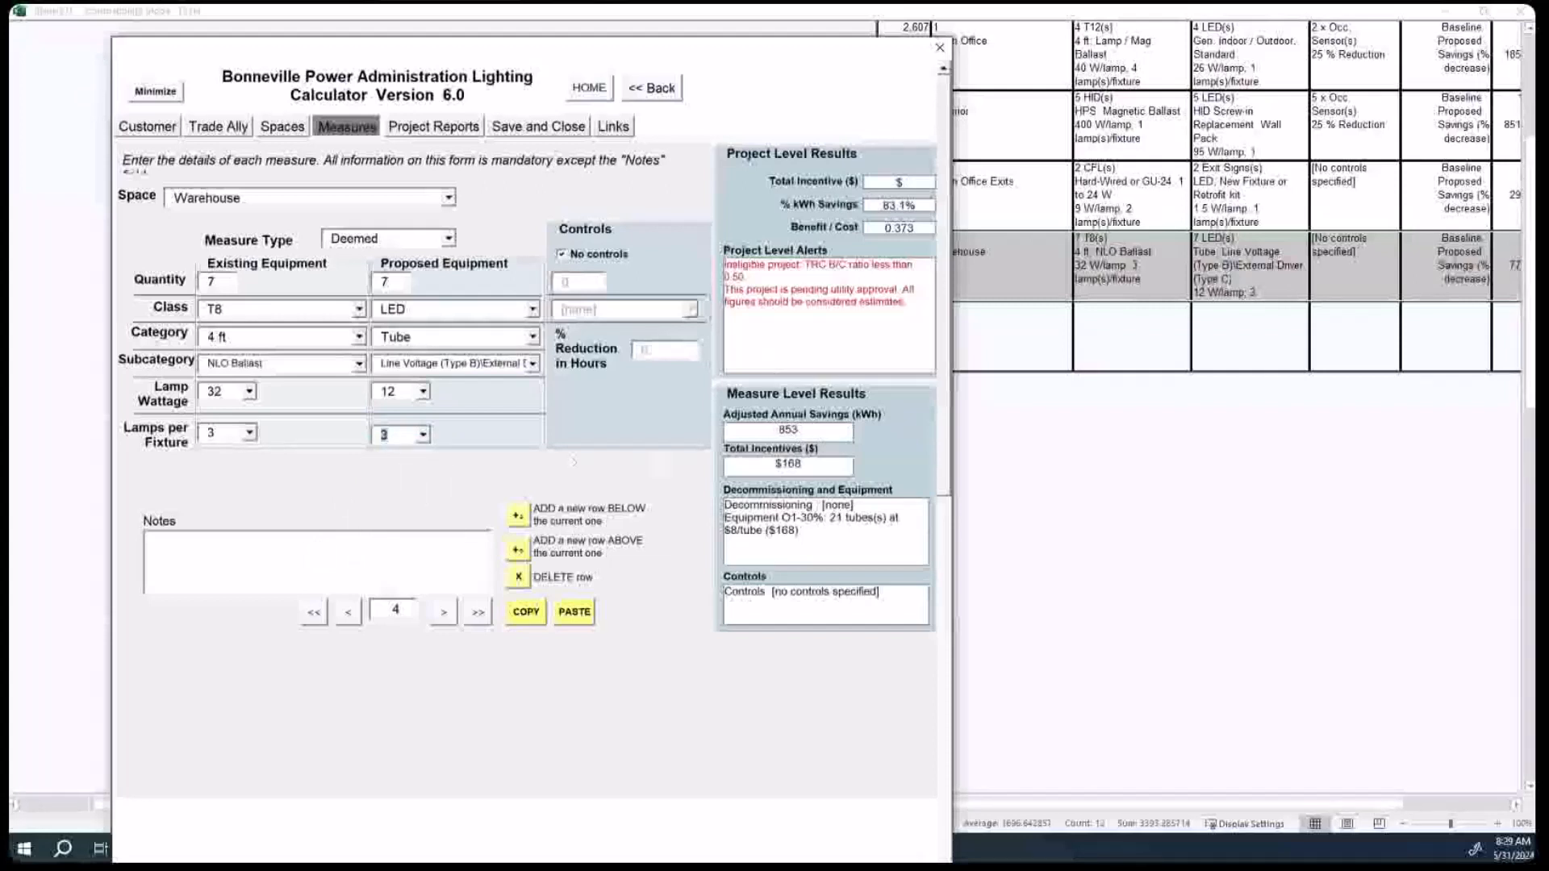
left_click(421, 435)
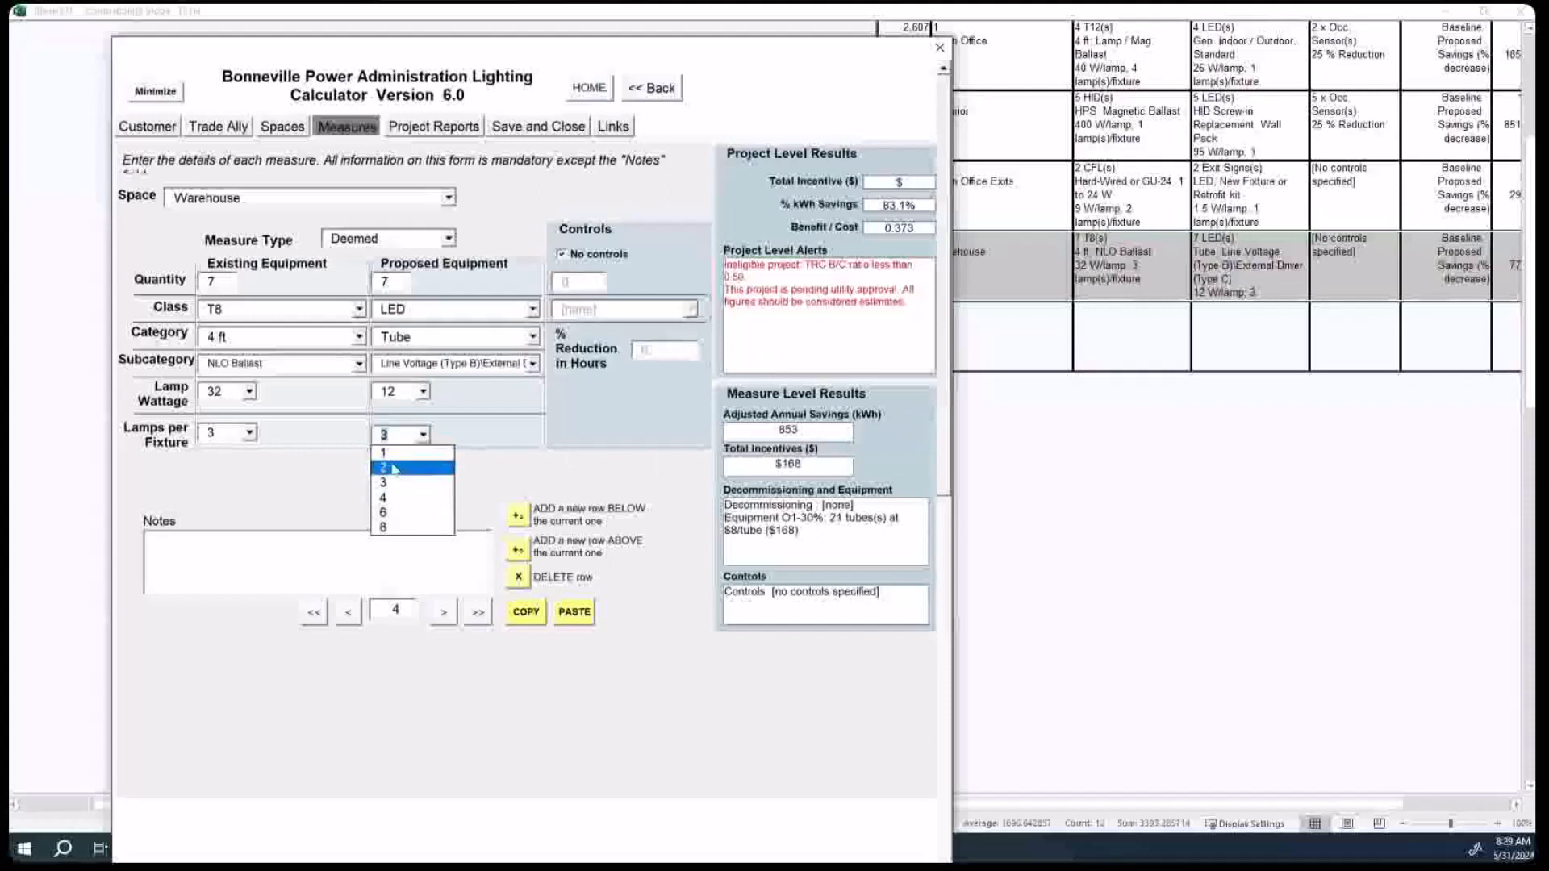
left_click(397, 472)
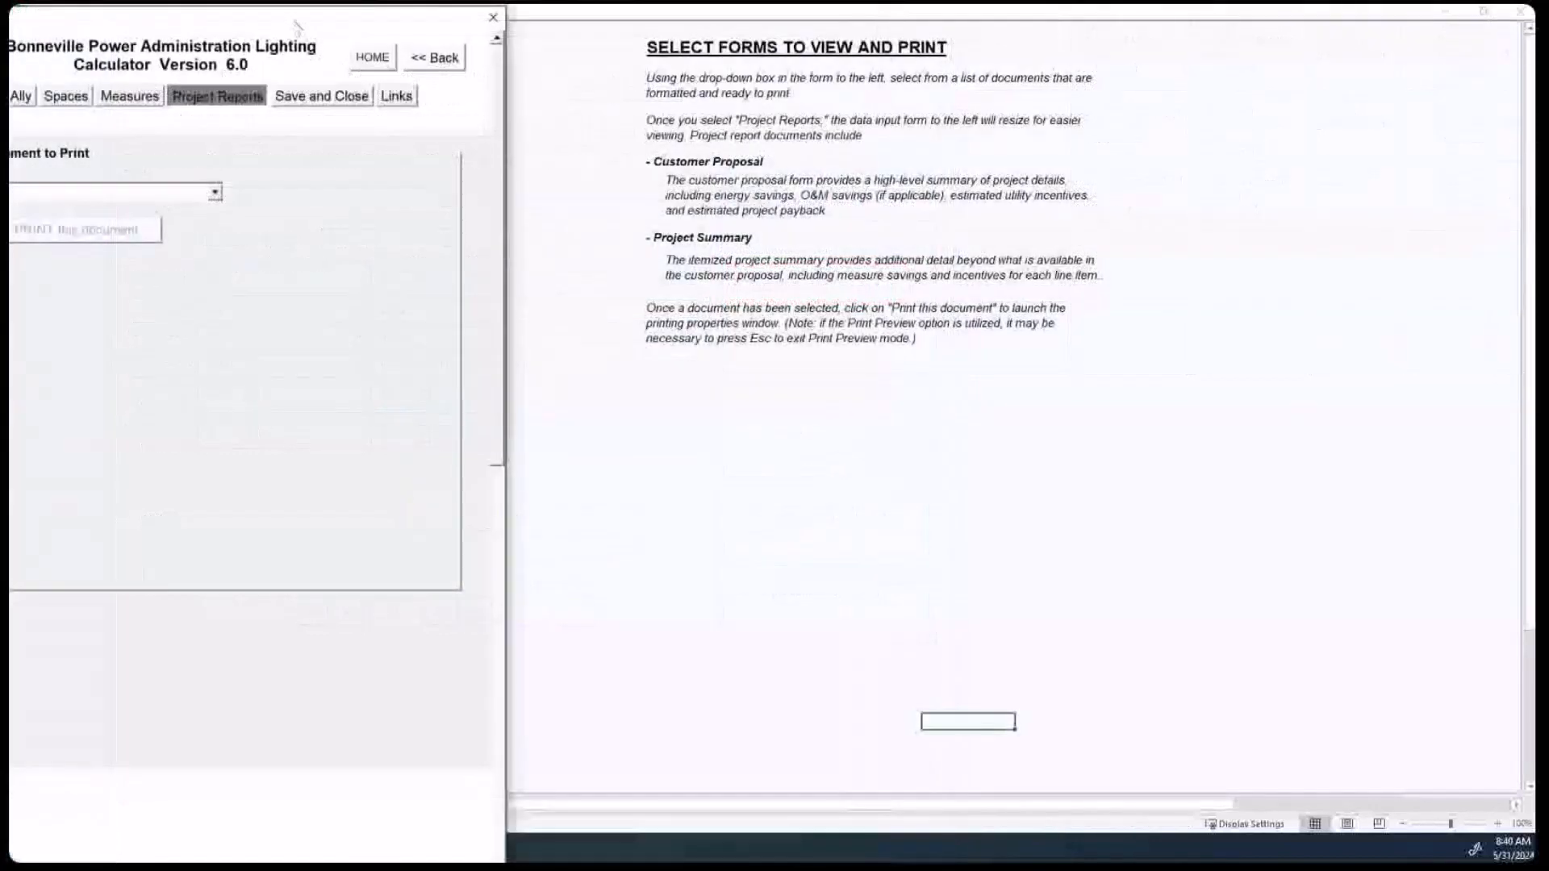
Step: Open the Customer Proposal report and review it from the project overview through the explanation of utility incentive
left_click_drag(297, 24, 463, 30)
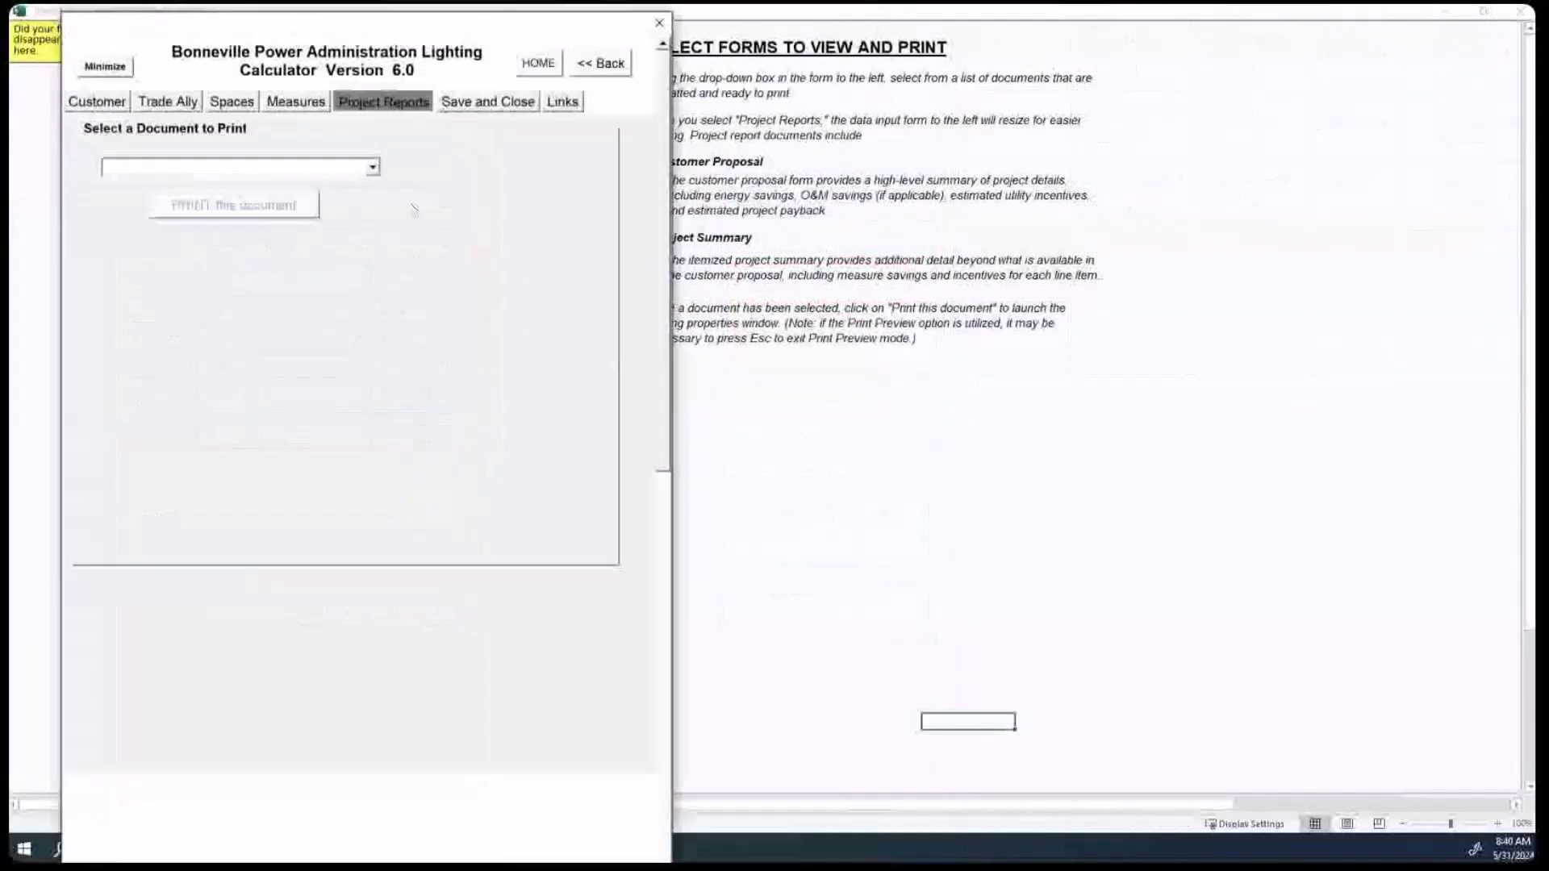
left_click(373, 167)
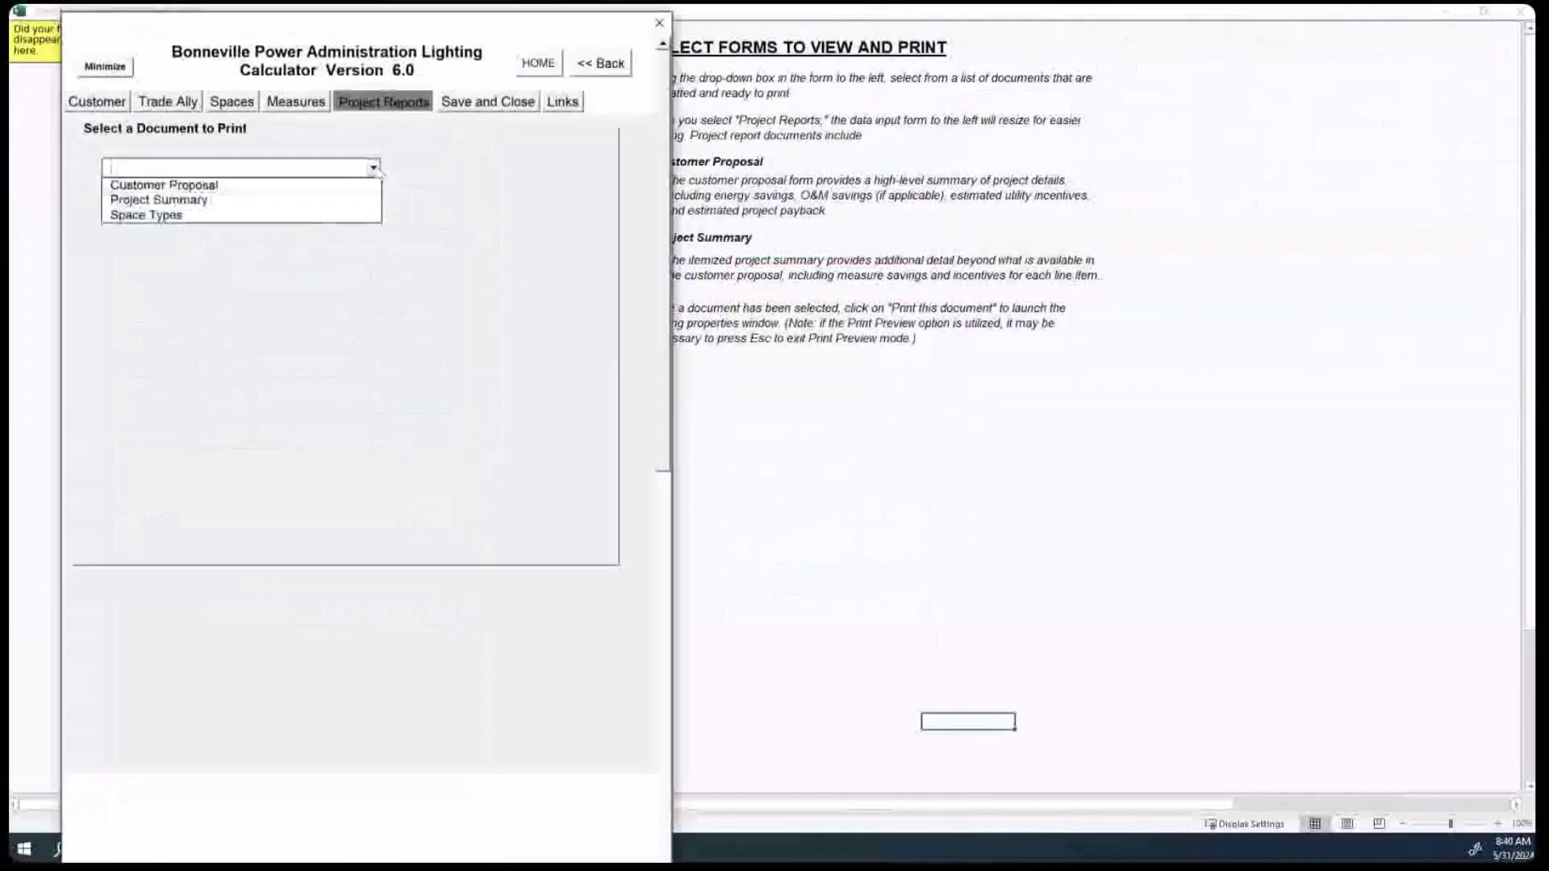
left_click(331, 185)
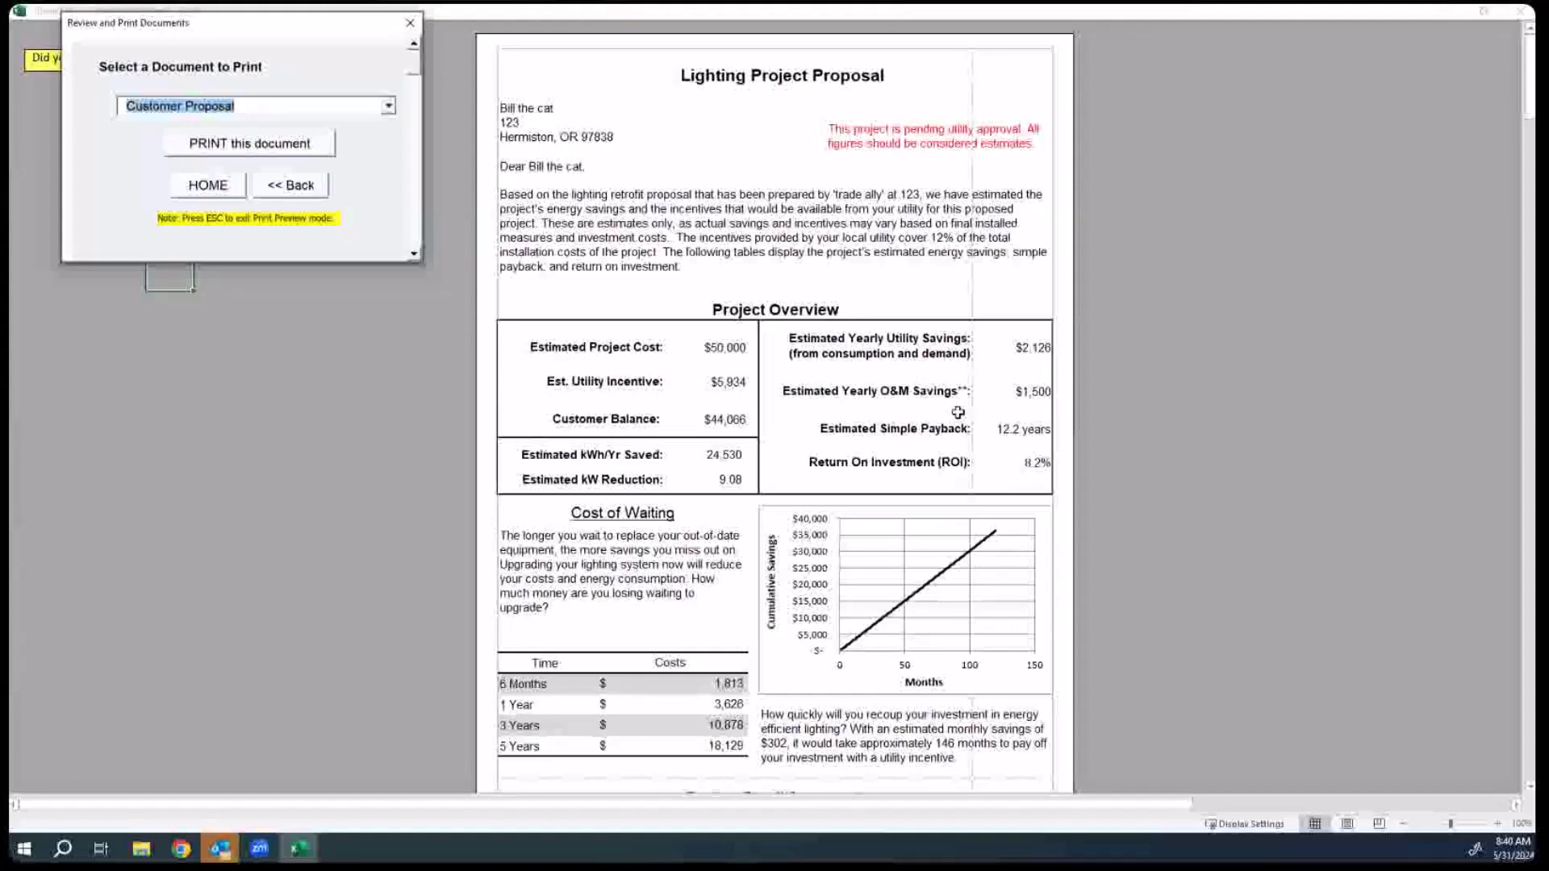
scroll(957, 412, "down", 6)
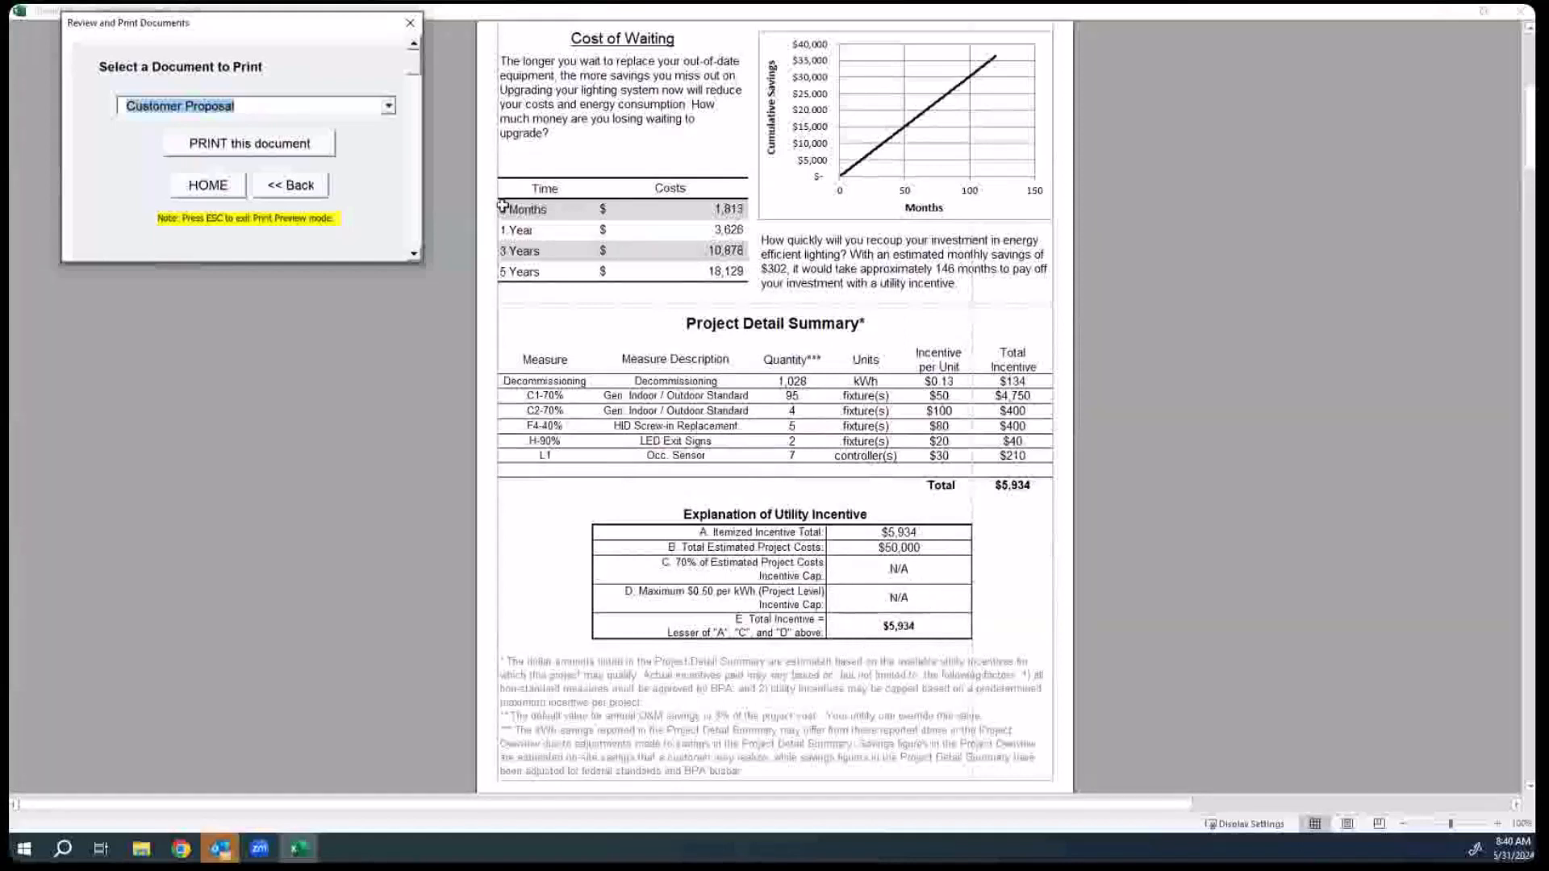
Step: Return to the customer and project information and set the estimated project cost to 150,000
left_click(307, 188)
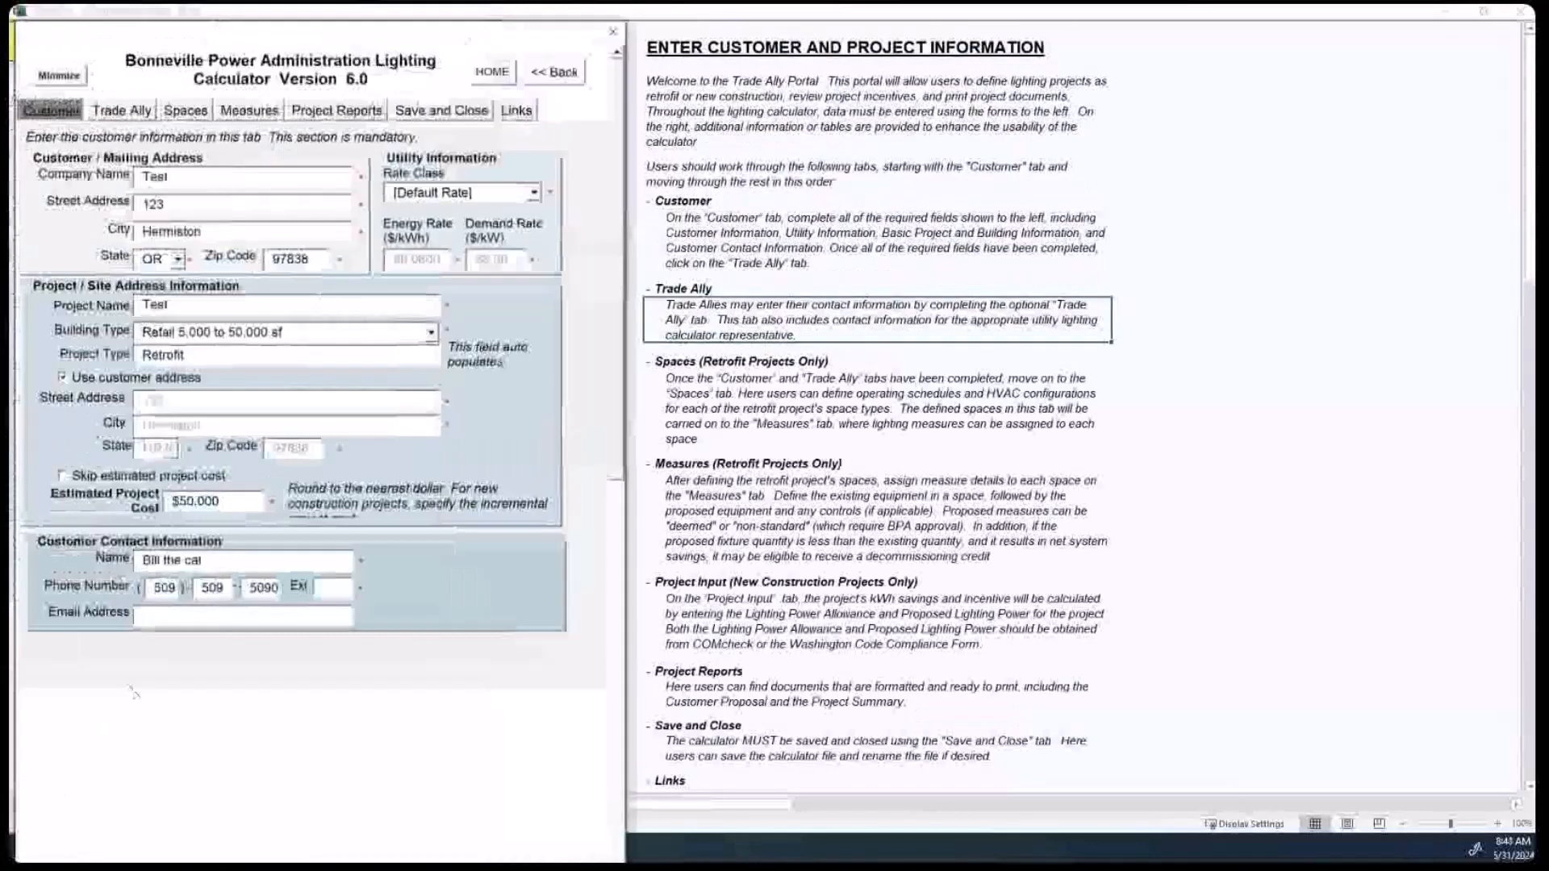
left_click(203, 501)
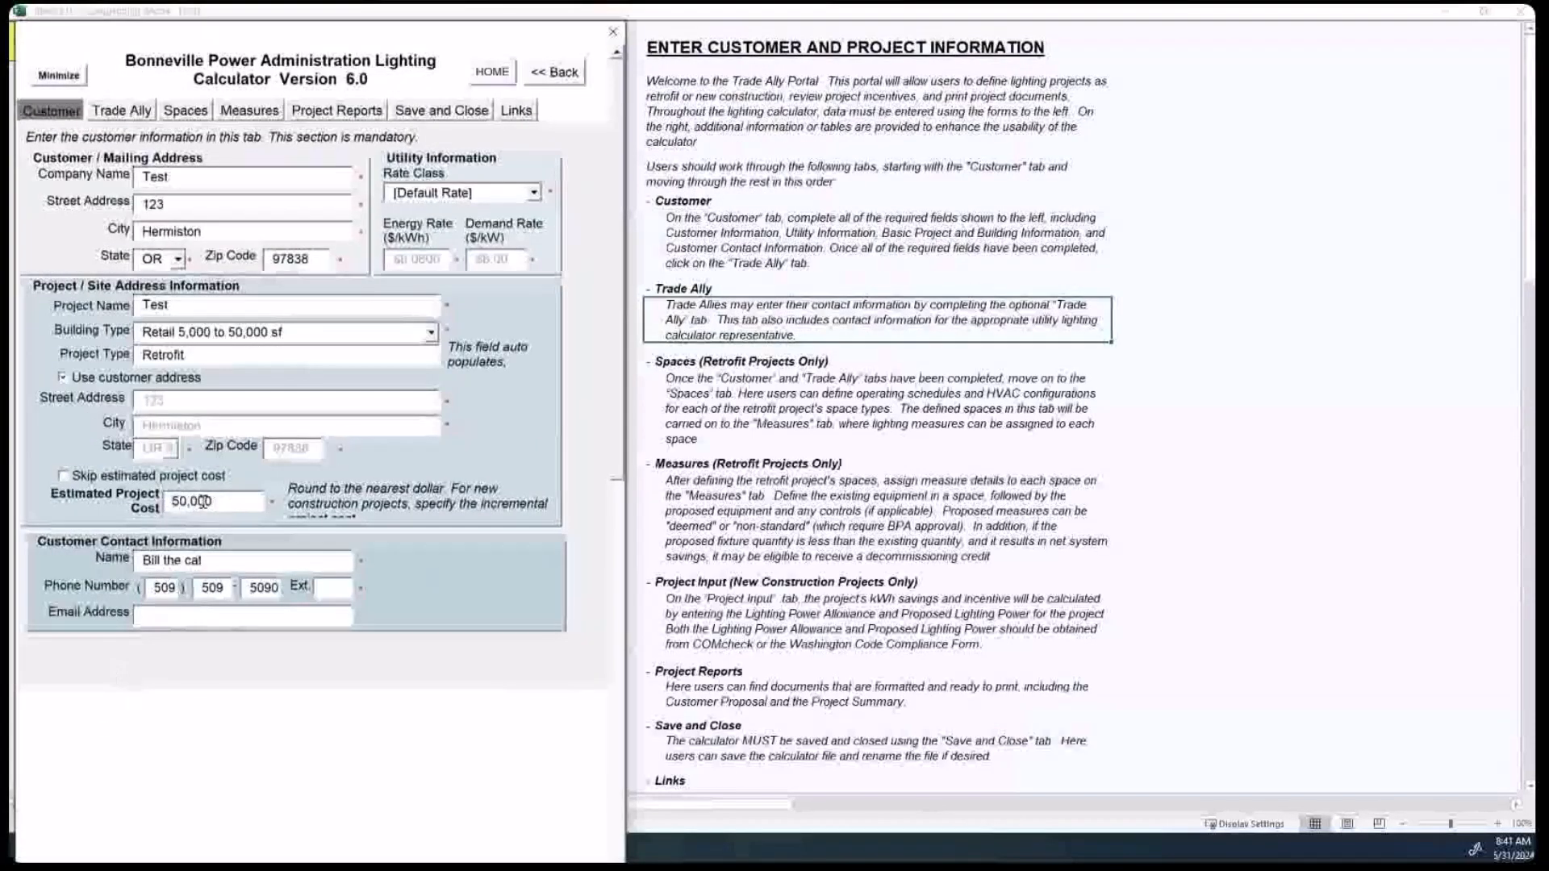
key("Home")
type("1")
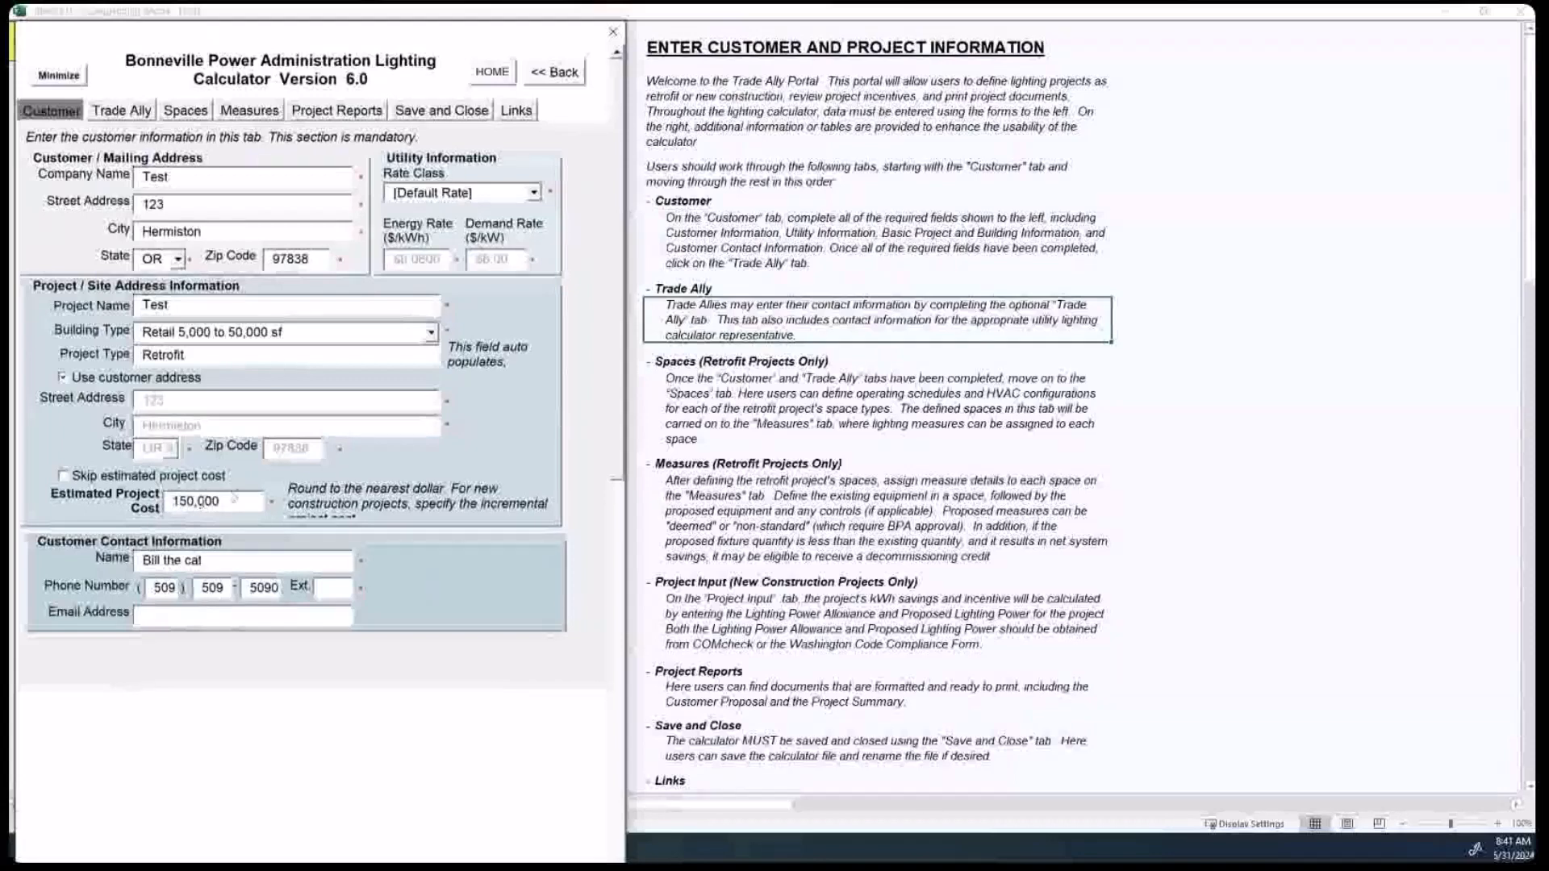
Step: Reopen the Customer Proposal and check how the 150,000 project cost affects the overview and utility incentive
left_click(332, 112)
left_click(156, 177)
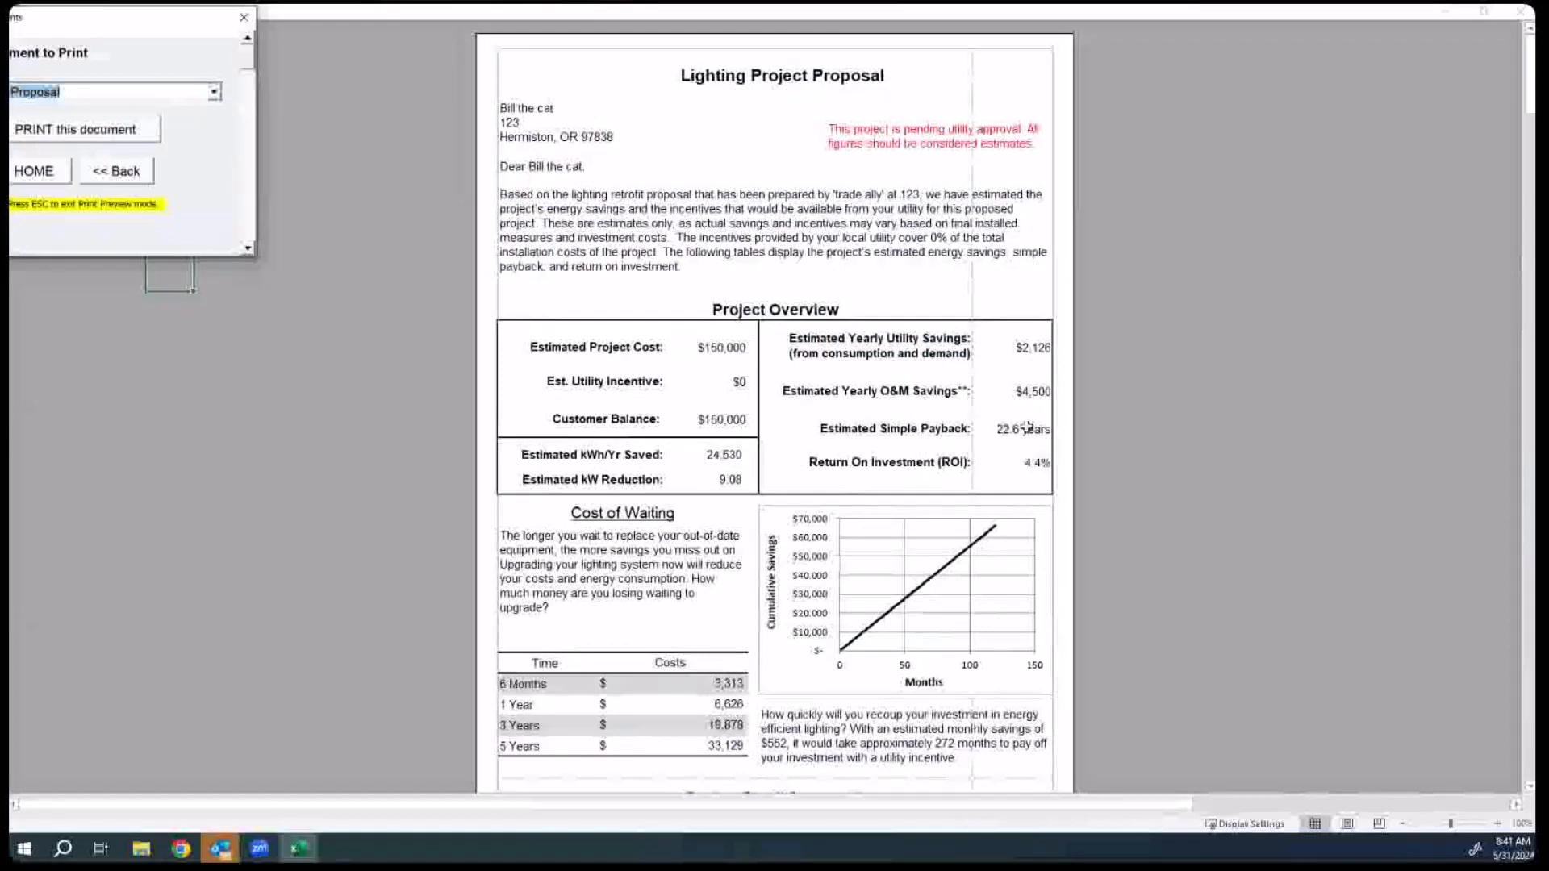
scroll(905, 510, "down", 5)
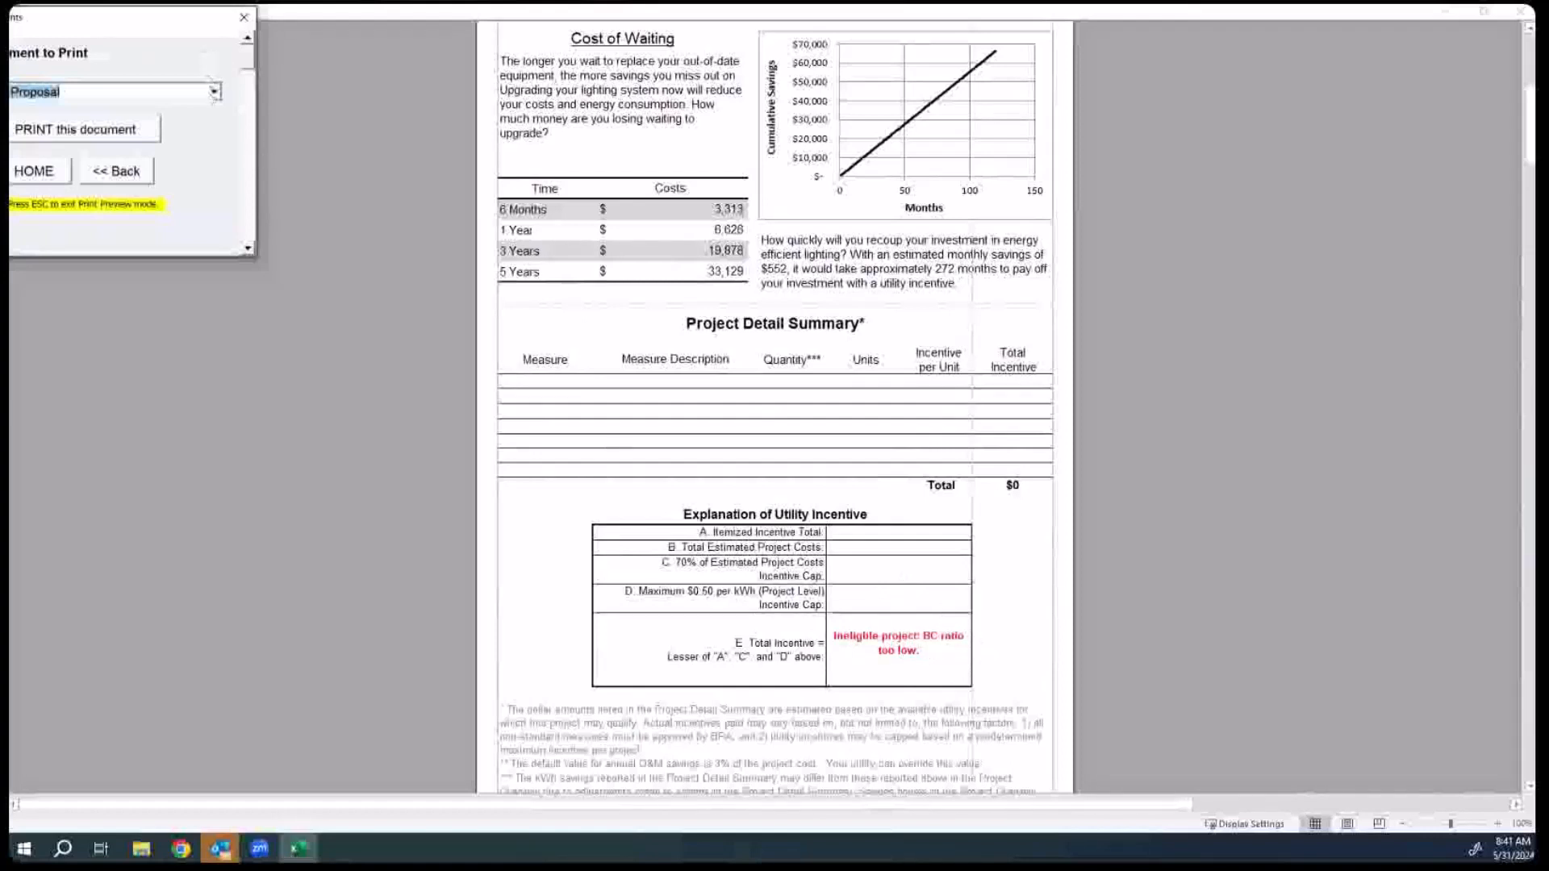
Step: Display the Project Summary report and review its alerts and itemized measures
left_click(214, 91)
left_click(175, 123)
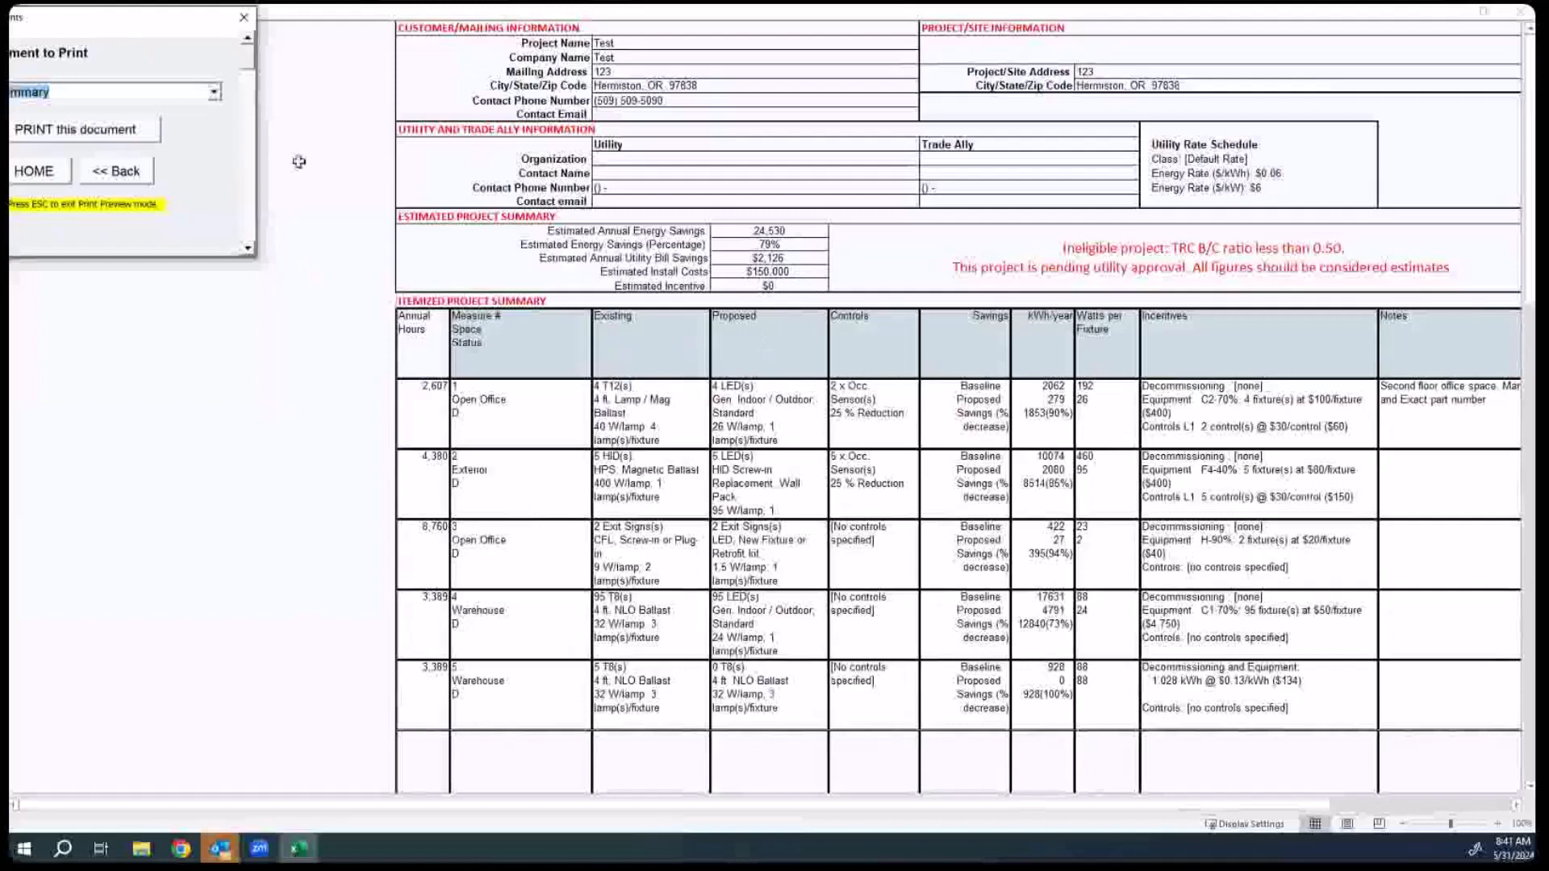
left_click_drag(173, 21, 291, 23)
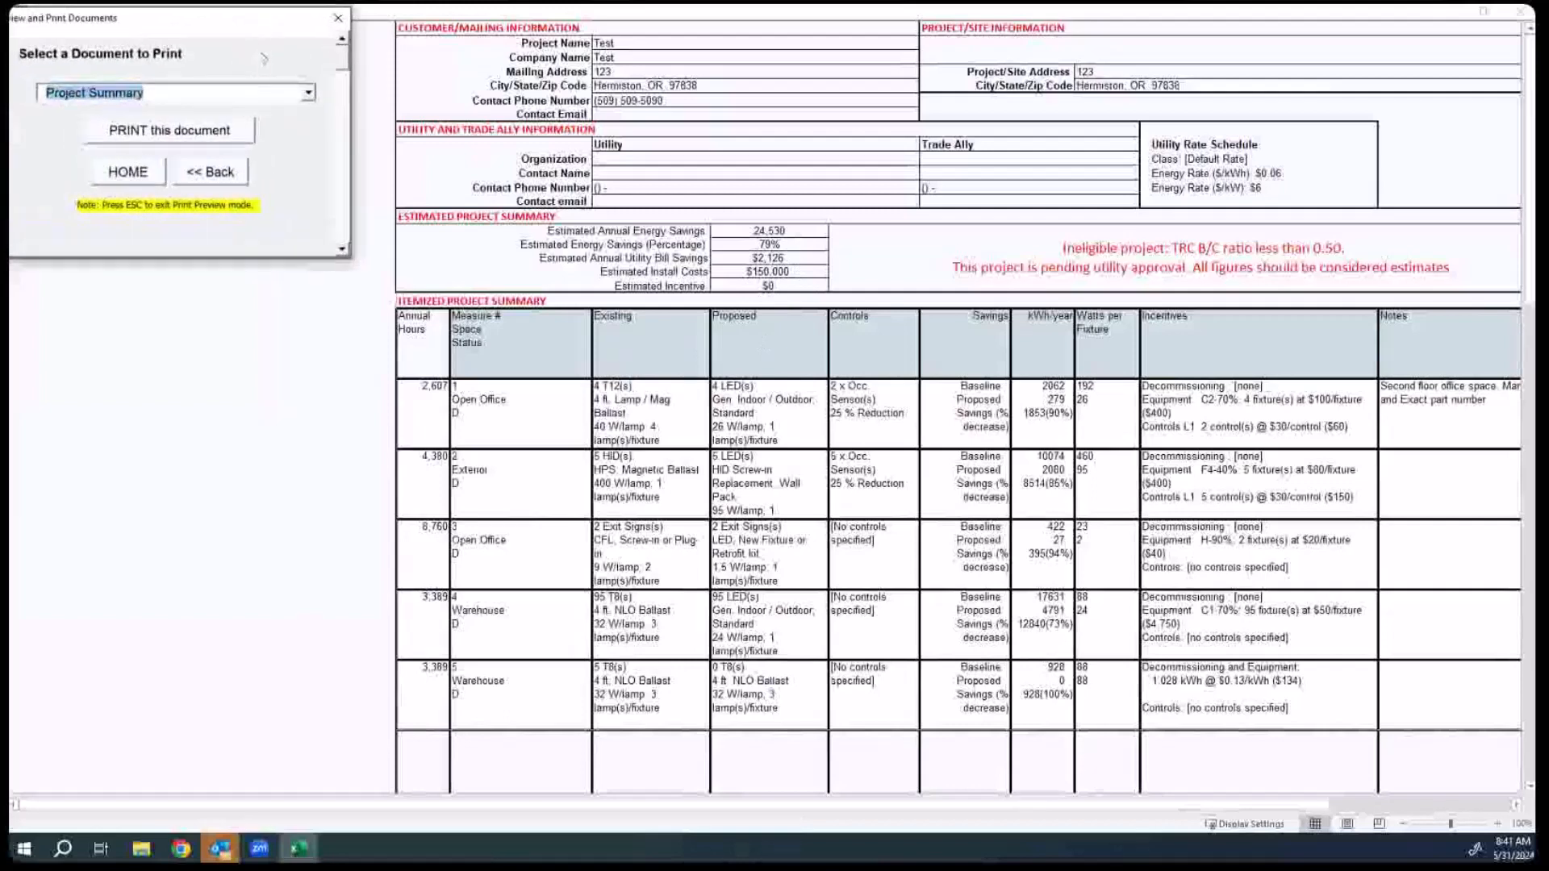
Step: Go back to the customer and project information and set the estimated project cost to $500
left_click(211, 172)
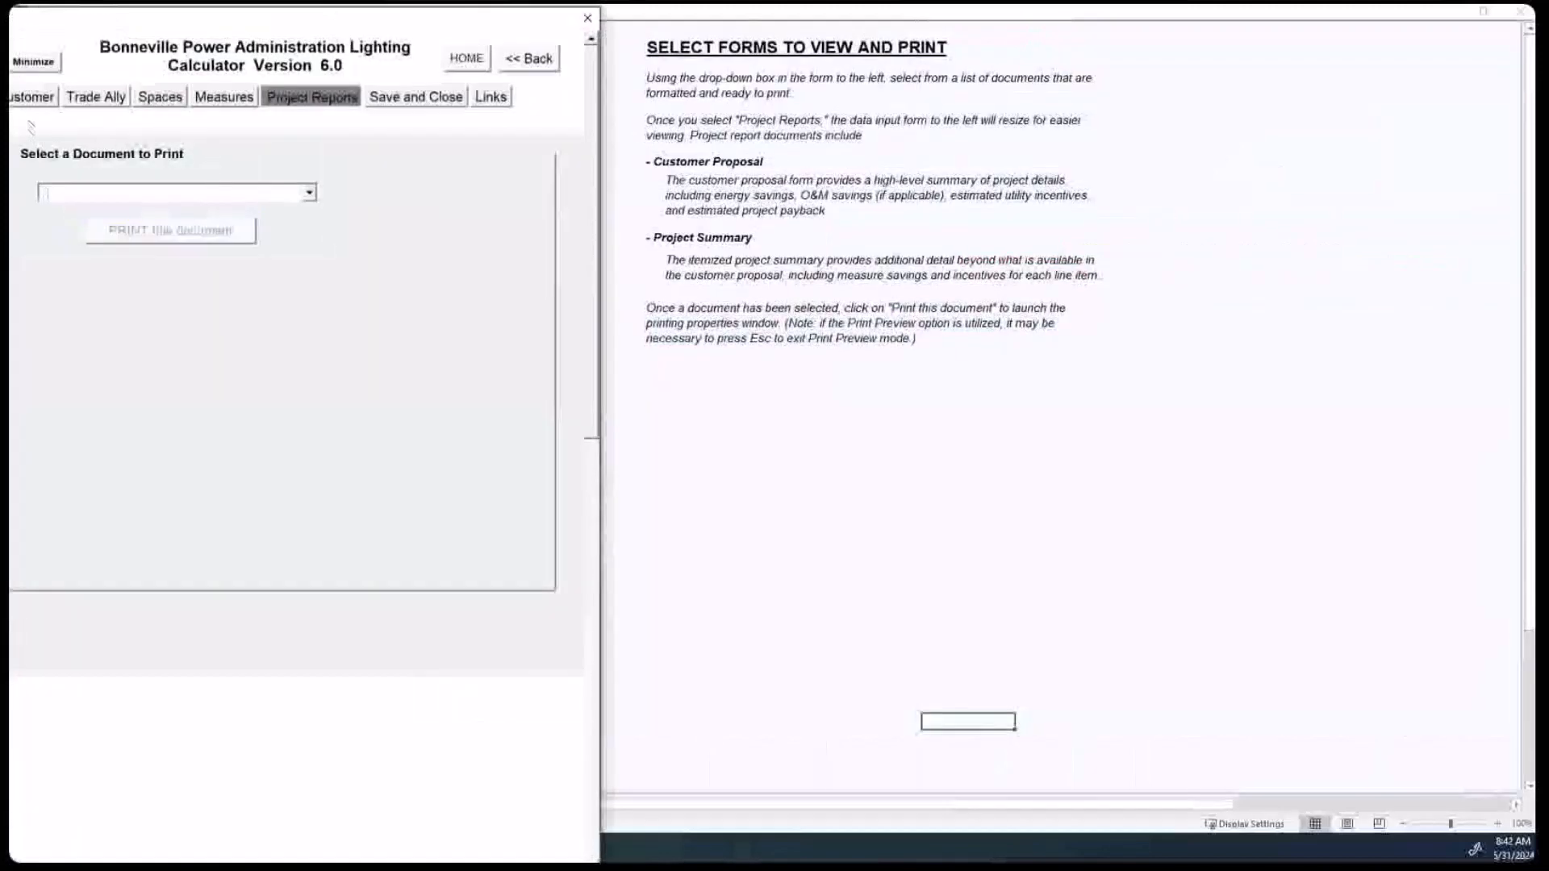
left_click(33, 97)
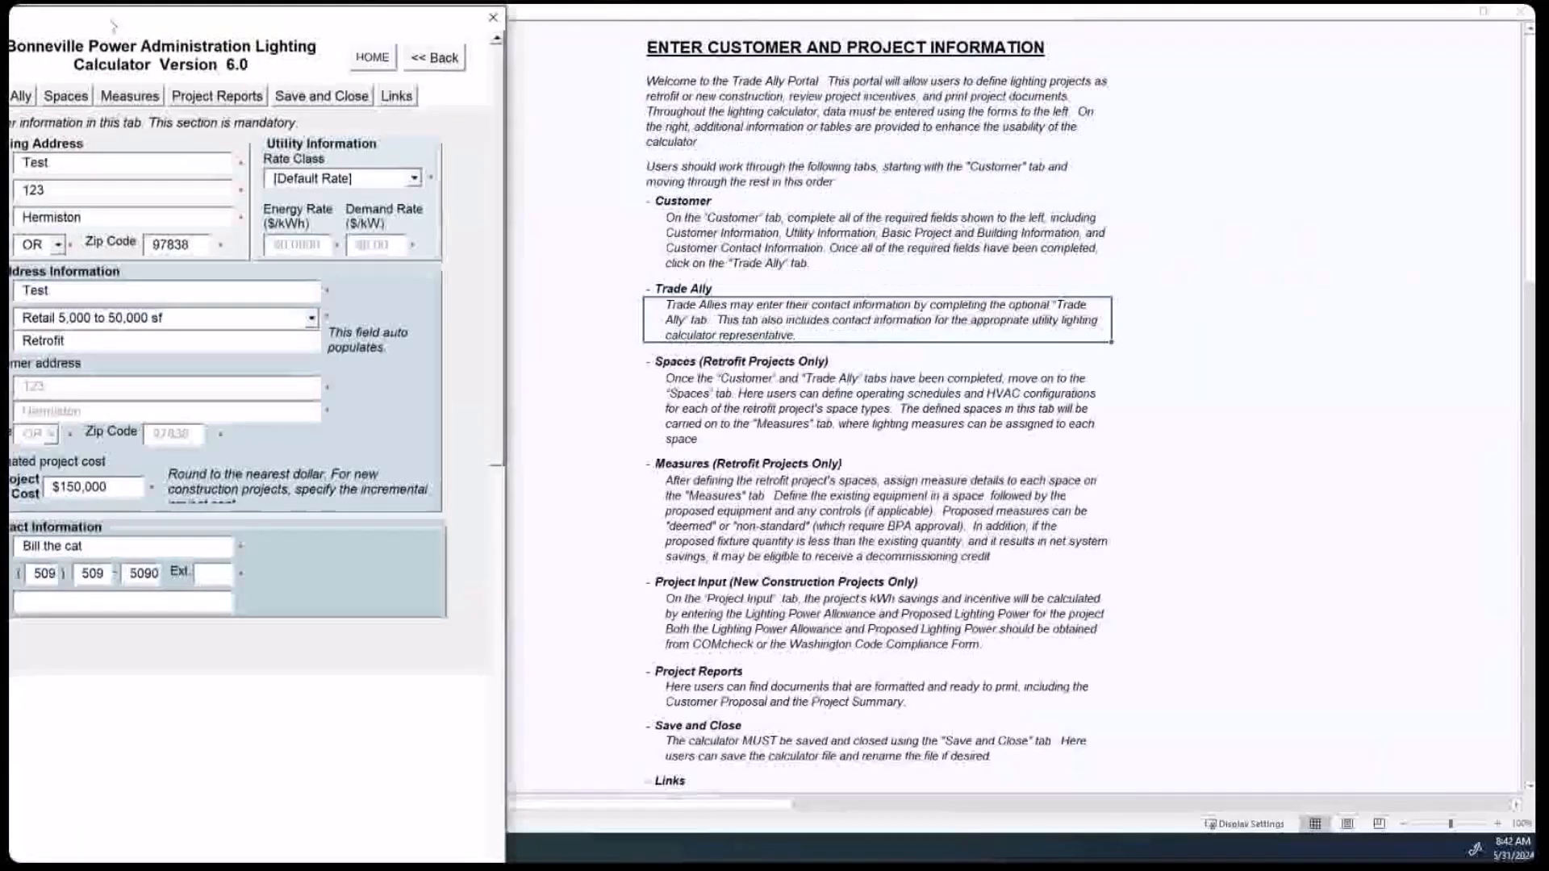
left_click_drag(113, 26, 183, 23)
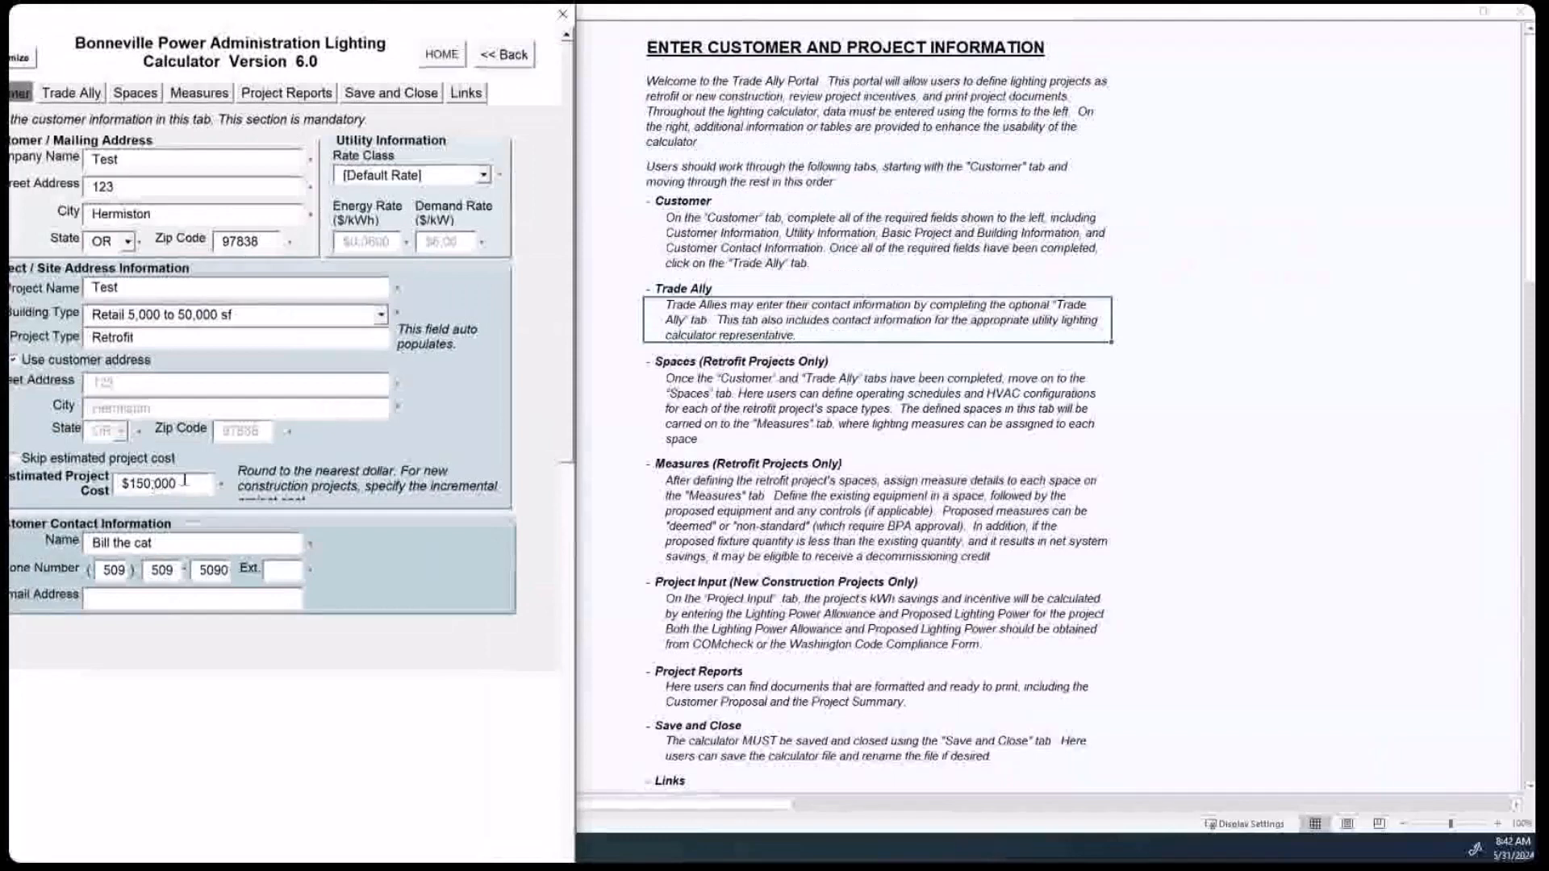
left_click_drag(182, 478, 103, 476)
Step: Check the Project Summary and Customer Proposal reports for the effect of the $500 project cost on the incentive
left_click(250, 93)
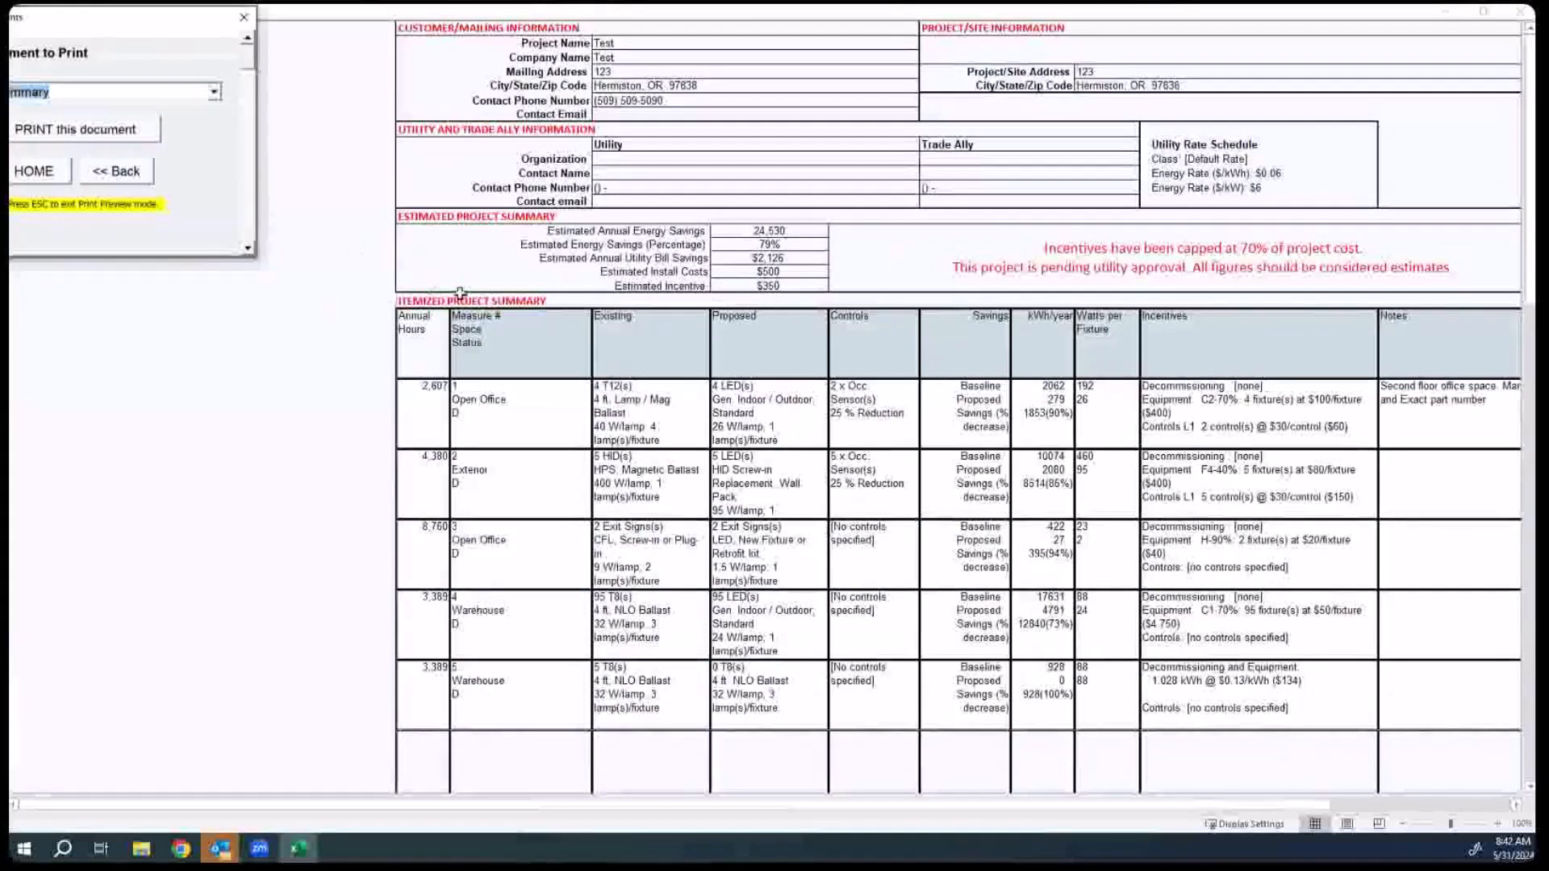
left_click(214, 93)
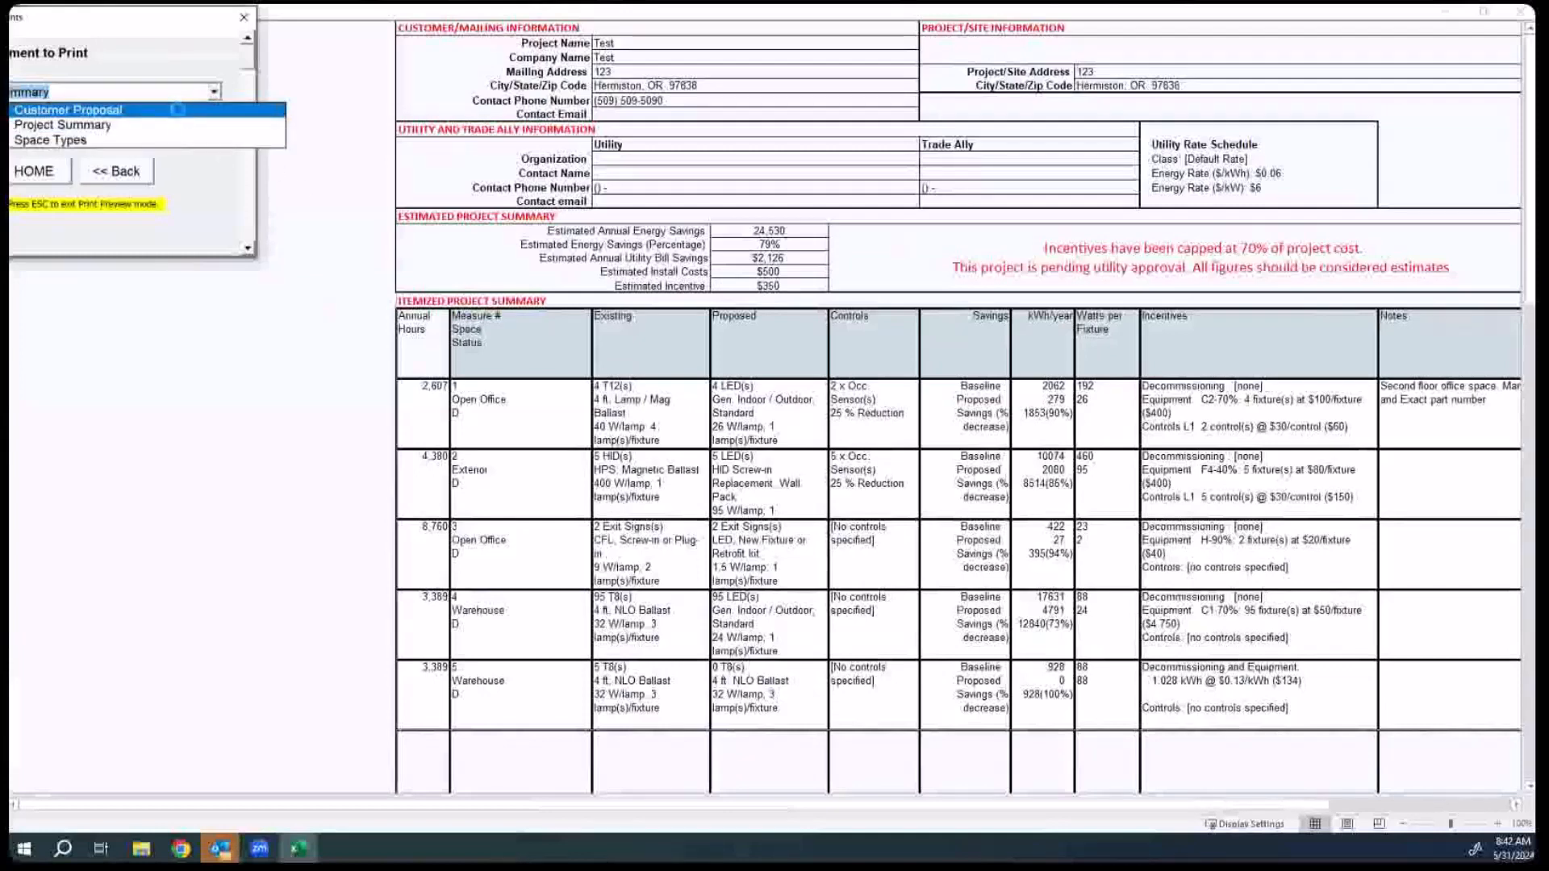
left_click(177, 109)
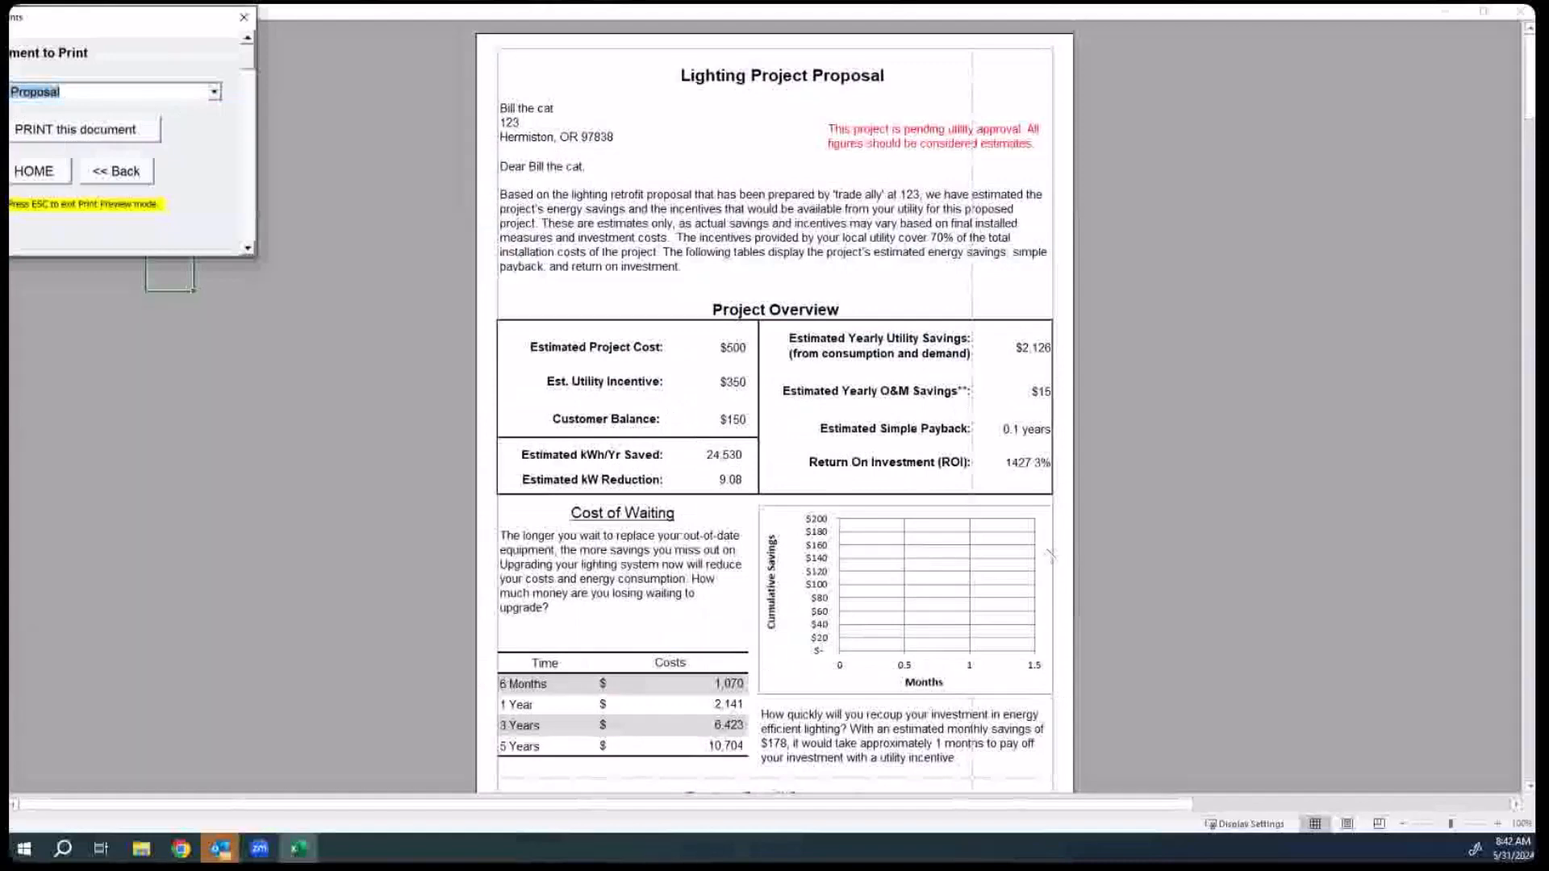
scroll(1046, 549, "down", 5)
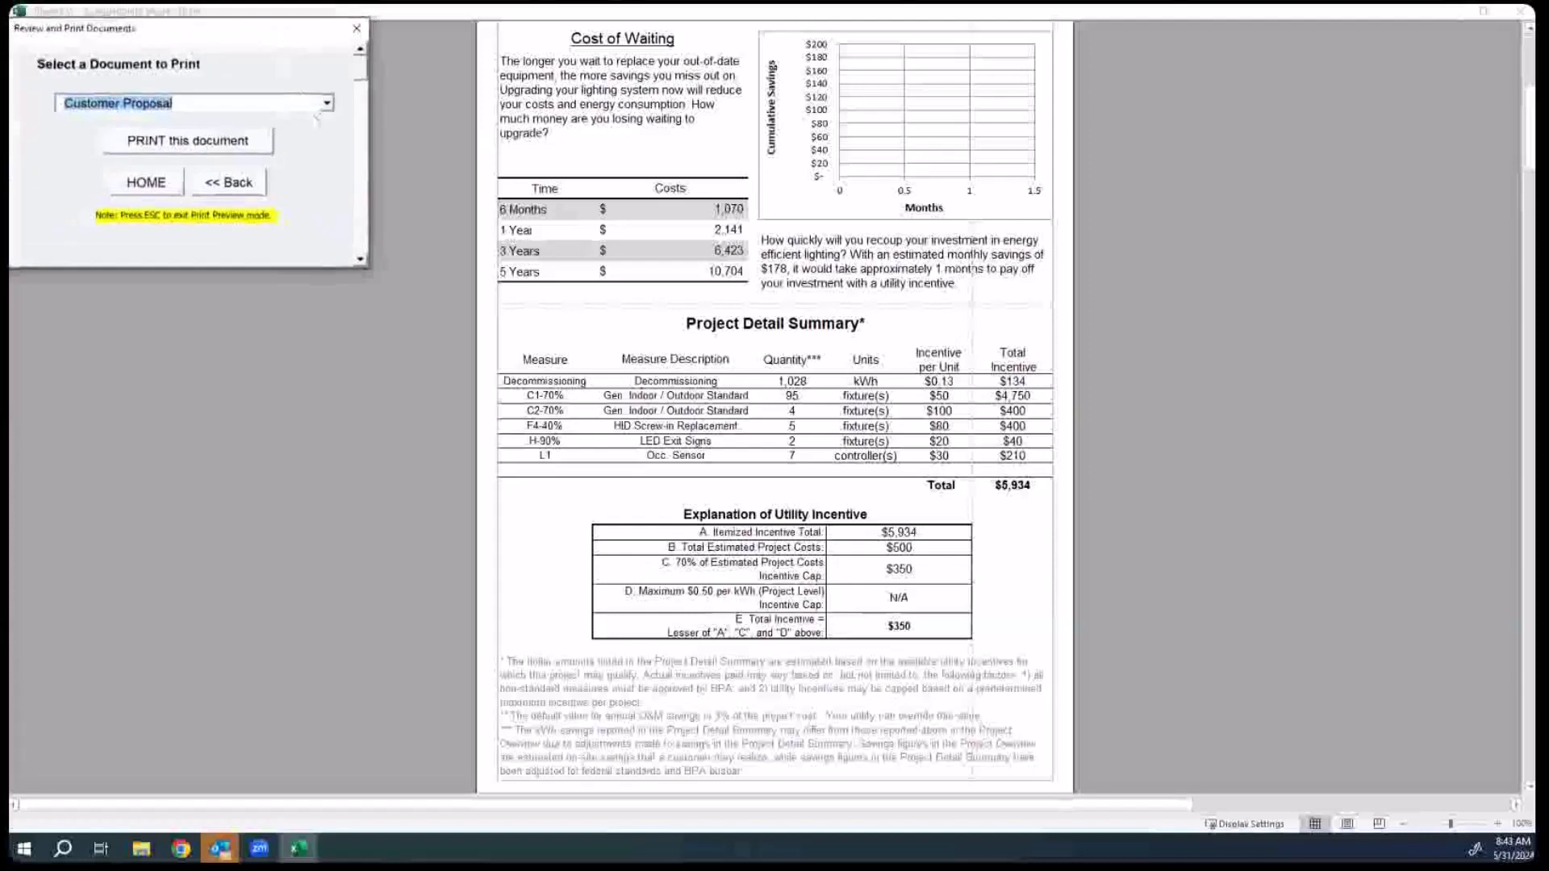
Step: Review the Project Summary again and reread the Customer Proposal's project overview, cost of waiting and detail summary
left_click(327, 102)
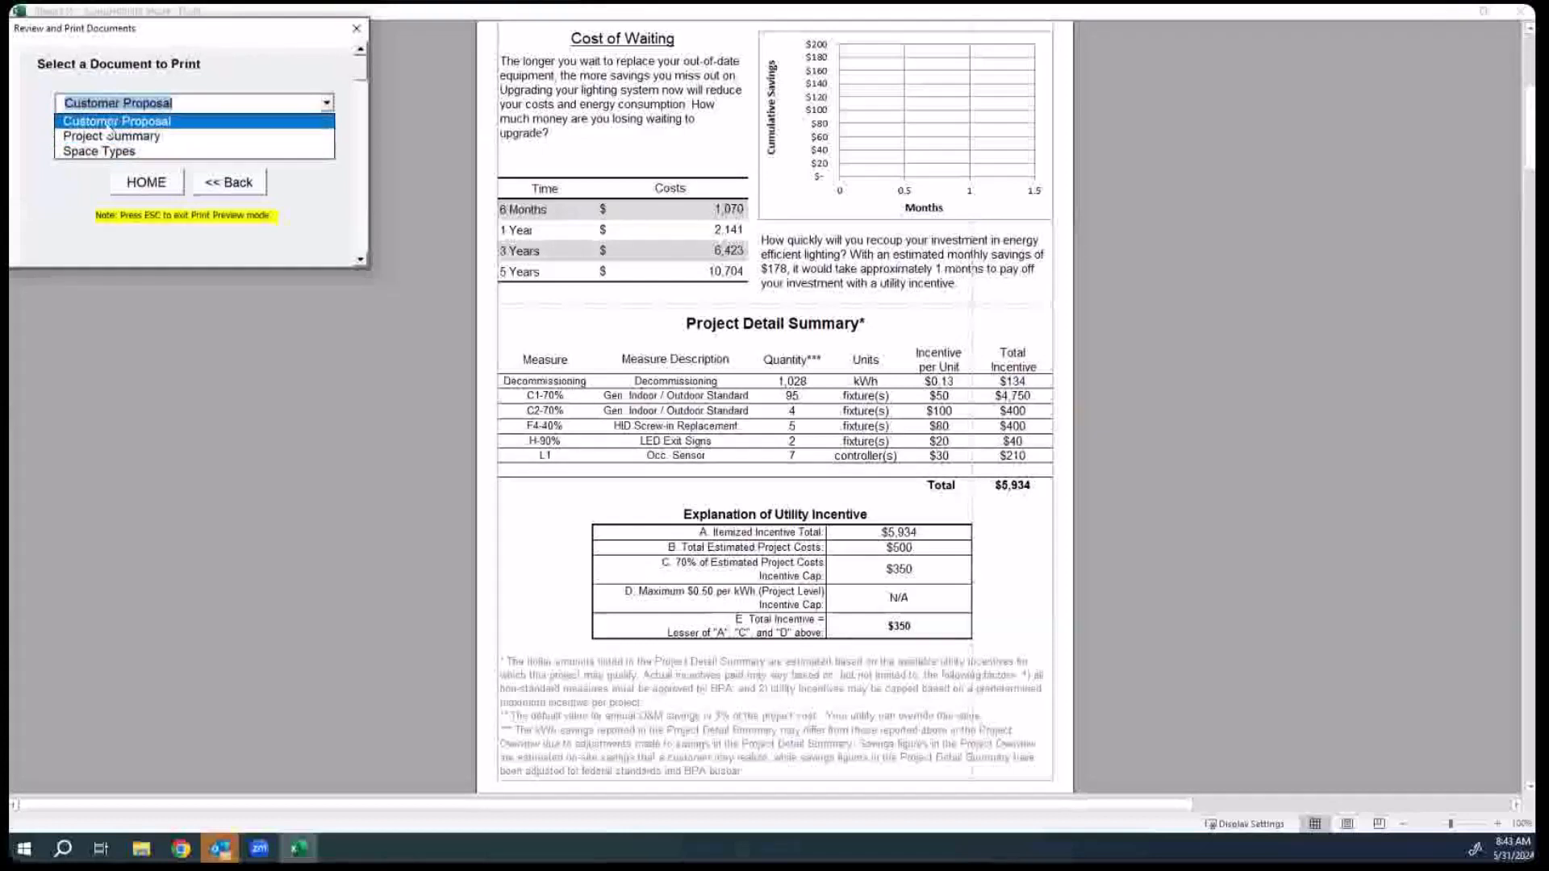
left_click(122, 136)
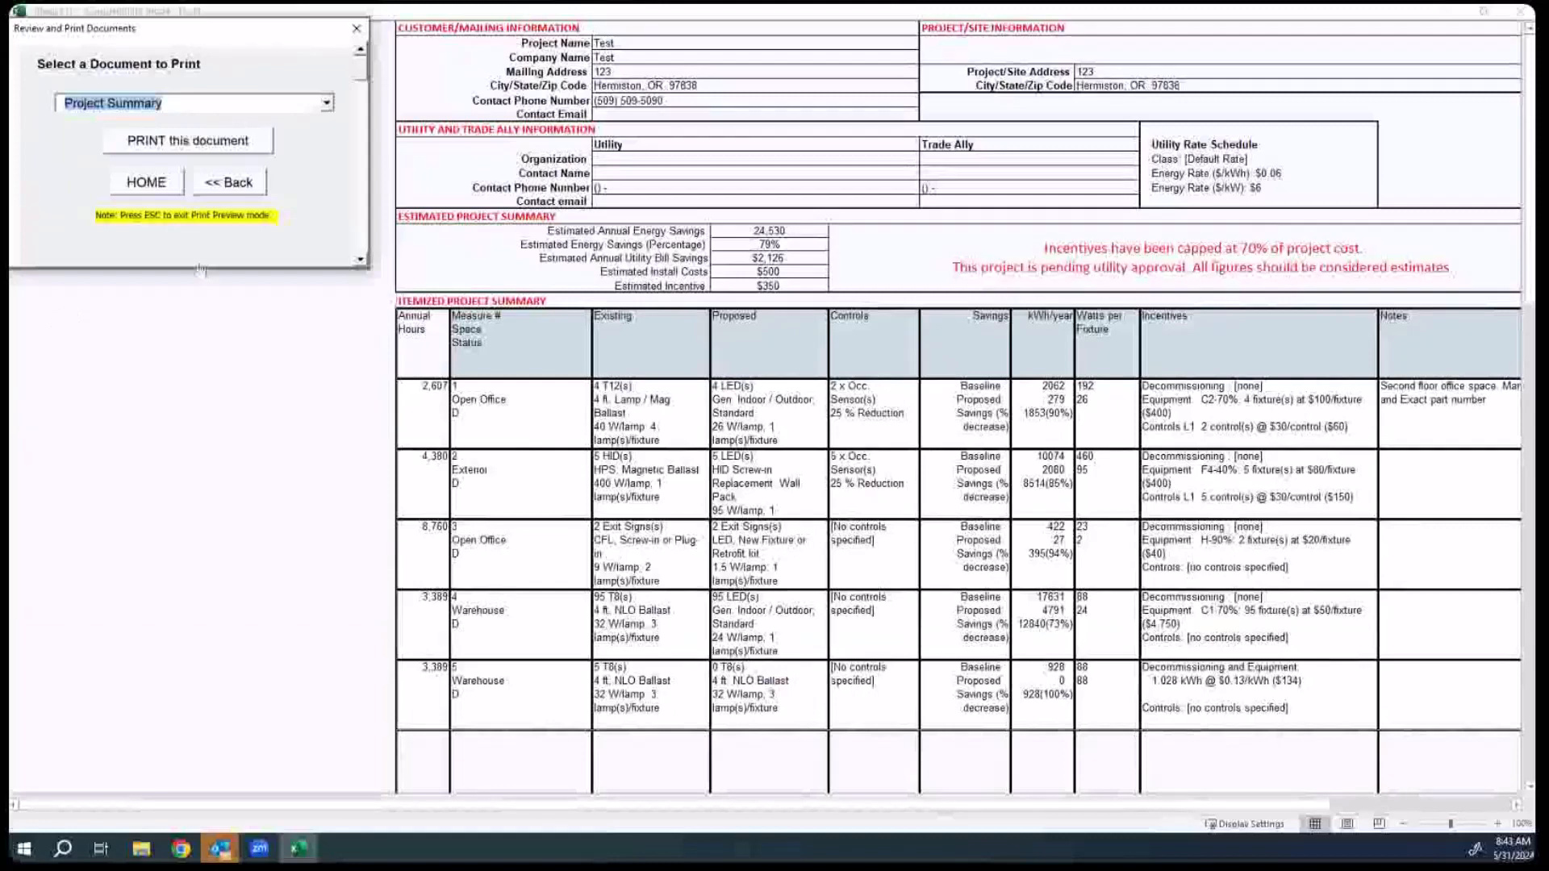
left_click(327, 103)
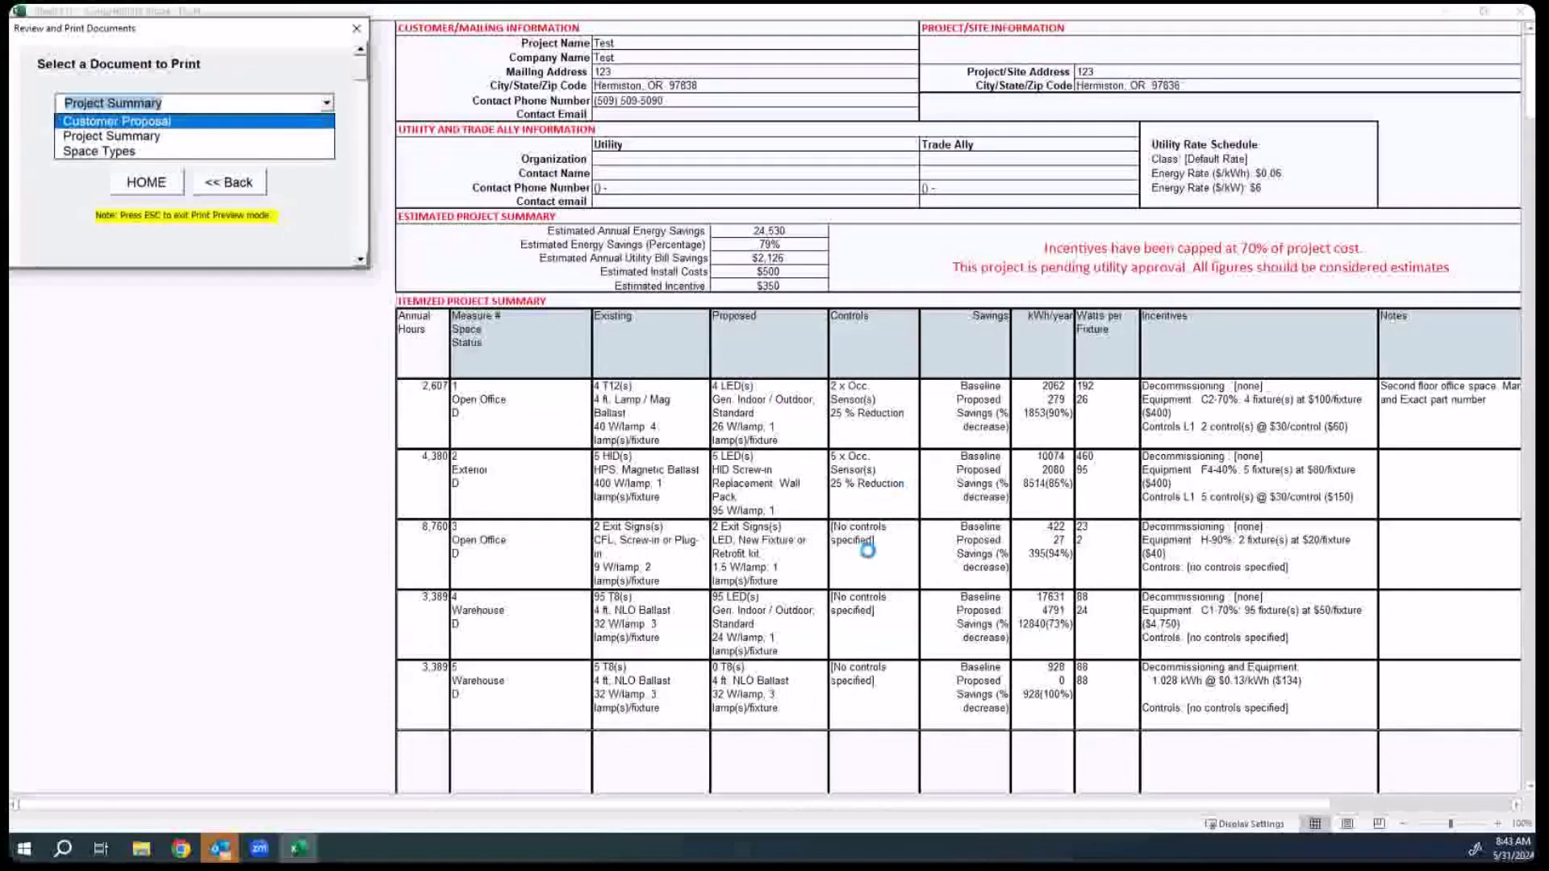
key("Return")
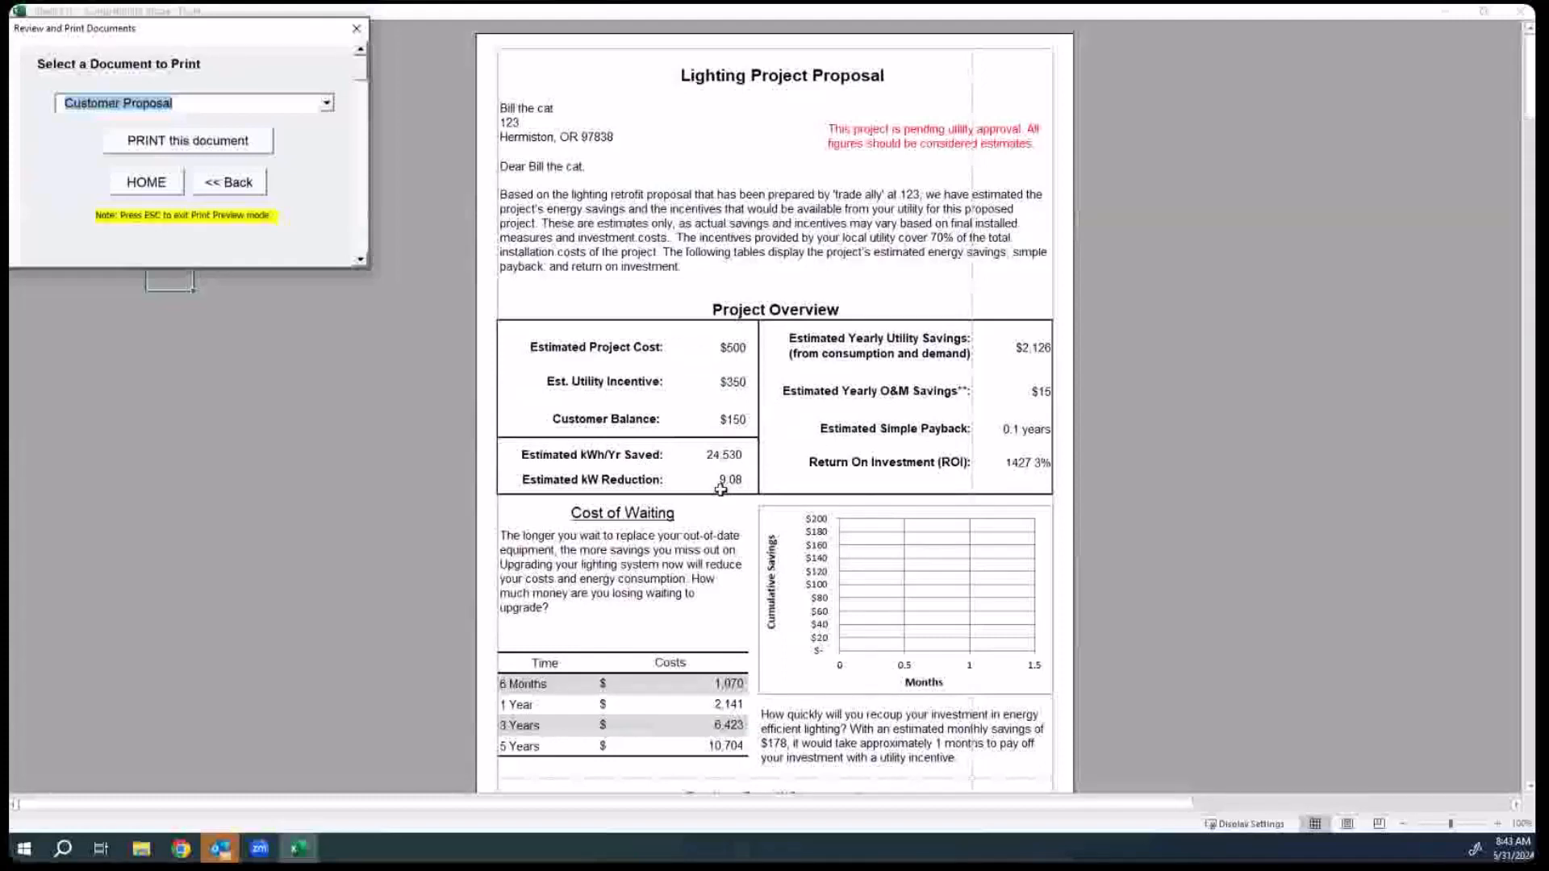
scroll(721, 490, "down", 1)
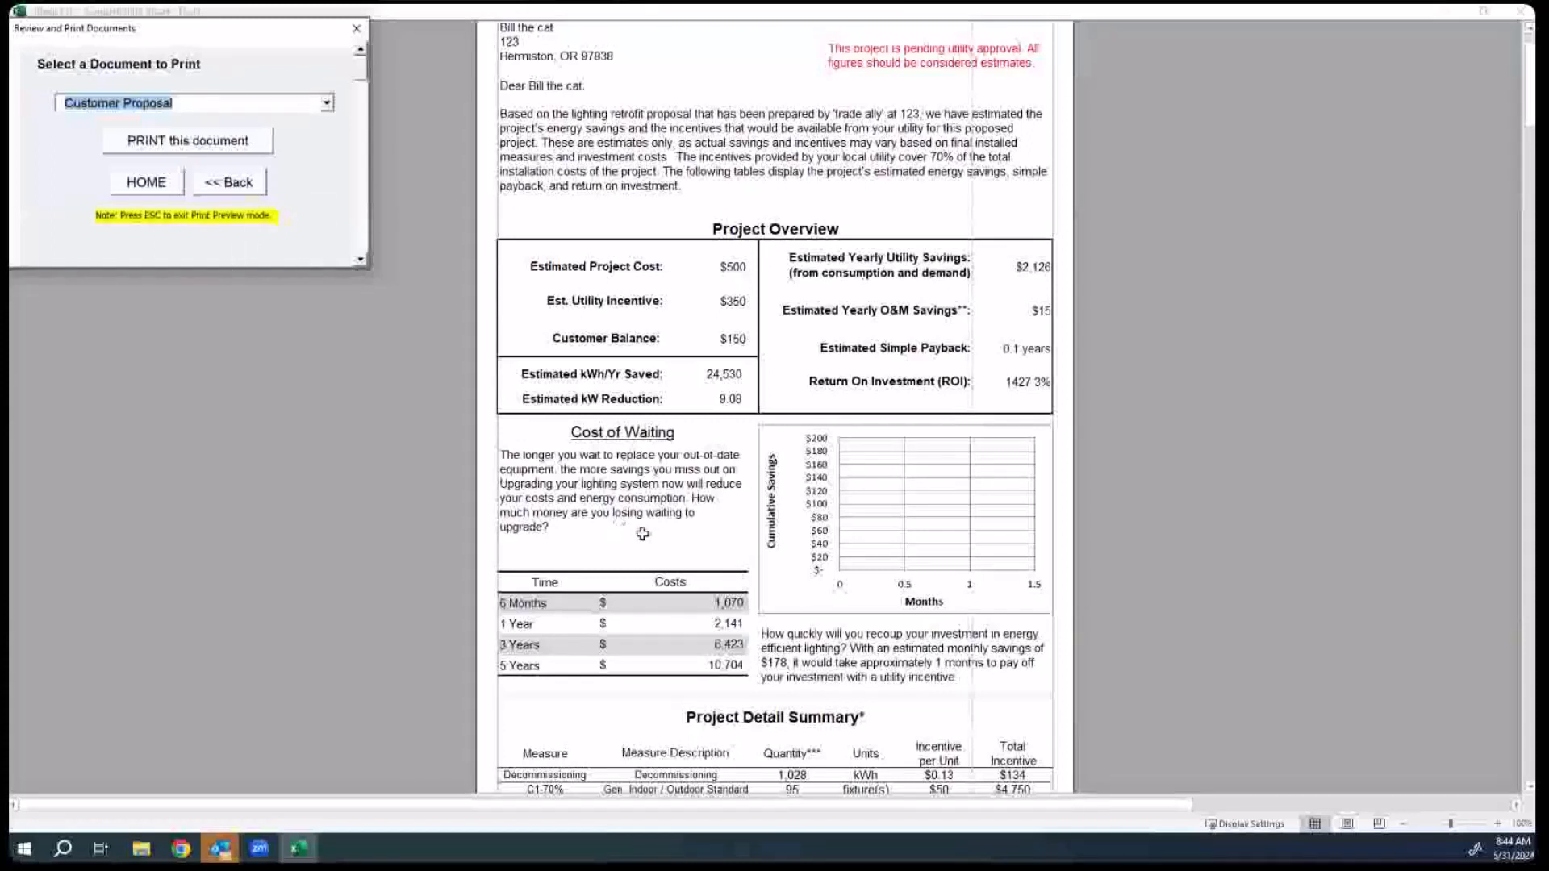
scroll(642, 534, "down", 4)
scroll(642, 534, "up", 5)
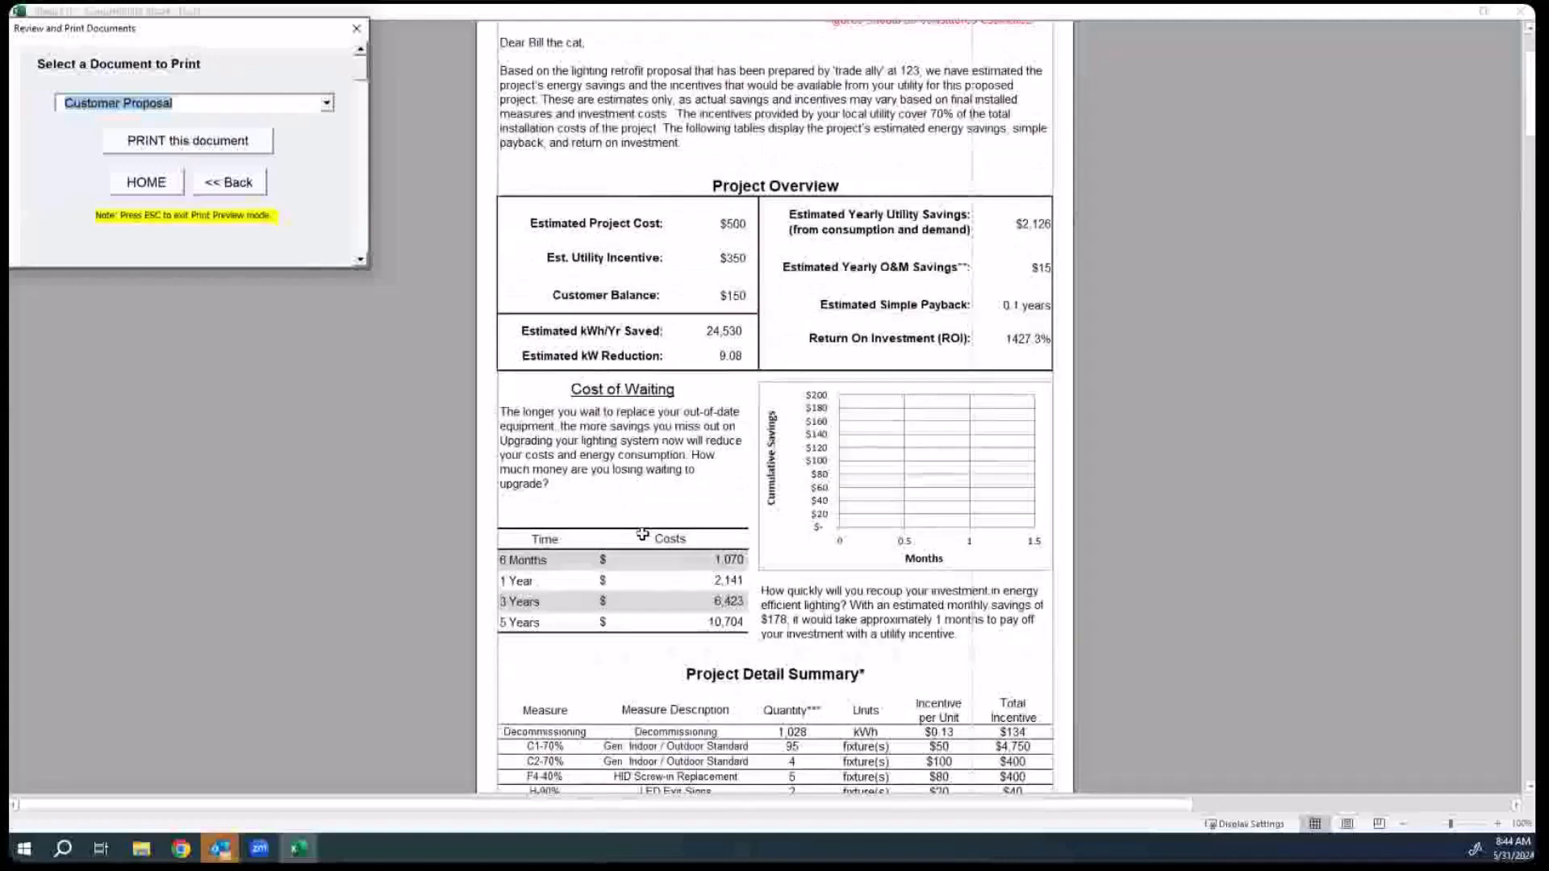
Step: Leave the report and look over the Save and Close options and the qualified product and helpful links
left_click(230, 182)
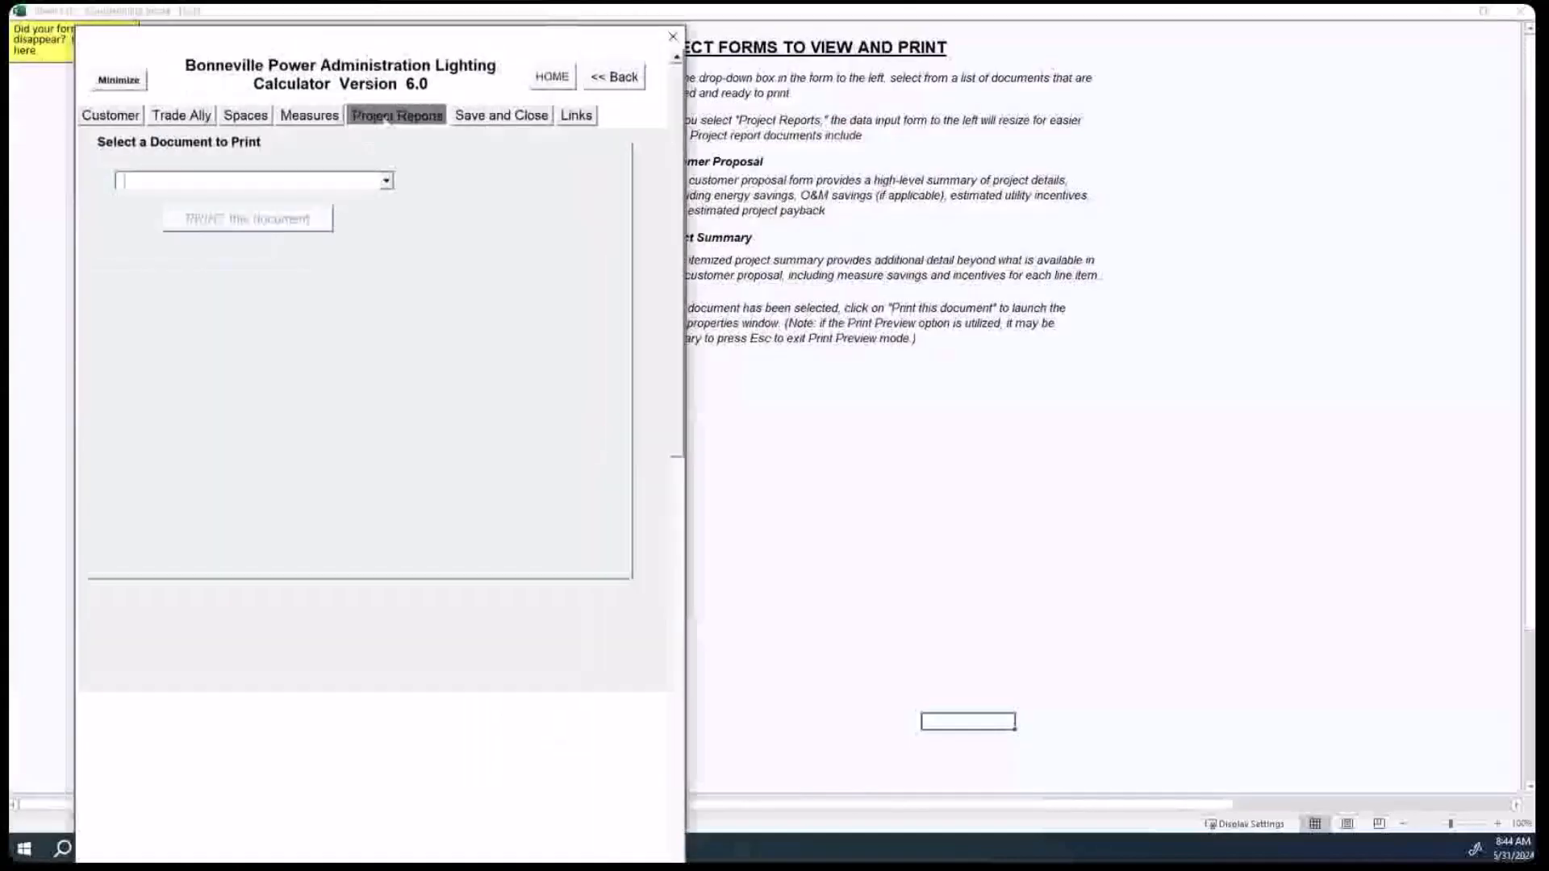
left_click(502, 116)
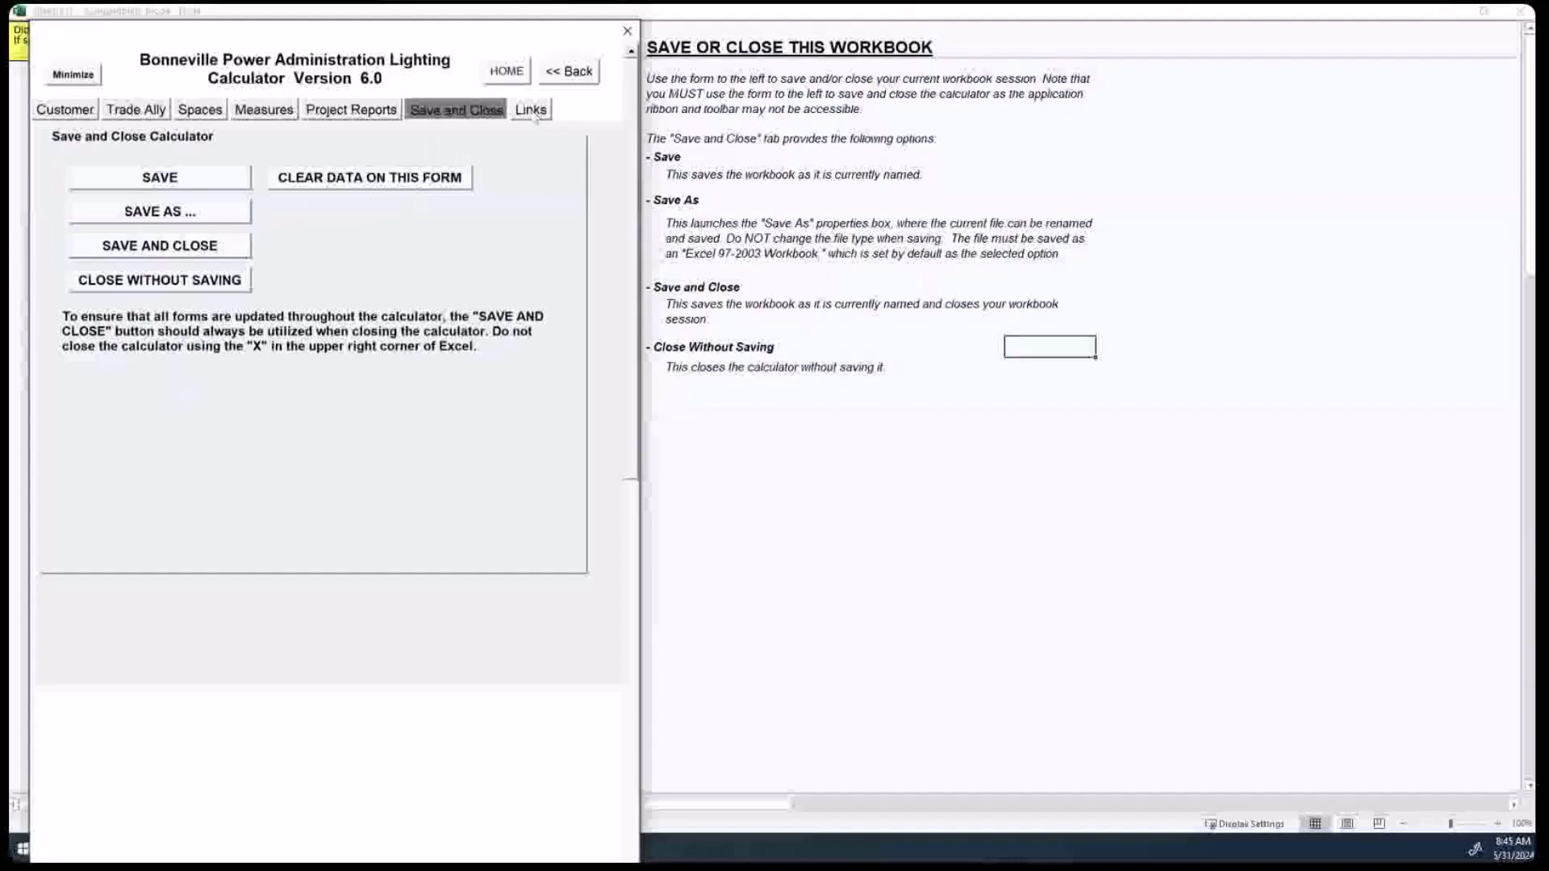
left_click(531, 109)
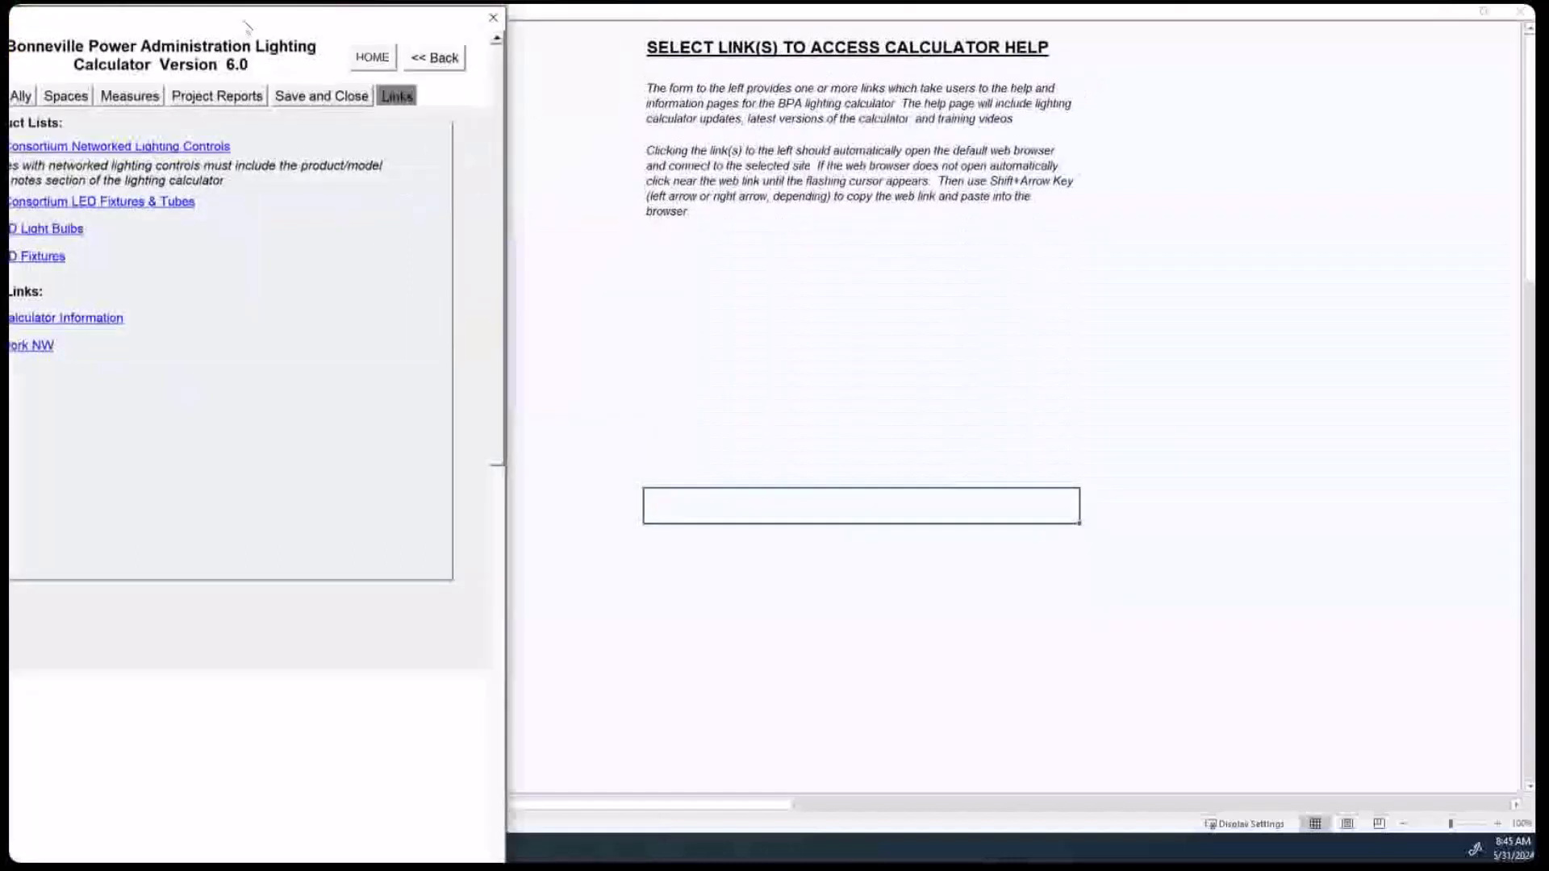
left_click_drag(246, 27, 486, 33)
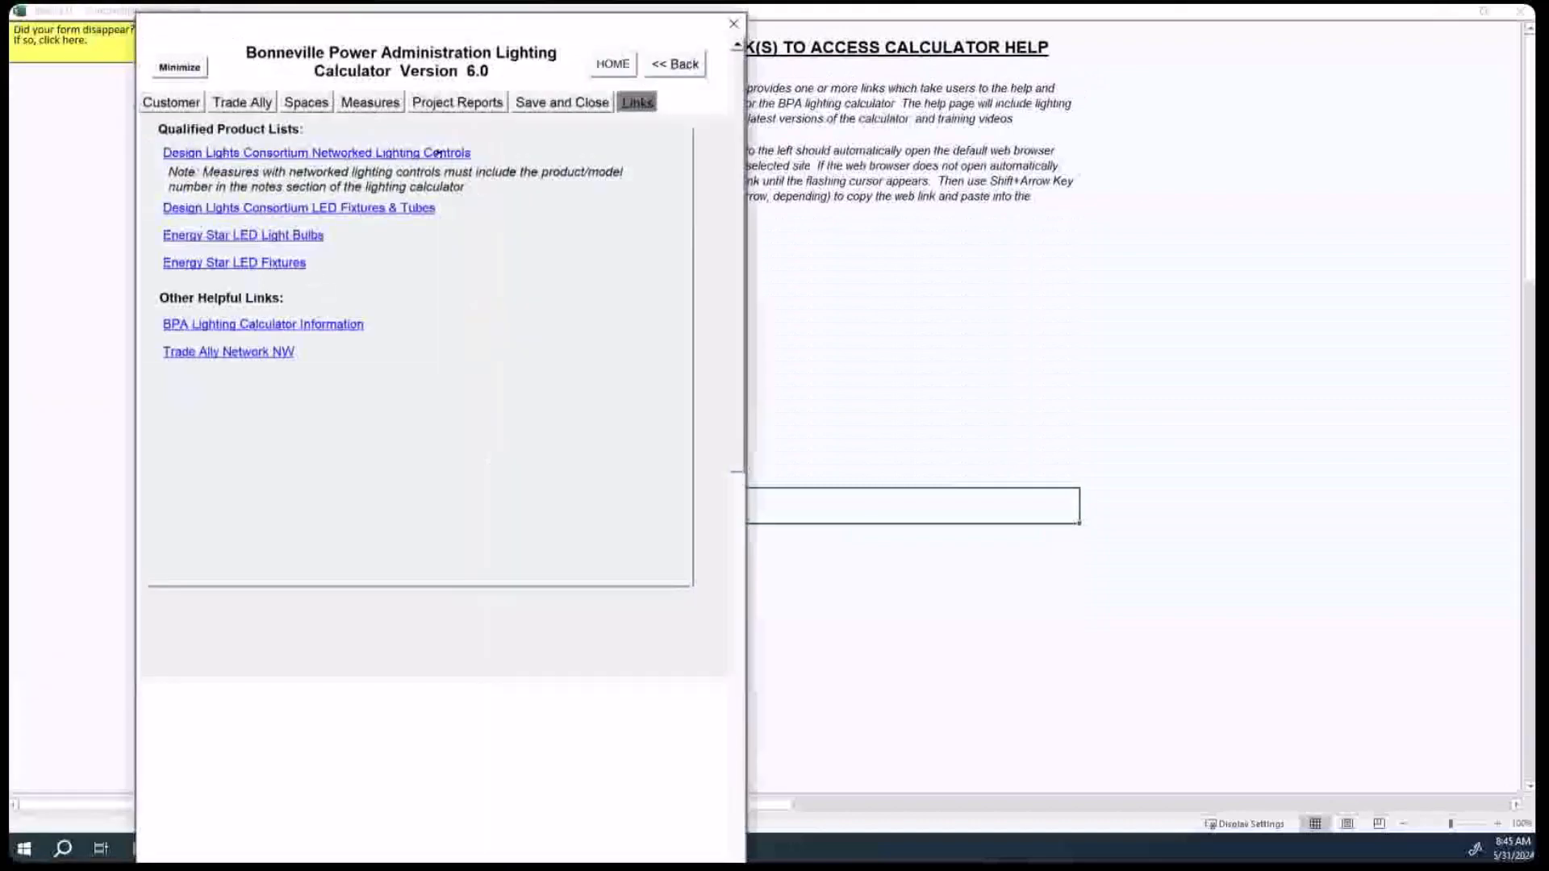